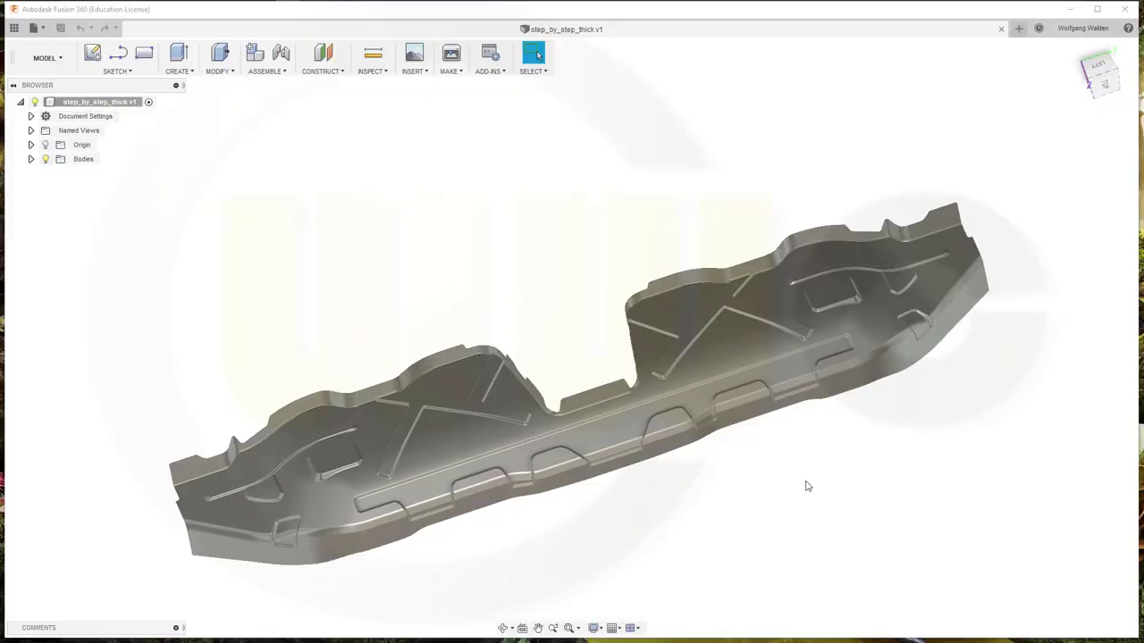
Step: Orbit the finished crossbeam model to view it from other angles
{"action": "middle_click_drag", "start_coordinate": [813, 503], "coordinate": [802, 441], "text": "shift"}
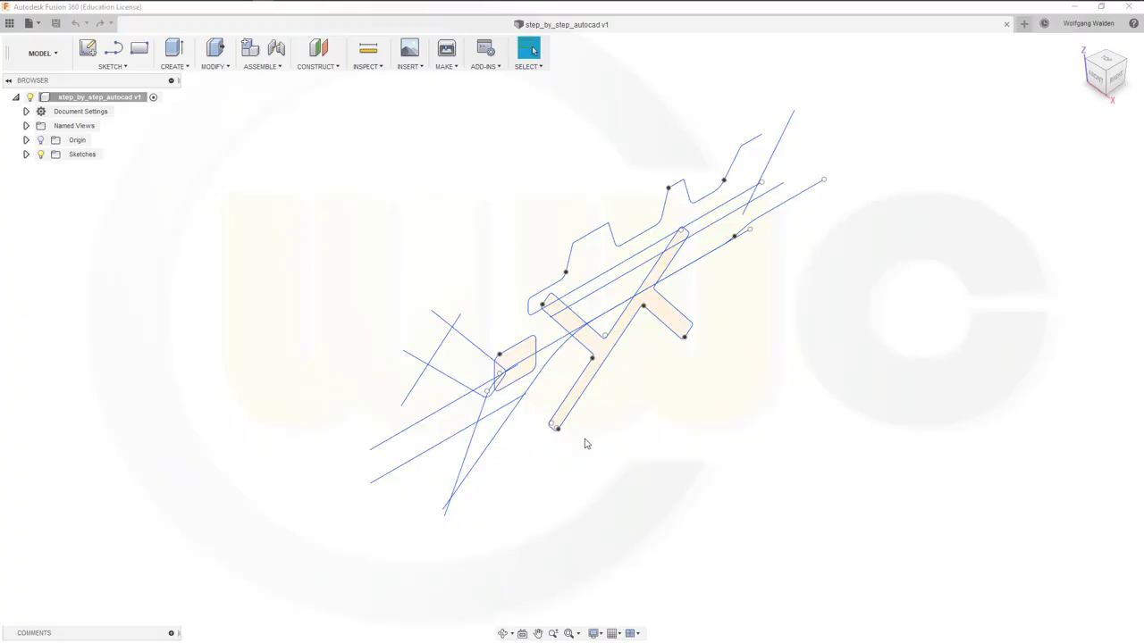
{"action": "middle_click_drag", "start_coordinate": [632, 425], "coordinate": [627, 447]}
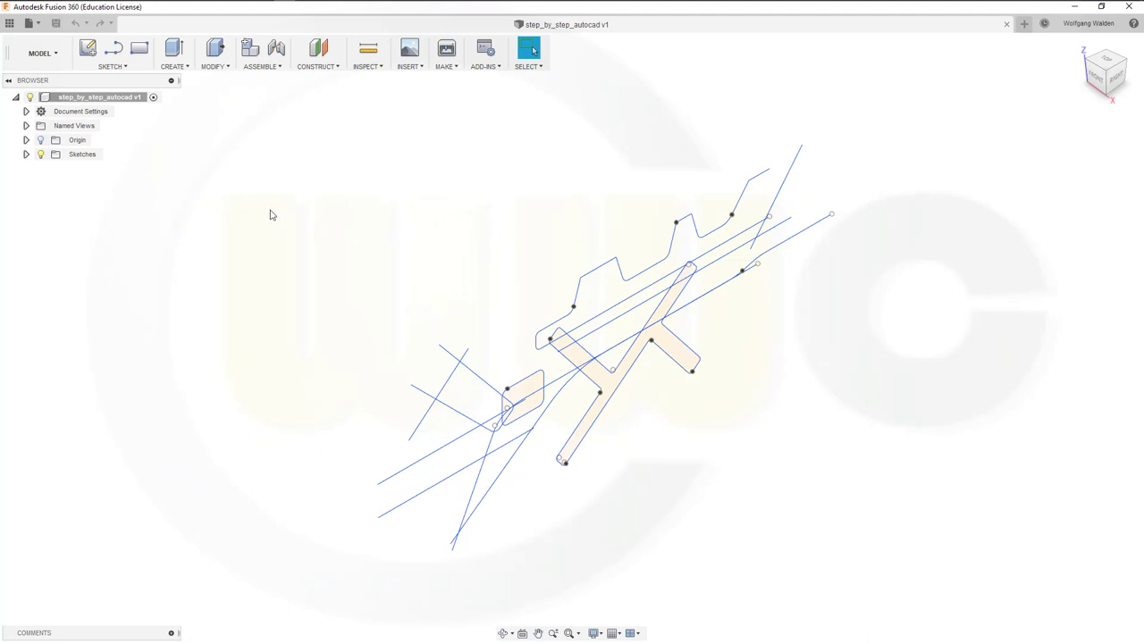
Step: Enable Capture Design History on the root component and orbit the sketch
{"action": "right_click", "coordinate": [98, 97]}
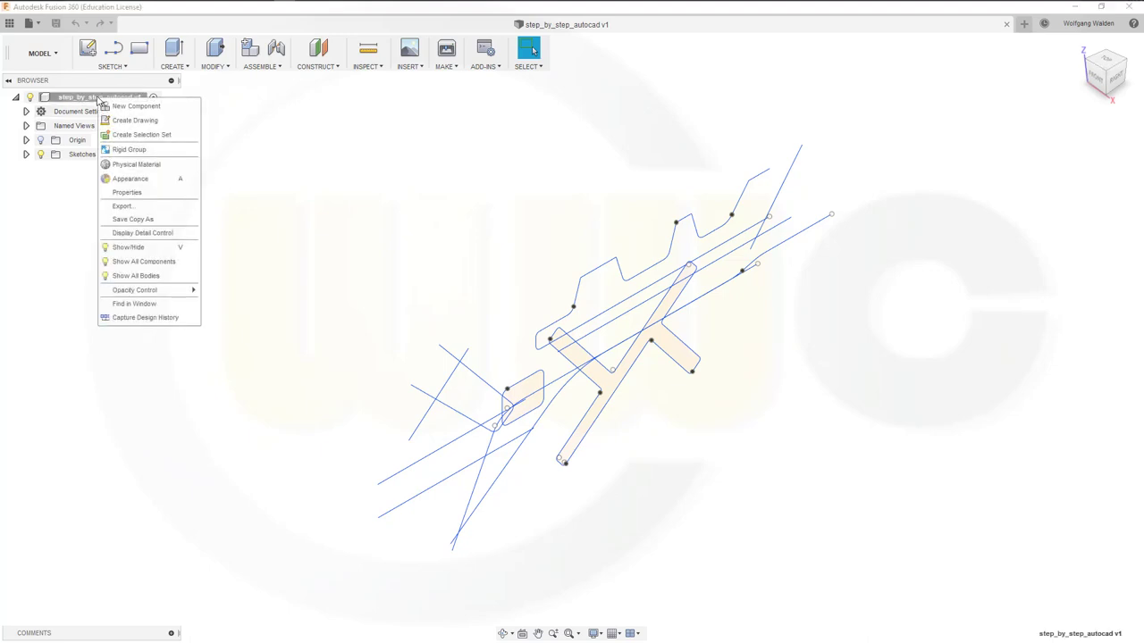
{"action": "left_click", "coordinate": [137, 319]}
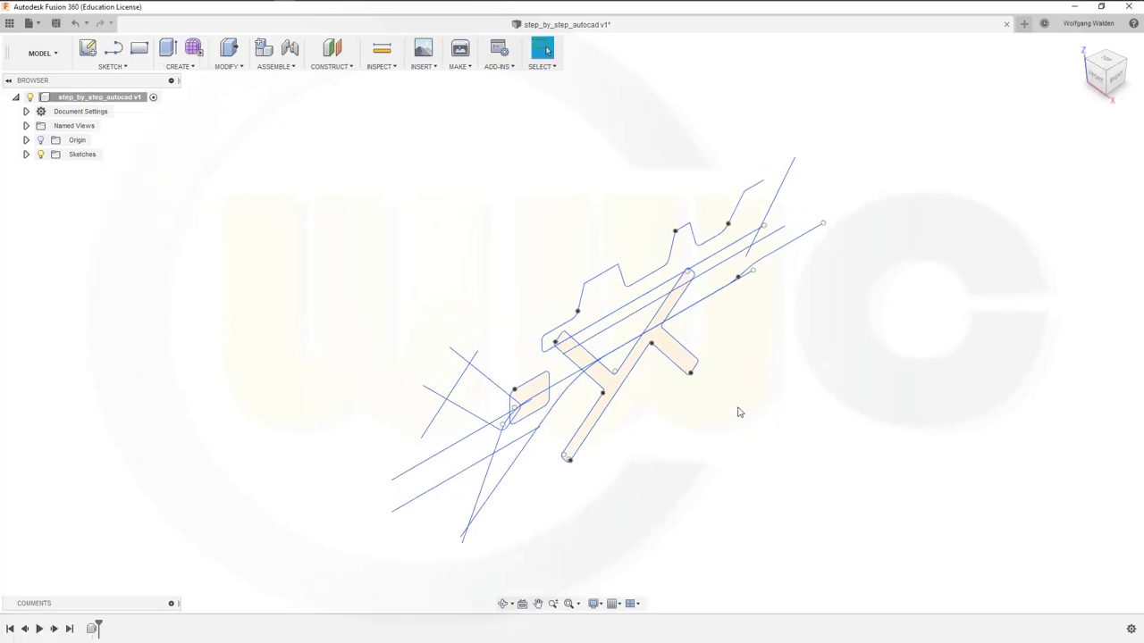
{"action": "mouse_move", "coordinate": [740, 383]}
{"action": "middle_mouse_down", "text": "shift"}
{"action": "mouse_move", "coordinate": [756, 345]}
{"action": "mouse_move", "coordinate": [798, 378]}
{"action": "mouse_move", "coordinate": [688, 344]}
{"action": "mouse_move", "coordinate": [655, 409]}
{"action": "mouse_move", "coordinate": [582, 396]}
{"action": "mouse_move", "coordinate": [644, 355]}
{"action": "mouse_move", "coordinate": [662, 365]}
{"action": "mouse_move", "coordinate": [657, 405]}
{"action": "mouse_move", "coordinate": [669, 378]}
{"action": "middle_mouse_up", "text": "shift"}
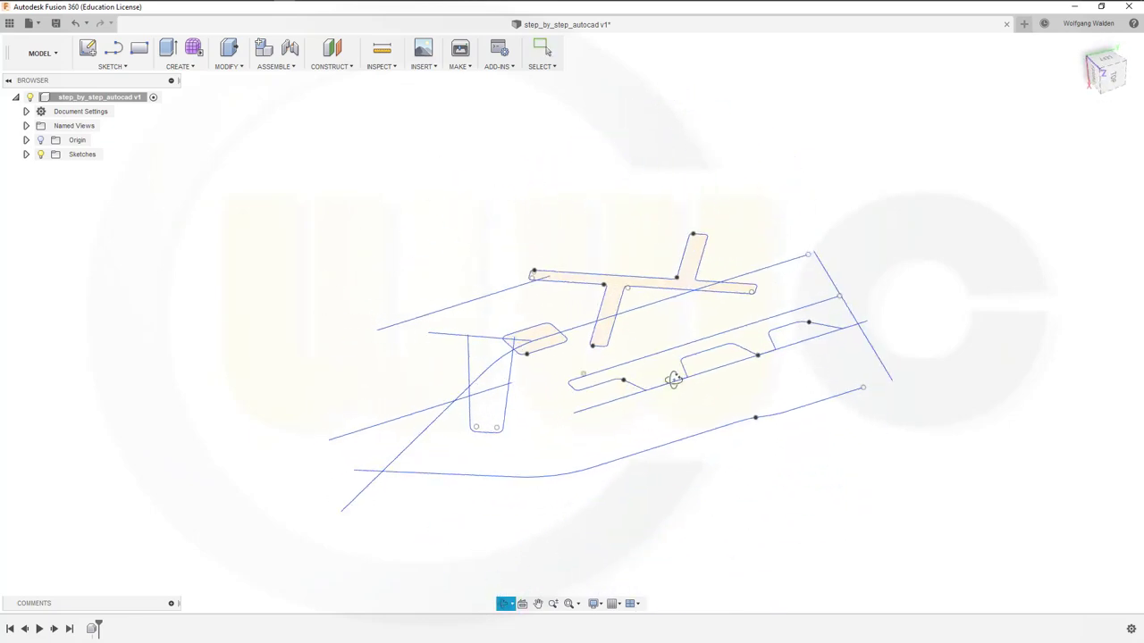
Step: In the Patch workspace, extrude the long bent curve symmetrically into a surface
{"action": "left_click", "coordinate": [55, 54]}
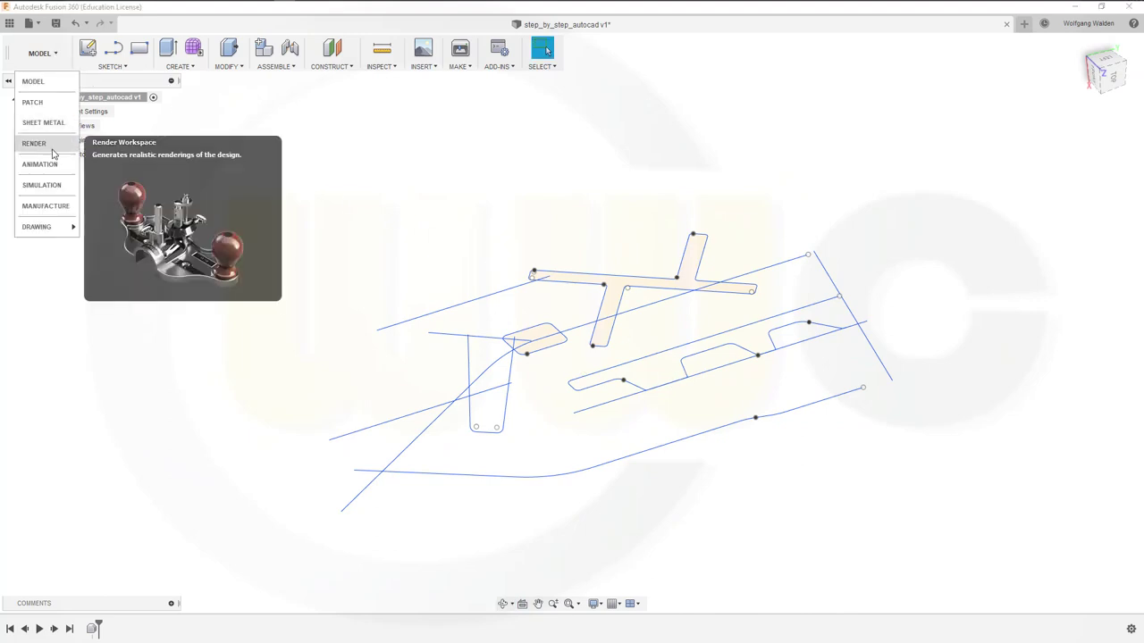
{"action": "left_click", "coordinate": [38, 102]}
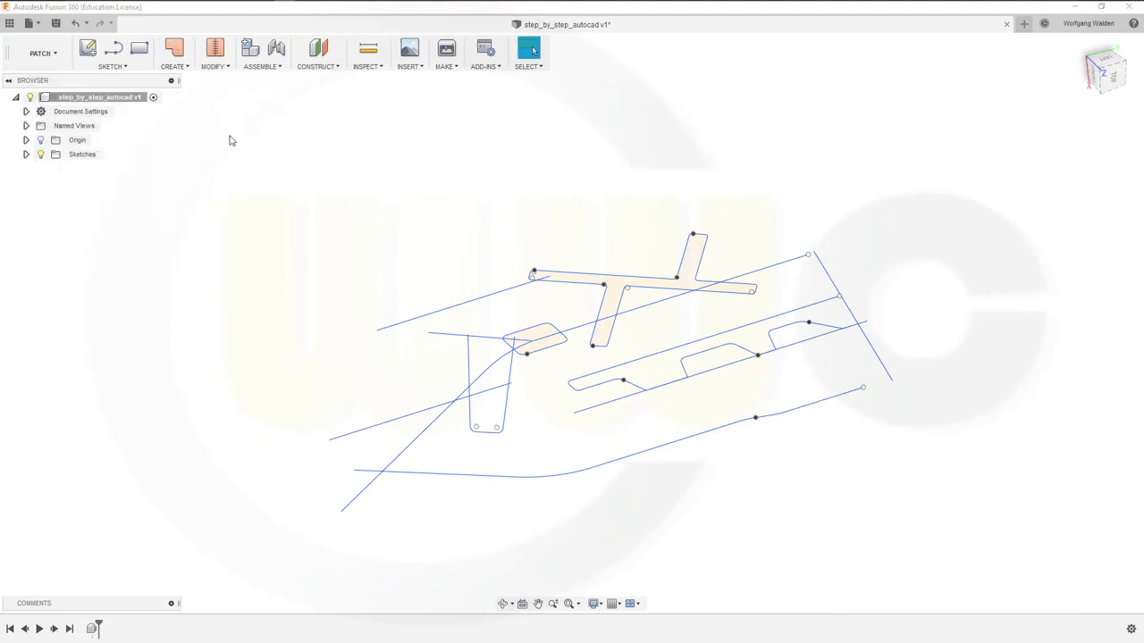
{"action": "left_click", "coordinate": [174, 66]}
{"action": "left_click", "coordinate": [188, 93]}
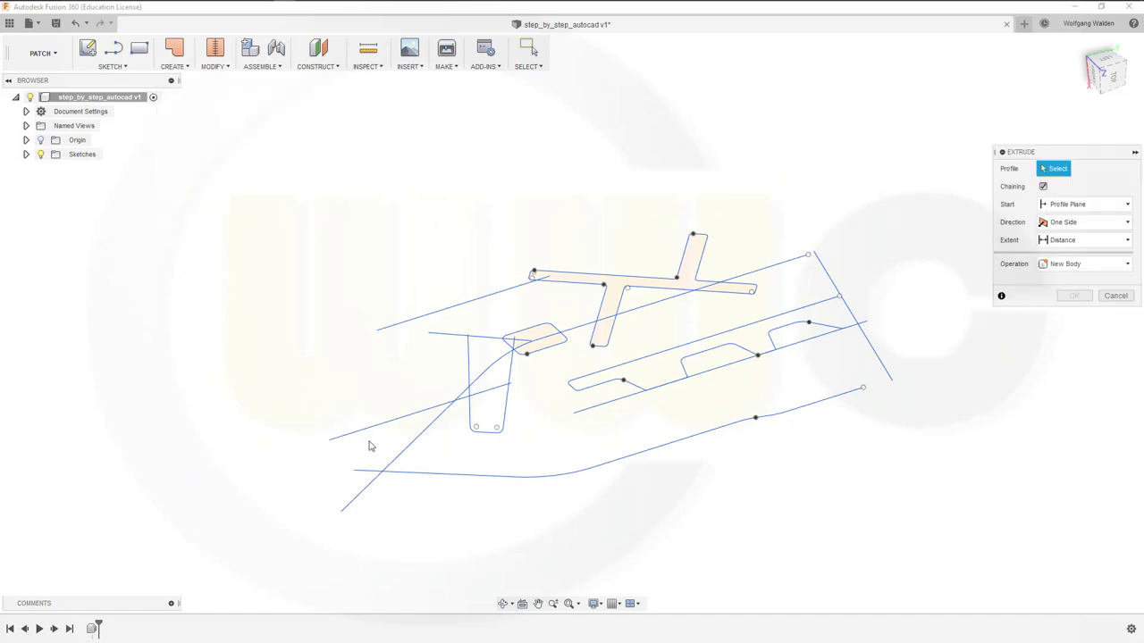
{"action": "left_click", "coordinate": [421, 438]}
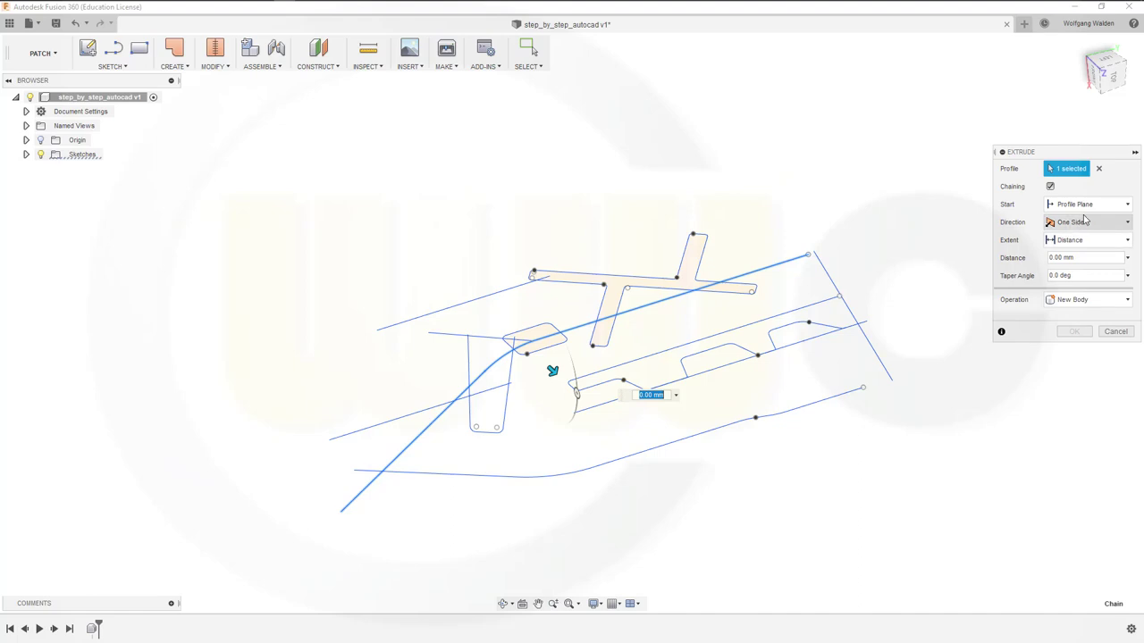
{"action": "left_click", "coordinate": [1125, 224]}
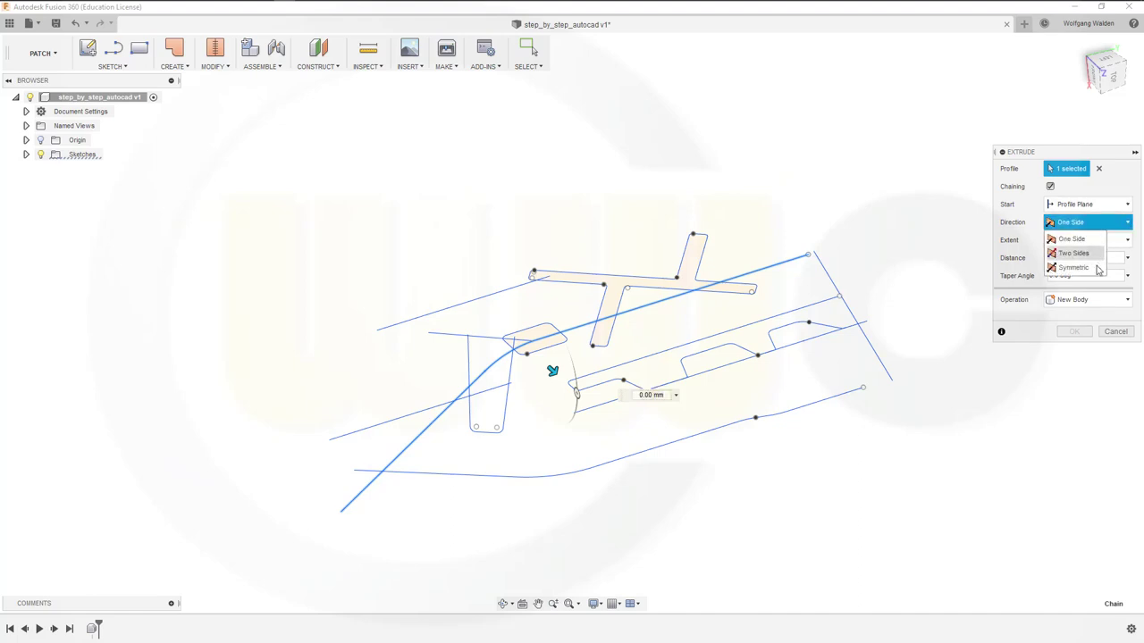
{"action": "left_click", "coordinate": [1097, 296]}
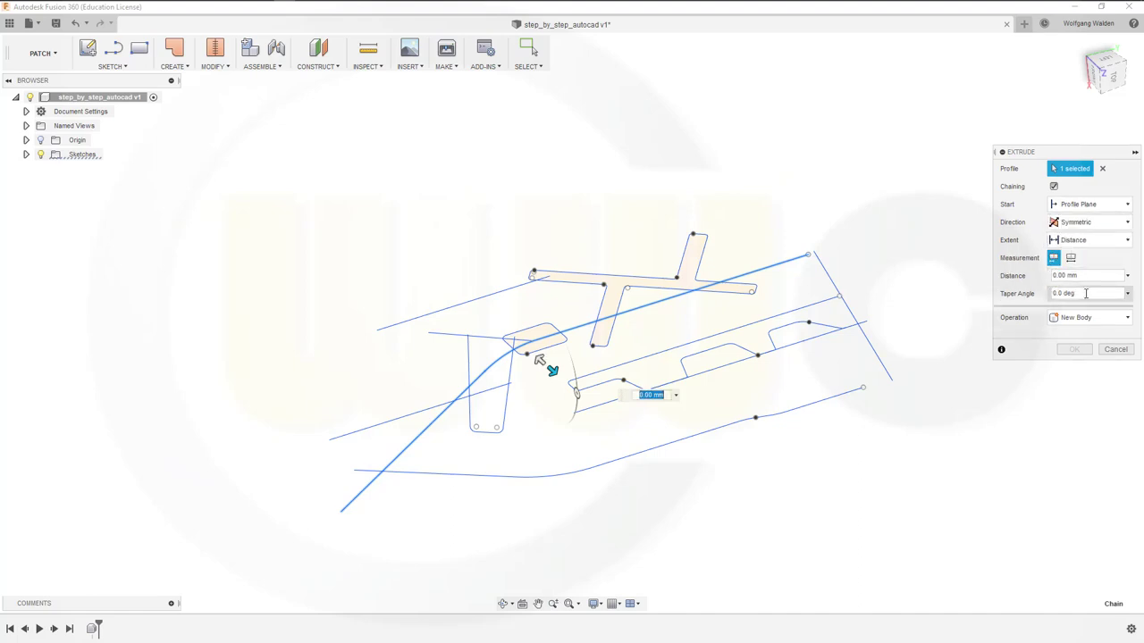
{"action": "left_click", "coordinate": [1071, 258]}
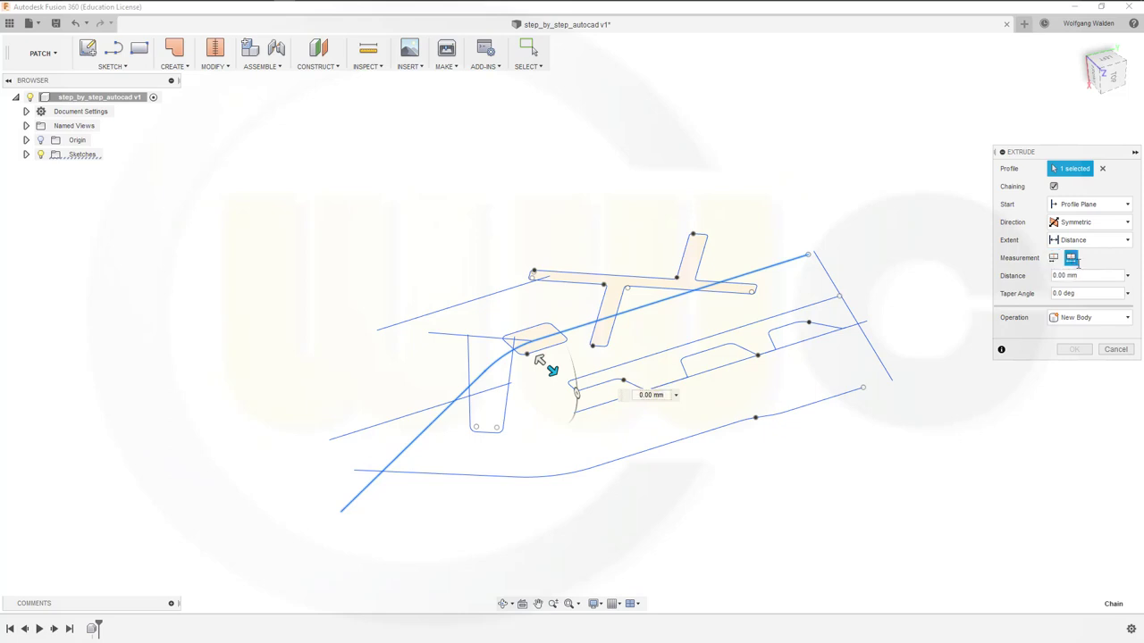
{"action": "left_click", "coordinate": [1086, 274]}
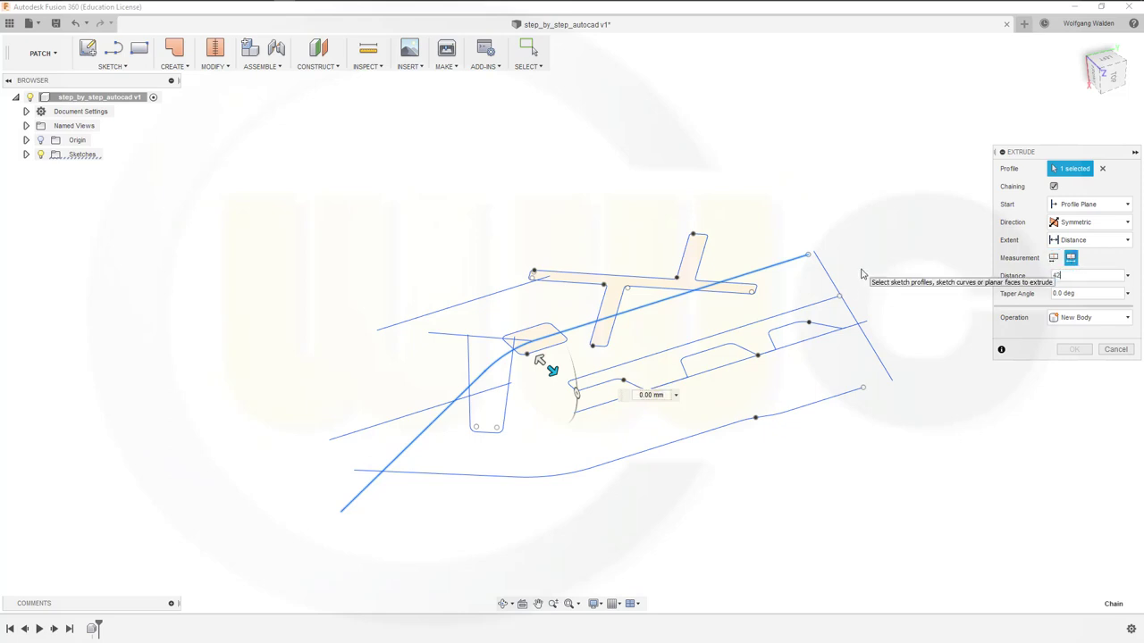
{"action": "key", "text": "Return"}
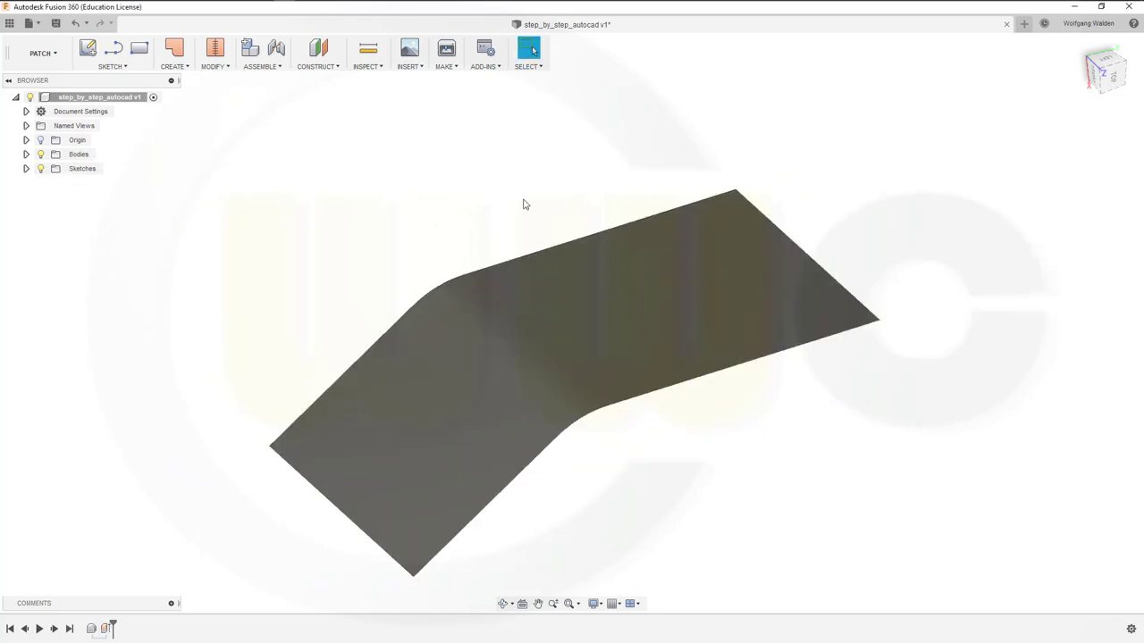
Step: Make sketch 0 visible over the bent surface
{"action": "middle_click_drag", "start_coordinate": [720, 462], "coordinate": [711, 427], "text": "shift"}
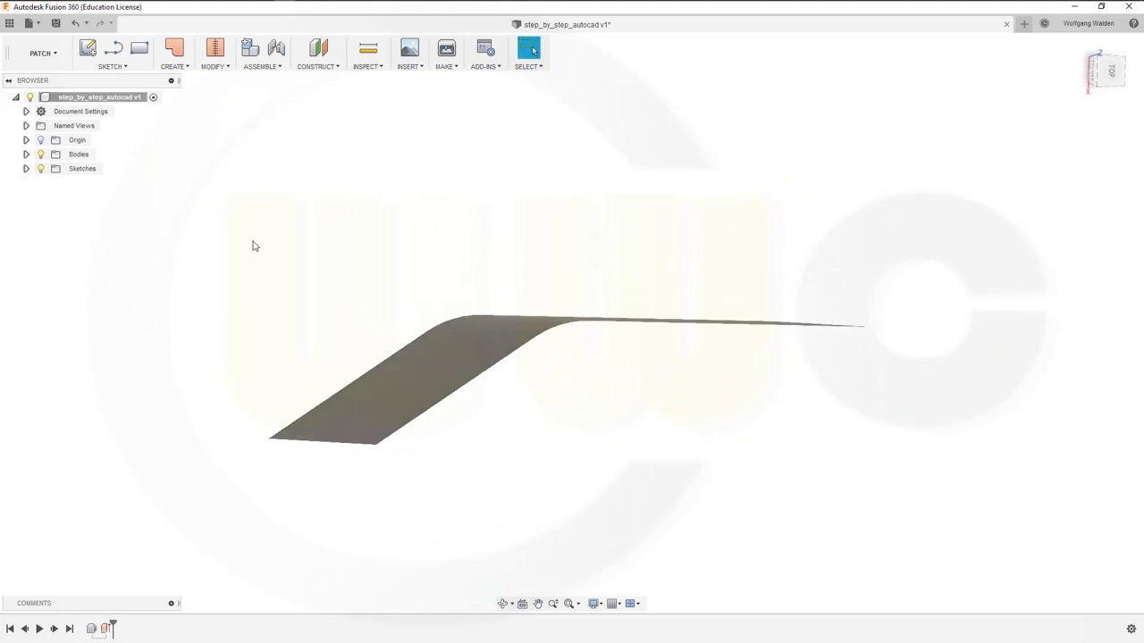
{"action": "left_click", "coordinate": [26, 169]}
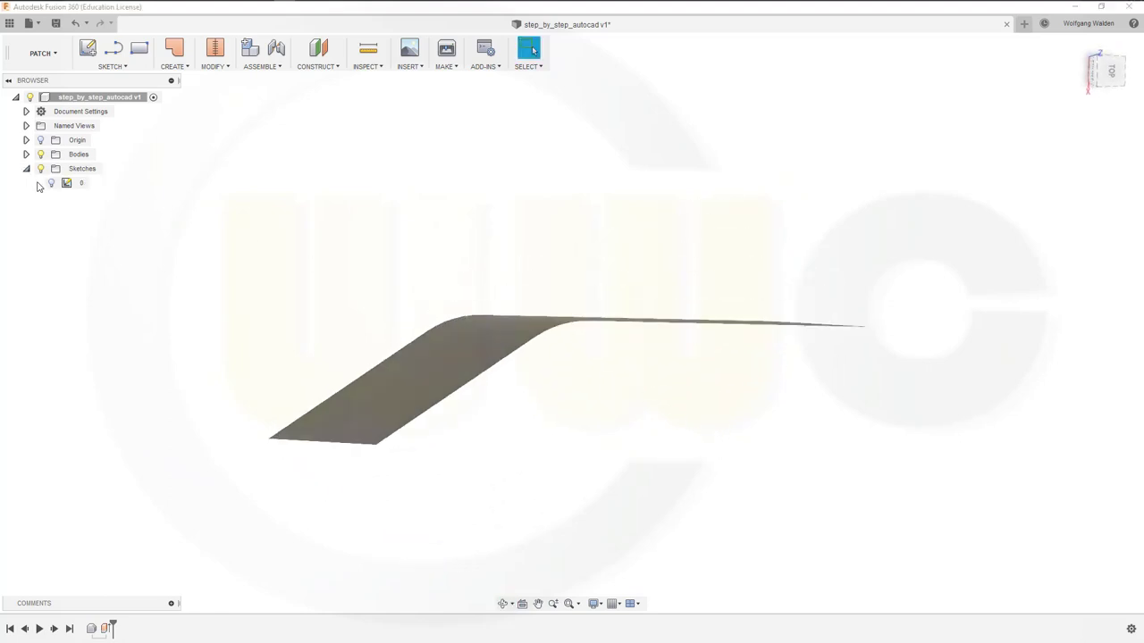
{"action": "left_click", "coordinate": [51, 183]}
Step: Zoom out and show the origin planes and axes alongside the surface
{"action": "mouse_move", "coordinate": [282, 230]}
{"action": "middle_mouse_down", "text": "shift"}
{"action": "mouse_move", "coordinate": [294, 245]}
{"action": "mouse_move", "coordinate": [268, 239]}
{"action": "middle_mouse_up", "text": "shift"}
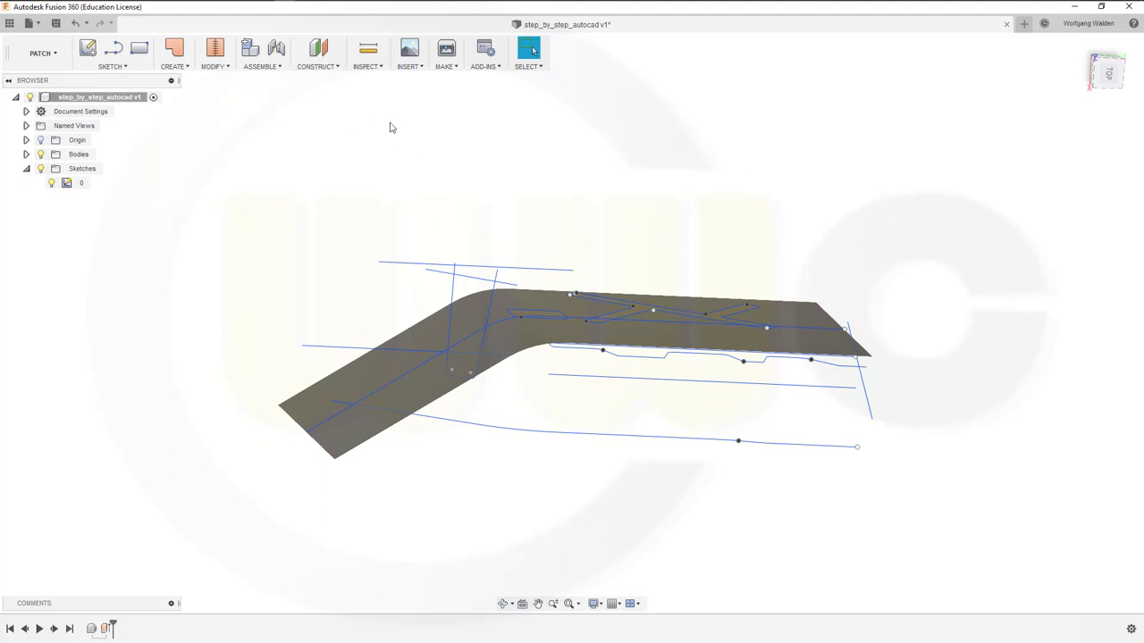
{"action": "scroll", "coordinate": [390, 127], "scroll_direction": "down", "scroll_amount": 2}
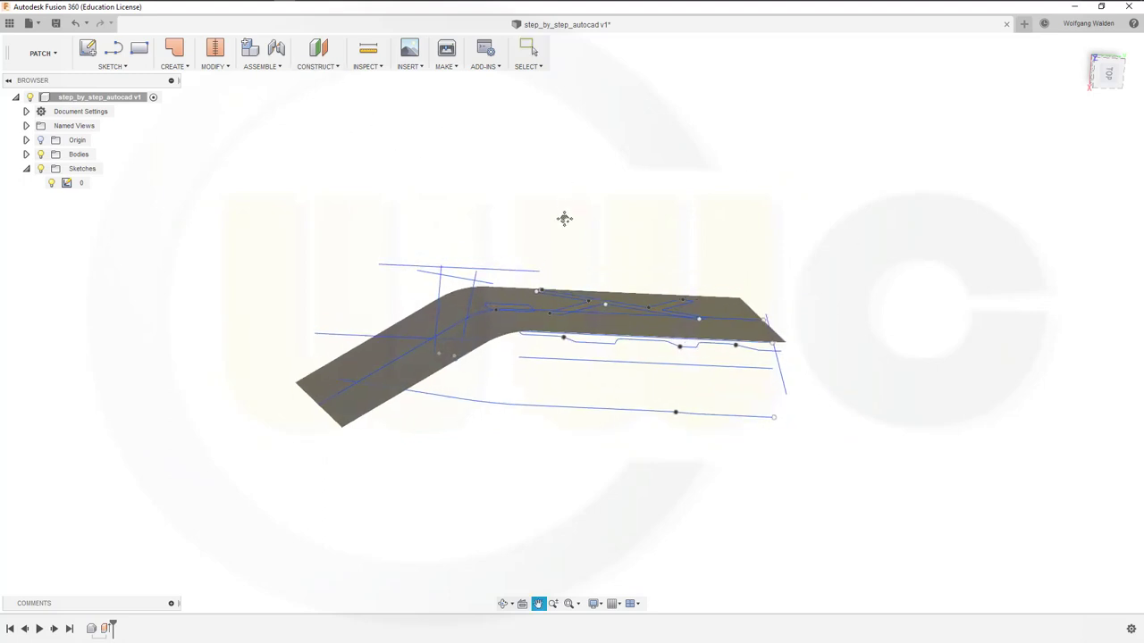
{"action": "scroll", "coordinate": [665, 215], "scroll_direction": "down", "scroll_amount": 5}
{"action": "middle_click_drag", "start_coordinate": [625, 105], "coordinate": [572, 356]}
{"action": "scroll", "coordinate": [579, 303], "scroll_direction": "down", "scroll_amount": 5}
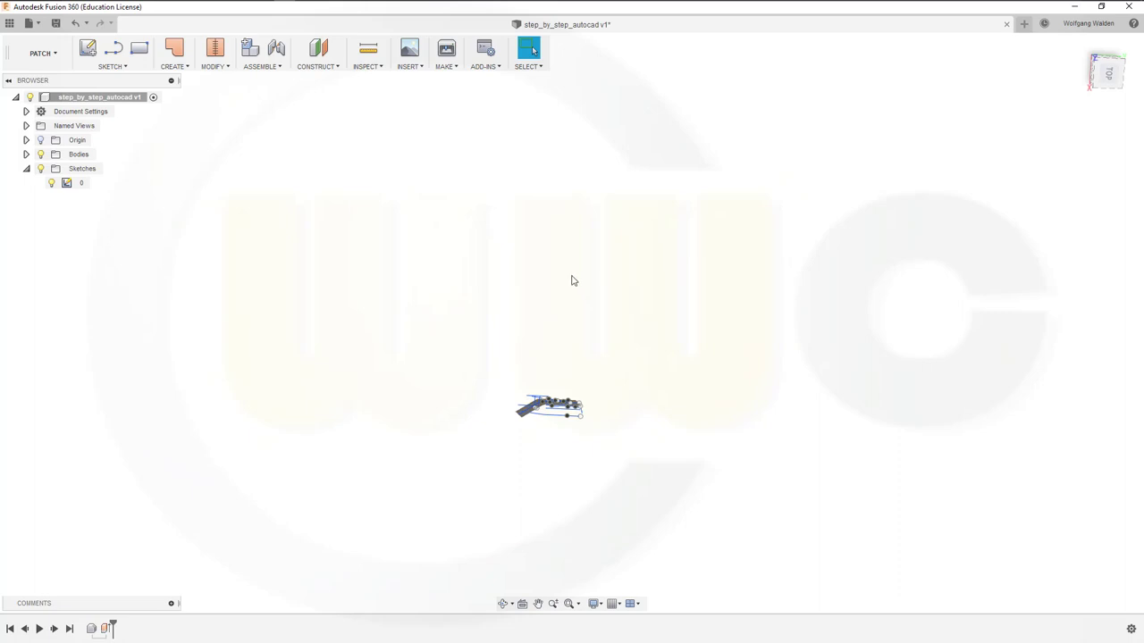
{"action": "scroll", "coordinate": [567, 306], "scroll_direction": "down", "scroll_amount": 1}
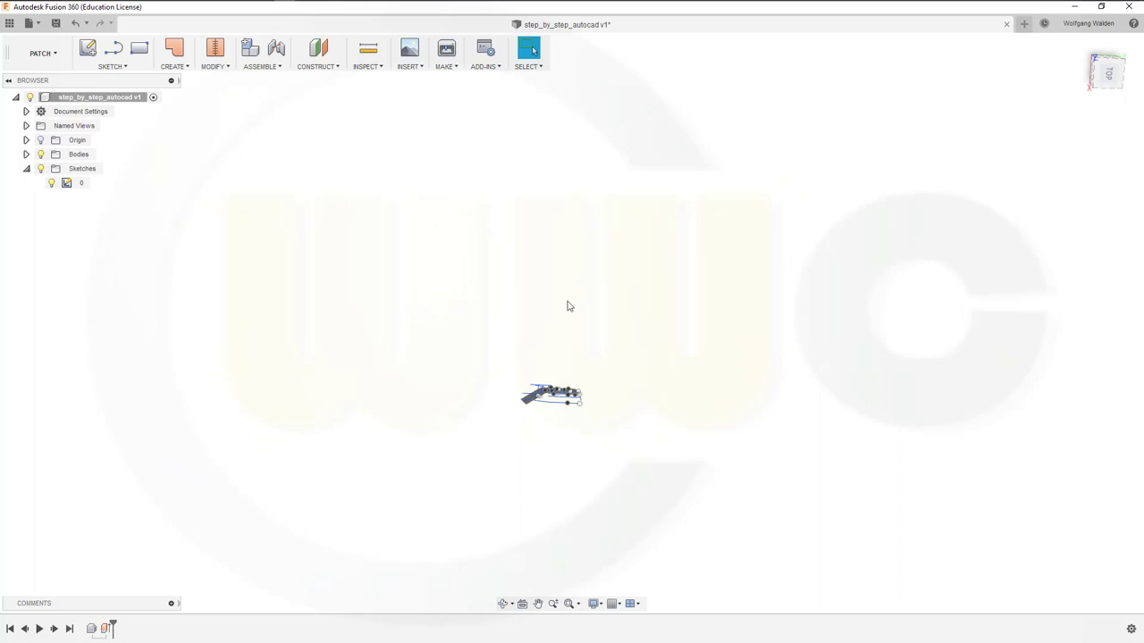
{"action": "left_click", "coordinate": [40, 140]}
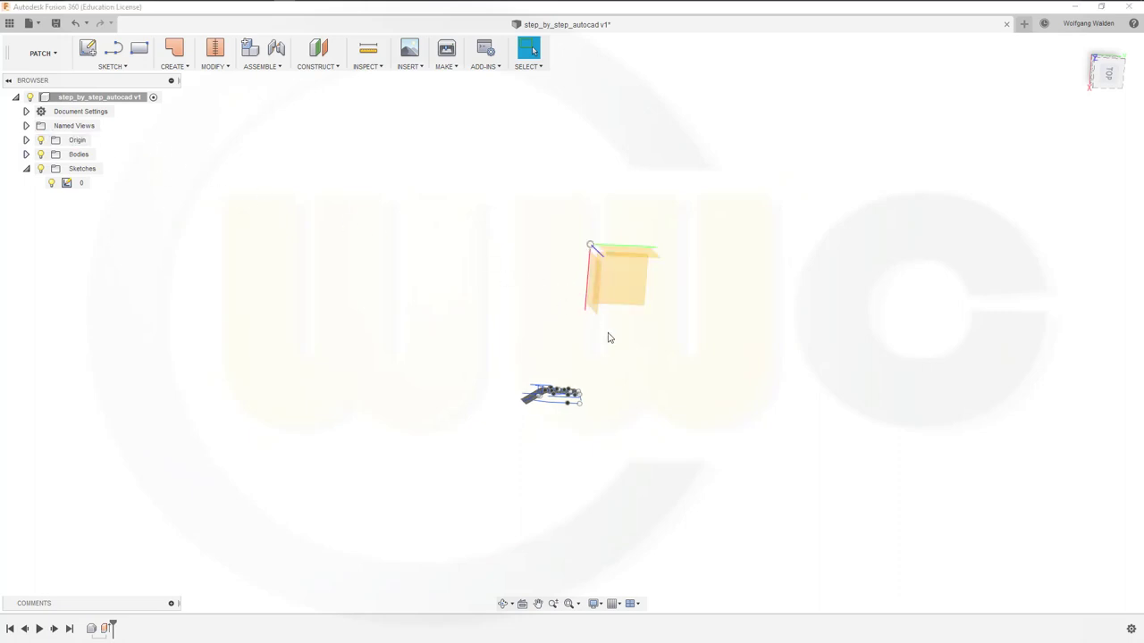
{"action": "scroll", "coordinate": [626, 385], "scroll_direction": "up", "scroll_amount": 3}
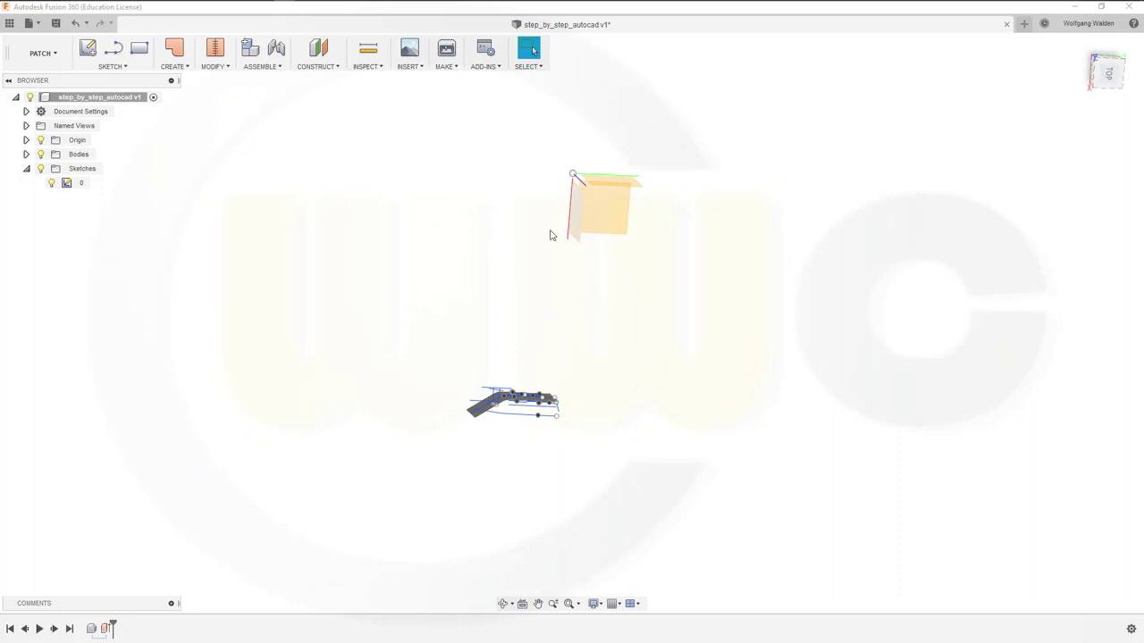
Step: Create Sketch2 on an origin plane with one projected 245.883 mm surface line, then finish it
{"action": "left_click", "coordinate": [87, 49]}
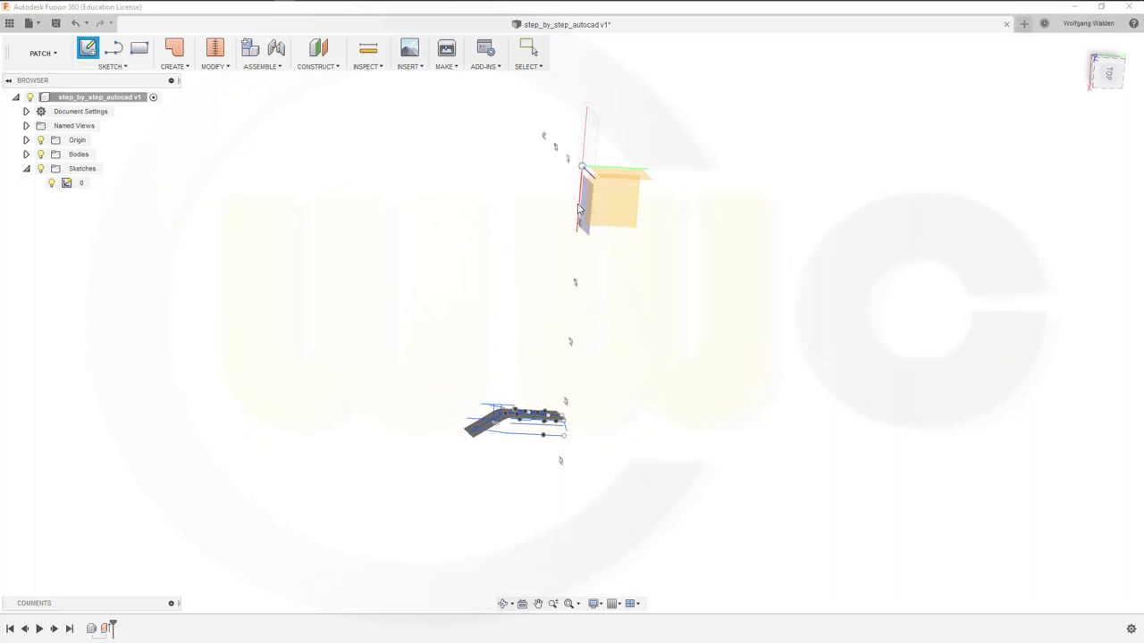
{"action": "left_click", "coordinate": [586, 212]}
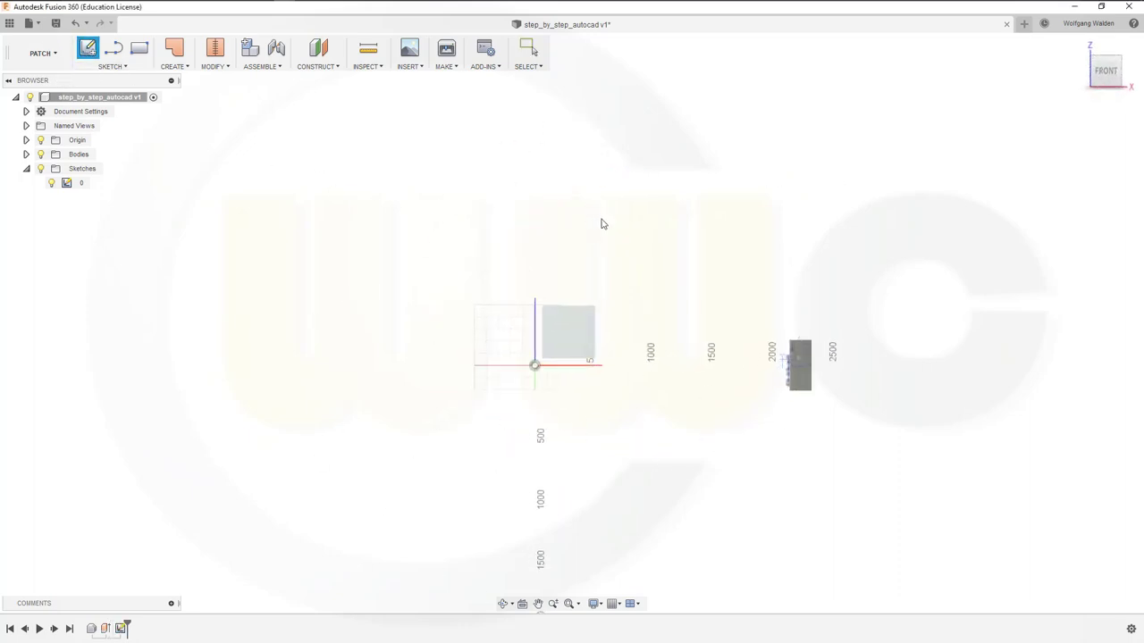
{"action": "scroll", "coordinate": [891, 403], "scroll_direction": "up", "scroll_amount": 3}
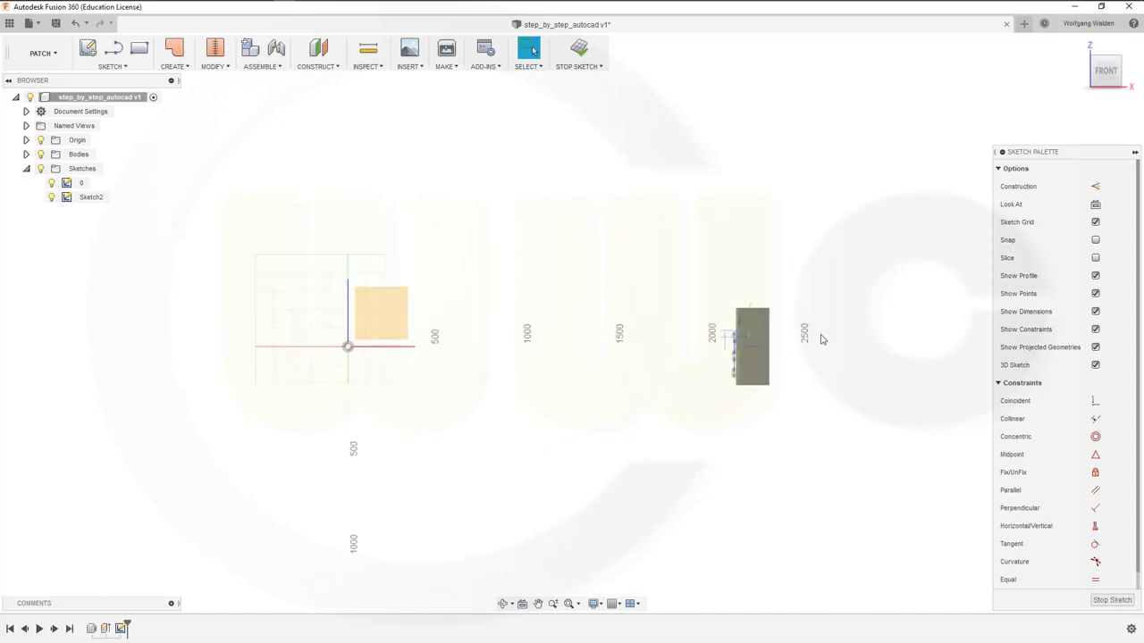
{"action": "key", "text": "p"}
{"action": "scroll", "coordinate": [742, 371], "scroll_direction": "up", "scroll_amount": 1}
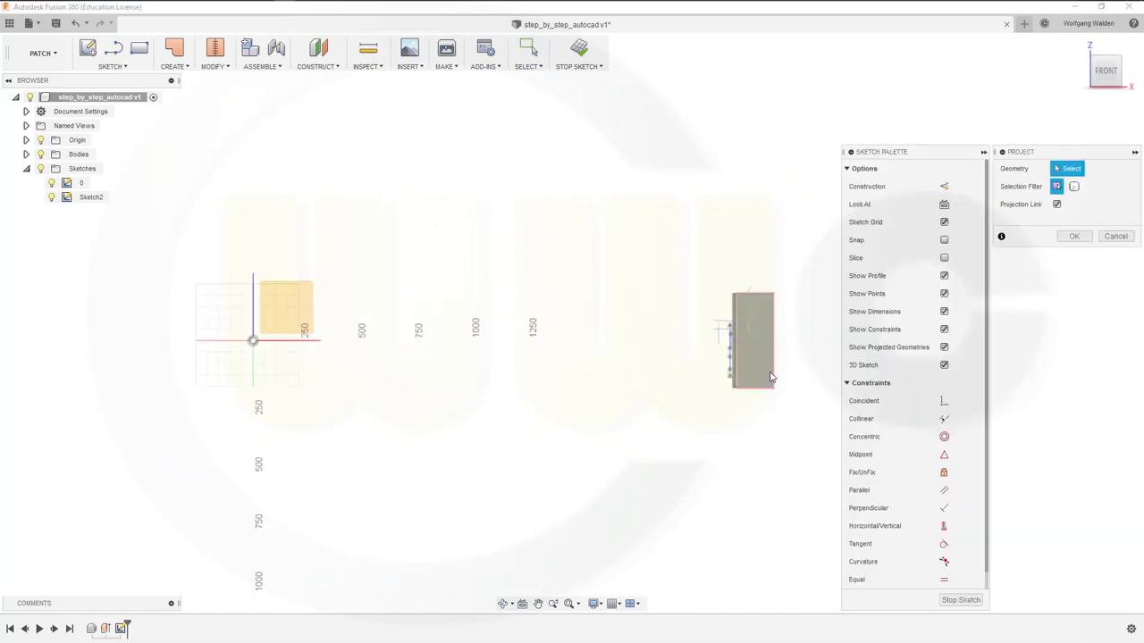
{"action": "mouse_move", "coordinate": [678, 380]}
{"action": "middle_mouse_down", "text": "shift"}
{"action": "mouse_move", "coordinate": [685, 408]}
{"action": "mouse_move", "coordinate": [730, 361]}
{"action": "middle_mouse_up", "text": "shift"}
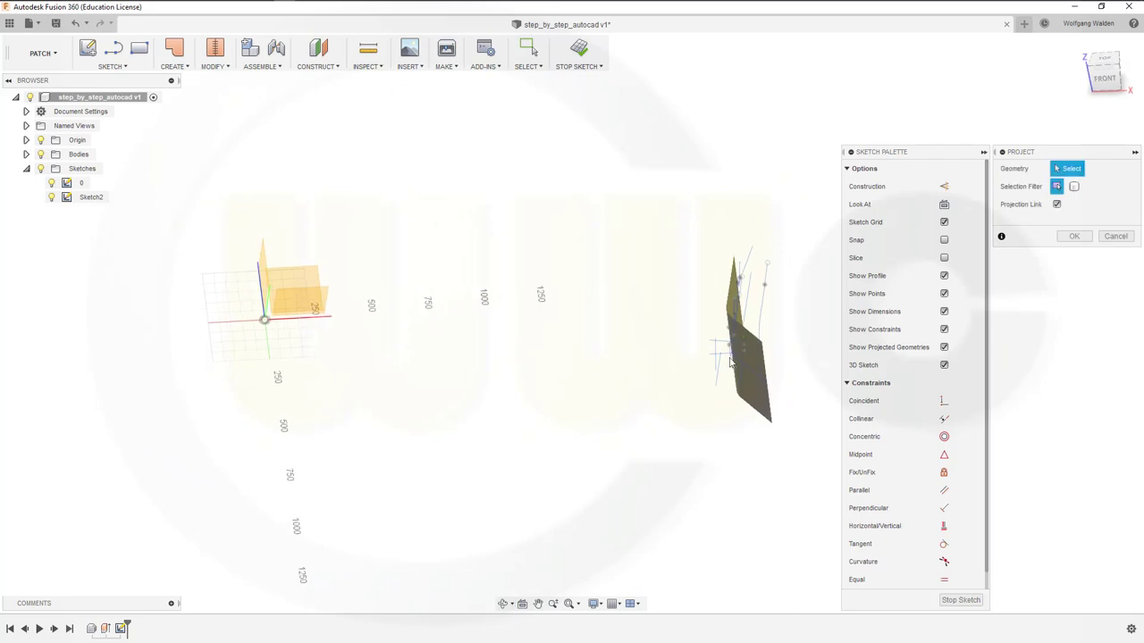
{"action": "left_click", "coordinate": [747, 262]}
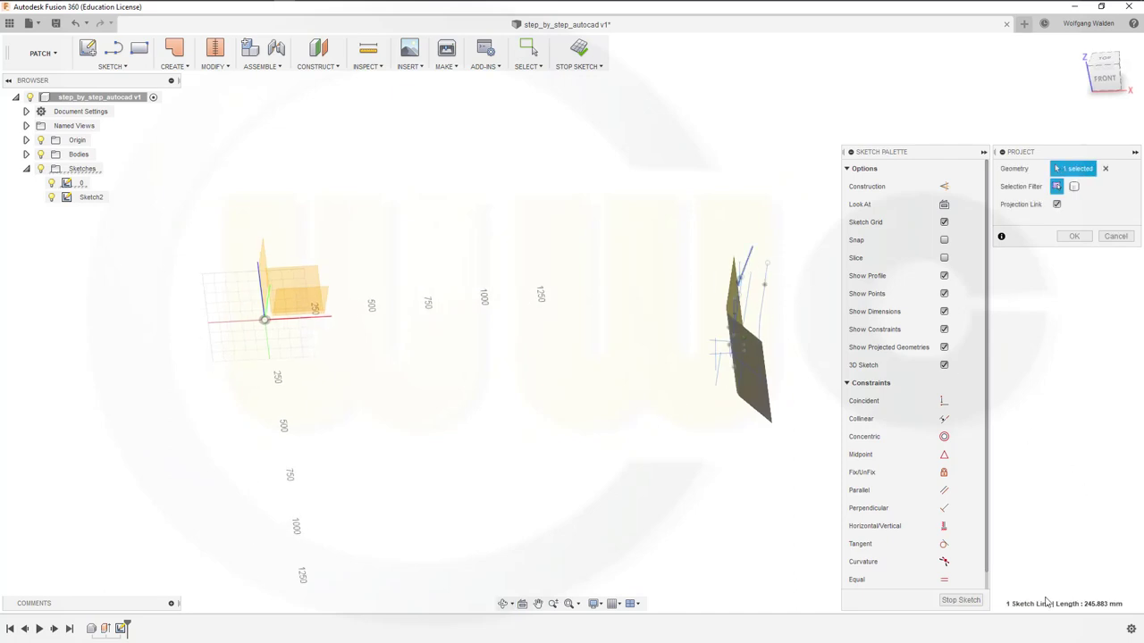
{"action": "left_click", "coordinate": [1074, 236]}
{"action": "left_click", "coordinate": [1112, 600]}
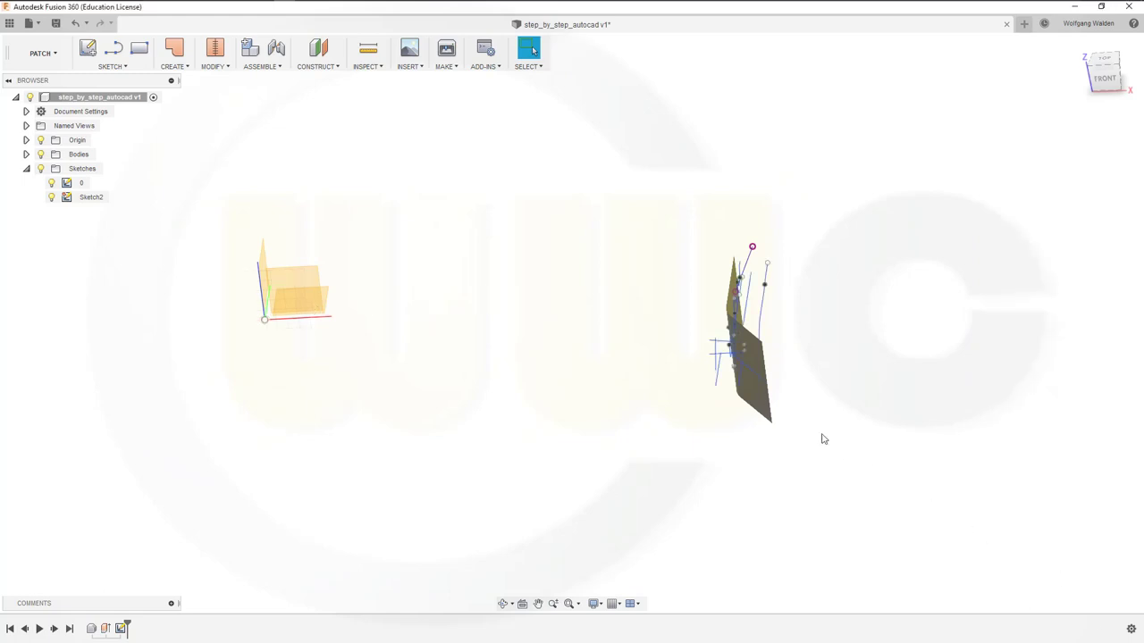
{"action": "middle_click_drag", "start_coordinate": [560, 312], "coordinate": [567, 421], "text": "shift"}
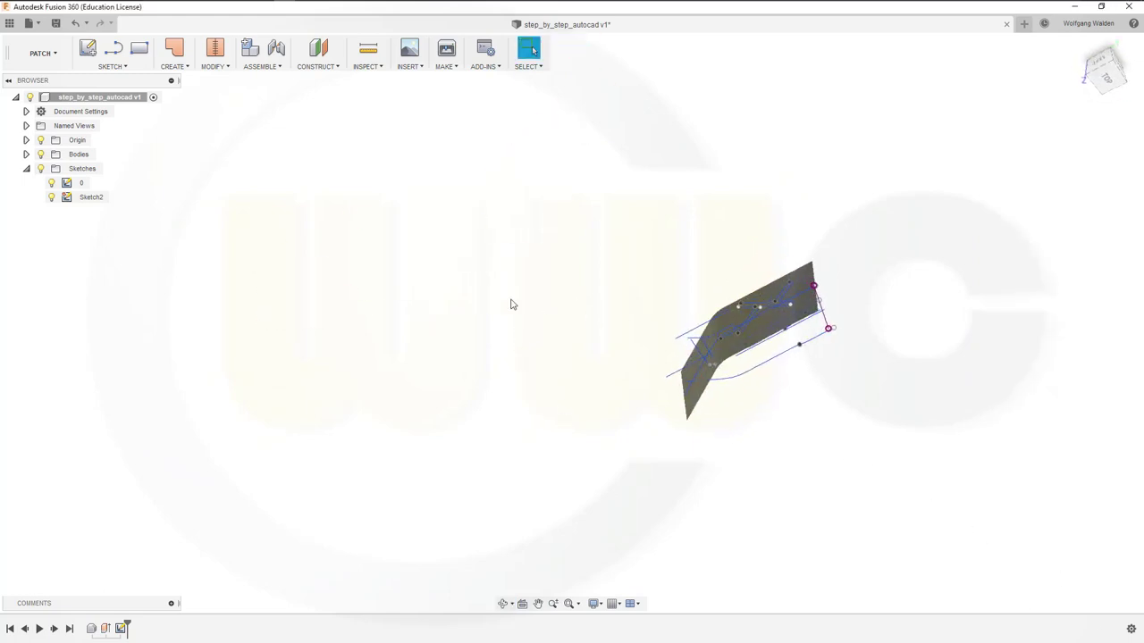
Step: Abandon a first extrude attempt and hide sketch 0's curves
{"action": "left_click", "coordinate": [174, 66]}
{"action": "left_click", "coordinate": [189, 96]}
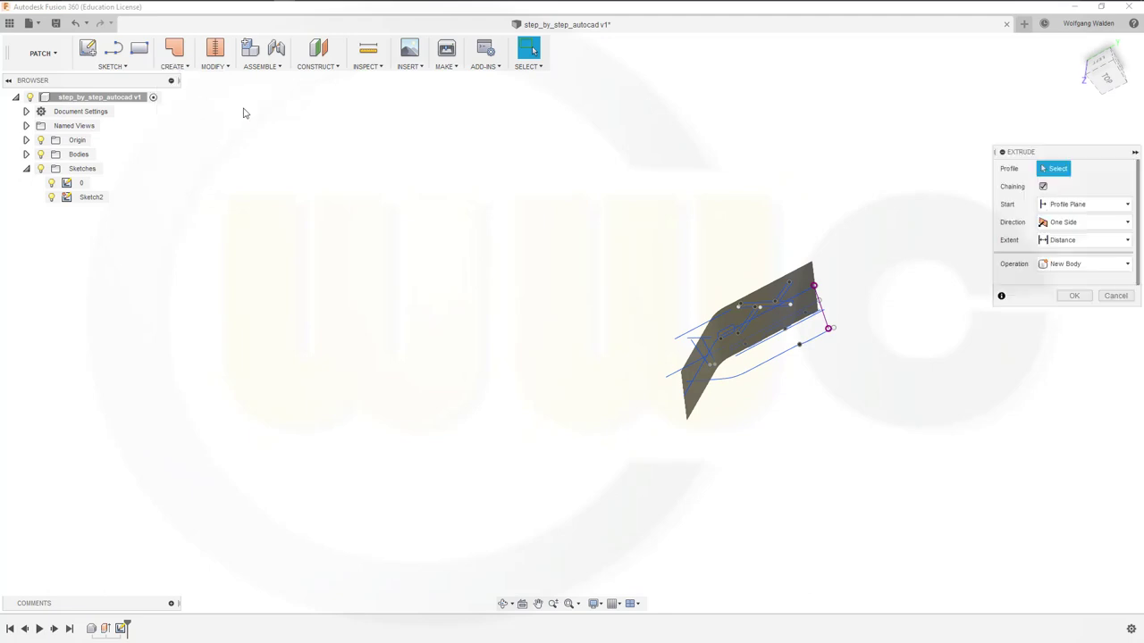
{"action": "left_click", "coordinate": [829, 328]}
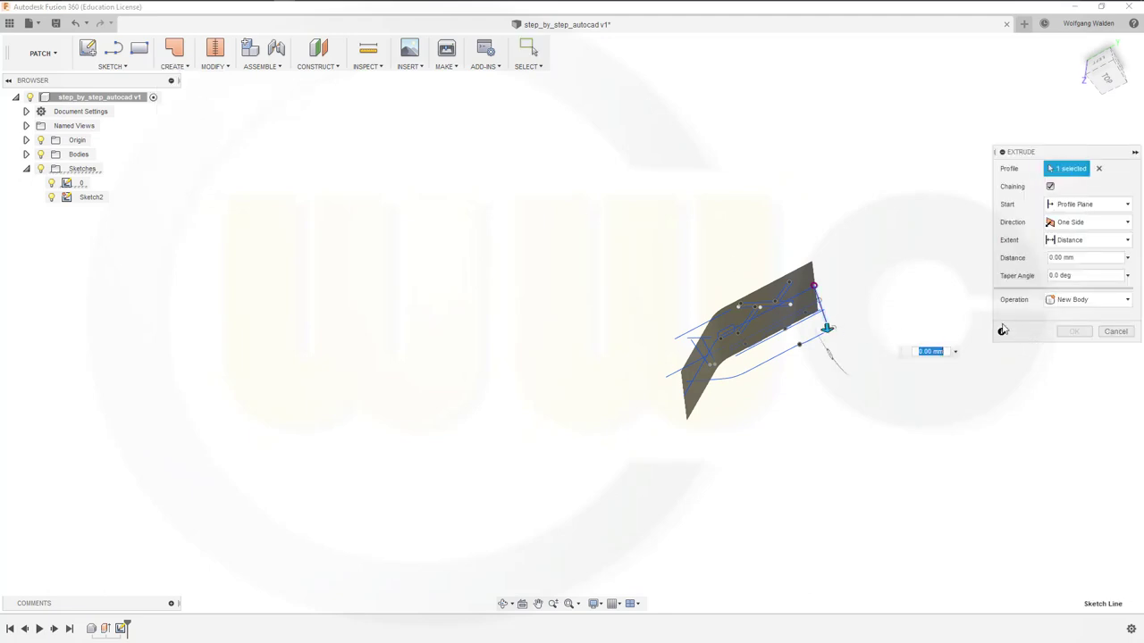
{"action": "left_click", "coordinate": [1100, 334]}
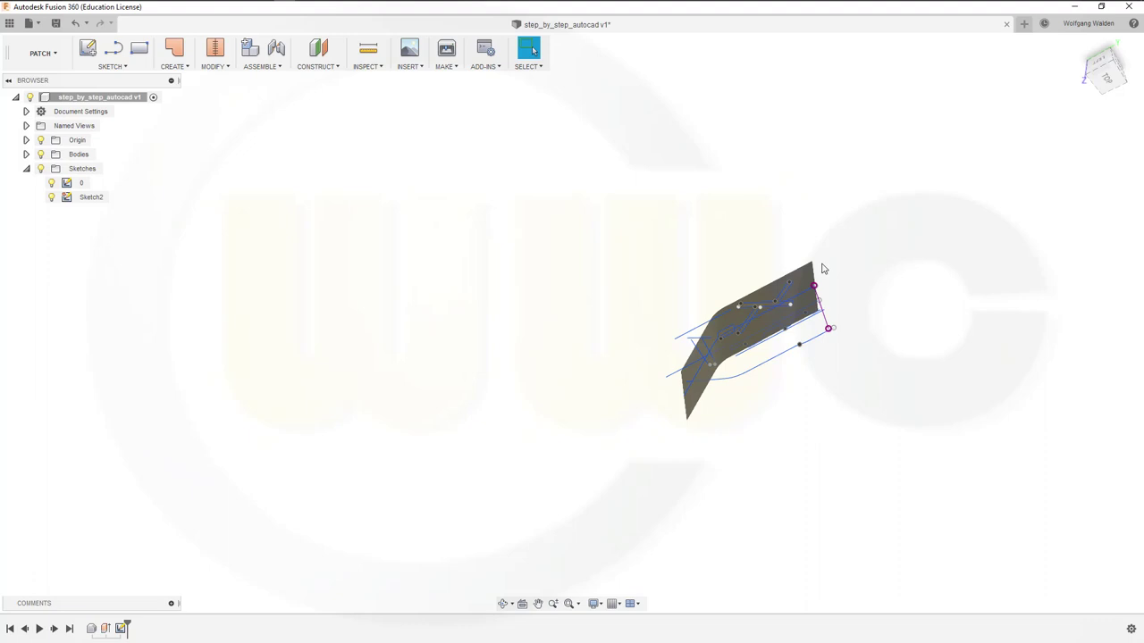
{"action": "left_click", "coordinate": [51, 183]}
Step: Extrude Sketch2's projected line -700 mm into a second surface body
{"action": "left_click", "coordinate": [188, 68]}
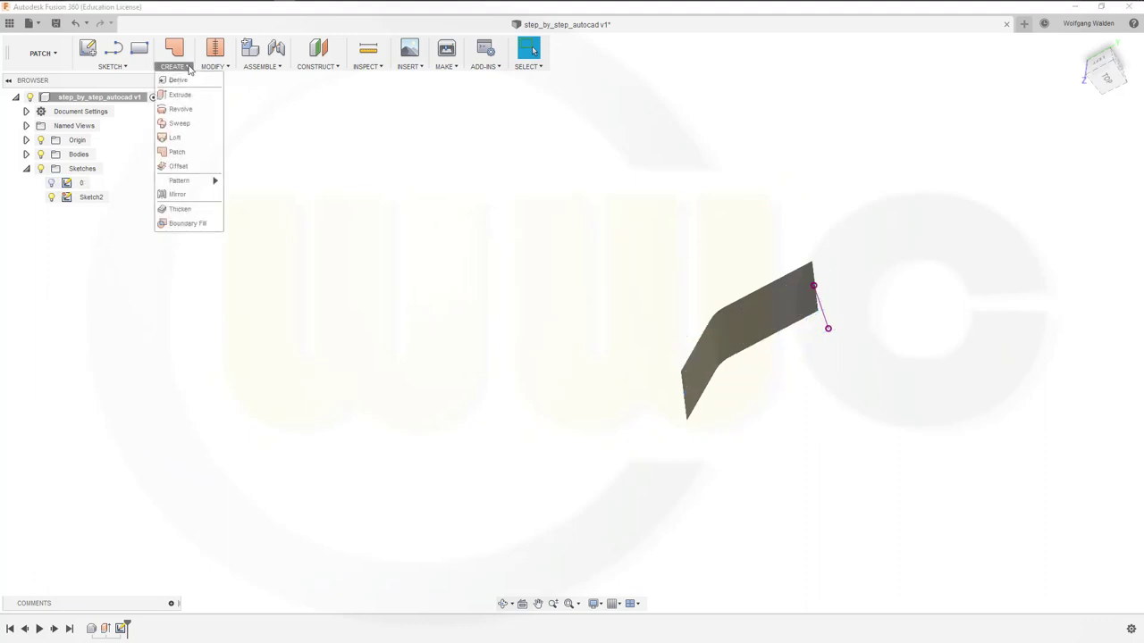
{"action": "left_click", "coordinate": [179, 94]}
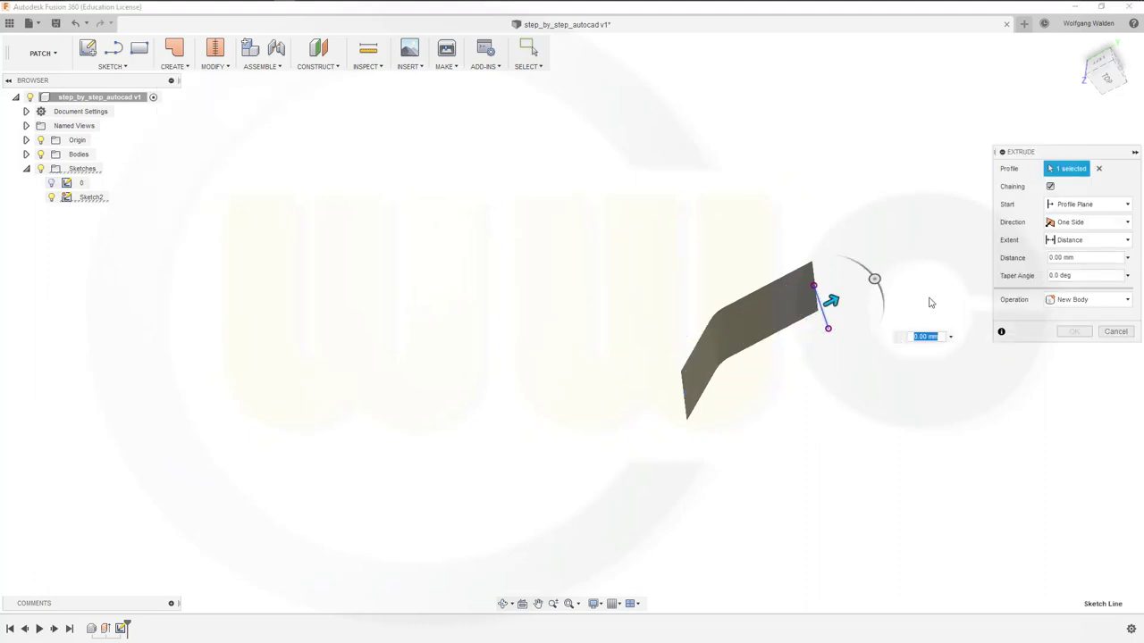
{"action": "left_click", "coordinate": [1092, 260]}
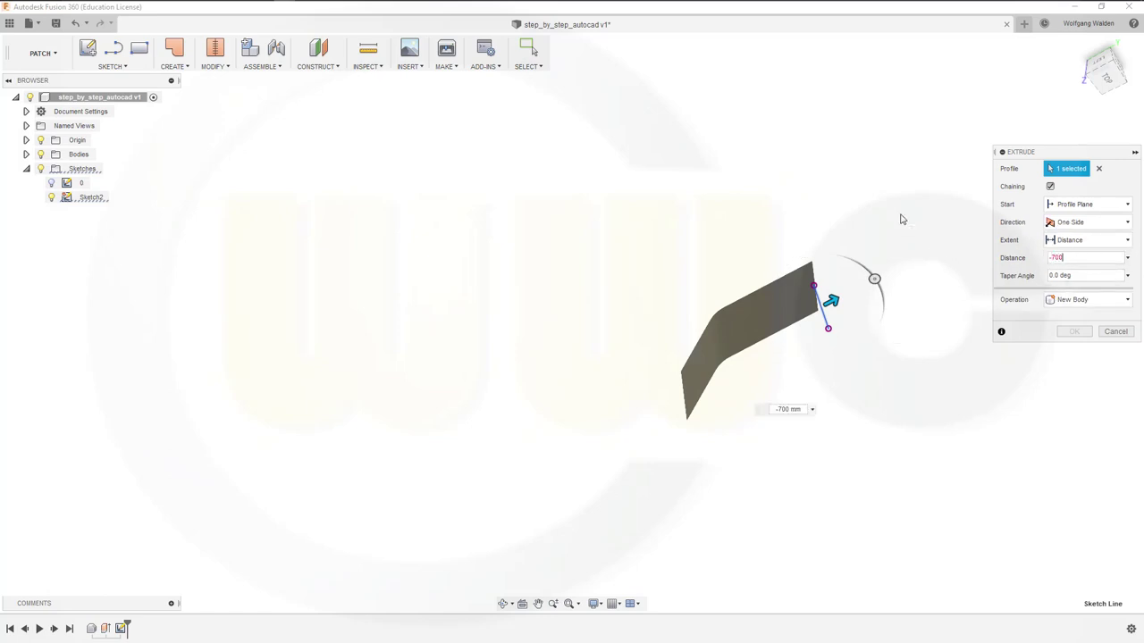
{"action": "key", "text": "Return"}
{"action": "middle_click_drag", "start_coordinate": [760, 262], "coordinate": [873, 341], "text": "shift"}
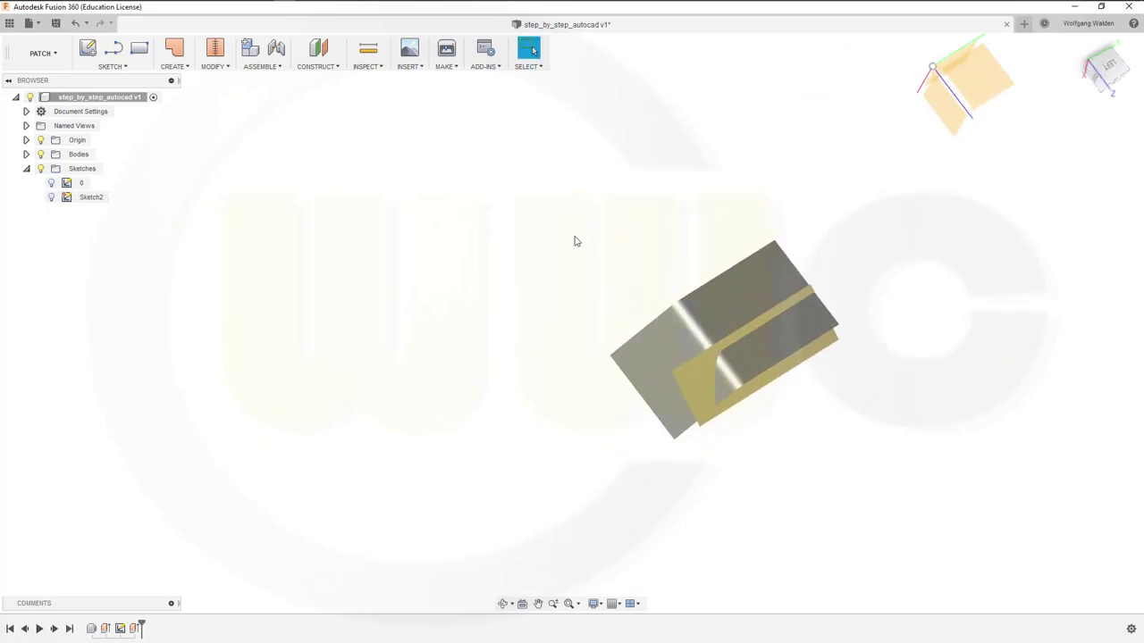
Step: Reverse the normal of the extruded surface face and inspect the result
{"action": "left_click", "coordinate": [219, 67]}
{"action": "left_click", "coordinate": [245, 180]}
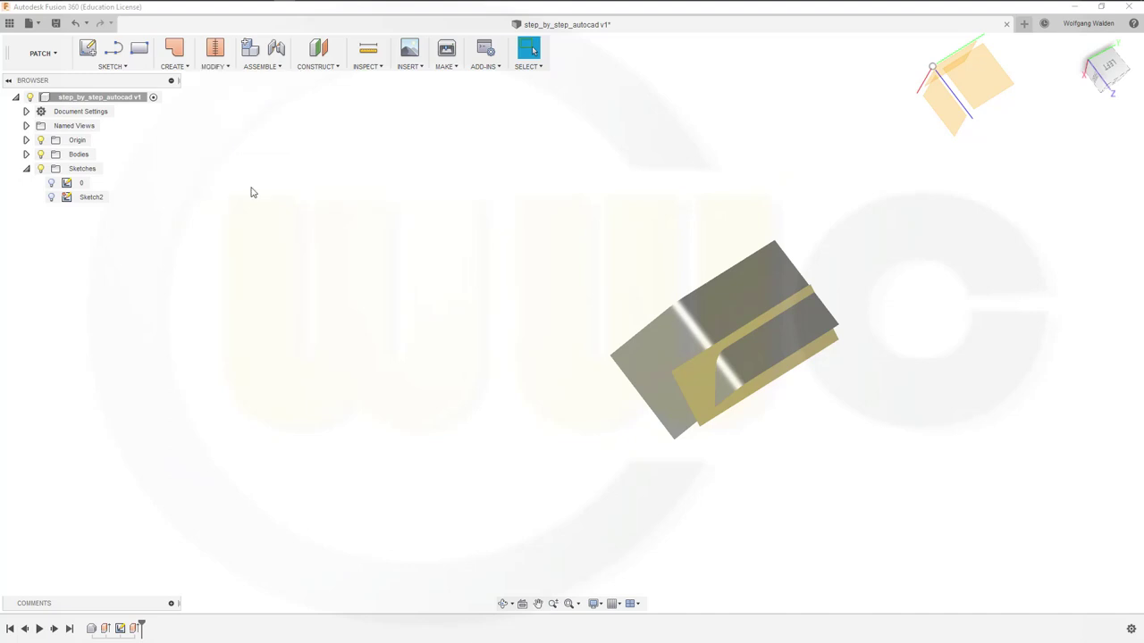
{"action": "left_click", "coordinate": [702, 387]}
{"action": "left_click", "coordinate": [1074, 201]}
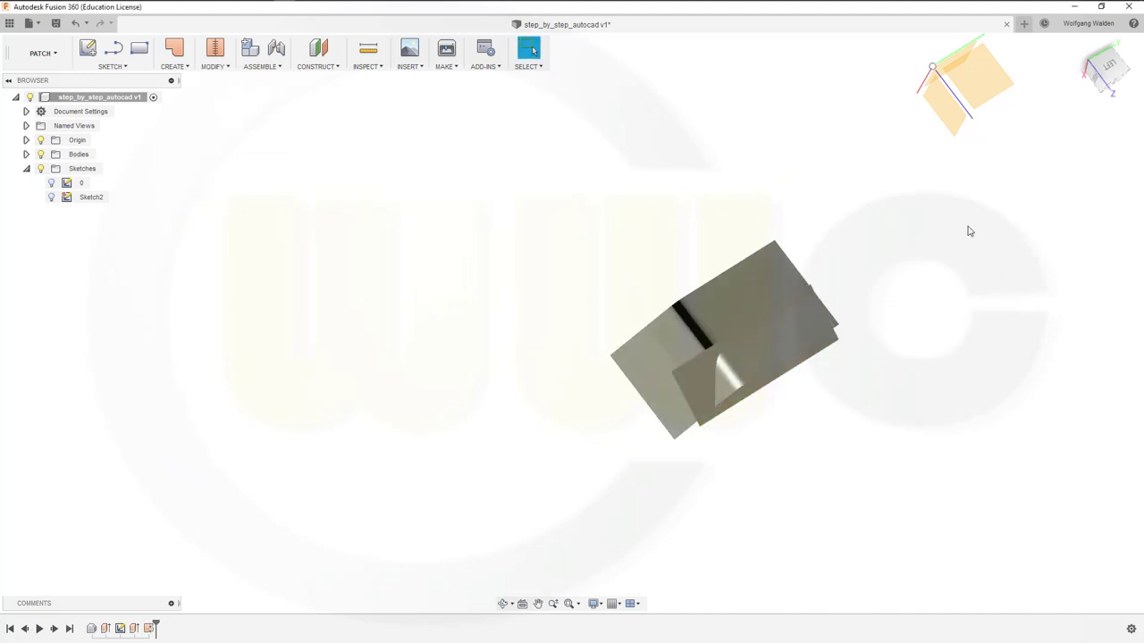
{"action": "middle_click_drag", "start_coordinate": [968, 230], "coordinate": [773, 341], "text": "shift"}
{"action": "scroll", "coordinate": [782, 295], "scroll_direction": "down", "scroll_amount": 3}
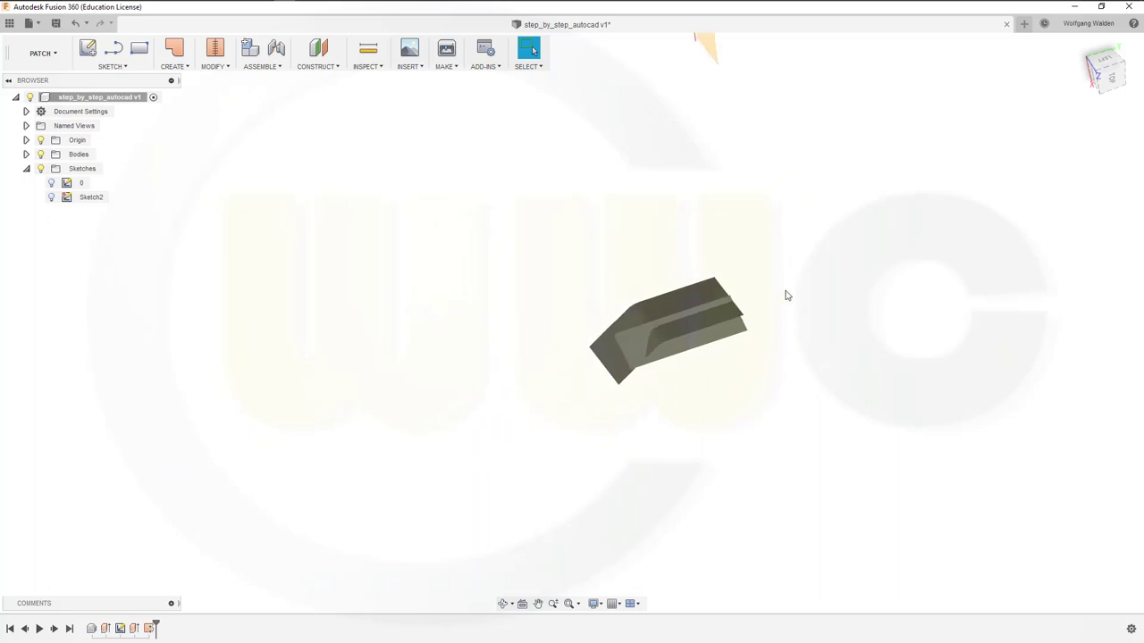
{"action": "middle_click_drag", "start_coordinate": [741, 258], "coordinate": [643, 265]}
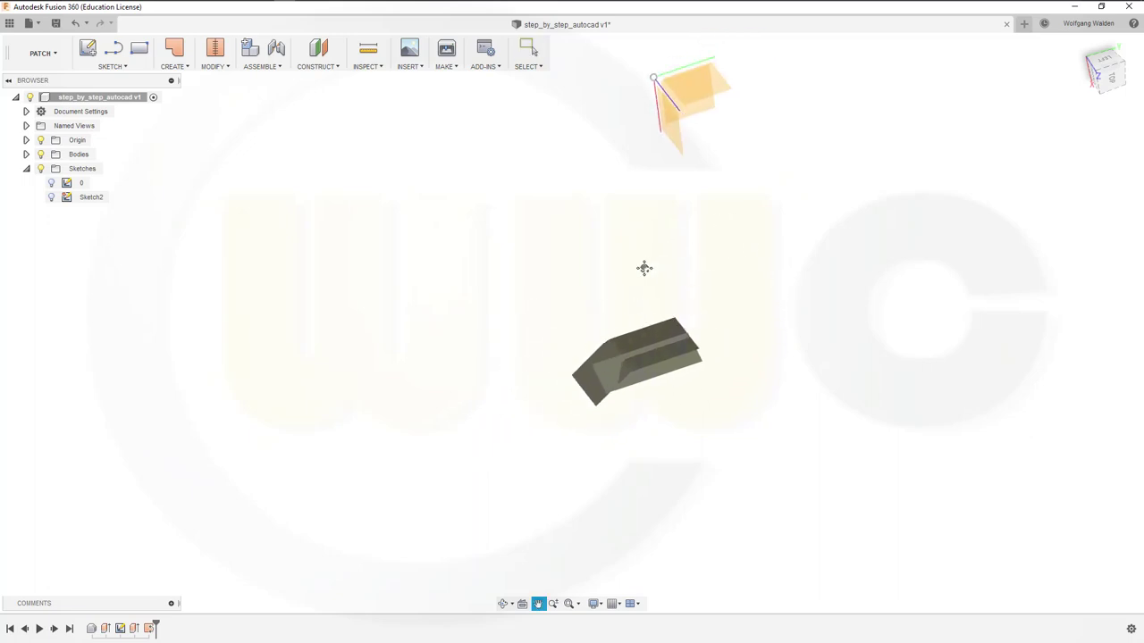
Step: Create a construction plane offset 210 mm from the XY plane
{"action": "left_click", "coordinate": [314, 56]}
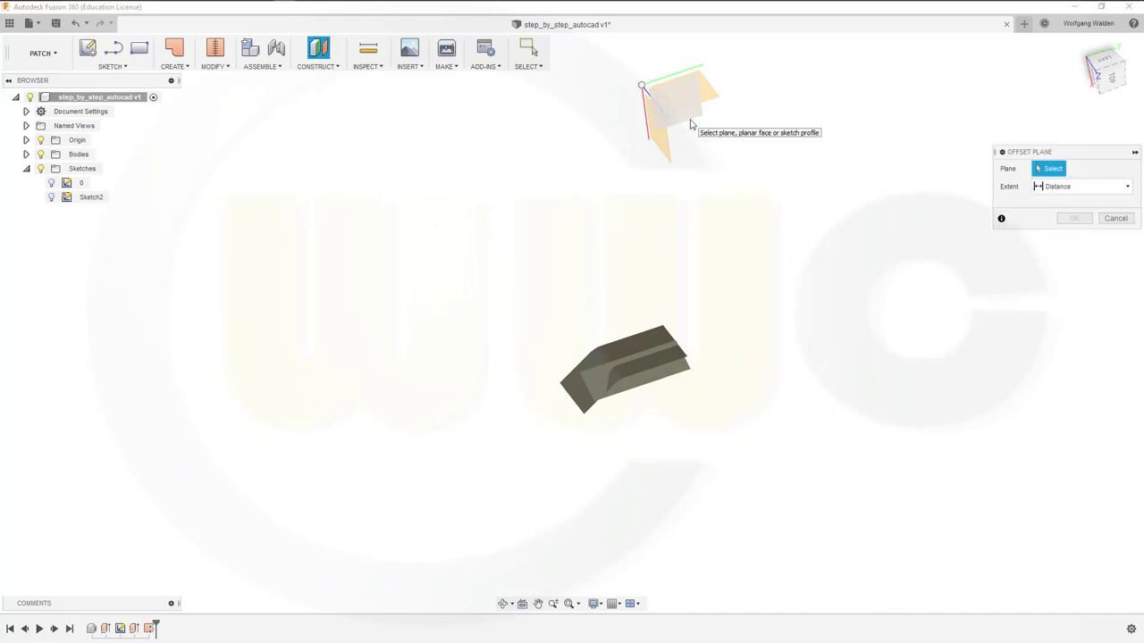
{"action": "left_click", "coordinate": [690, 128]}
{"action": "scroll", "coordinate": [733, 375], "scroll_direction": "up", "scroll_amount": 2}
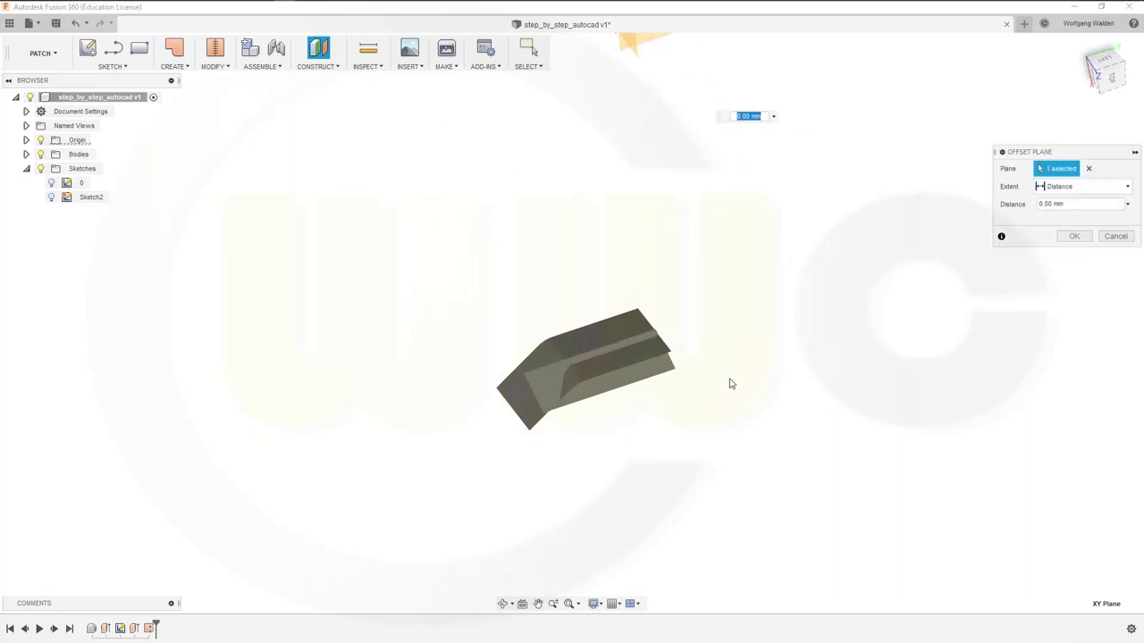
{"action": "scroll", "coordinate": [730, 383], "scroll_direction": "up", "scroll_amount": 1}
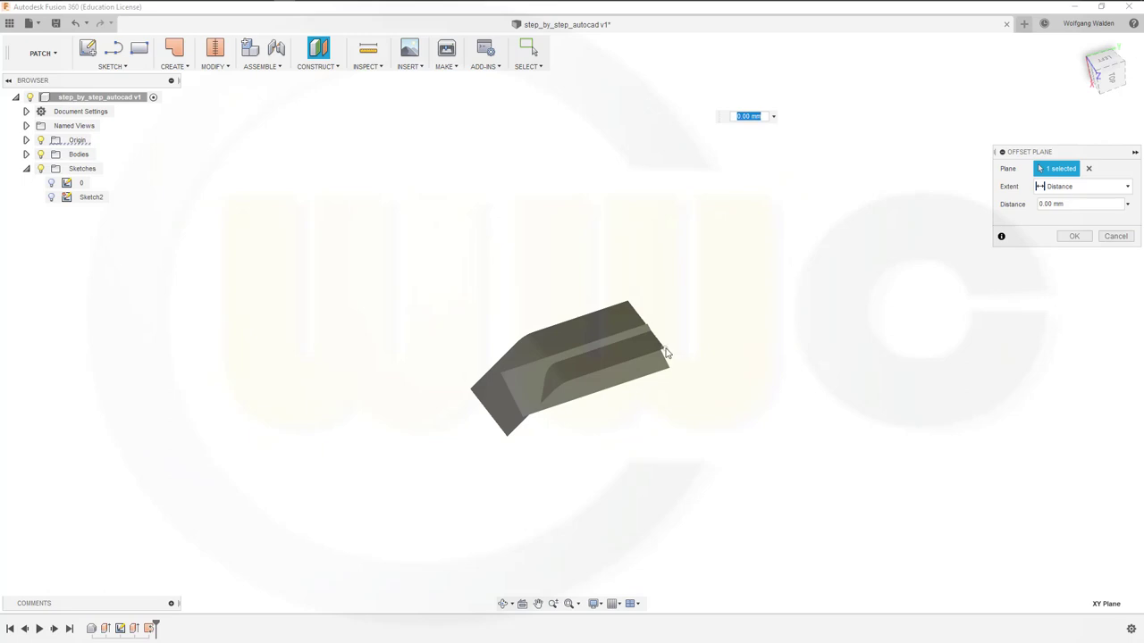
{"action": "left_click_drag", "start_coordinate": [664, 349], "coordinate": [823, 377]}
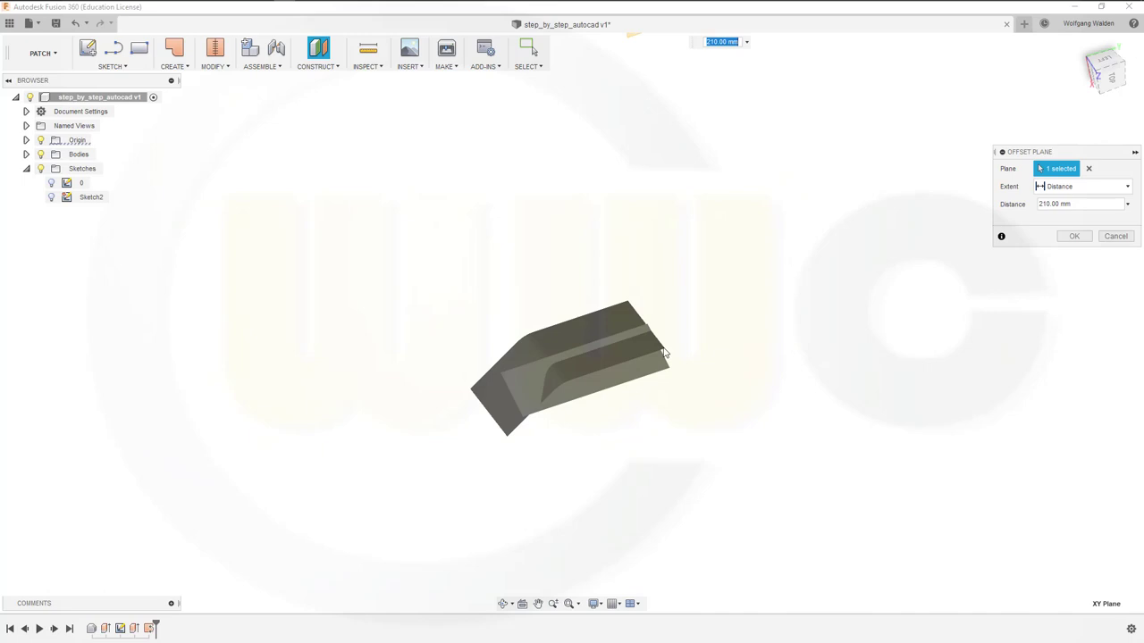
{"action": "left_click", "coordinate": [1073, 237]}
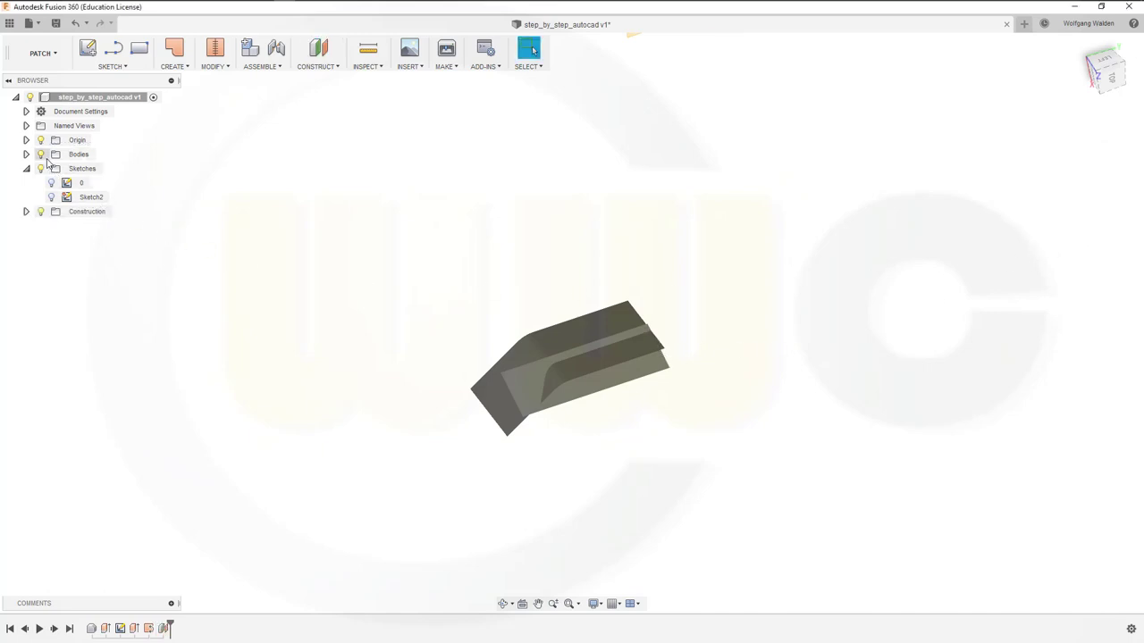
Step: Trim away the surface portion cut by Plane1
{"action": "left_click", "coordinate": [27, 212]}
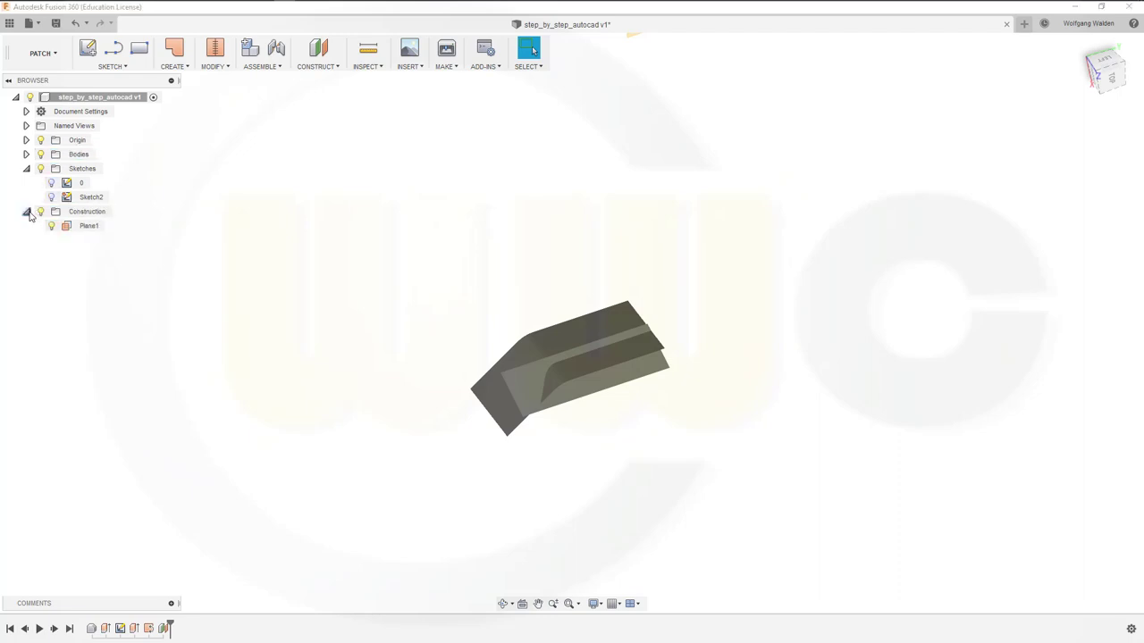
{"action": "scroll", "coordinate": [340, 225], "scroll_direction": "down", "scroll_amount": 3}
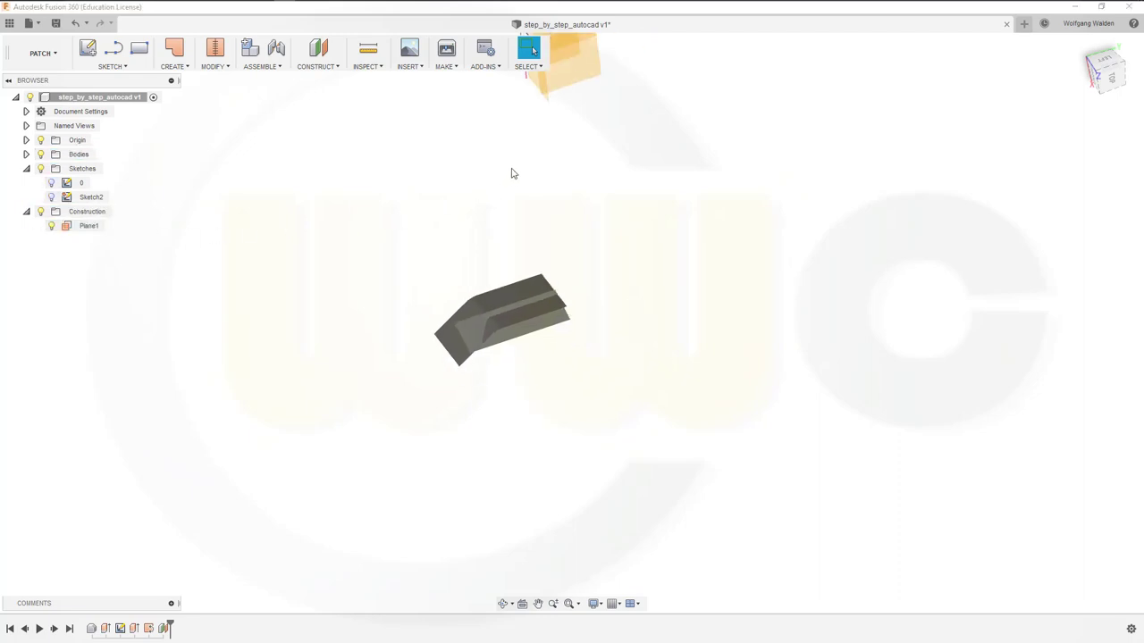
{"action": "left_click", "coordinate": [582, 159]}
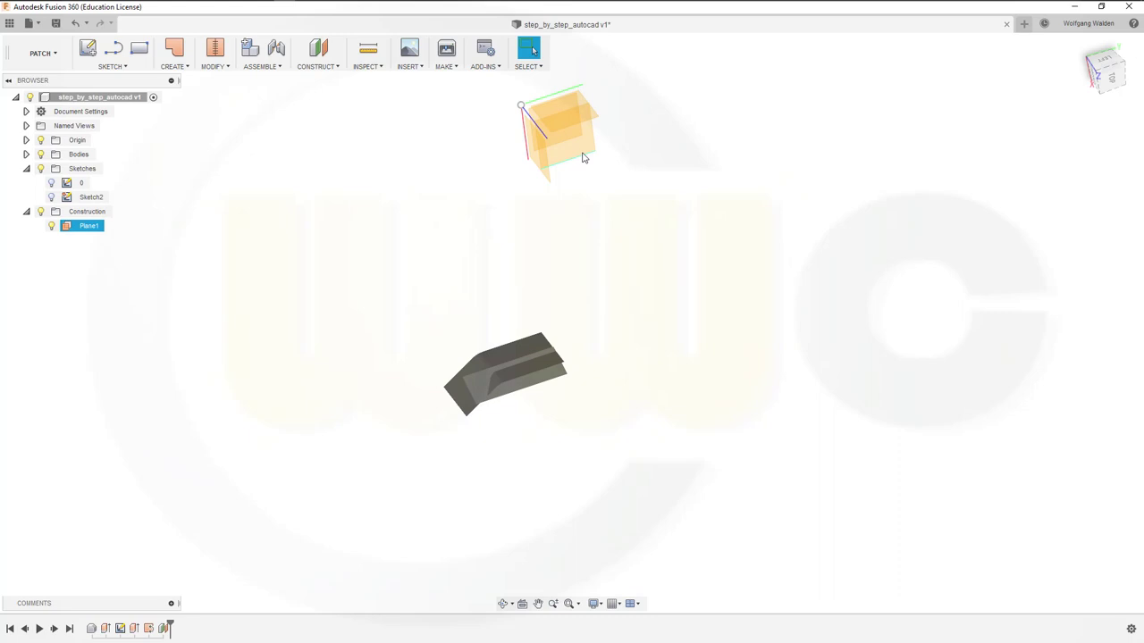
{"action": "key", "text": "Escape"}
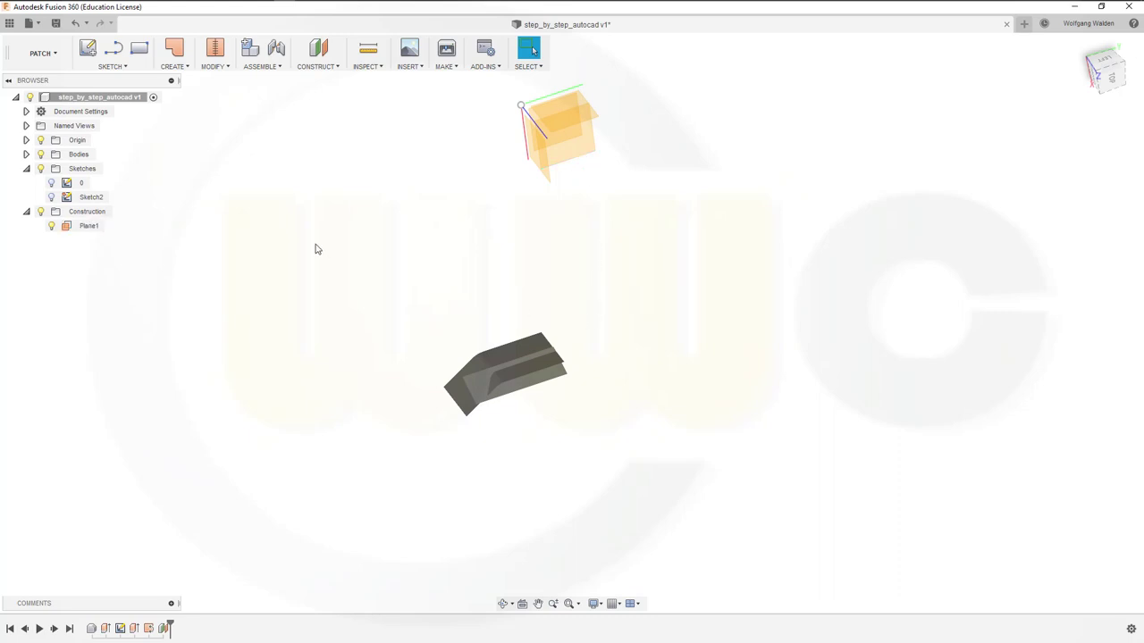
{"action": "left_click", "coordinate": [230, 68]}
{"action": "left_click", "coordinate": [217, 125]}
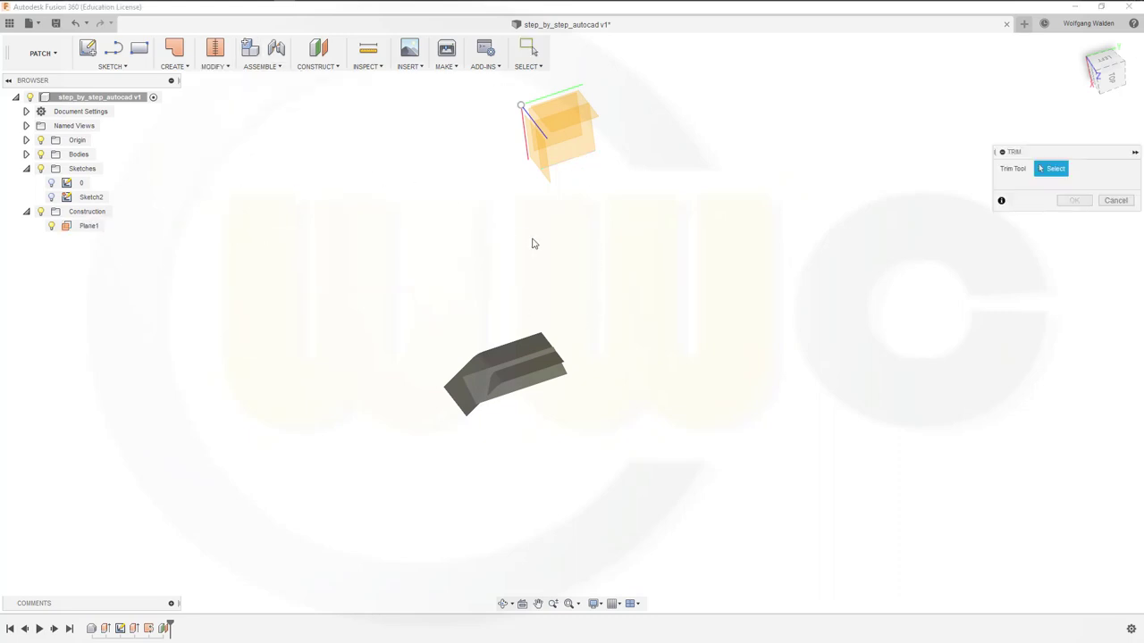
{"action": "left_click", "coordinate": [565, 158]}
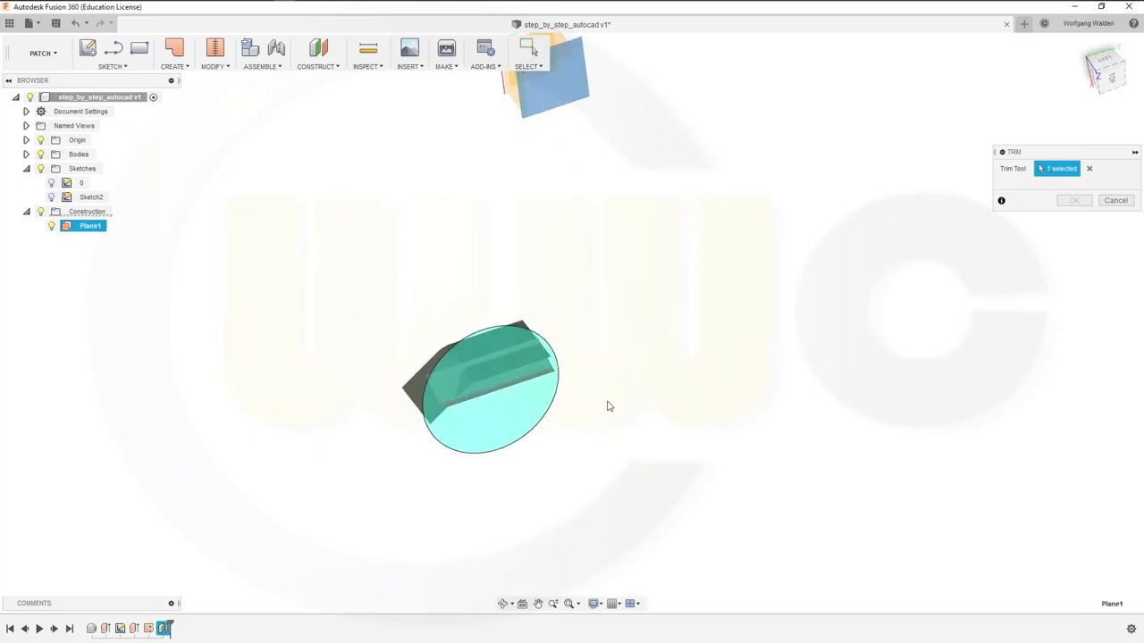
{"action": "left_click", "coordinate": [512, 376]}
{"action": "left_click", "coordinate": [1076, 202]}
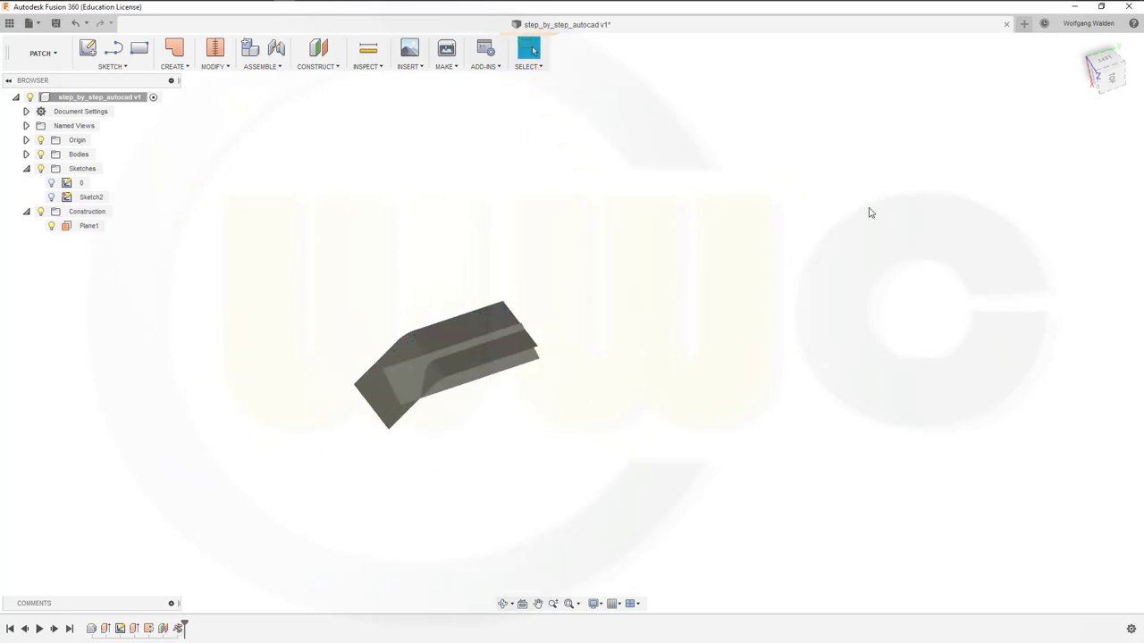
Step: Repeat the trim using the surface body as the cutting tool
{"action": "middle_click_drag", "start_coordinate": [638, 276], "coordinate": [513, 378], "text": "shift"}
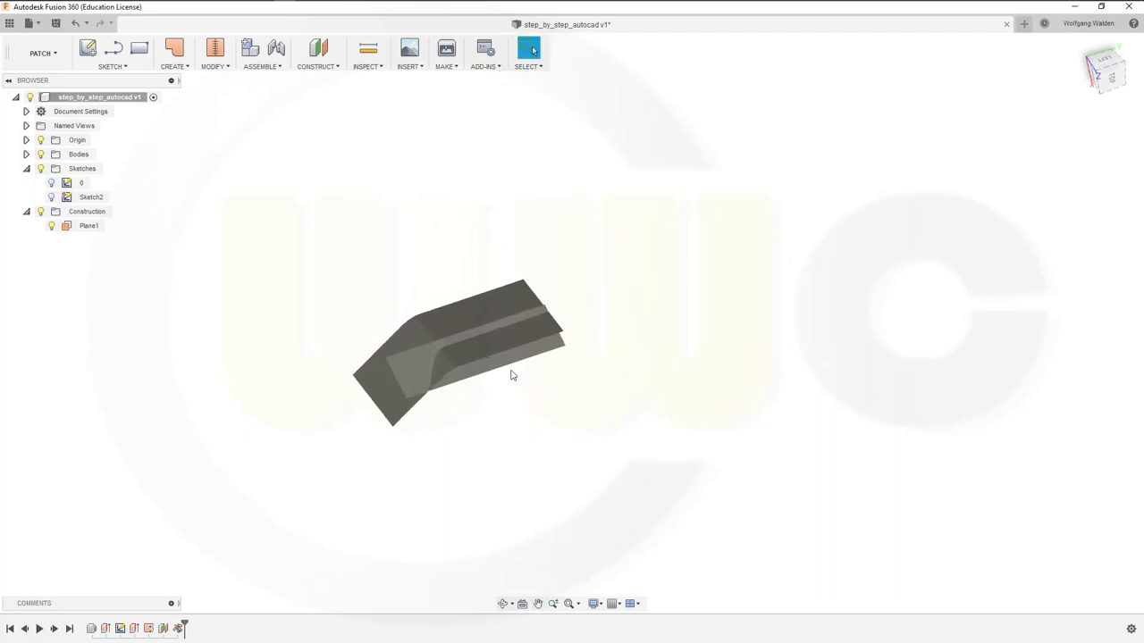
{"action": "scroll", "coordinate": [513, 378], "scroll_direction": "up", "scroll_amount": 2}
{"action": "middle_click_drag", "start_coordinate": [391, 218], "coordinate": [396, 213]}
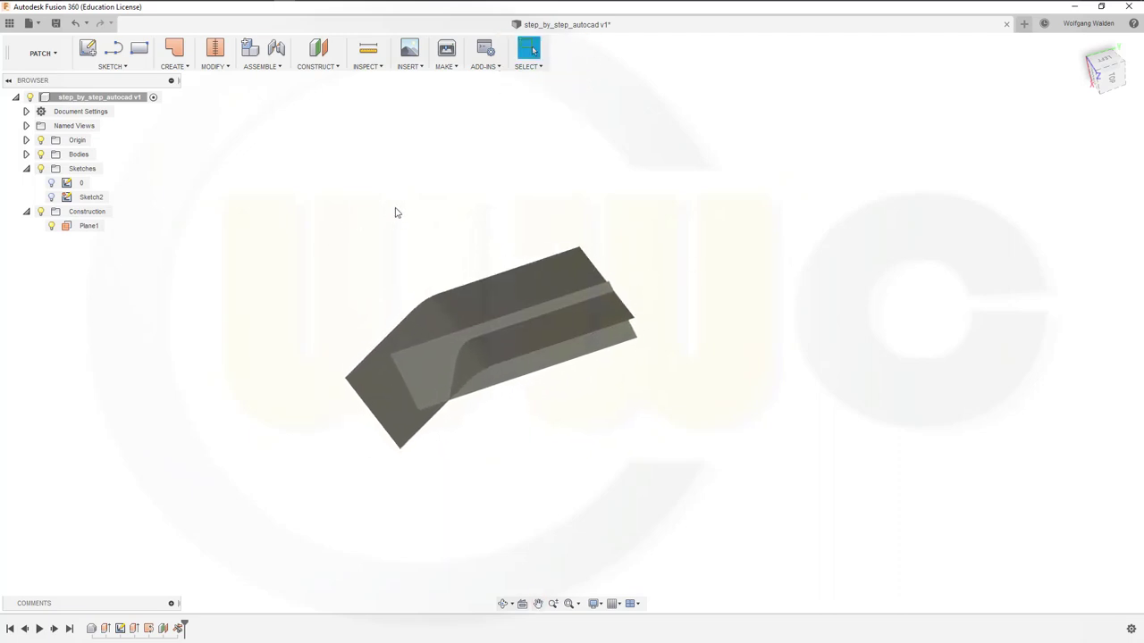
{"action": "right_click", "coordinate": [407, 148]}
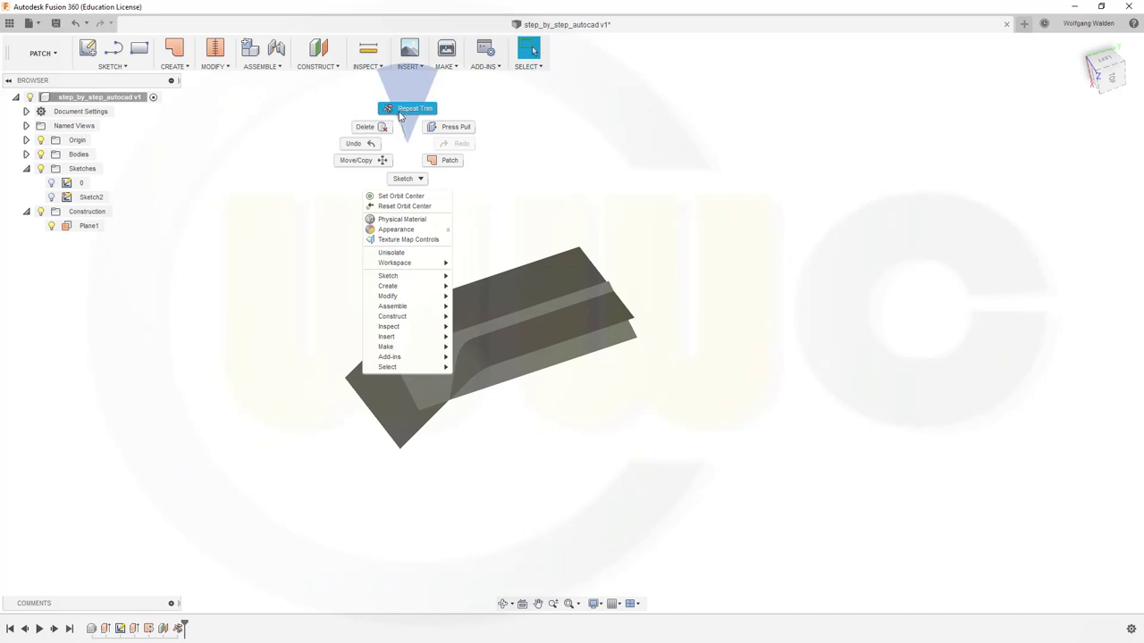
{"action": "left_click", "coordinate": [407, 111]}
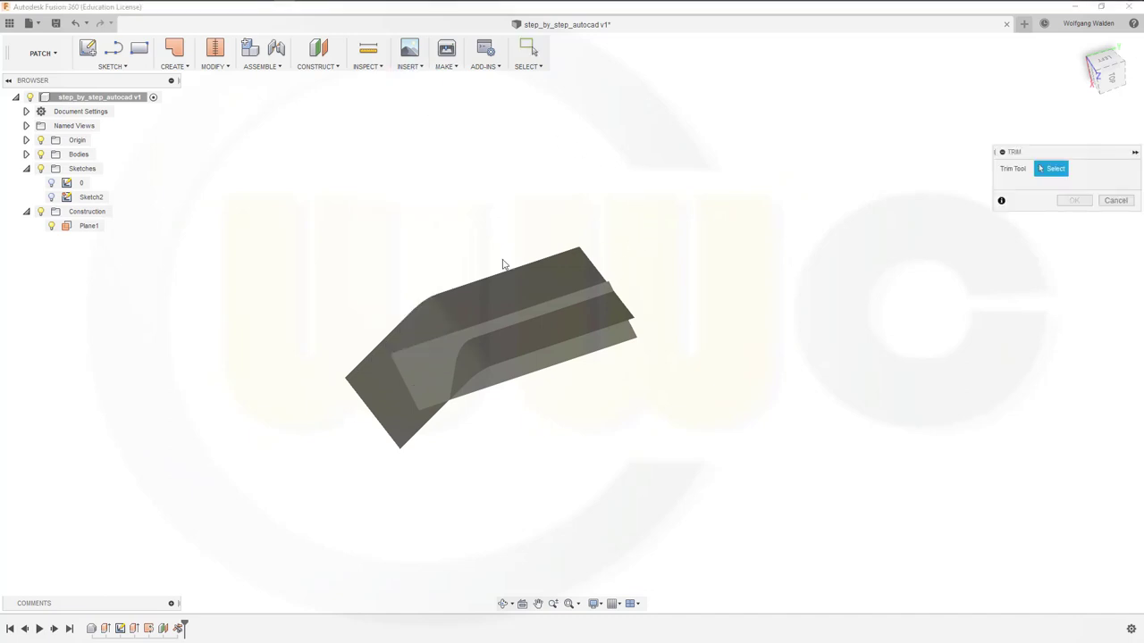
{"action": "left_click", "coordinate": [463, 297]}
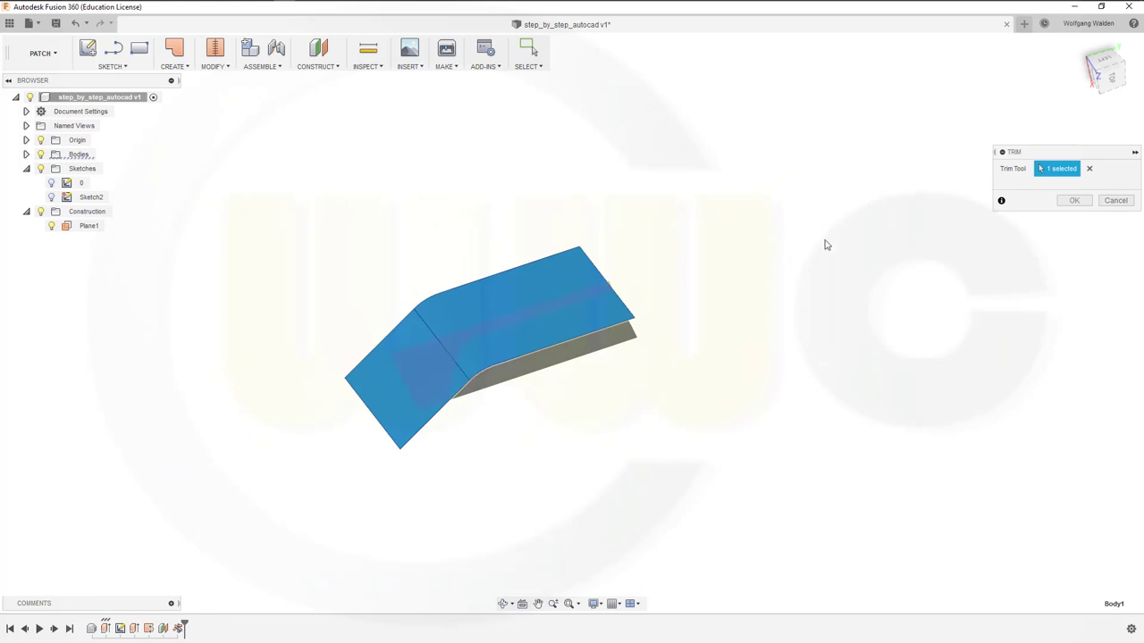
{"action": "left_click", "coordinate": [1074, 200]}
Step: Trim again with the other surface, removing the blue overhanging portion
{"action": "right_click", "coordinate": [735, 176]}
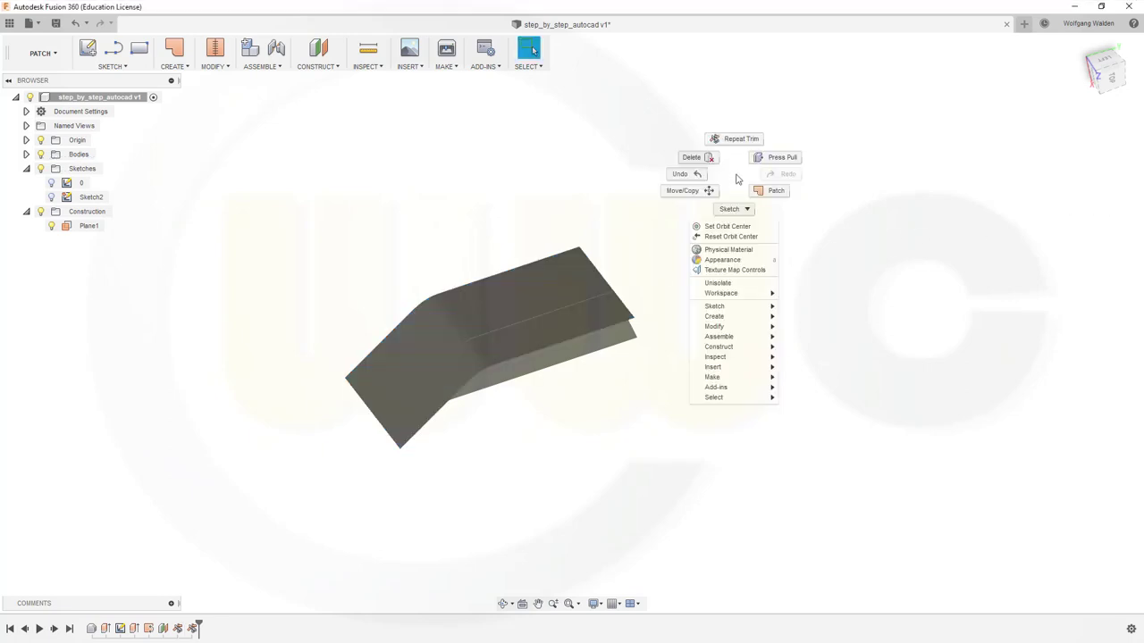
{"action": "left_click", "coordinate": [738, 138]}
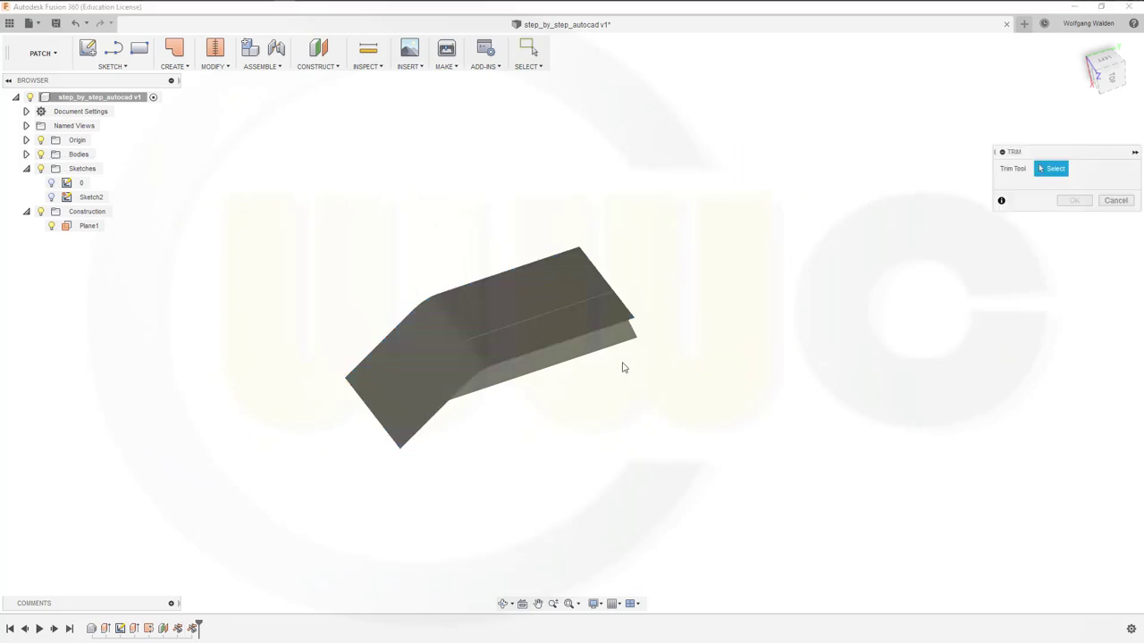
{"action": "left_click", "coordinate": [531, 373]}
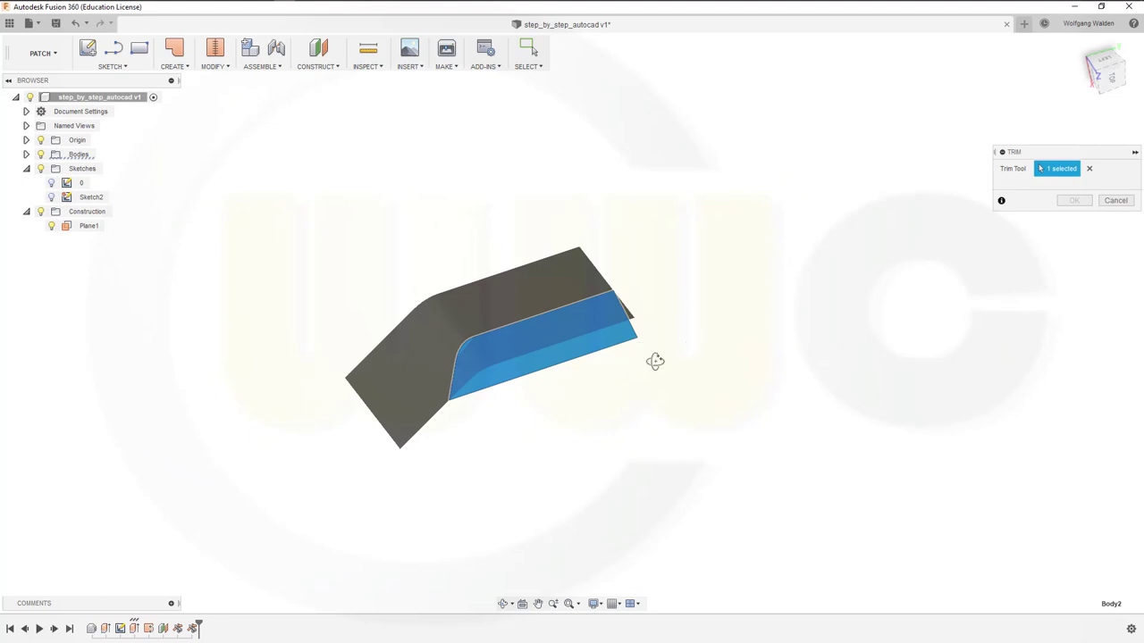
{"action": "middle_click_drag", "start_coordinate": [656, 360], "coordinate": [613, 357], "text": "shift"}
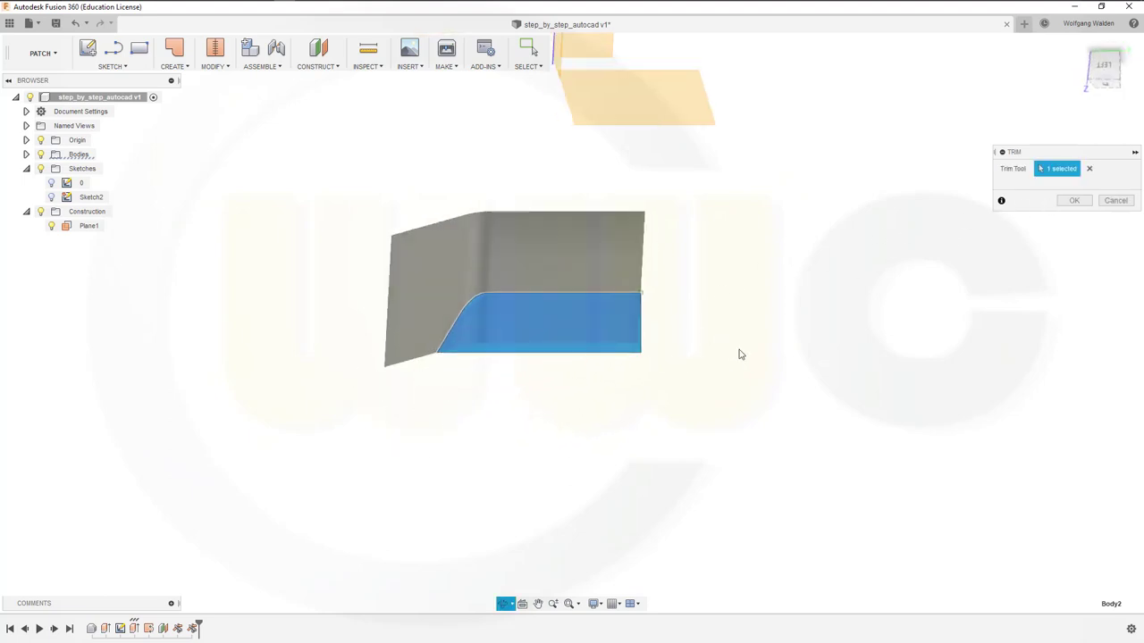
{"action": "left_click", "coordinate": [1074, 200]}
{"action": "middle_click_drag", "start_coordinate": [840, 247], "coordinate": [687, 360], "text": "shift"}
{"action": "key", "text": "Escape"}
Step: Set the visual style to Shaded with Visible Edges Only
{"action": "middle_click_drag", "start_coordinate": [628, 441], "coordinate": [776, 300]}
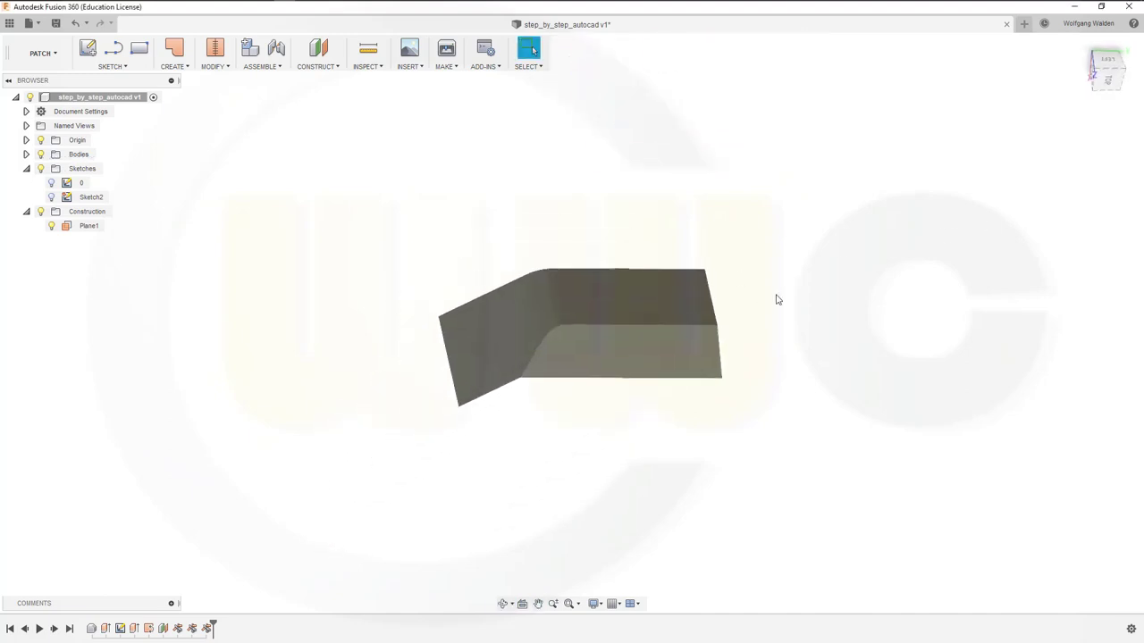
{"action": "left_click", "coordinate": [594, 604]}
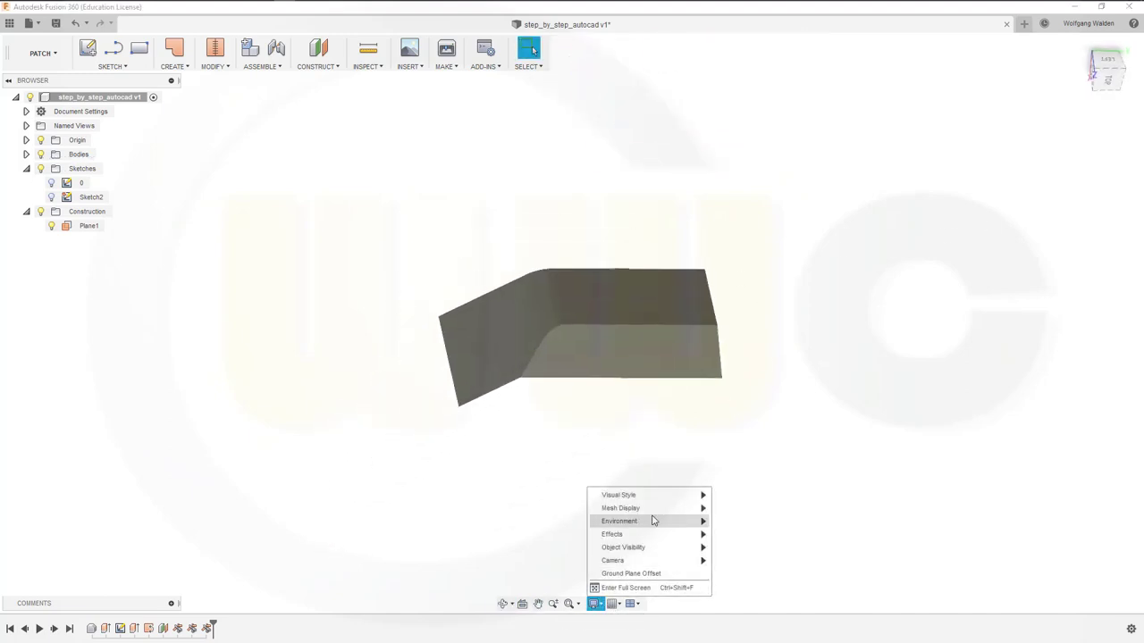
{"action": "mouse_move", "coordinate": [662, 497]}
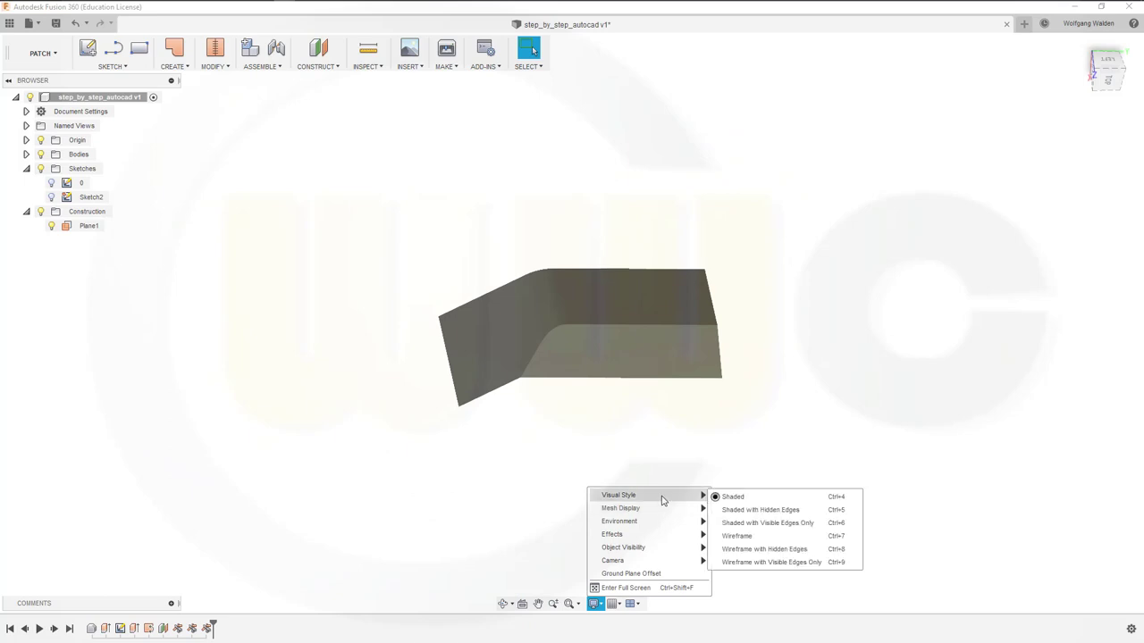
{"action": "left_click", "coordinate": [744, 523]}
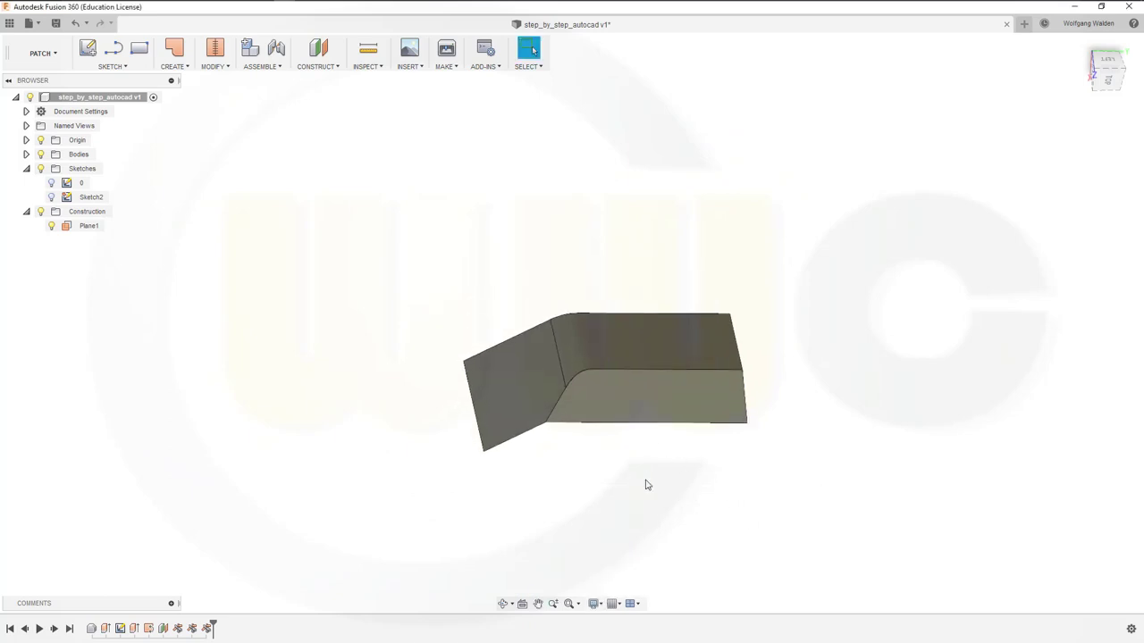
{"action": "scroll", "coordinate": [569, 429], "scroll_direction": "up", "scroll_amount": 3}
{"action": "mouse_move", "coordinate": [581, 420]}
{"action": "middle_mouse_down", "text": "shift"}
{"action": "mouse_move", "coordinate": [656, 410]}
{"action": "mouse_move", "coordinate": [456, 219]}
{"action": "middle_mouse_up", "text": "shift"}
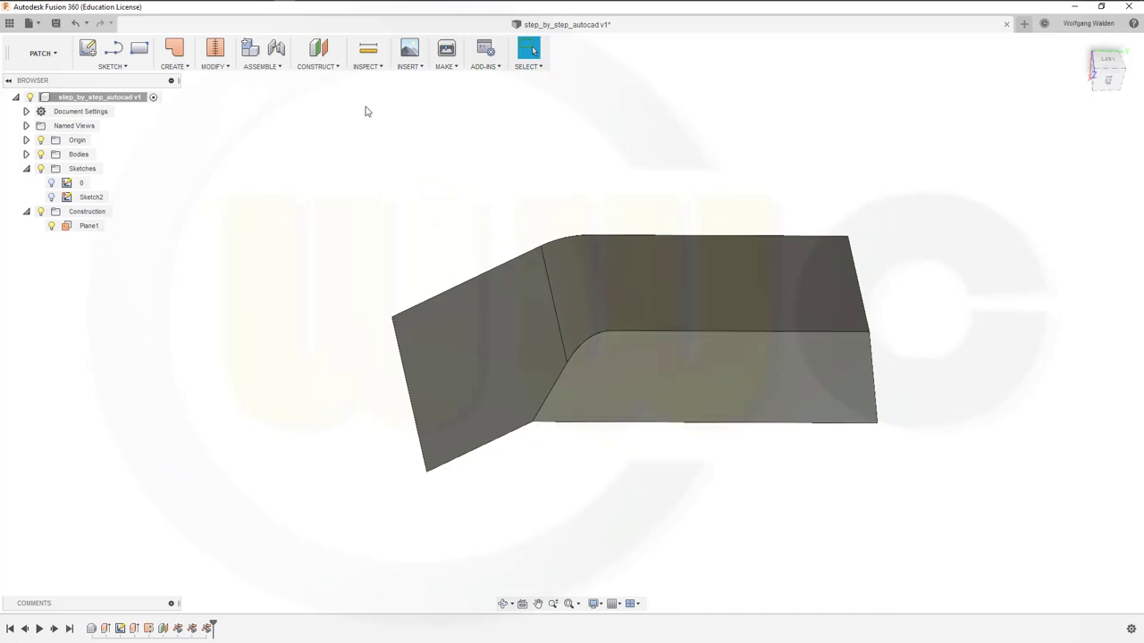
Step: Stitch the bent and lower surfaces into one body at 0.10 mm tolerance
{"action": "left_click", "coordinate": [215, 66]}
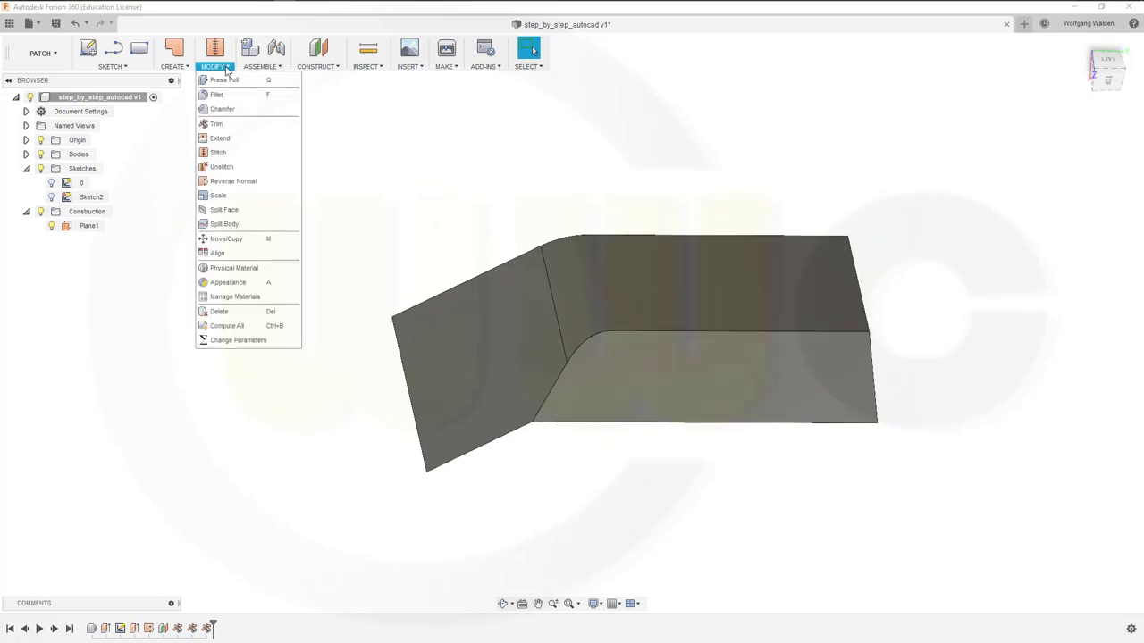
{"action": "left_click", "coordinate": [504, 349]}
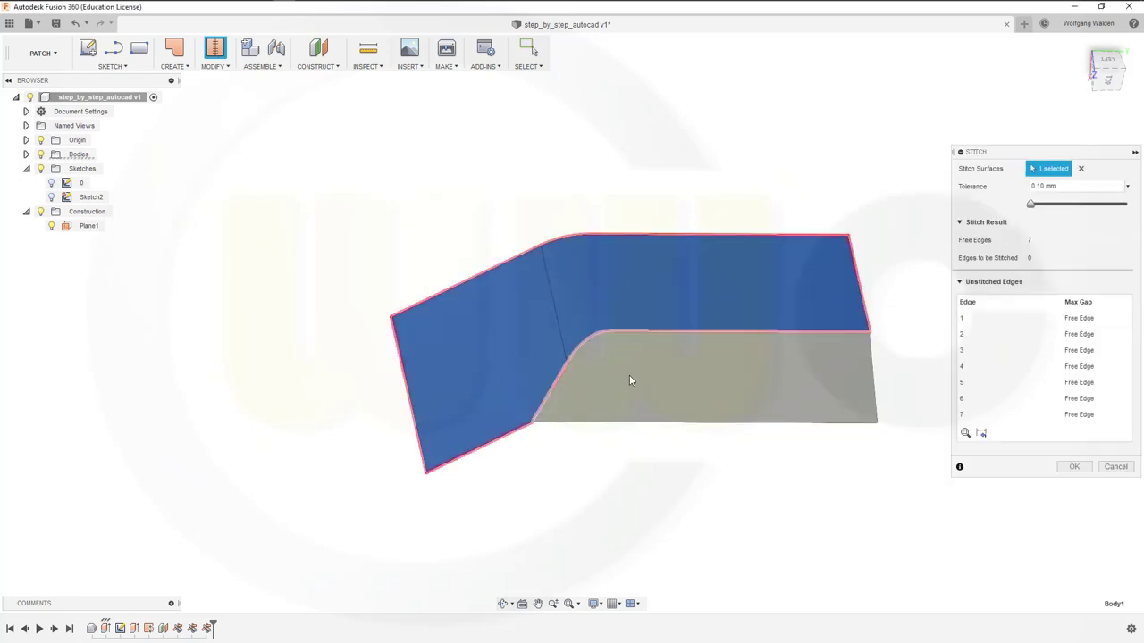
{"action": "left_click", "coordinate": [722, 392]}
{"action": "left_click", "coordinate": [1074, 468]}
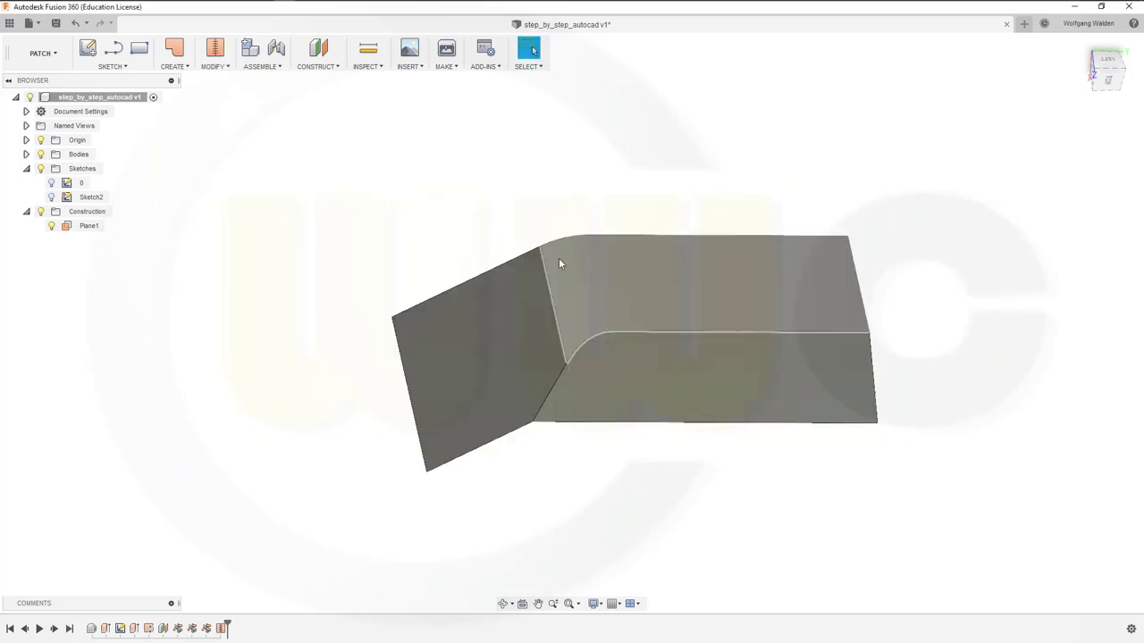
{"action": "middle_click_drag", "start_coordinate": [561, 257], "coordinate": [508, 283], "text": "shift"}
{"action": "scroll", "coordinate": [552, 194], "scroll_direction": "down", "scroll_amount": 2}
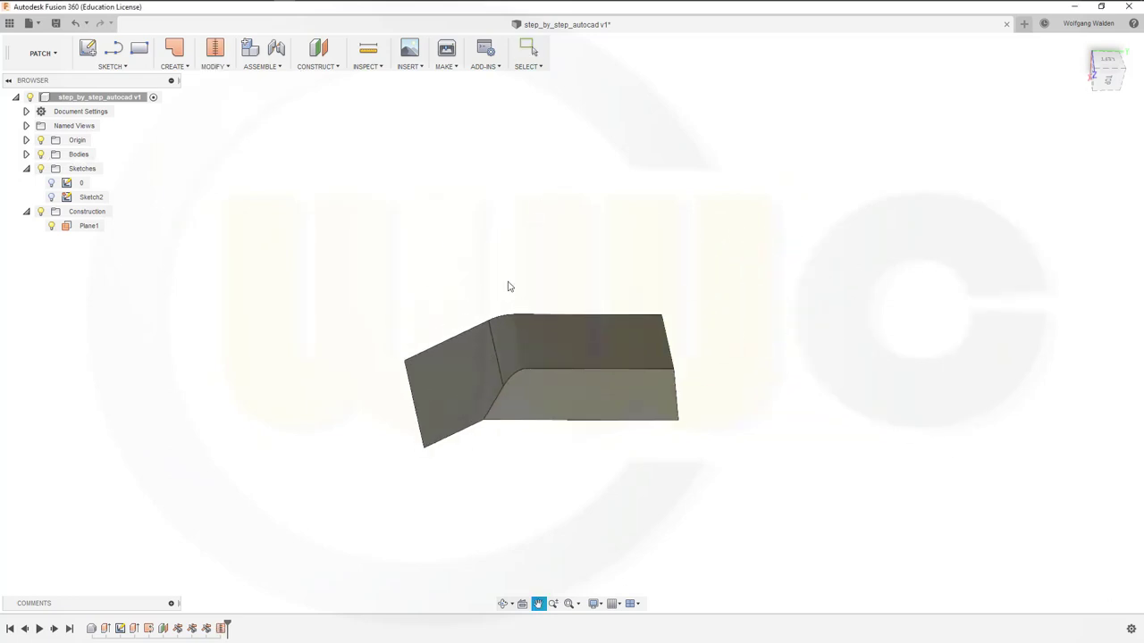
{"action": "scroll", "coordinate": [528, 249], "scroll_direction": "down", "scroll_amount": 2}
{"action": "scroll", "coordinate": [542, 223], "scroll_direction": "down", "scroll_amount": 2}
{"action": "middle_click_drag", "start_coordinate": [566, 194], "coordinate": [561, 339]}
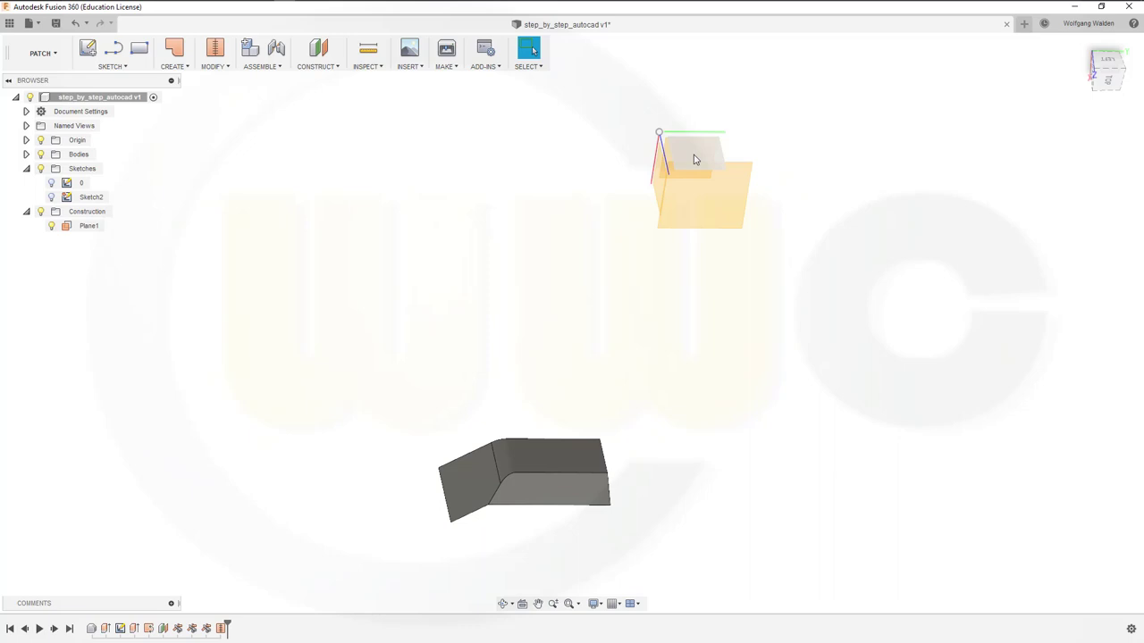
Step: Start a new sketch on the side plane
{"action": "left_click", "coordinate": [87, 48]}
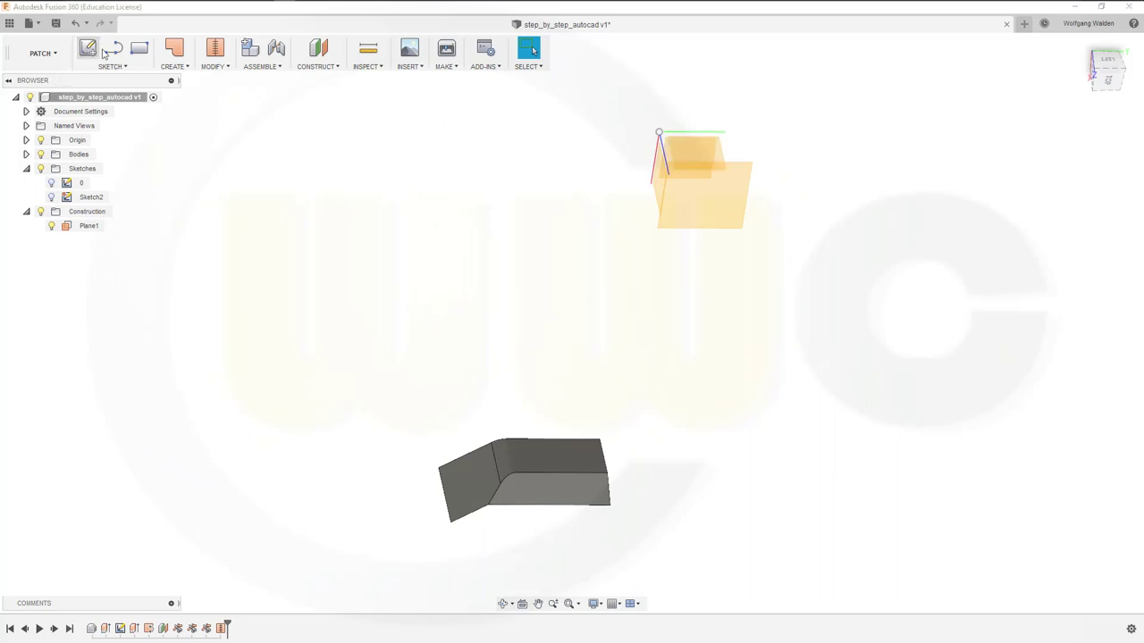
{"action": "left_click", "coordinate": [712, 153]}
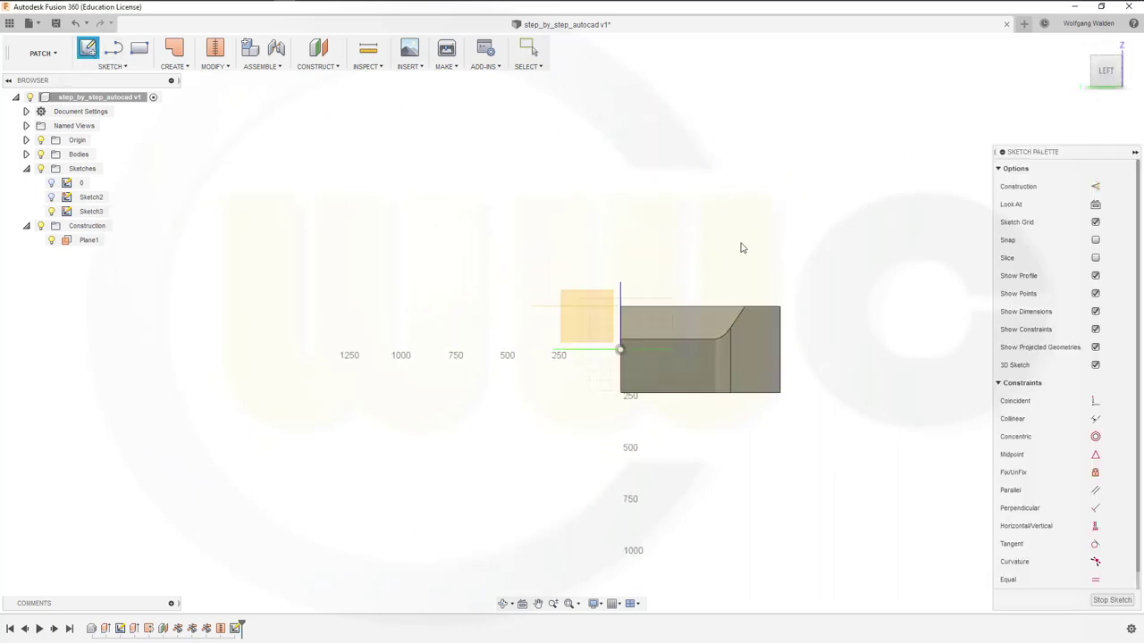
{"action": "scroll", "coordinate": [831, 353], "scroll_direction": "up", "scroll_amount": 4}
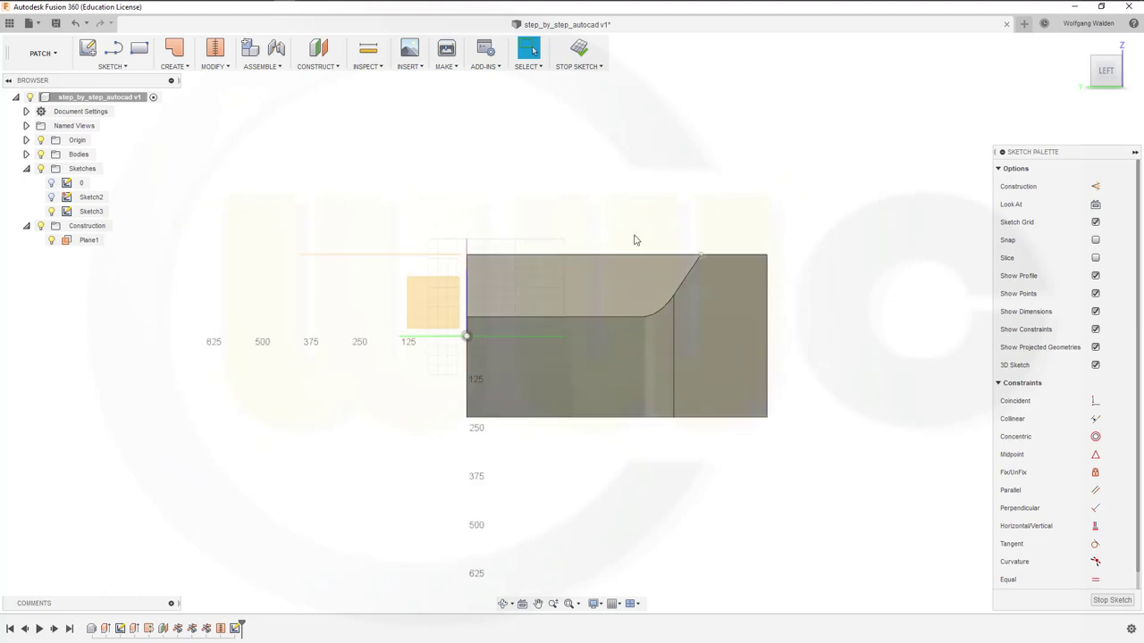
Step: Draw a roughly 213 × 202 mm line rectangle around the bend, then turn on construction mode
{"action": "left_click", "coordinate": [114, 52]}
{"action": "scroll", "coordinate": [715, 362], "scroll_direction": "up", "scroll_amount": 4}
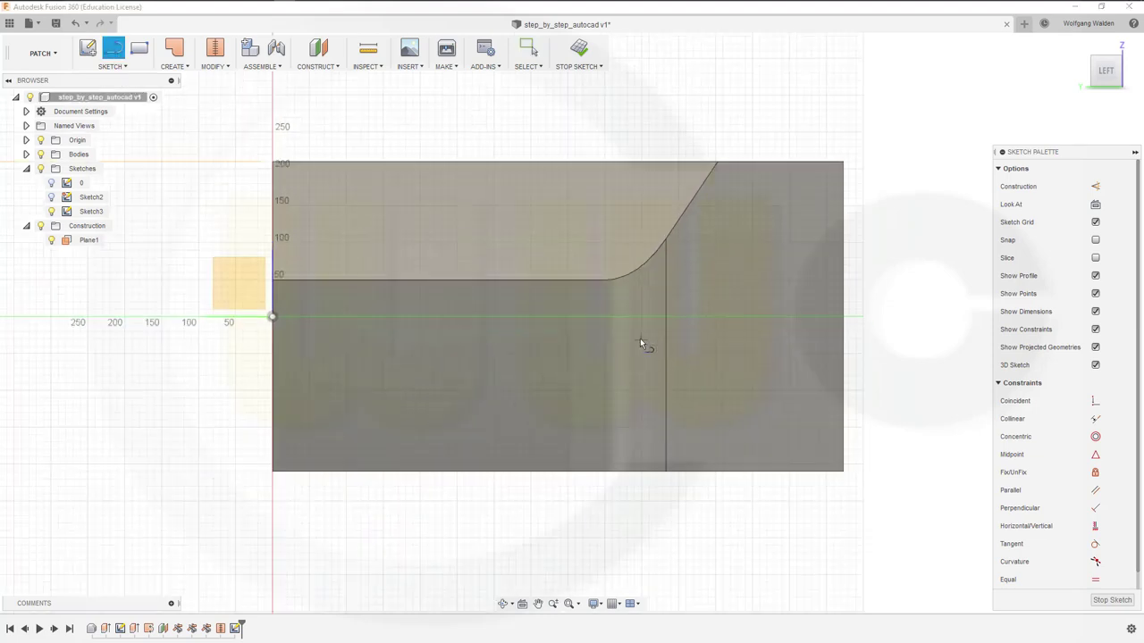
{"action": "left_click", "coordinate": [560, 226]}
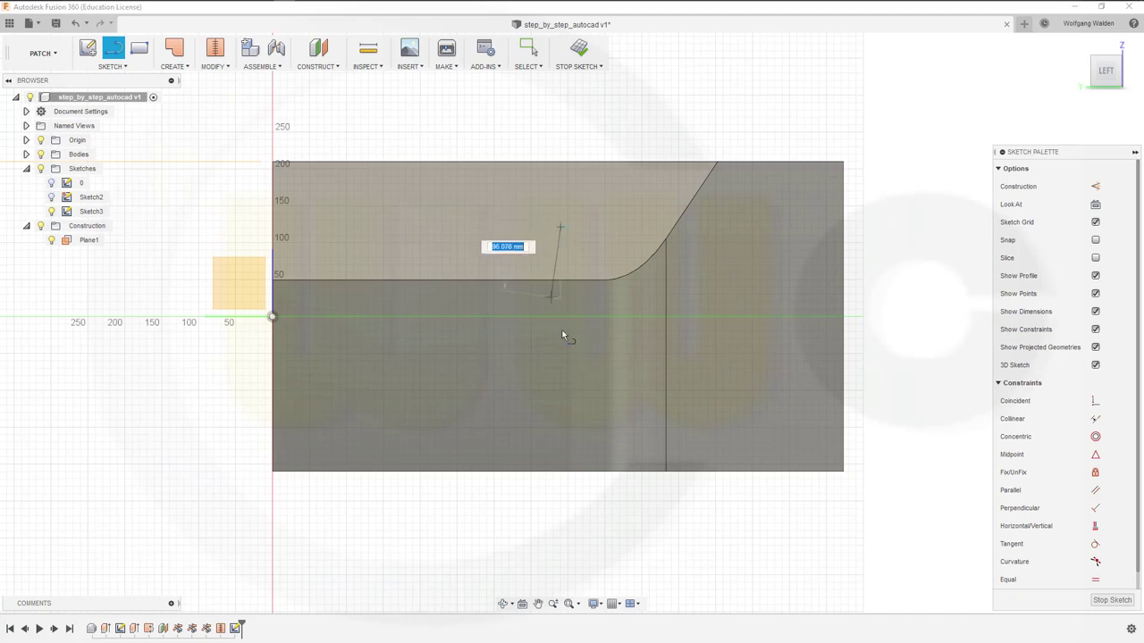
{"action": "left_click", "coordinate": [561, 385]}
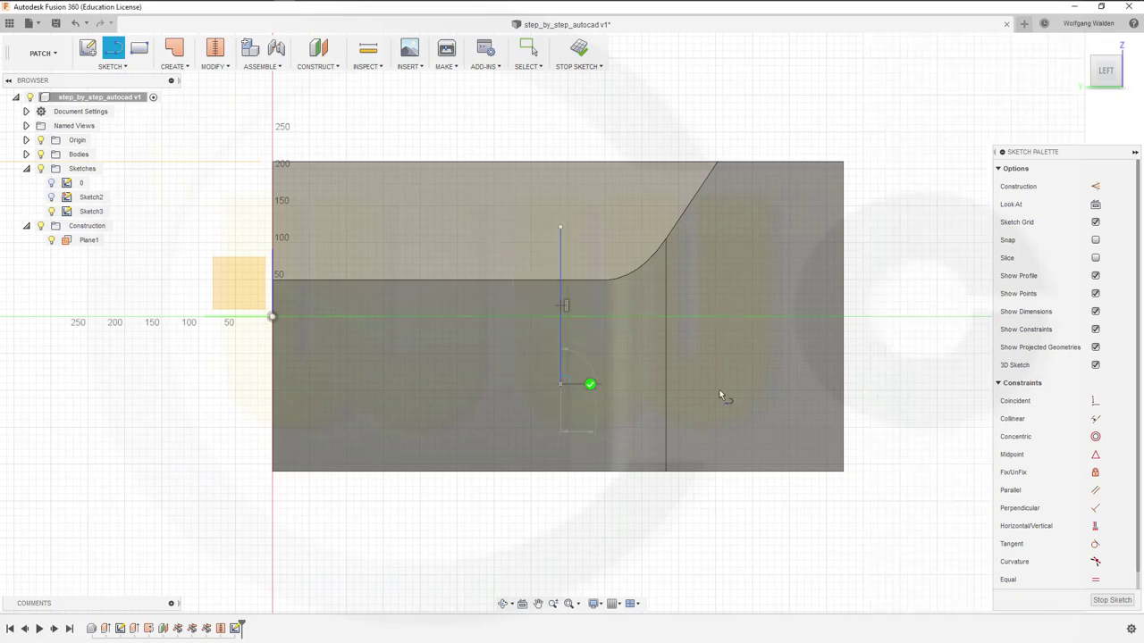
{"action": "left_click", "coordinate": [746, 384]}
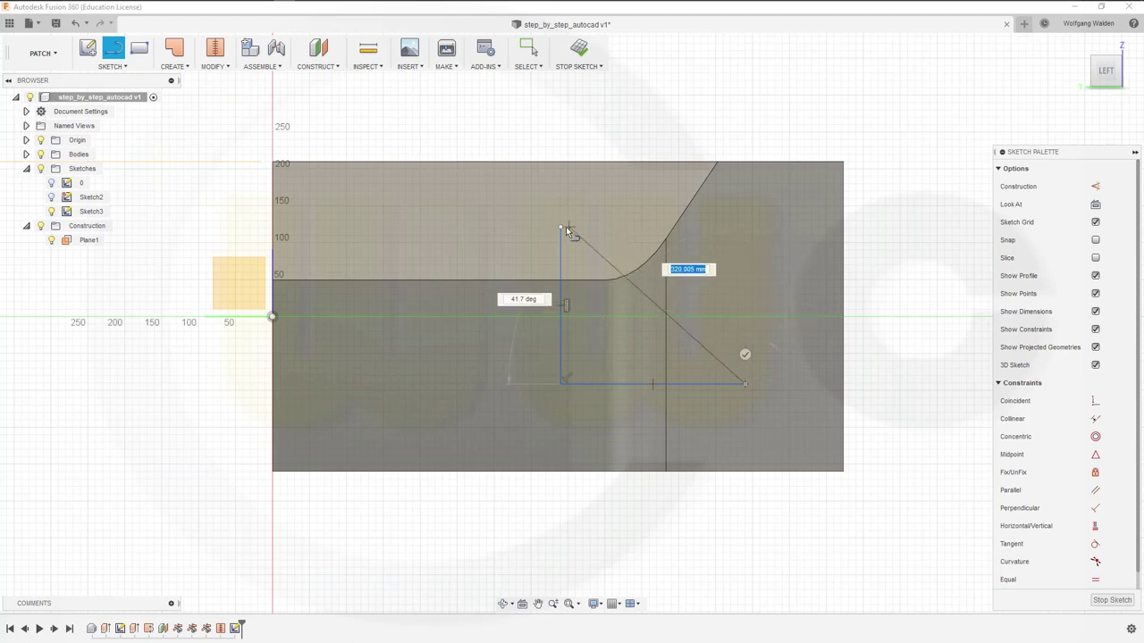
{"action": "left_click", "coordinate": [747, 228]}
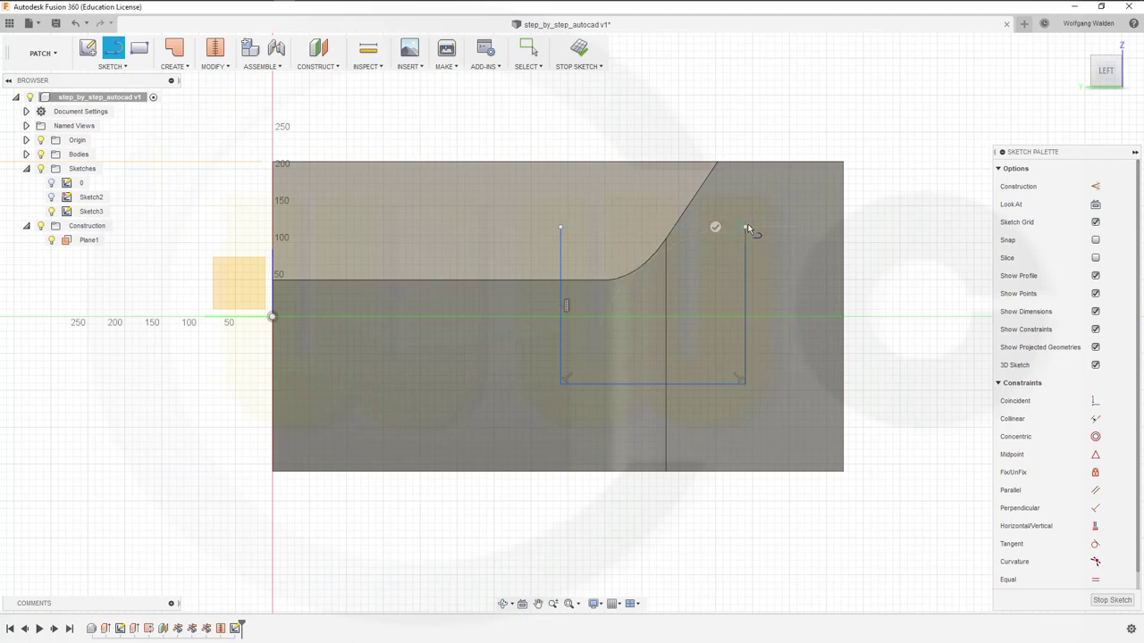
{"action": "left_click", "coordinate": [564, 228]}
{"action": "key", "text": "Escape"}
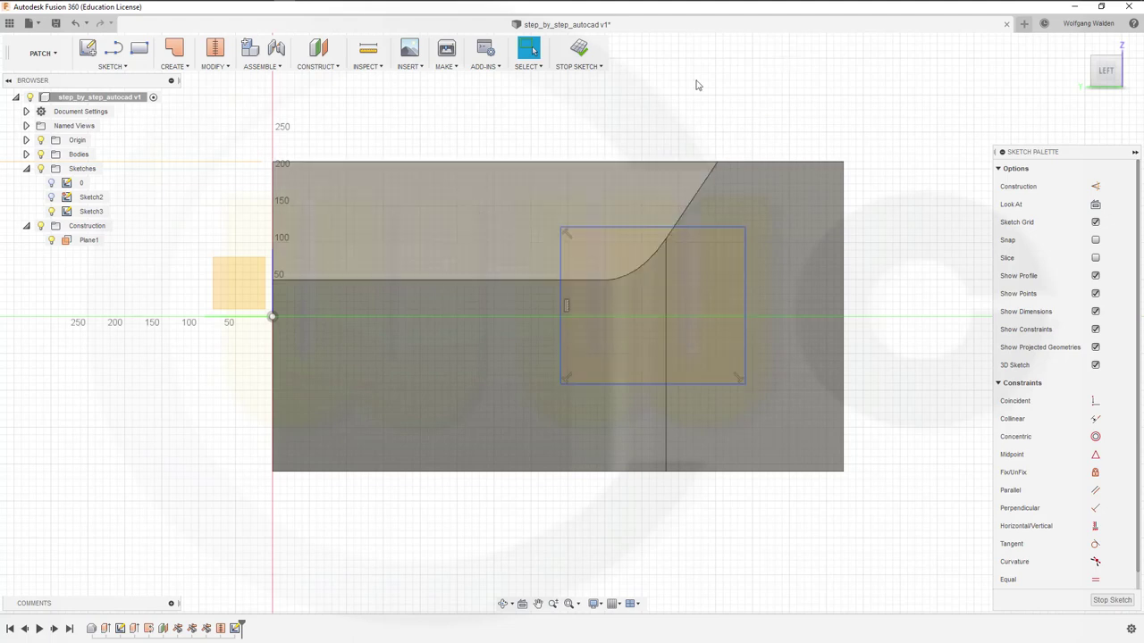
{"action": "left_click", "coordinate": [1092, 188]}
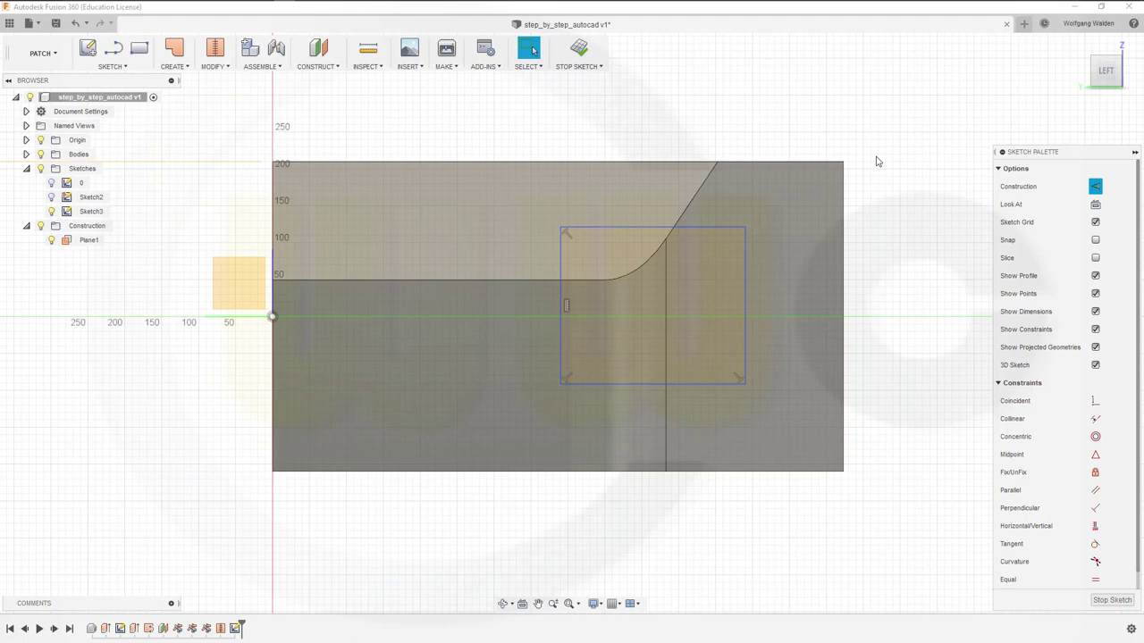
{"action": "key", "text": "p"}
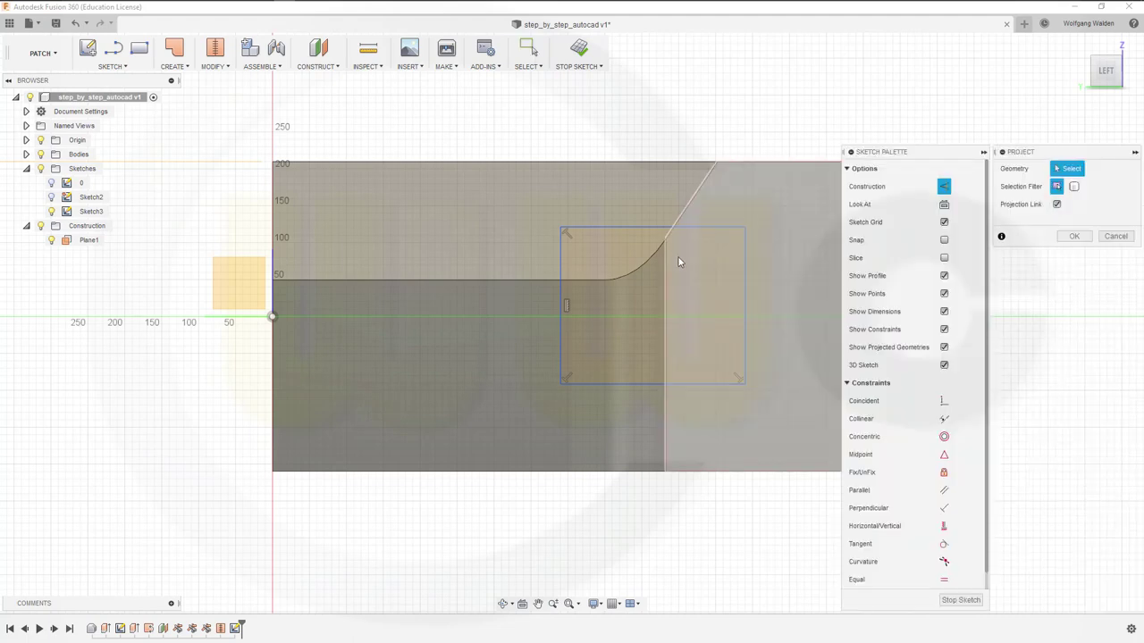
Step: Project the slanted edge and the curved-and-flat edge into Sketch3 as construction geometry
{"action": "left_click", "coordinate": [679, 219]}
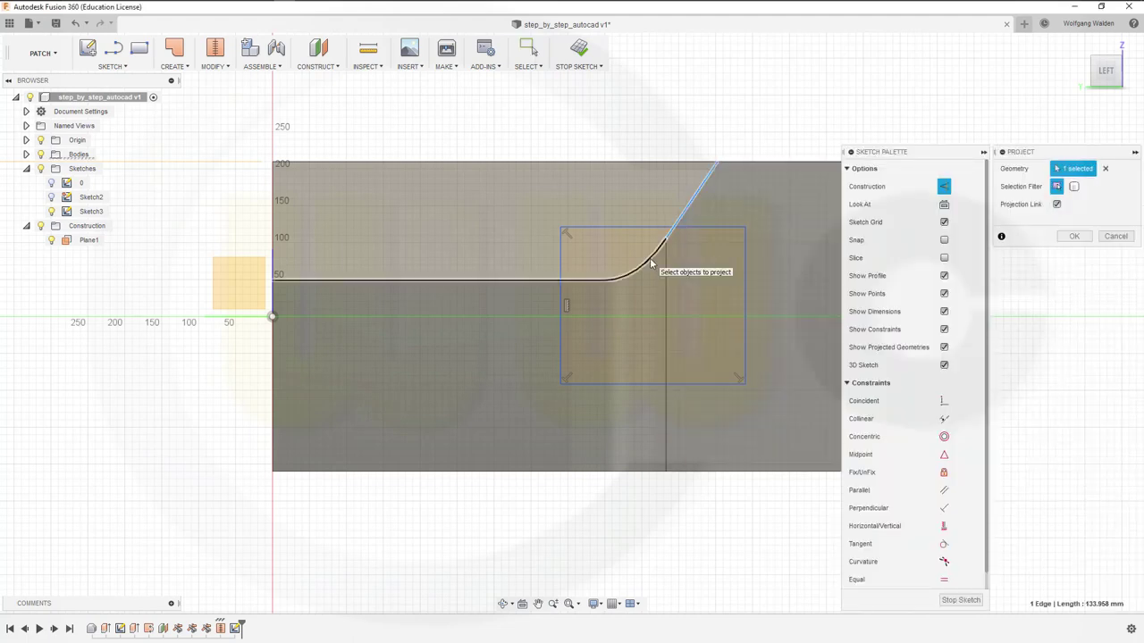
{"action": "left_click", "coordinate": [658, 250]}
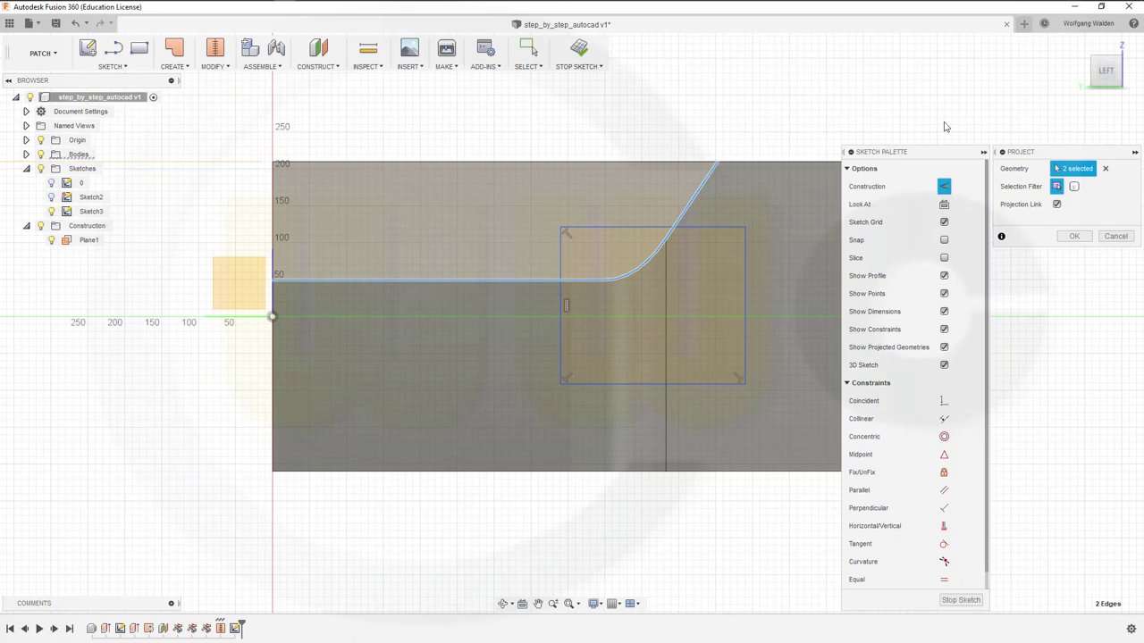
{"action": "left_click", "coordinate": [1073, 236]}
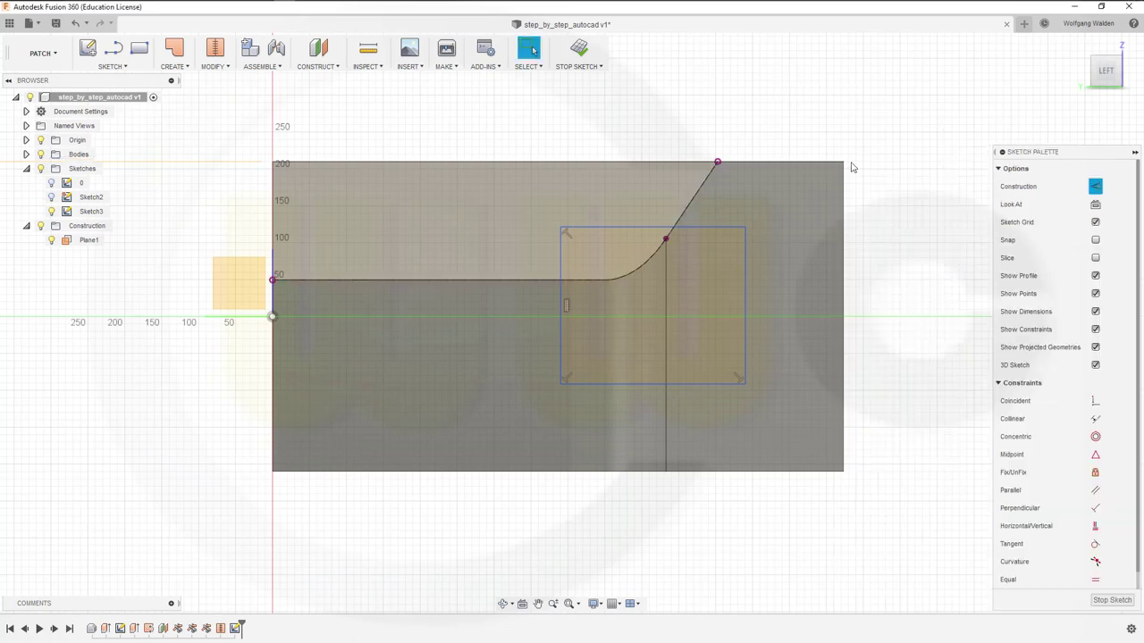
{"action": "scroll", "coordinate": [739, 205], "scroll_direction": "down", "scroll_amount": 2}
Step: Draw a short line crossing the slanted projected edge
{"action": "scroll", "coordinate": [736, 178], "scroll_direction": "up", "scroll_amount": 3}
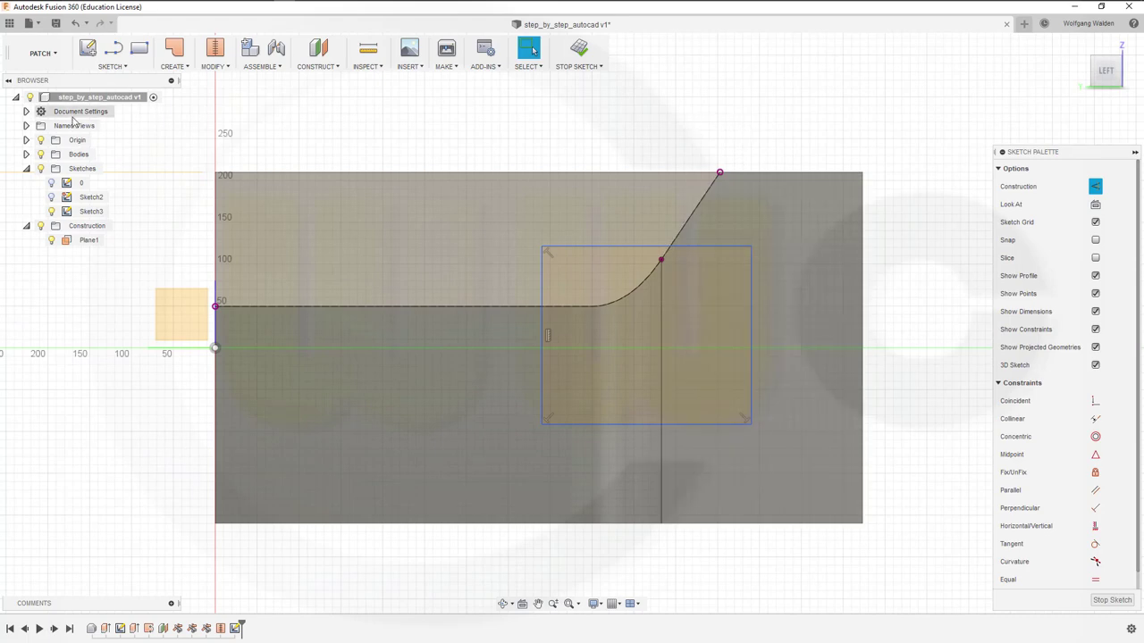
{"action": "key", "text": "l"}
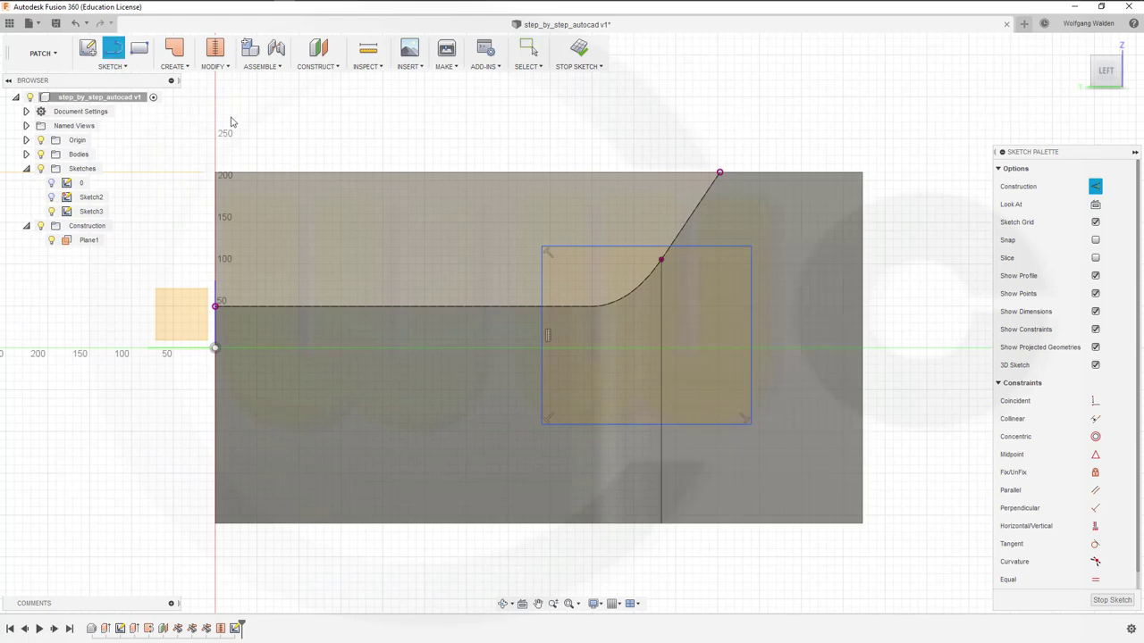
{"action": "left_click", "coordinate": [1095, 186]}
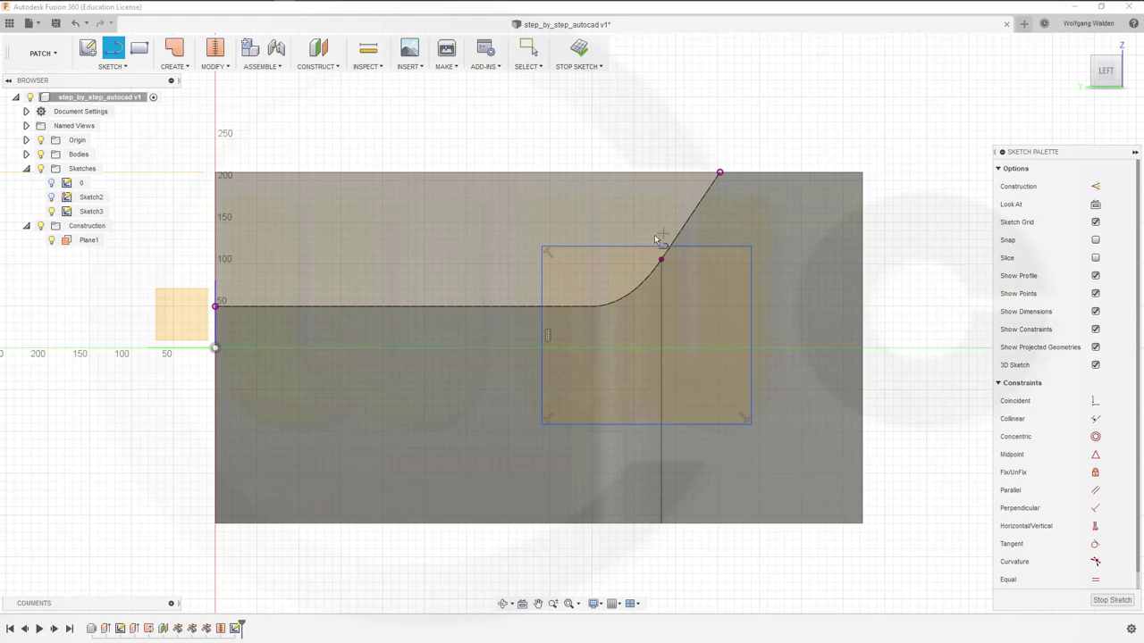
{"action": "left_click", "coordinate": [633, 198]}
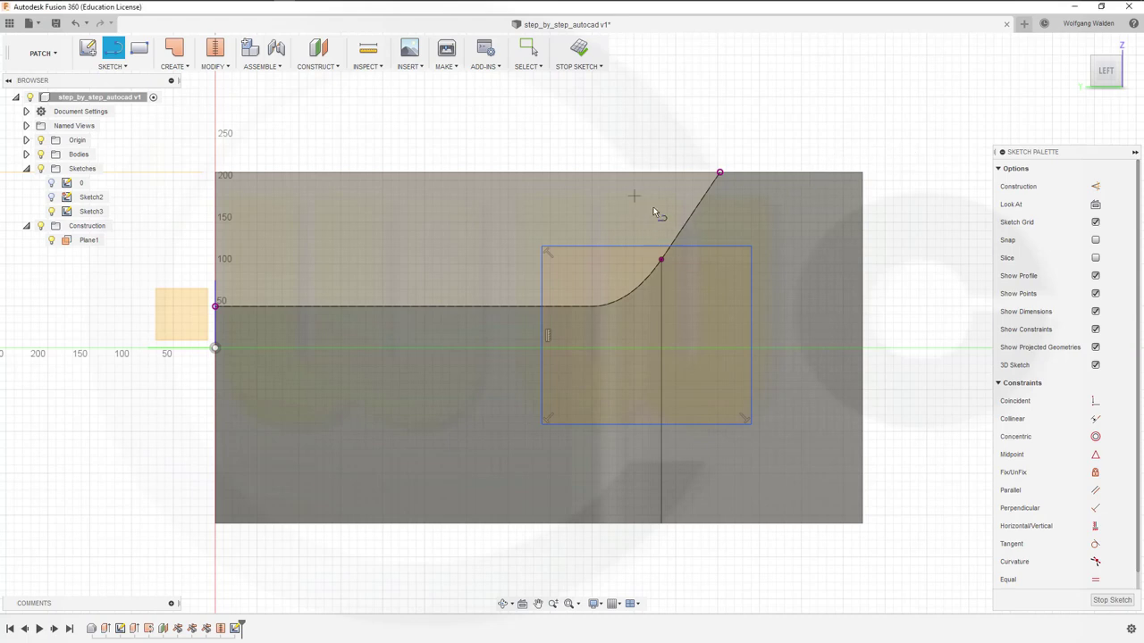
{"action": "left_click", "coordinate": [734, 246]}
{"action": "key", "text": "Escape"}
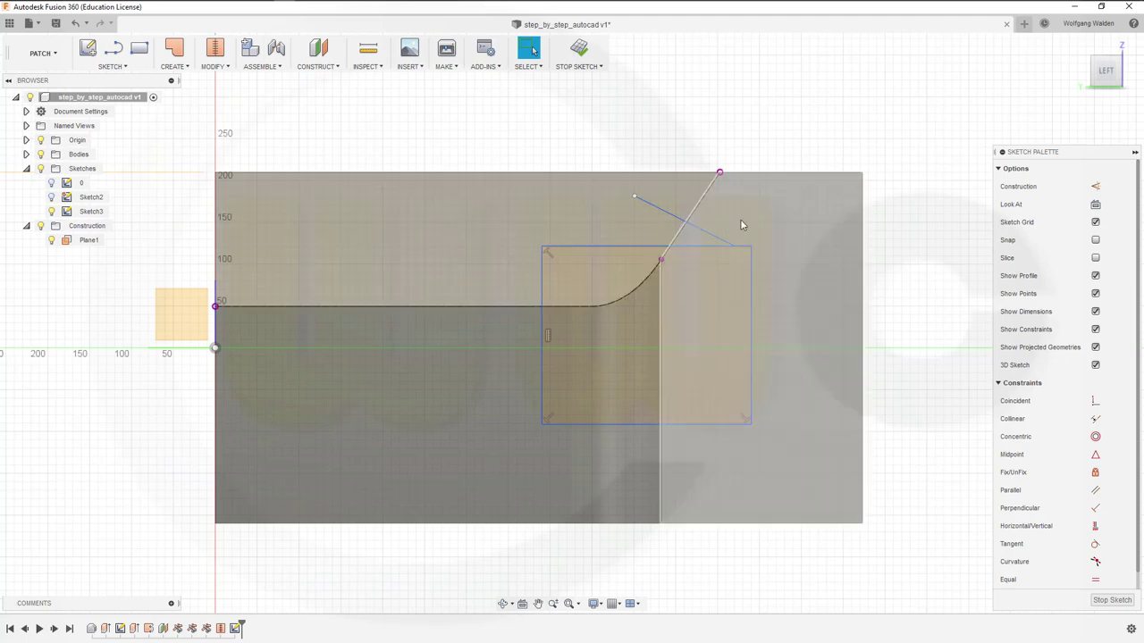
Step: Constrain the new line perpendicular to the slanted edge
{"action": "left_click", "coordinate": [850, 243]}
{"action": "left_click", "coordinate": [1095, 509]}
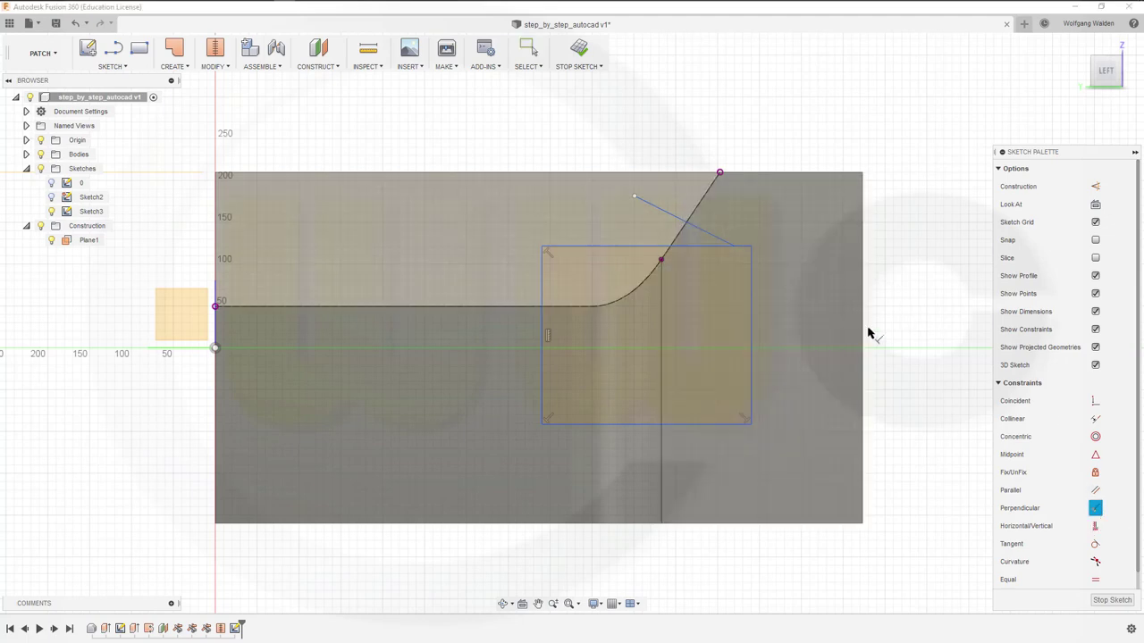
{"action": "left_click", "coordinate": [677, 238]}
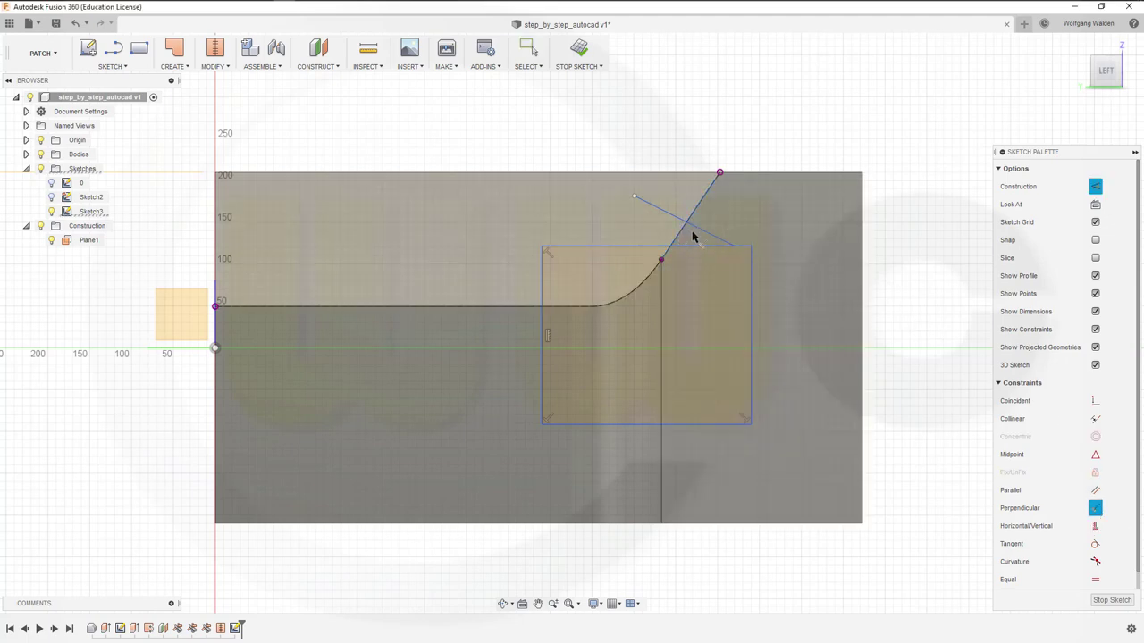
{"action": "left_click", "coordinate": [700, 234]}
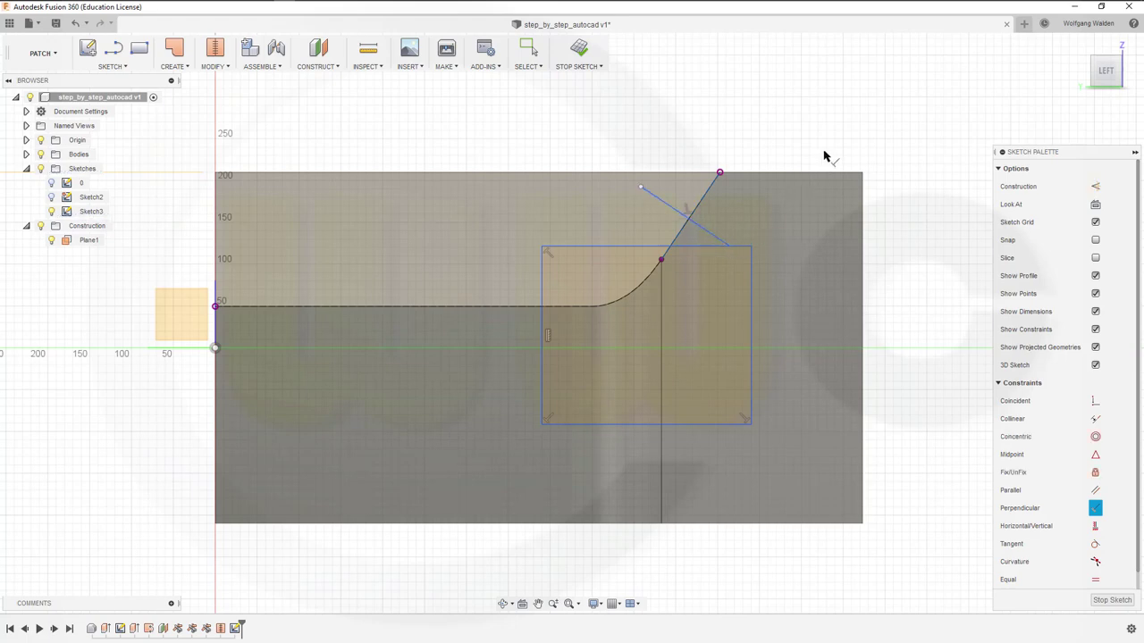
{"action": "key", "text": "Escape"}
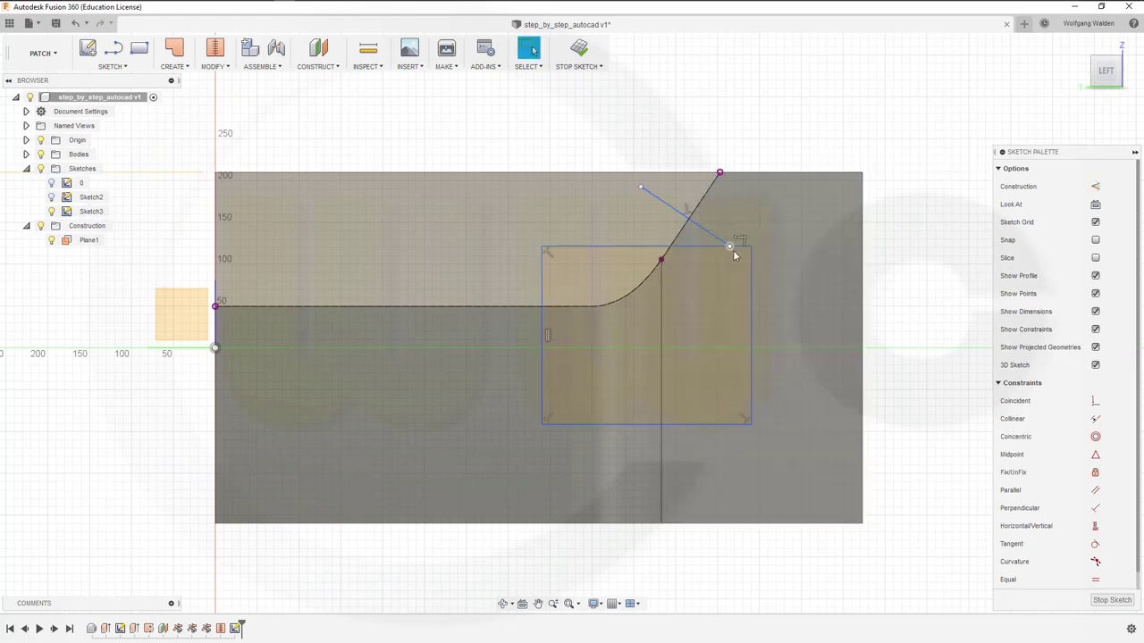
Step: Drag the perpendicular line and the rectangle's top, left and right edges to tightly frame the fillet curve
{"action": "mouse_move", "coordinate": [735, 255]}
{"action": "left_mouse_down"}
{"action": "mouse_move", "coordinate": [771, 271]}
{"action": "mouse_move", "coordinate": [745, 261]}
{"action": "mouse_move", "coordinate": [789, 254]}
{"action": "left_mouse_up"}
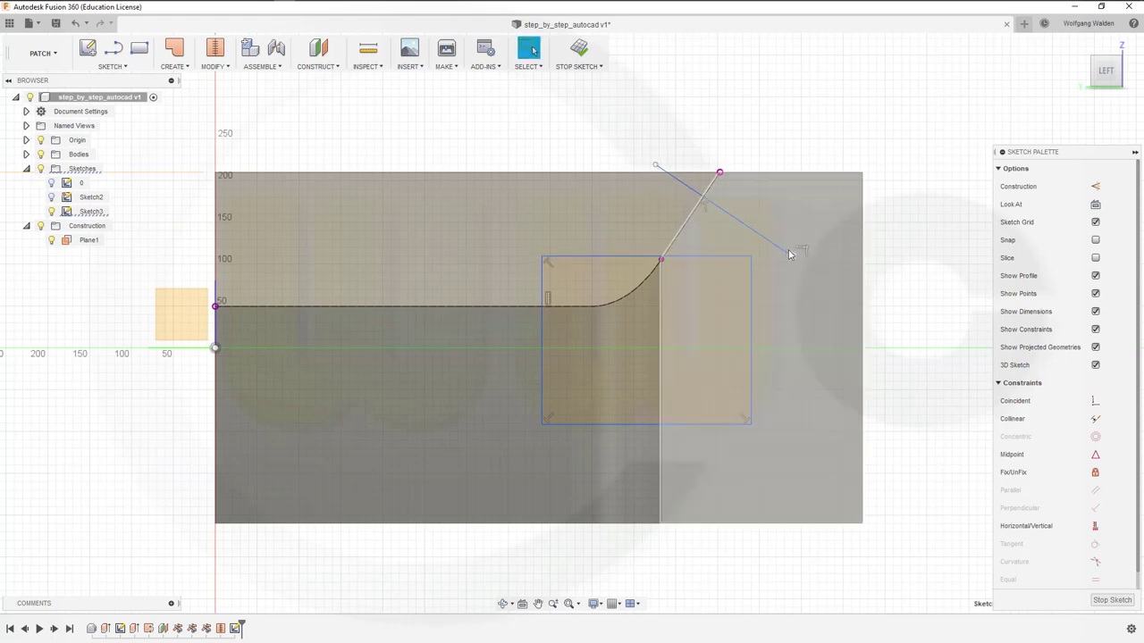
{"action": "key", "text": "Escape"}
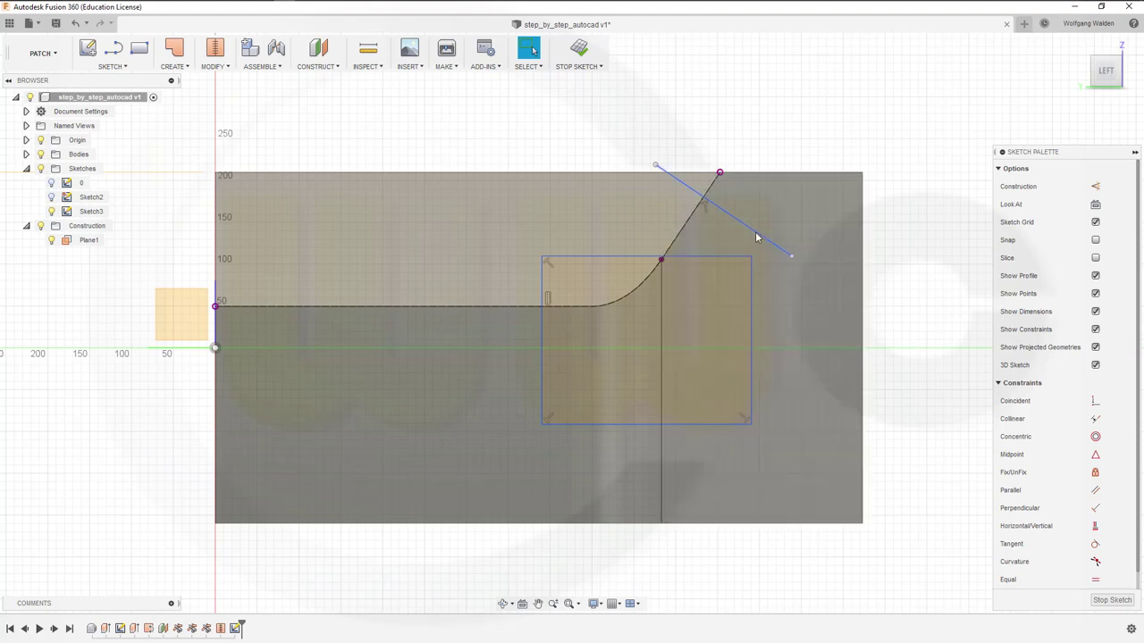
{"action": "left_click_drag", "start_coordinate": [756, 236], "coordinate": [734, 284]}
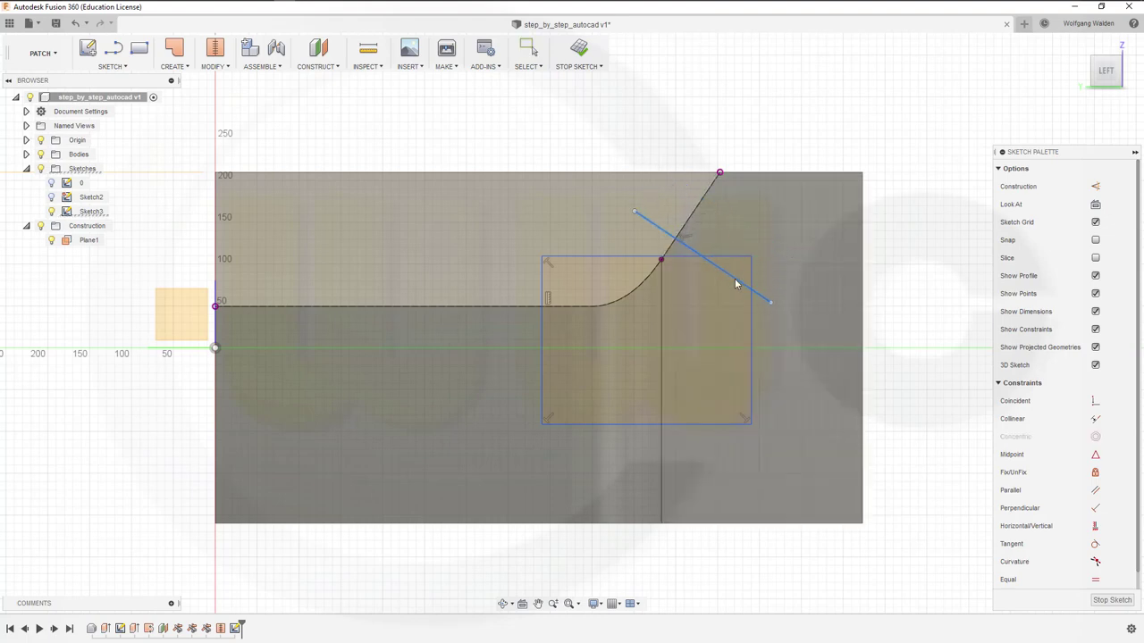
{"action": "left_click_drag", "start_coordinate": [630, 257], "coordinate": [630, 235]}
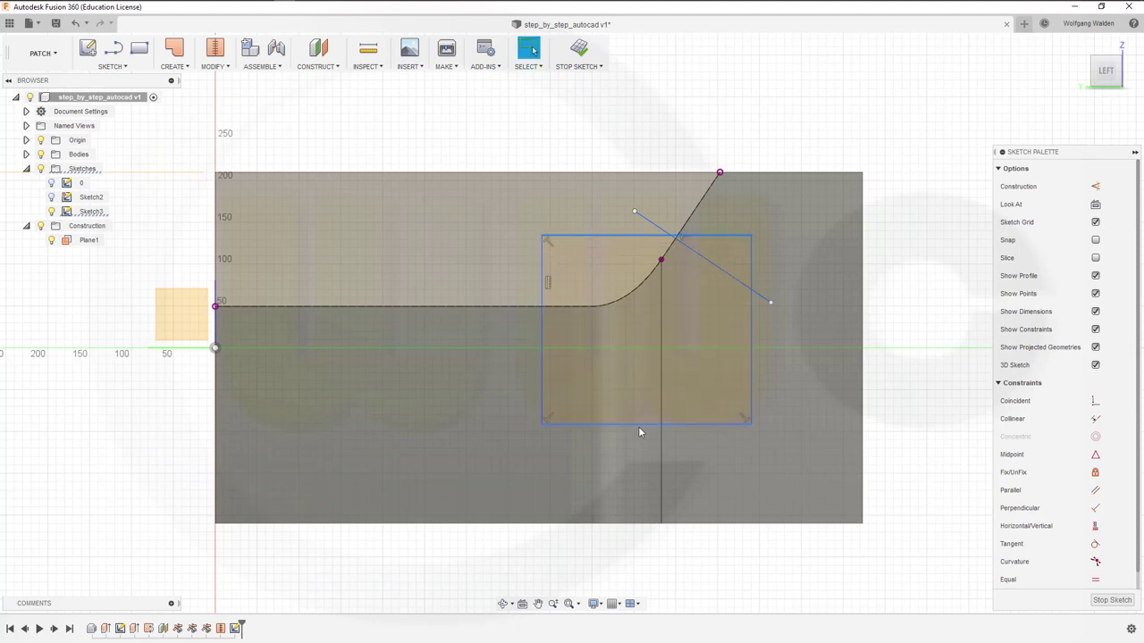
{"action": "left_click_drag", "start_coordinate": [638, 426], "coordinate": [627, 359]}
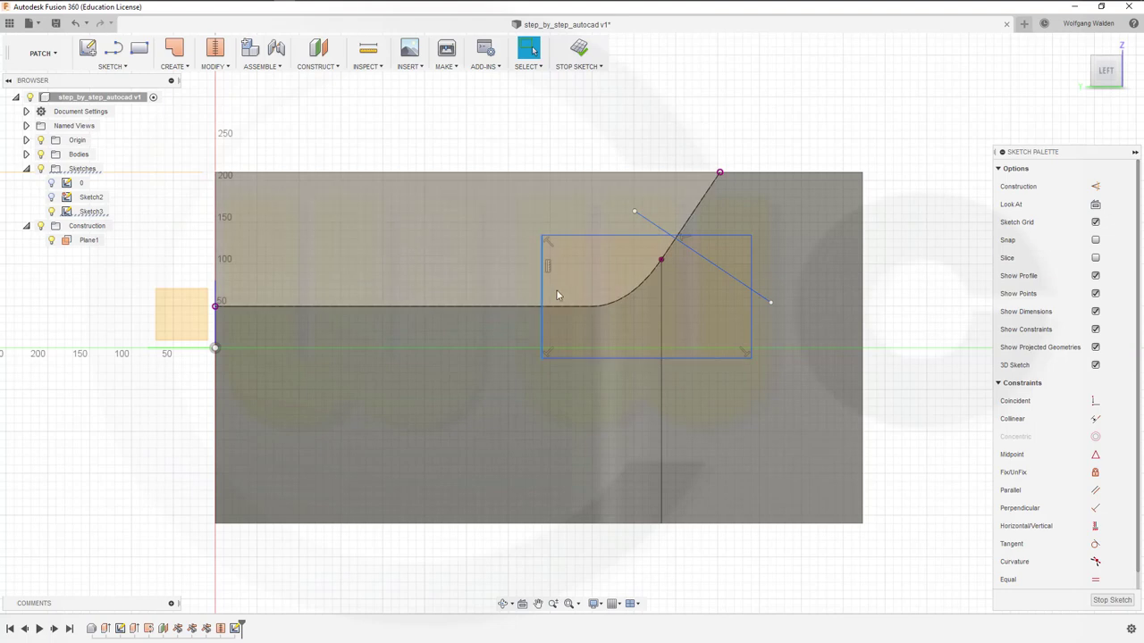
{"action": "left_click_drag", "start_coordinate": [541, 291], "coordinate": [572, 298]}
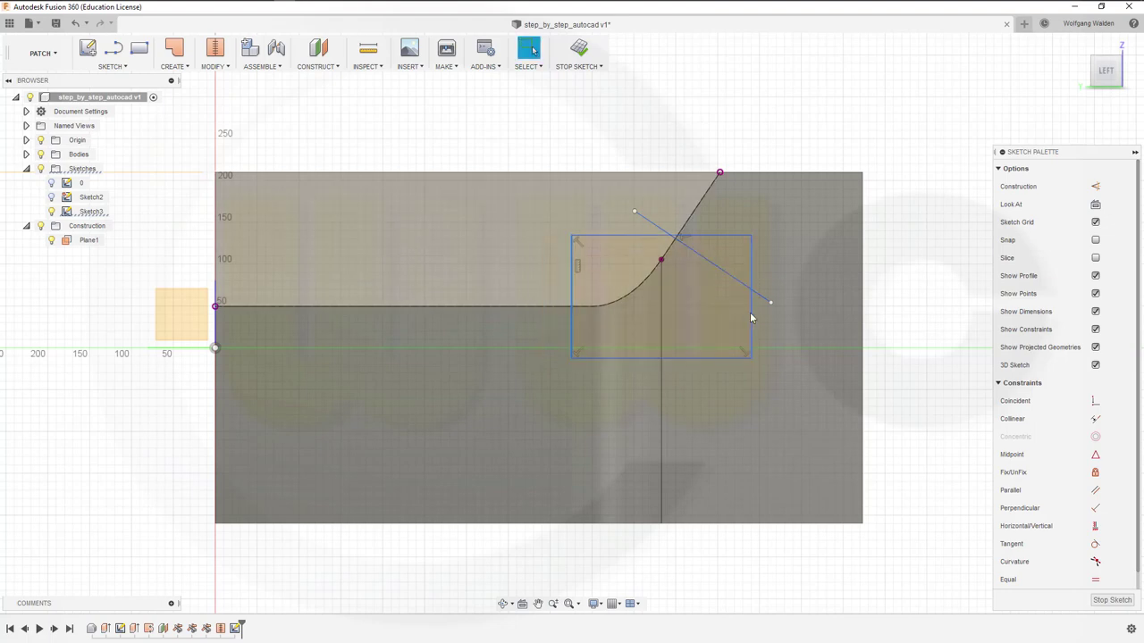
{"action": "left_click_drag", "start_coordinate": [751, 317], "coordinate": [741, 309]}
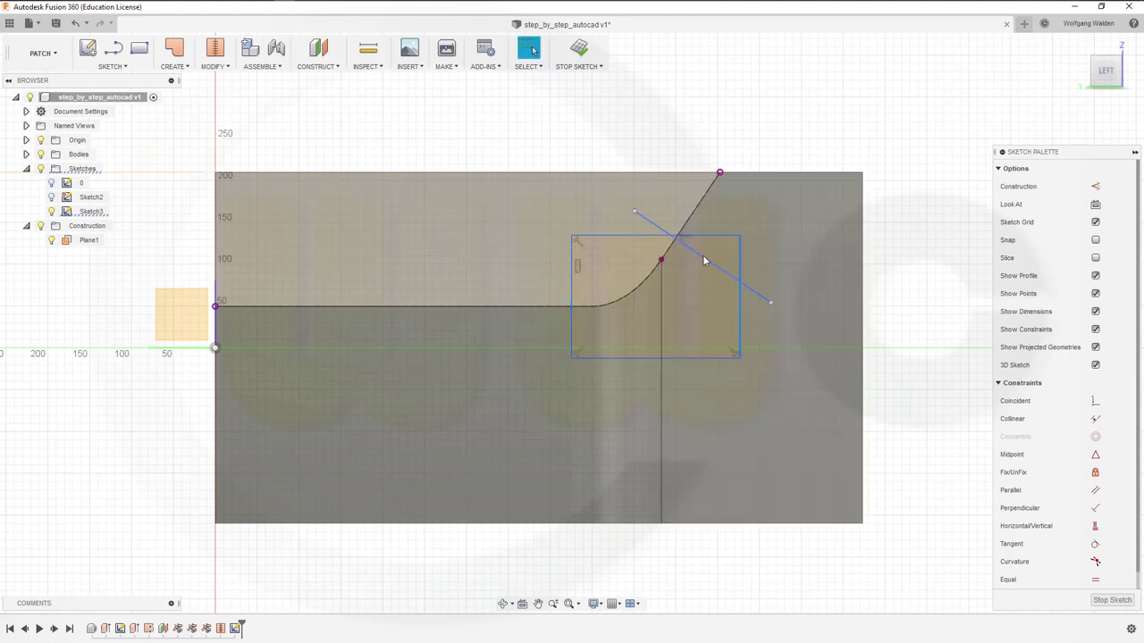
{"action": "left_click_drag", "start_coordinate": [705, 261], "coordinate": [694, 247]}
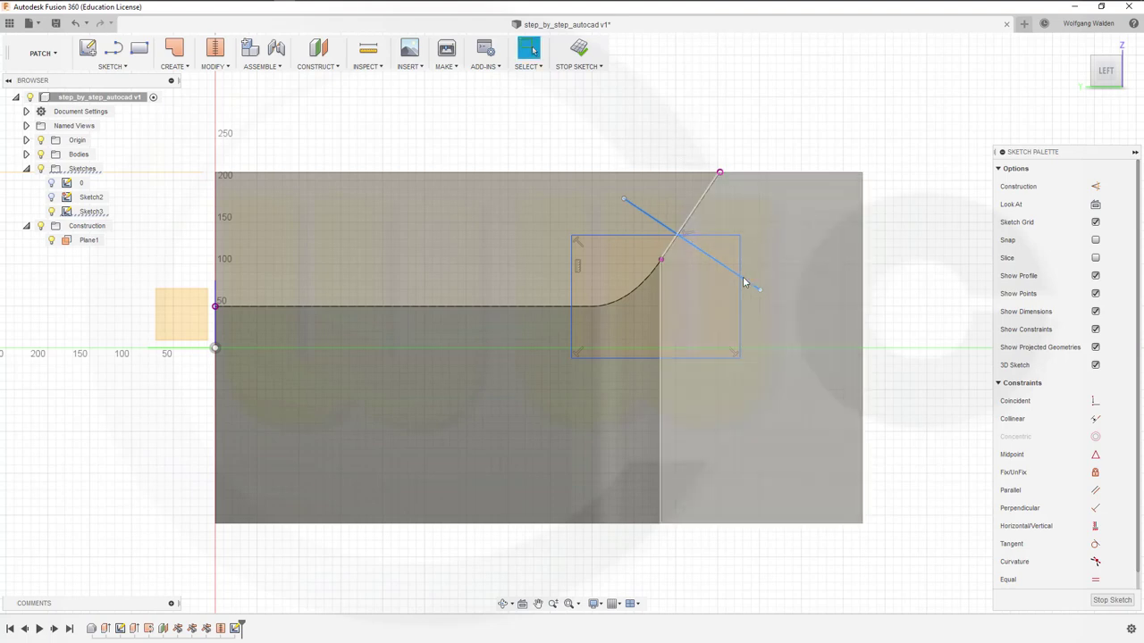
{"action": "left_click_drag", "start_coordinate": [656, 236], "coordinate": [651, 219]}
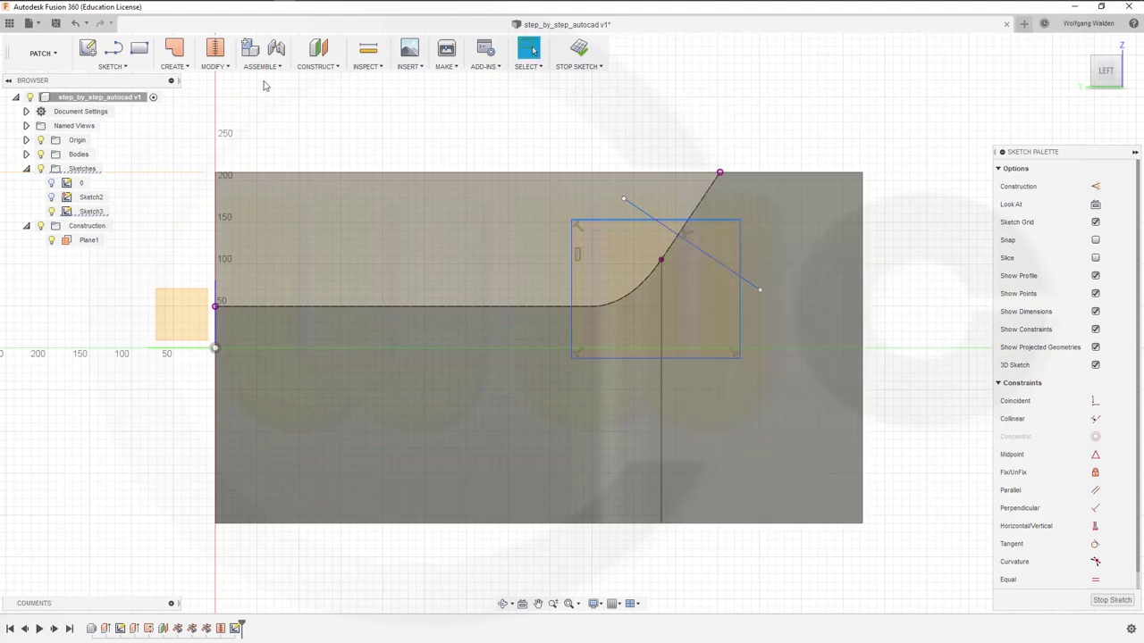
{"action": "left_click", "coordinate": [186, 66]}
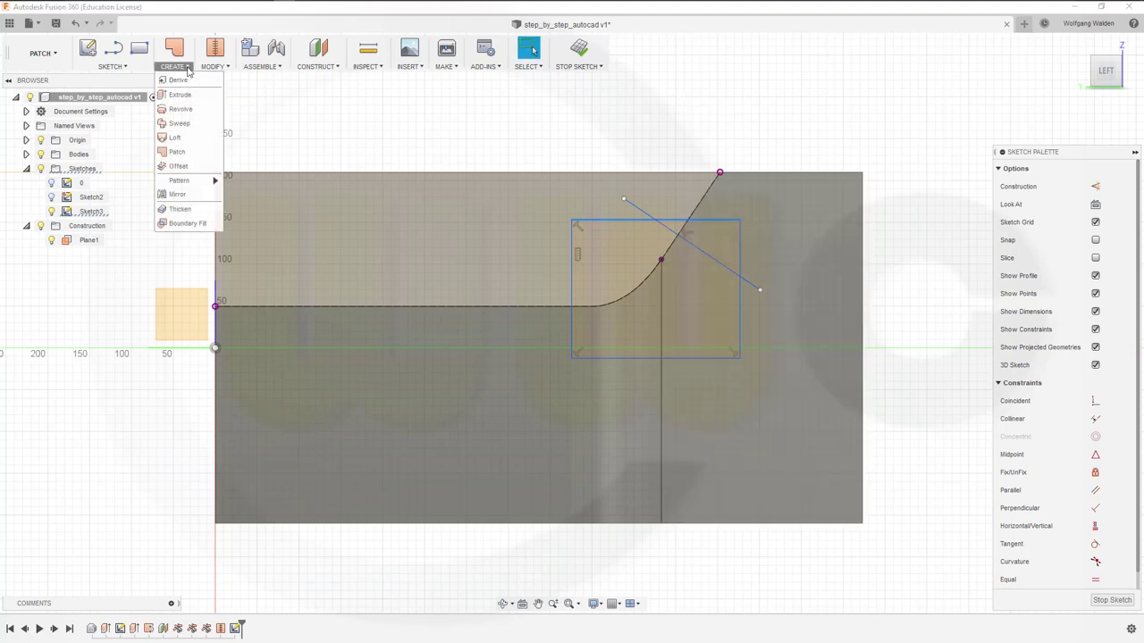
{"action": "left_click", "coordinate": [214, 67]}
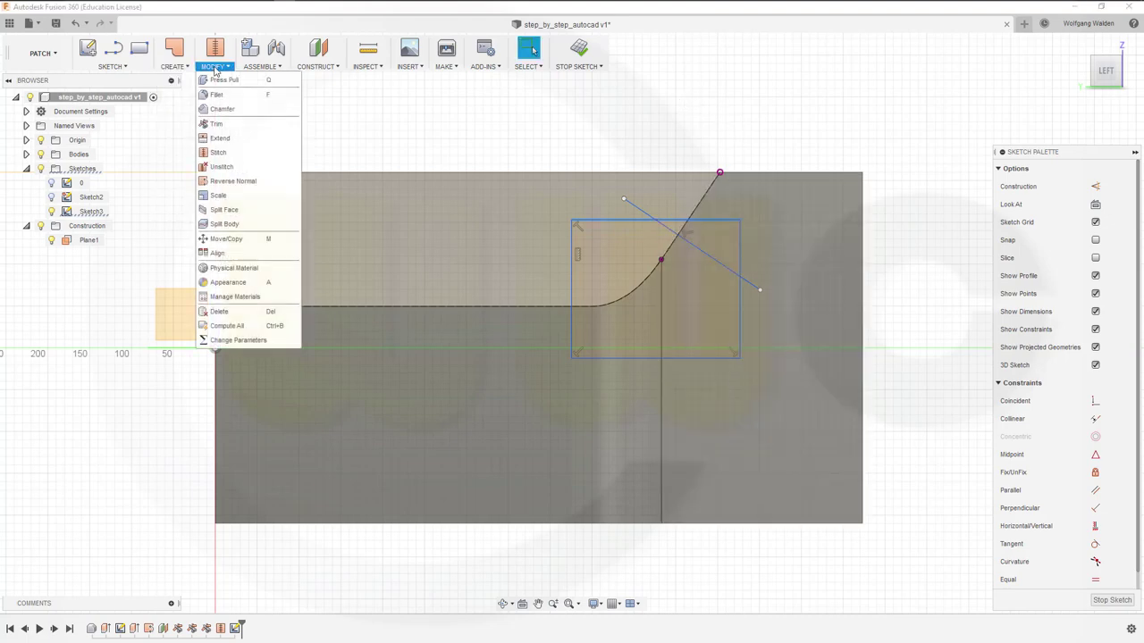
{"action": "left_click", "coordinate": [222, 125]}
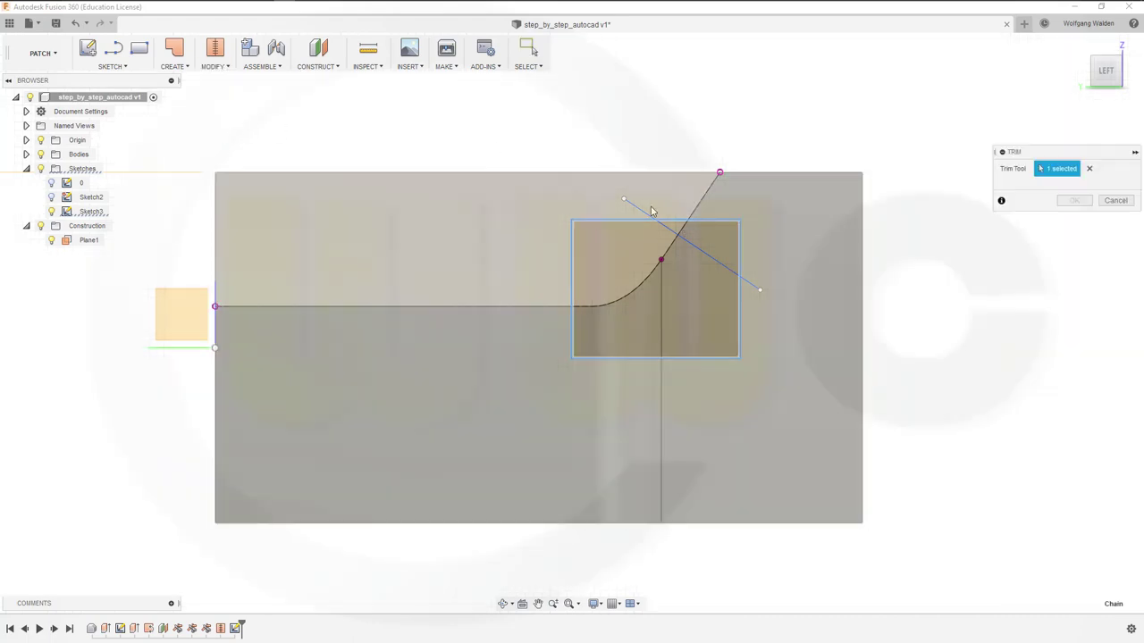
{"action": "left_click", "coordinate": [658, 216]}
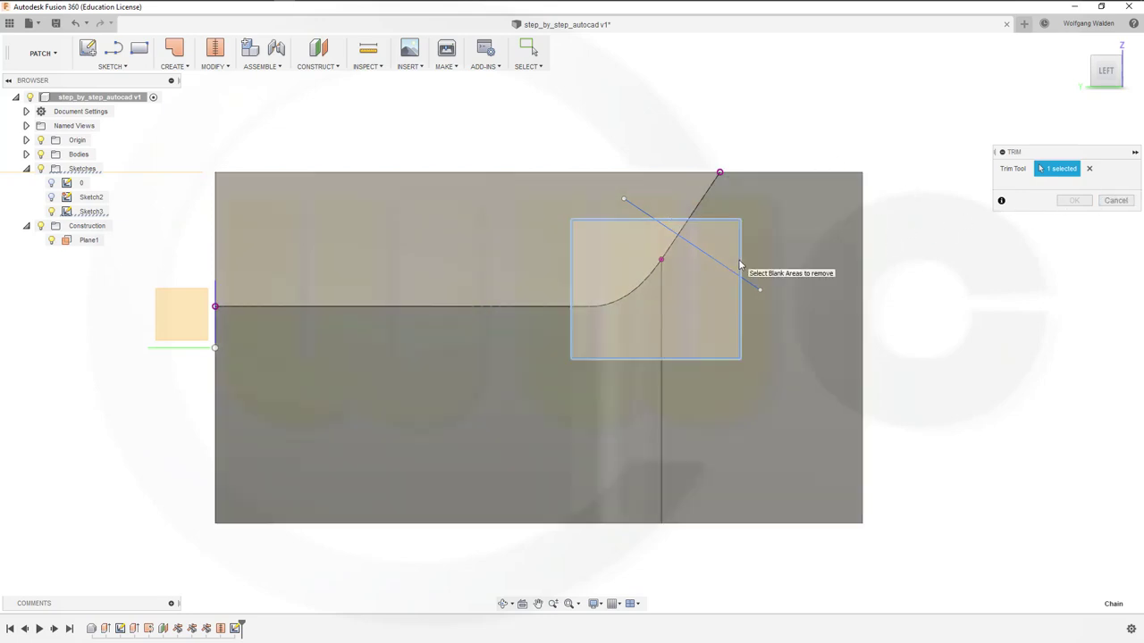
{"action": "left_click", "coordinate": [741, 264]}
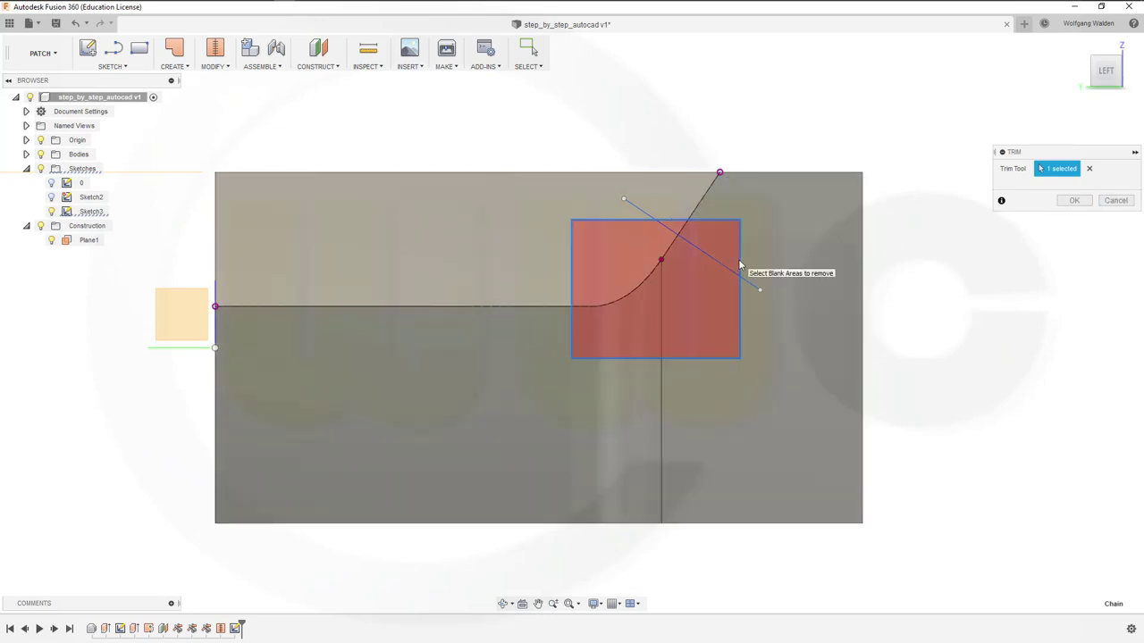
{"action": "left_click", "coordinate": [1123, 202]}
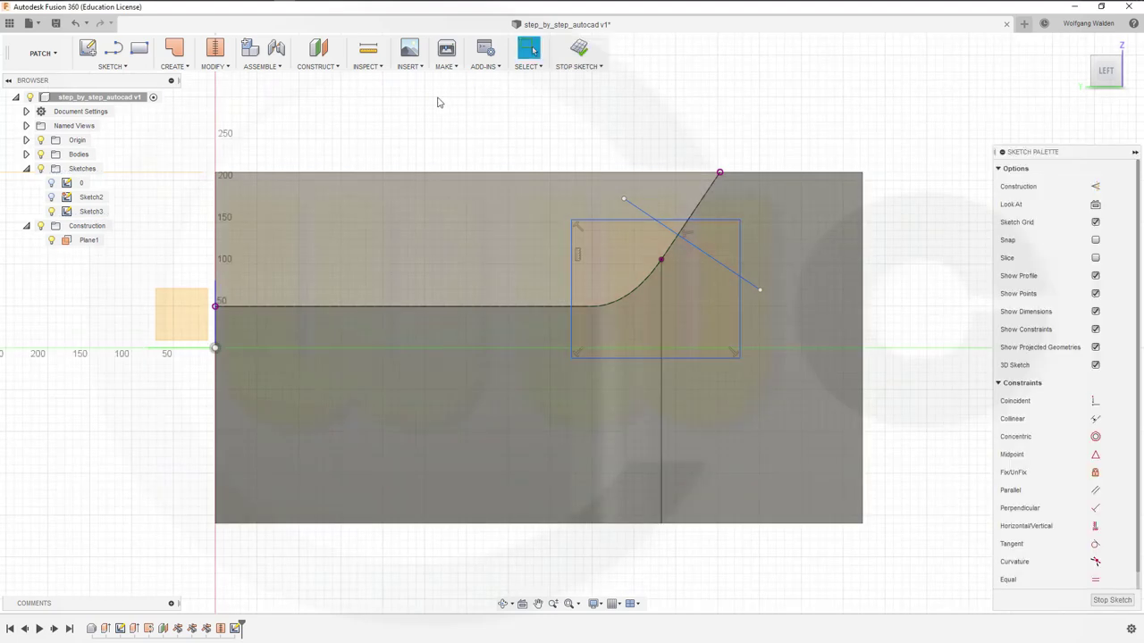
Step: Trim the rectangle's corner and the line's ends so the outline is cut along the perpendicular line
{"action": "left_click", "coordinate": [122, 68]}
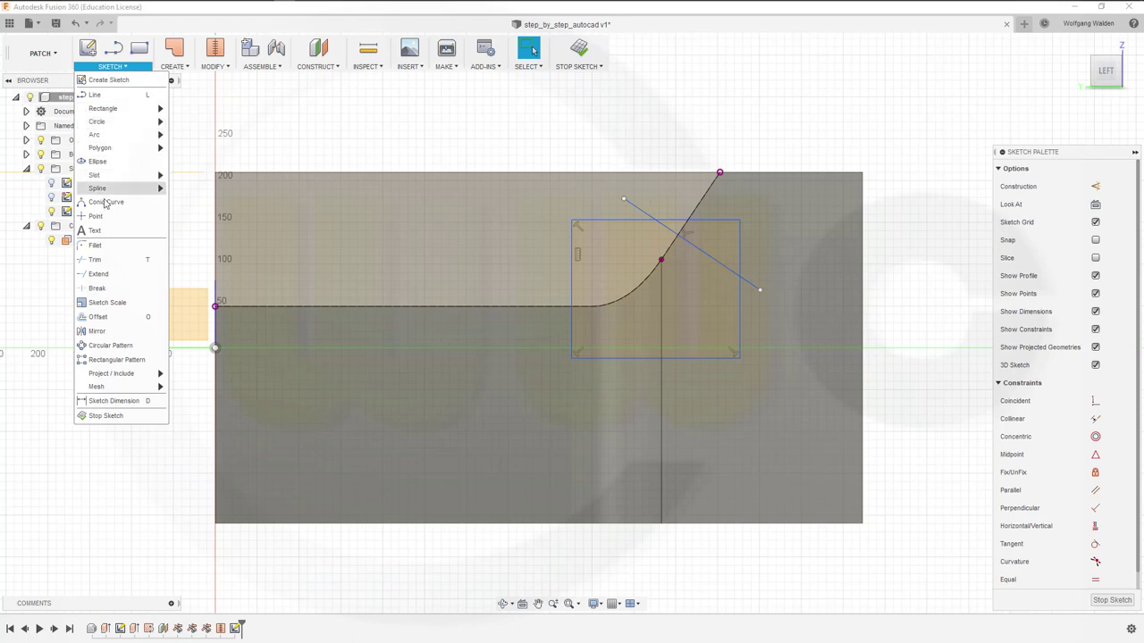
{"action": "left_click", "coordinate": [98, 260]}
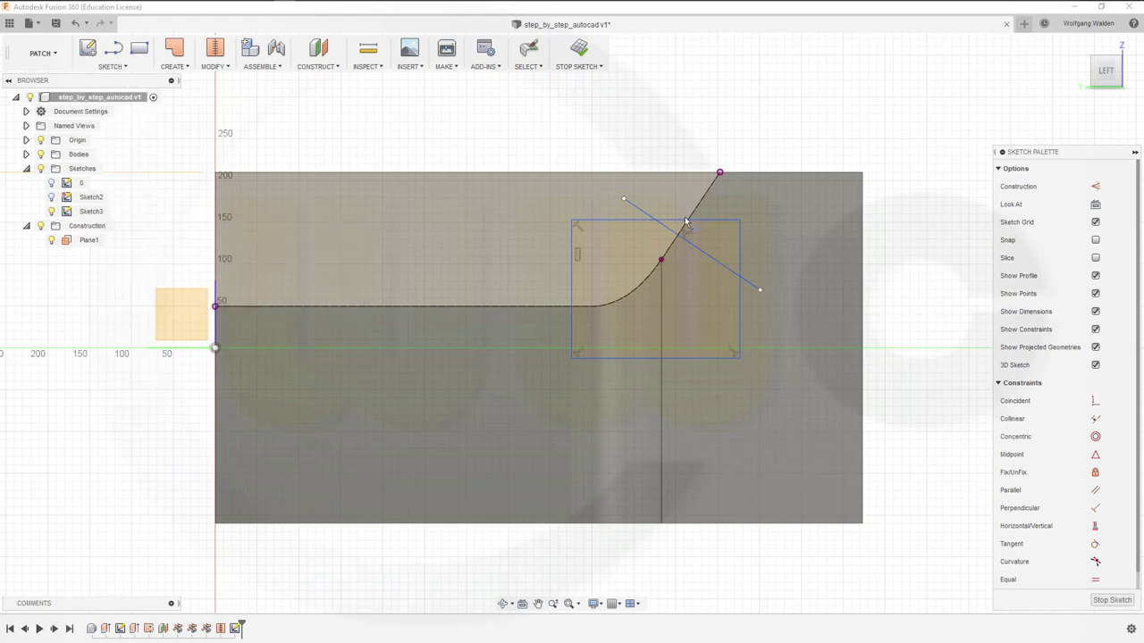
{"action": "left_click", "coordinate": [644, 214]}
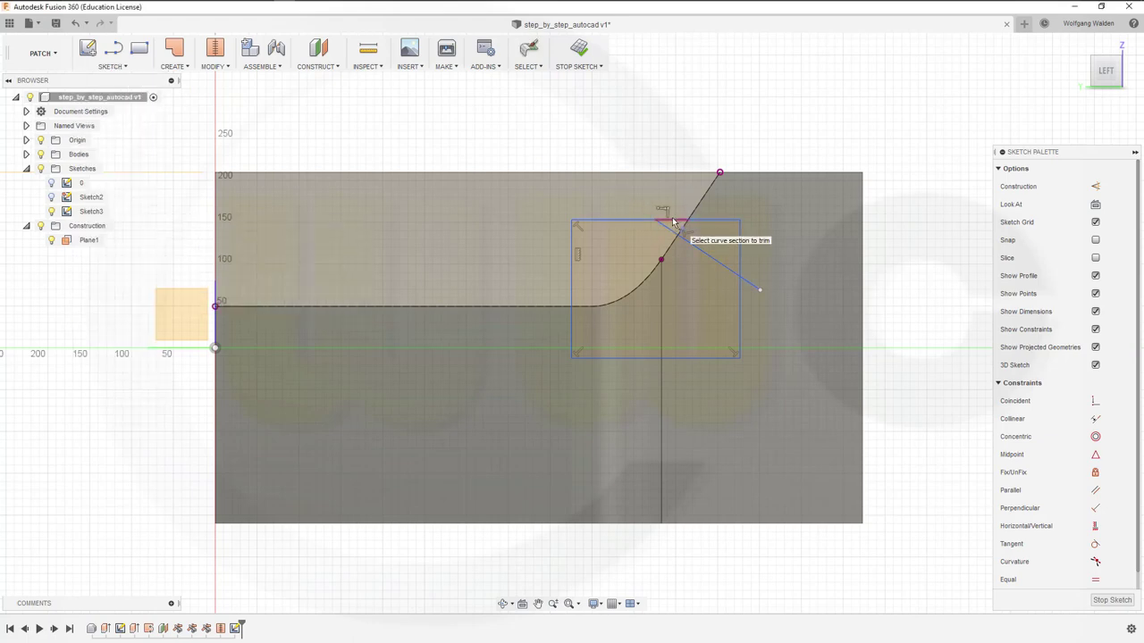
{"action": "left_click", "coordinate": [702, 222]}
{"action": "left_click", "coordinate": [740, 237]}
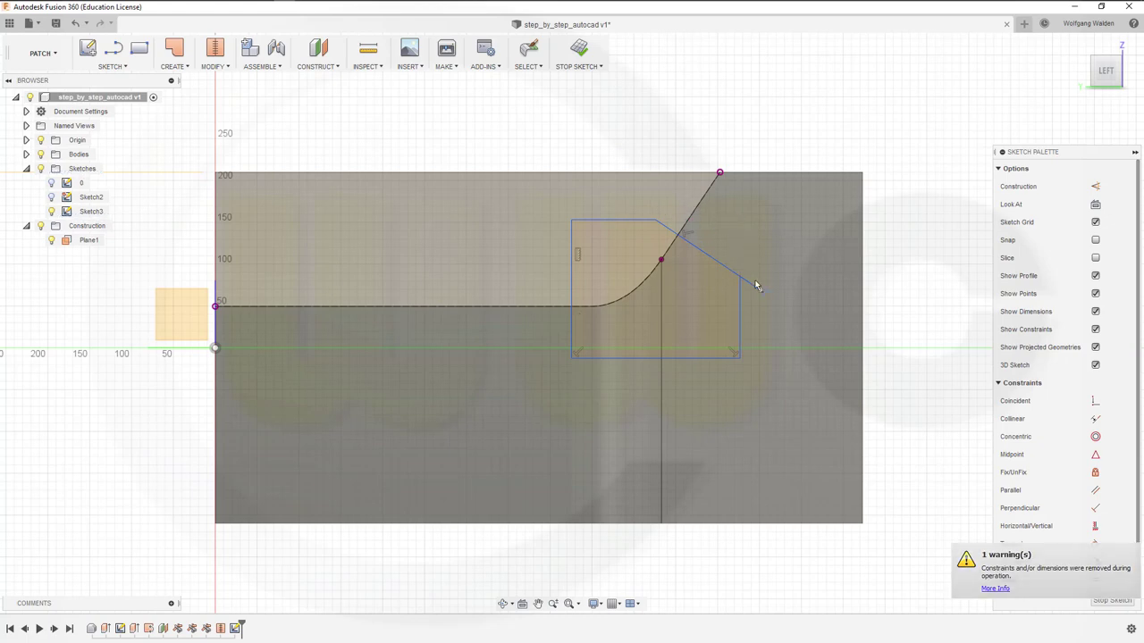
{"action": "left_click", "coordinate": [754, 284]}
Step: Pull the profile's right edge further left and finish the sketch
{"action": "left_click", "coordinate": [1094, 508]}
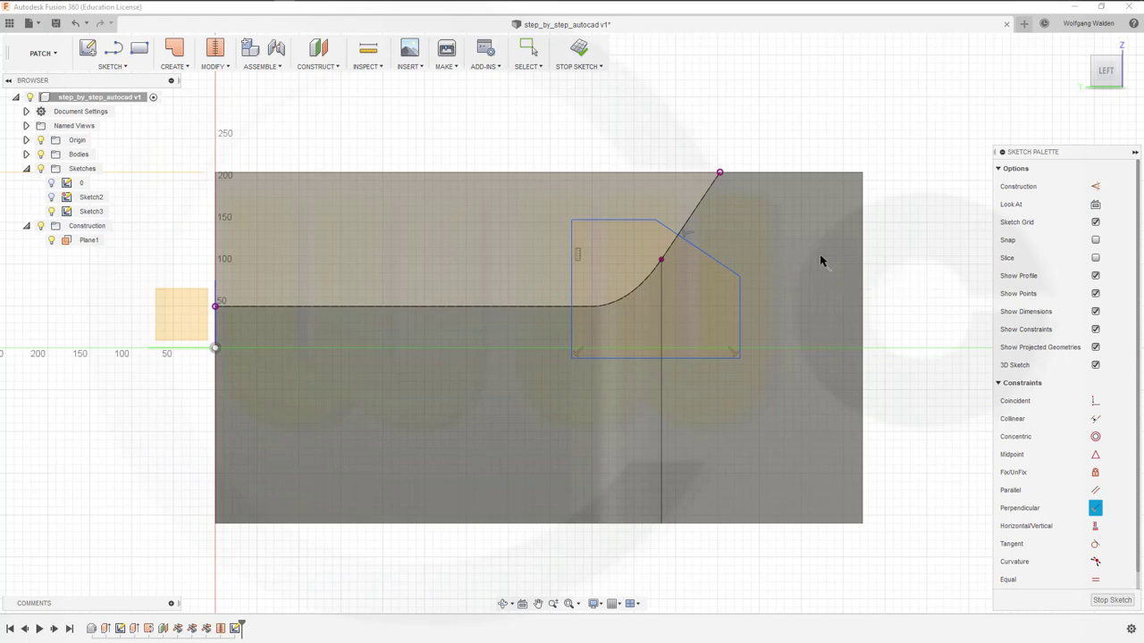
{"action": "key", "text": "Escape"}
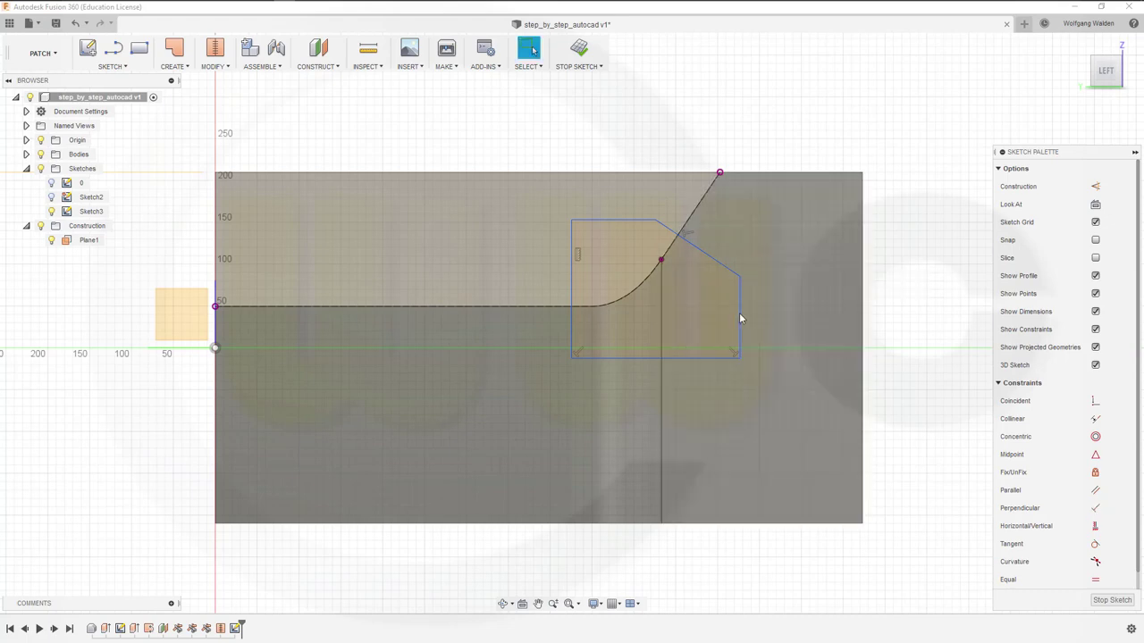
{"action": "left_click_drag", "start_coordinate": [739, 313], "coordinate": [707, 312]}
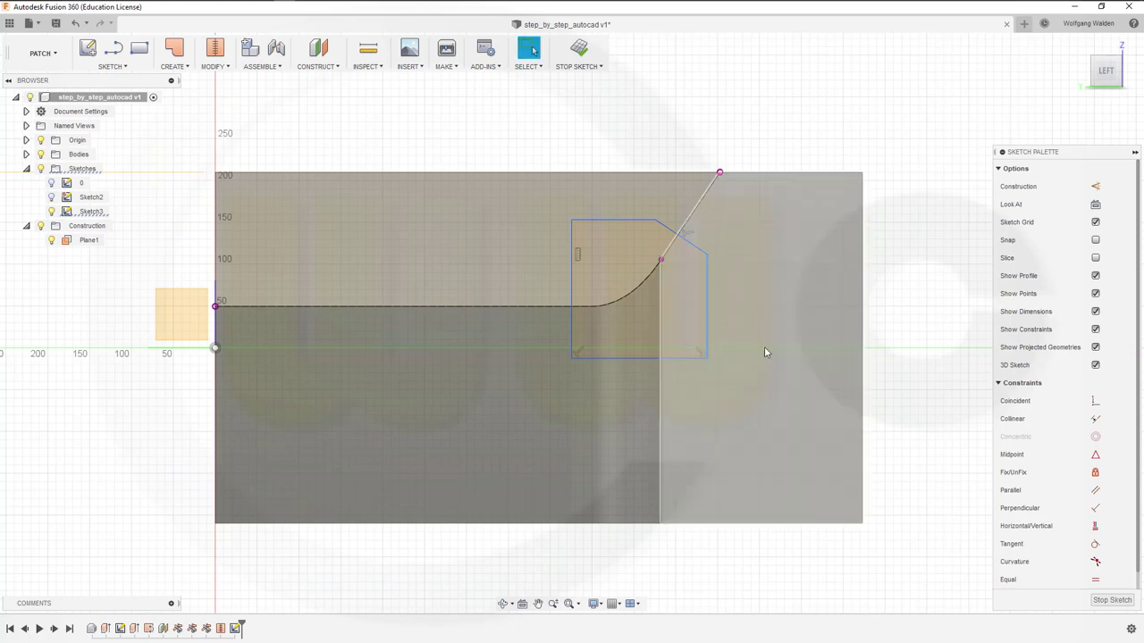
{"action": "left_click", "coordinate": [1111, 600]}
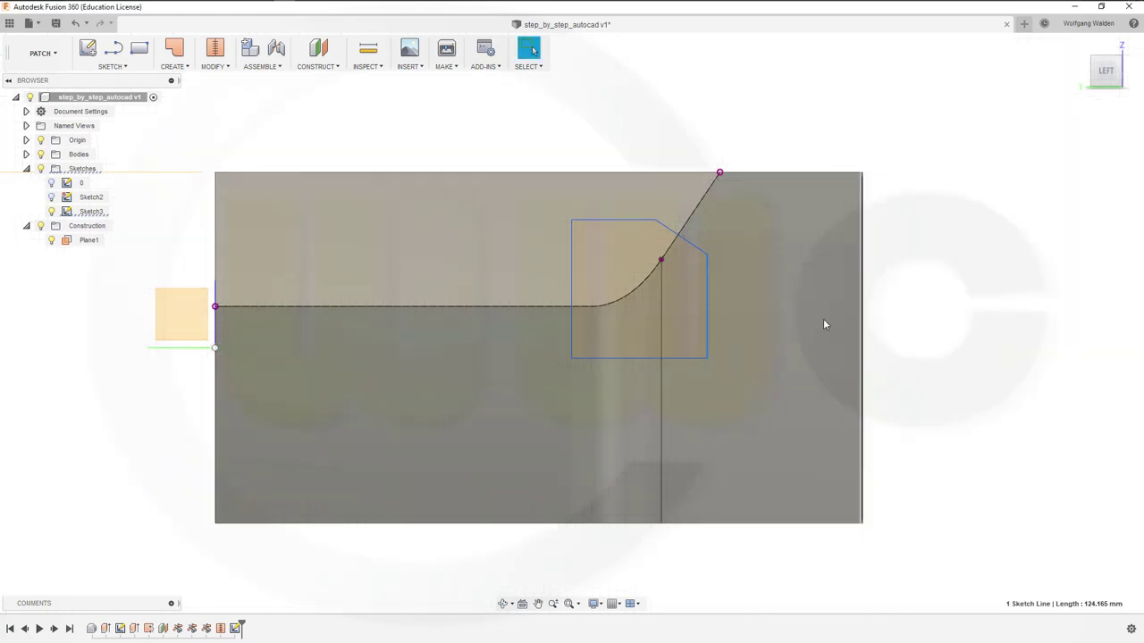
Step: Trim away the surface inside Sketch3's profile region, leaving an opening through the bend
{"action": "mouse_move", "coordinate": [412, 238]}
{"action": "middle_mouse_down"}
{"action": "mouse_move", "coordinate": [400, 331]}
{"action": "mouse_move", "coordinate": [414, 271]}
{"action": "mouse_move", "coordinate": [403, 283]}
{"action": "mouse_move", "coordinate": [507, 283]}
{"action": "middle_mouse_up"}
{"action": "scroll", "coordinate": [506, 283], "scroll_direction": "down", "scroll_amount": 2}
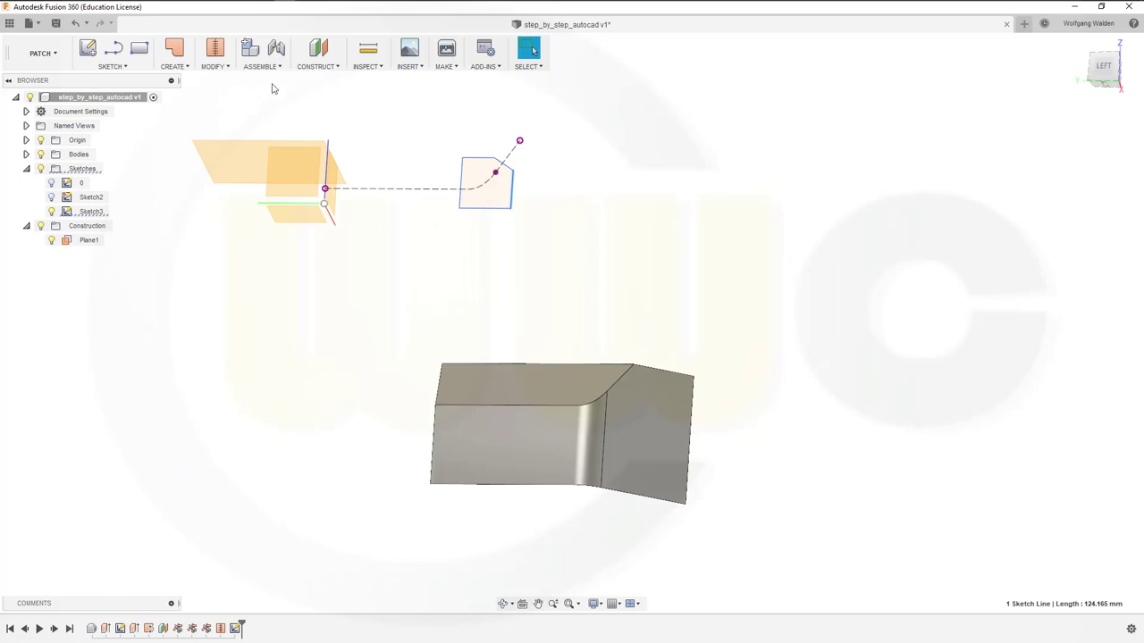
{"action": "left_click", "coordinate": [231, 68]}
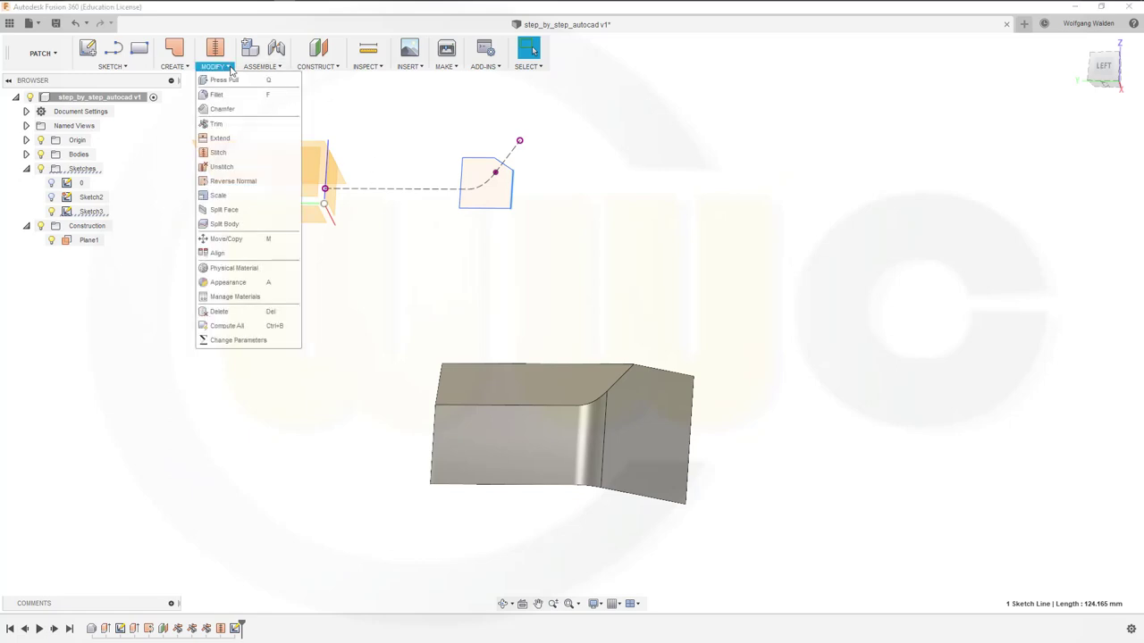
{"action": "left_click", "coordinate": [218, 123]}
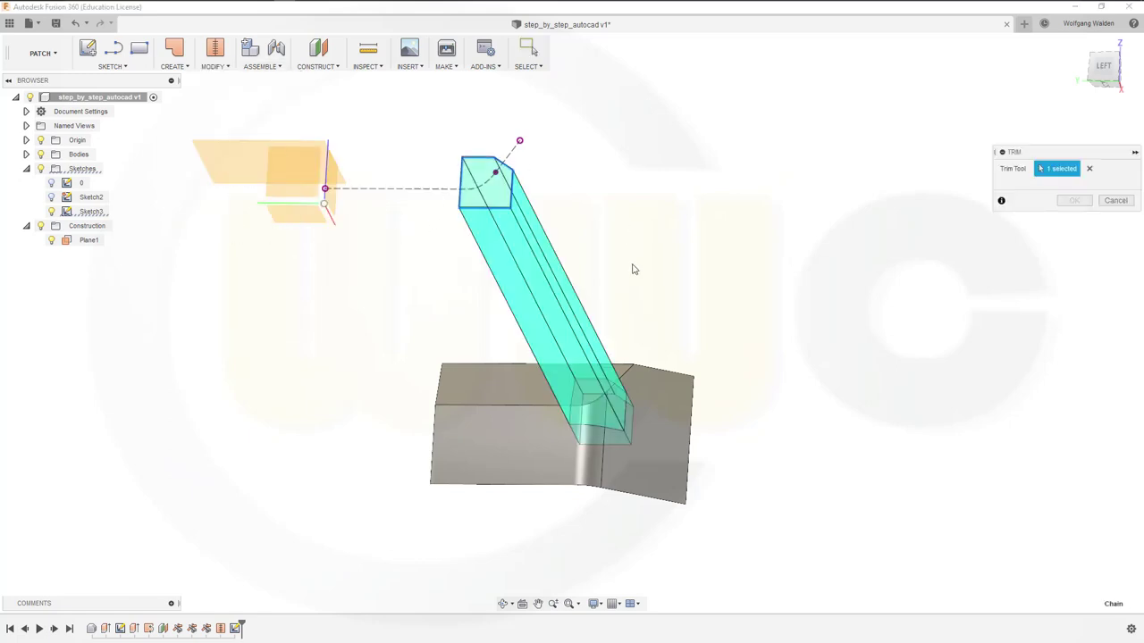
{"action": "middle_click_drag", "start_coordinate": [631, 293], "coordinate": [638, 319], "text": "shift"}
{"action": "left_click", "coordinate": [561, 320]}
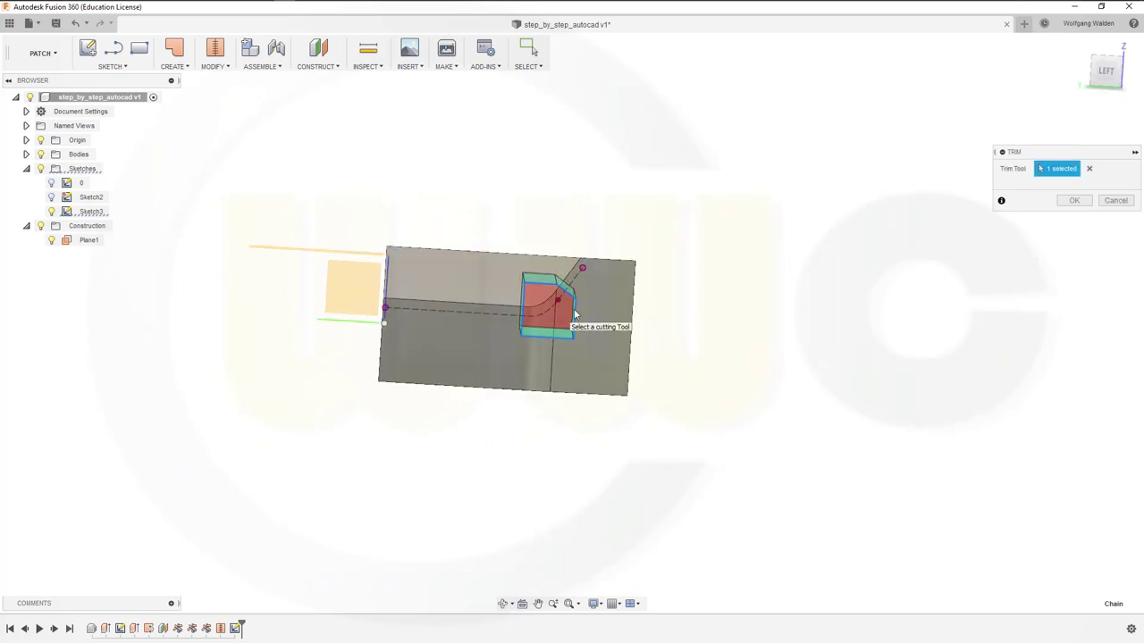
{"action": "left_click", "coordinate": [1072, 201]}
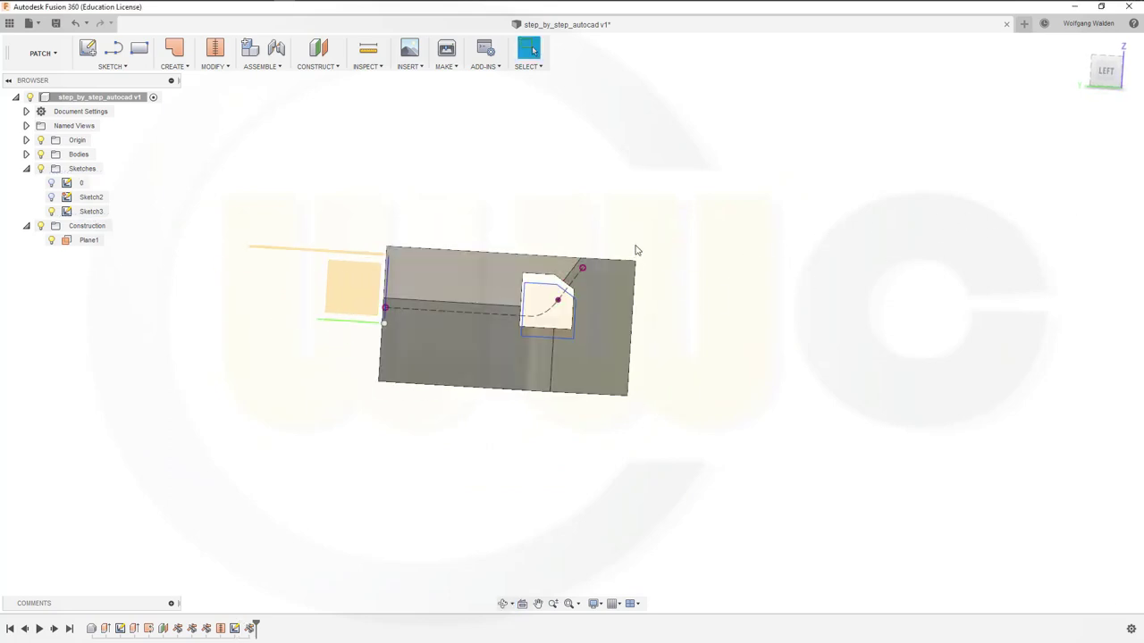
{"action": "middle_click_drag", "start_coordinate": [638, 246], "coordinate": [529, 418], "text": "shift"}
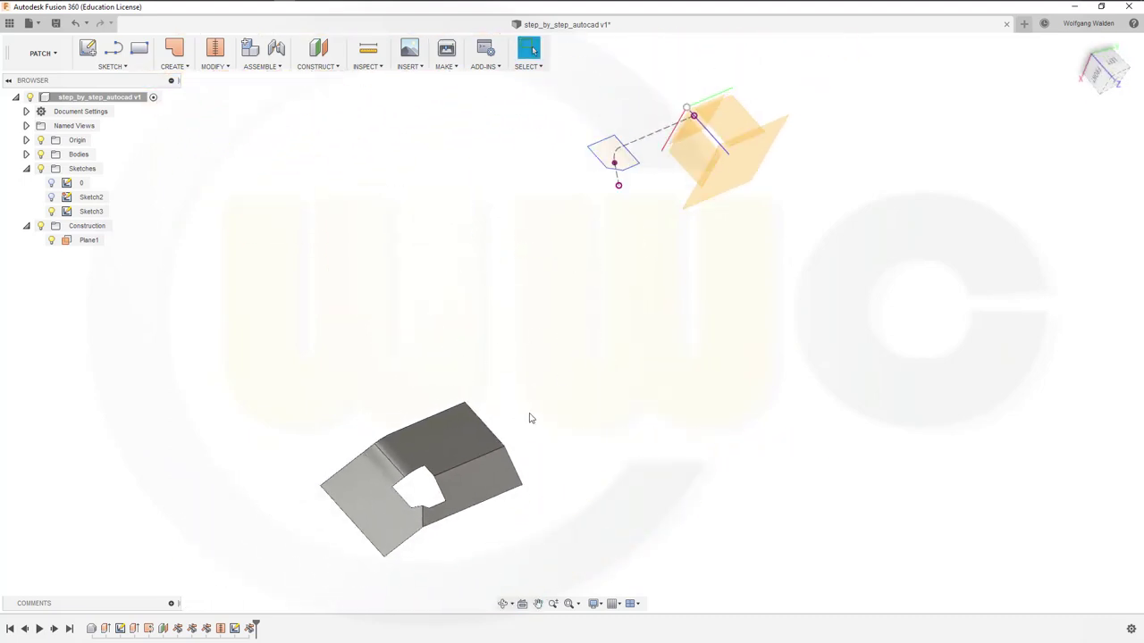
{"action": "scroll", "coordinate": [529, 418], "scroll_direction": "down", "scroll_amount": 5}
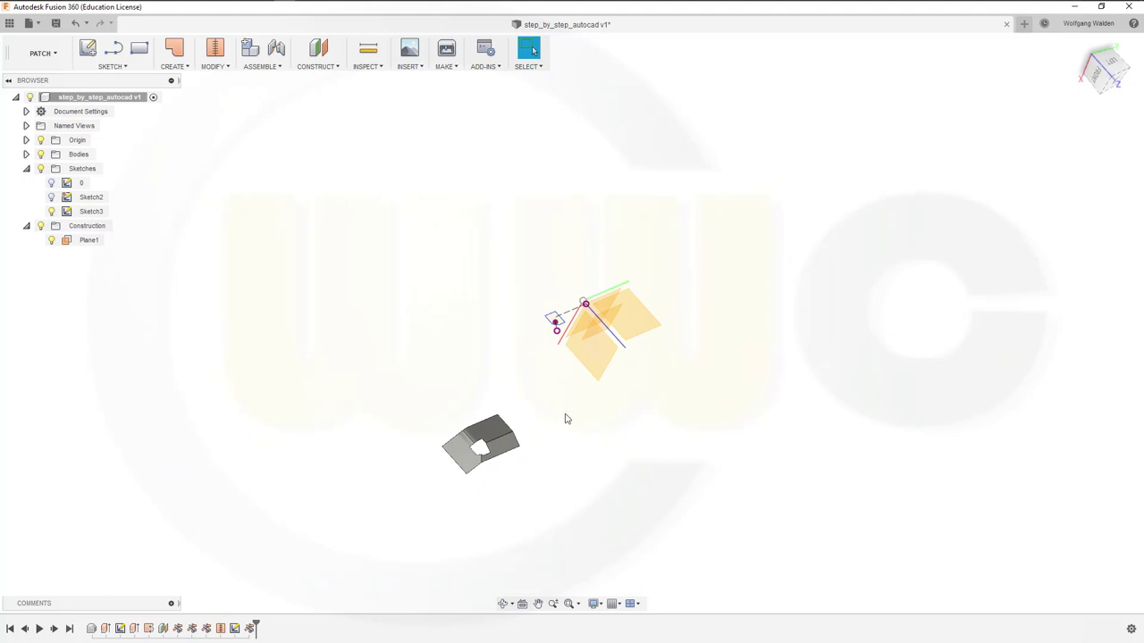
{"action": "scroll", "coordinate": [535, 459], "scroll_direction": "up", "scroll_amount": 8}
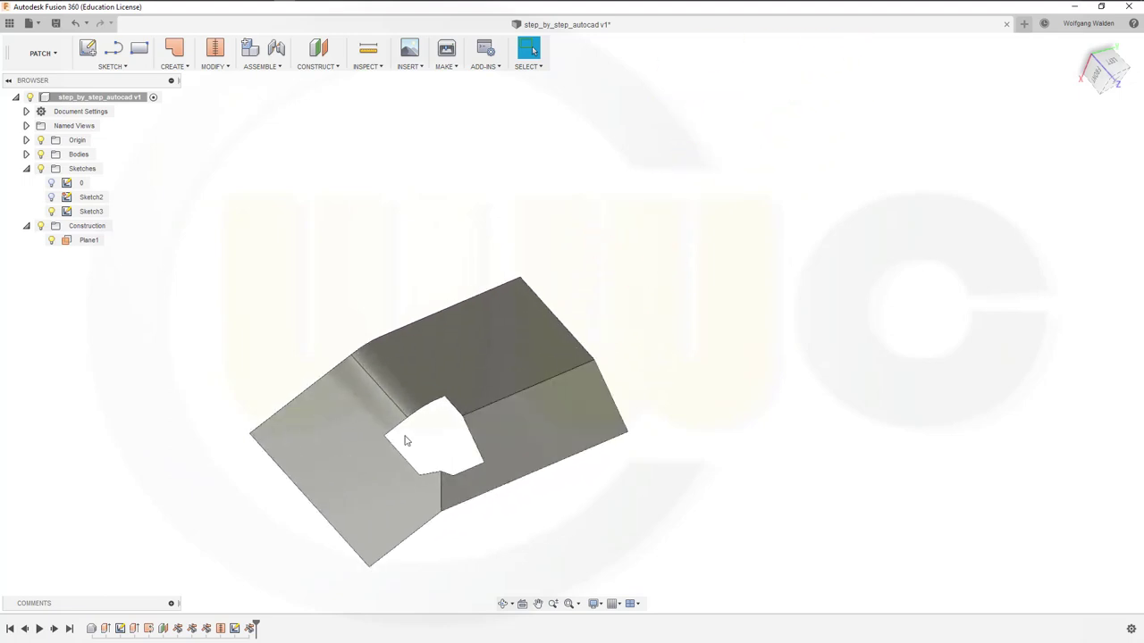
{"action": "scroll", "coordinate": [415, 281], "scroll_direction": "up", "scroll_amount": 1}
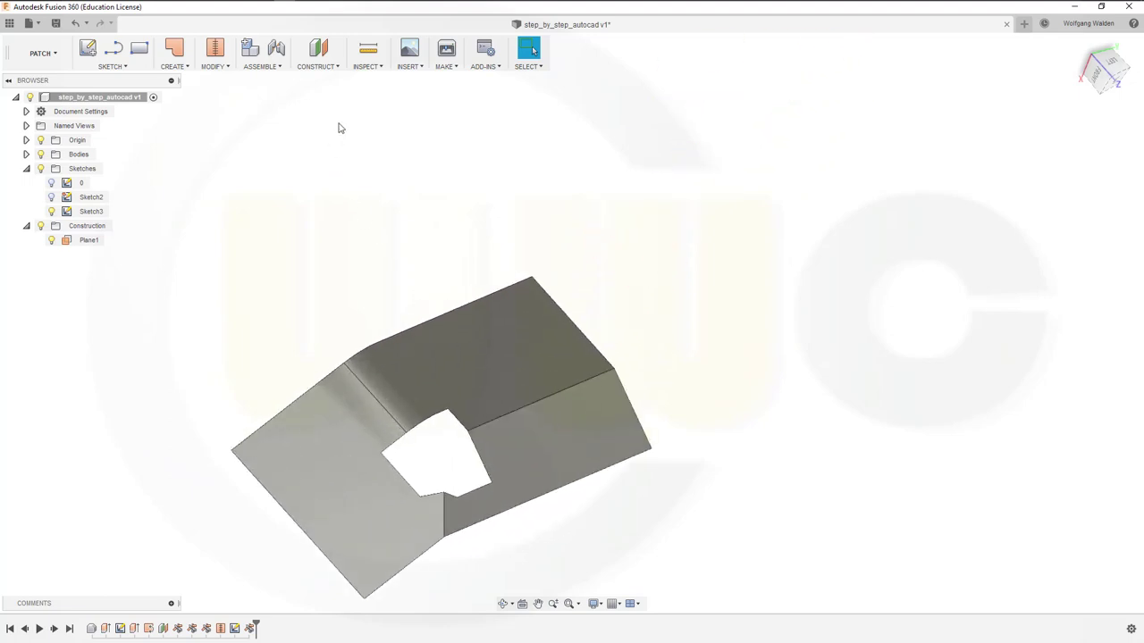
Step: Fillet the long crease edge and the short vertical edge with a 200 mm radius
{"action": "left_click", "coordinate": [215, 66]}
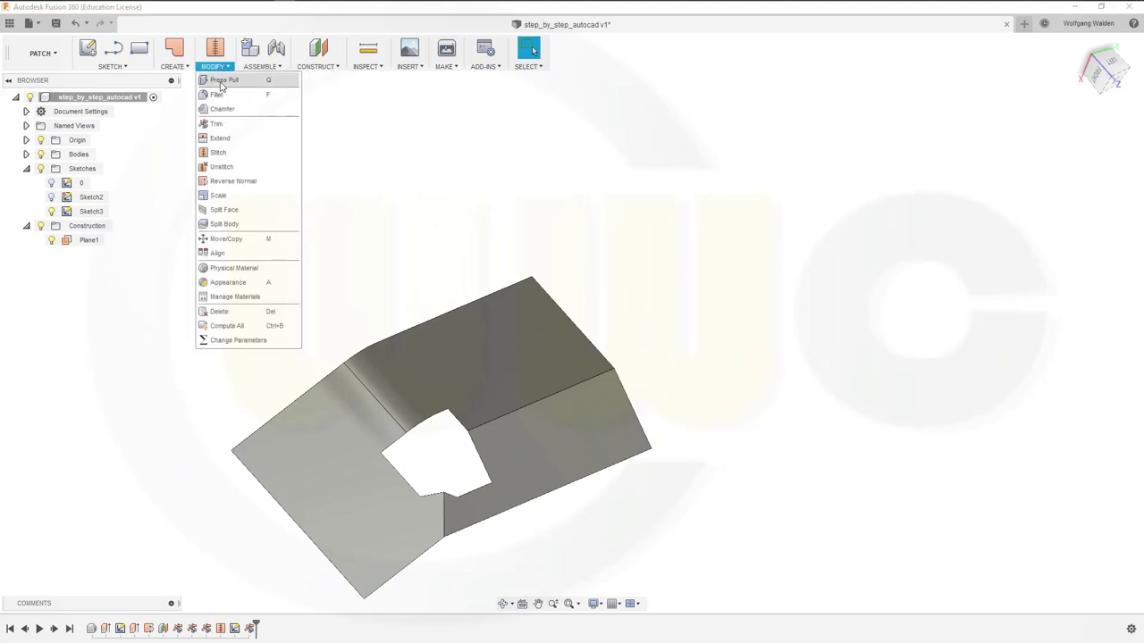
{"action": "left_click", "coordinate": [216, 95]}
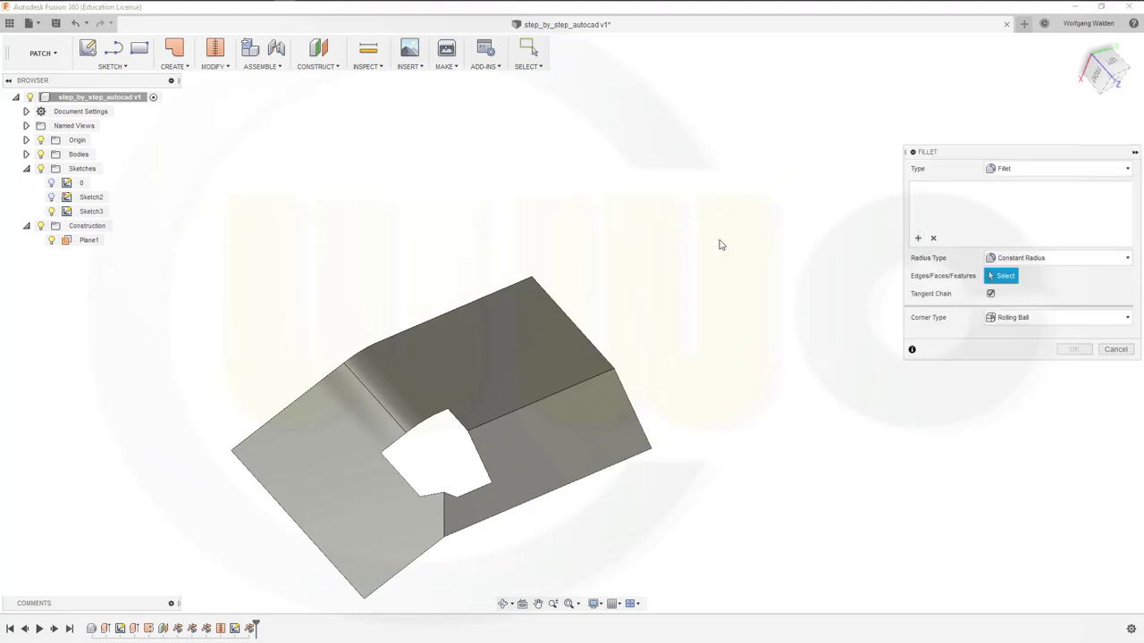
{"action": "left_click", "coordinate": [512, 416]}
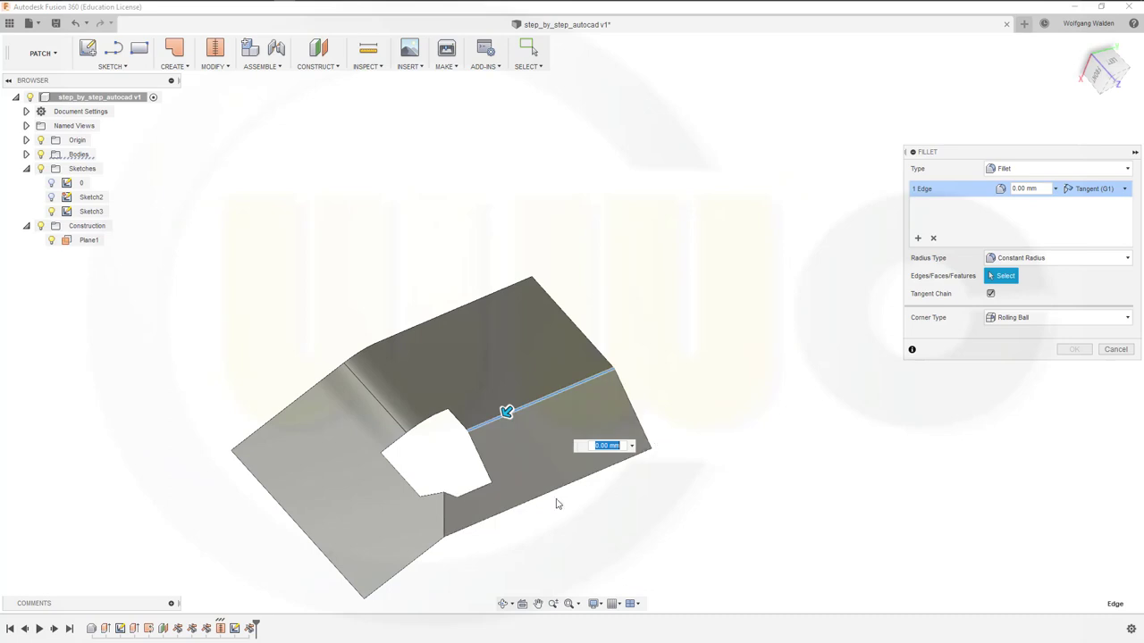
{"action": "left_click", "coordinate": [444, 523]}
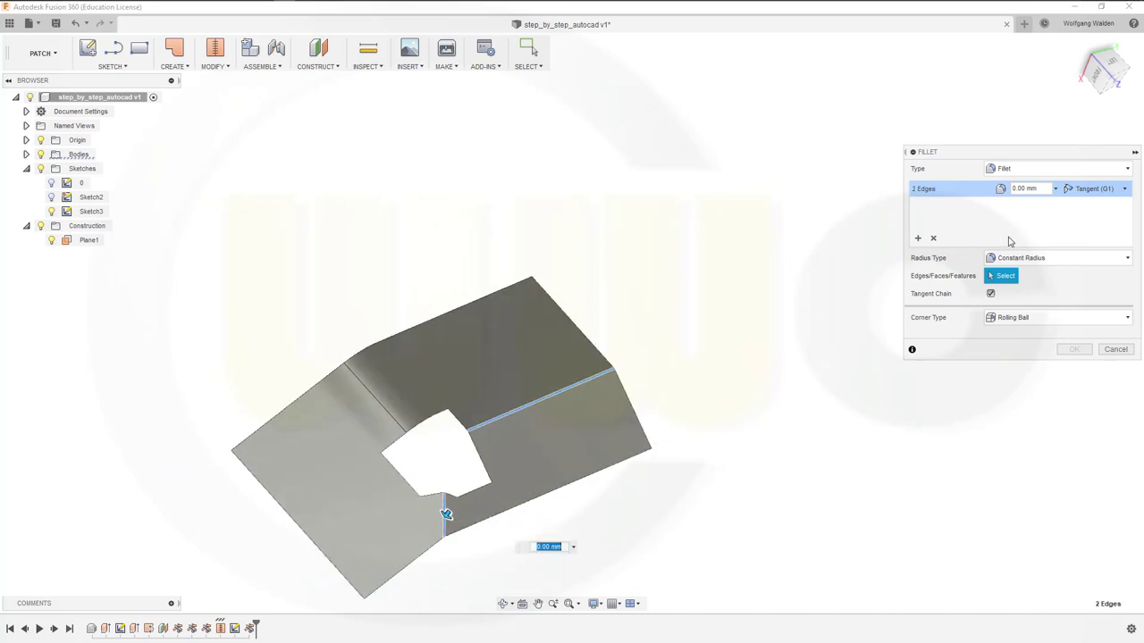
{"action": "type", "text": "200"}
{"action": "key", "text": "Return"}
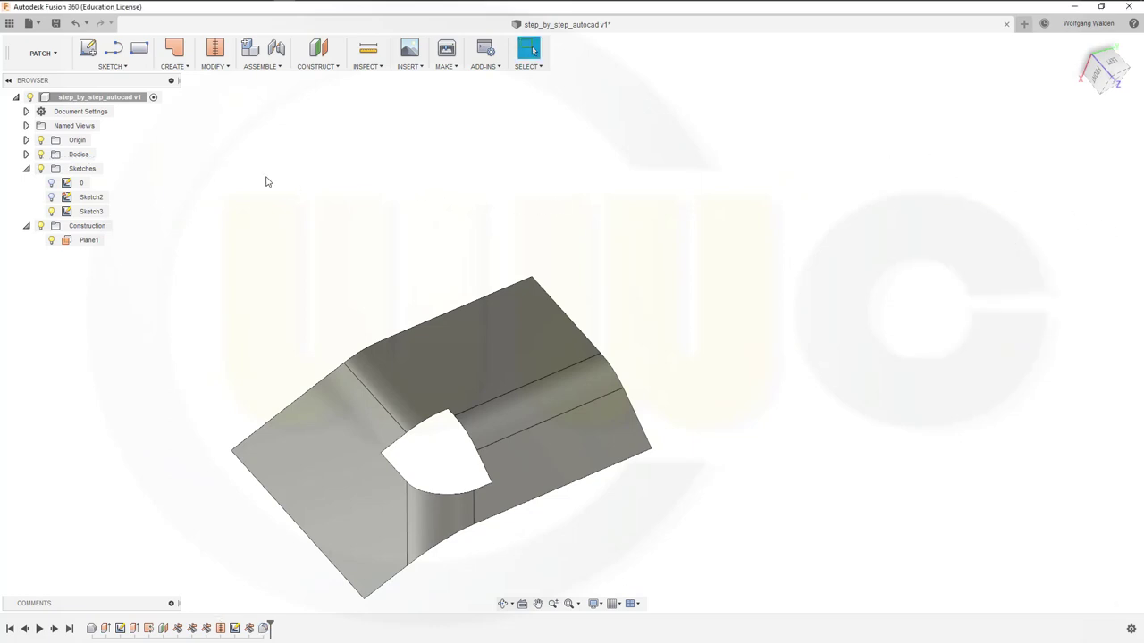
Step: Start a Patch using the opening's outline as the boundary
{"action": "left_click", "coordinate": [186, 68]}
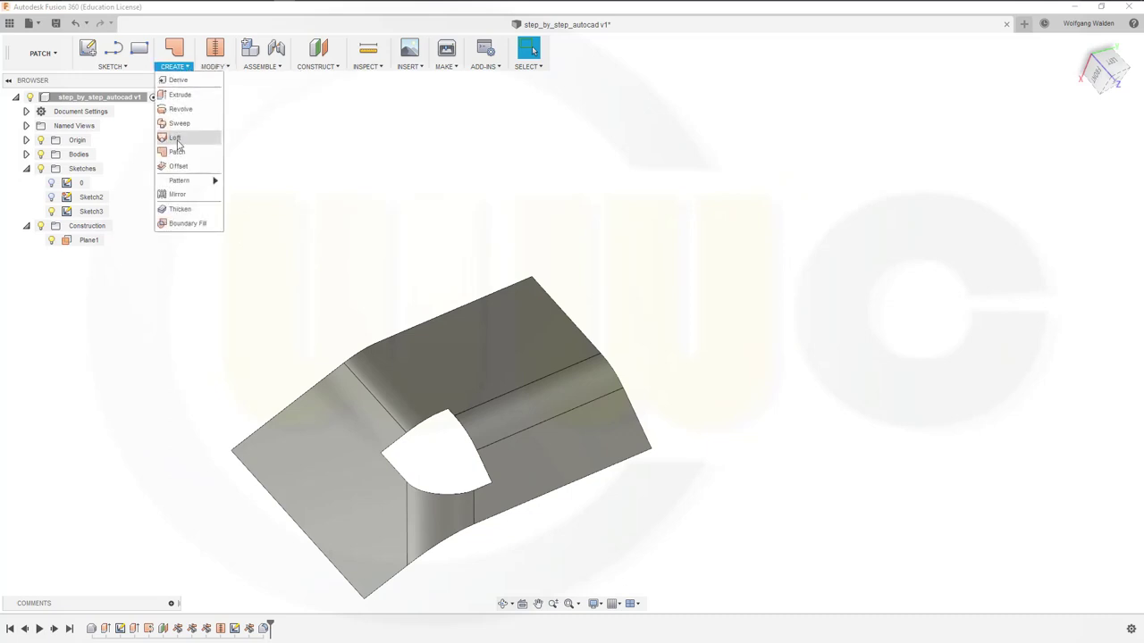
{"action": "left_click", "coordinate": [177, 153]}
{"action": "scroll", "coordinate": [406, 229], "scroll_direction": "up", "scroll_amount": 2}
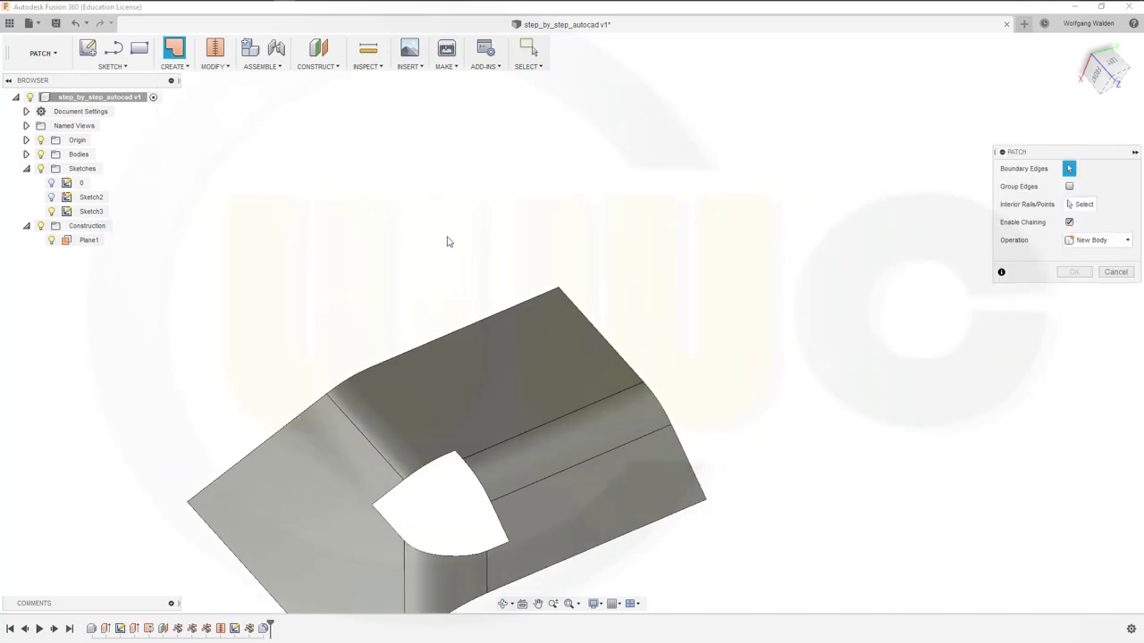
{"action": "scroll", "coordinate": [521, 531], "scroll_direction": "up", "scroll_amount": 2}
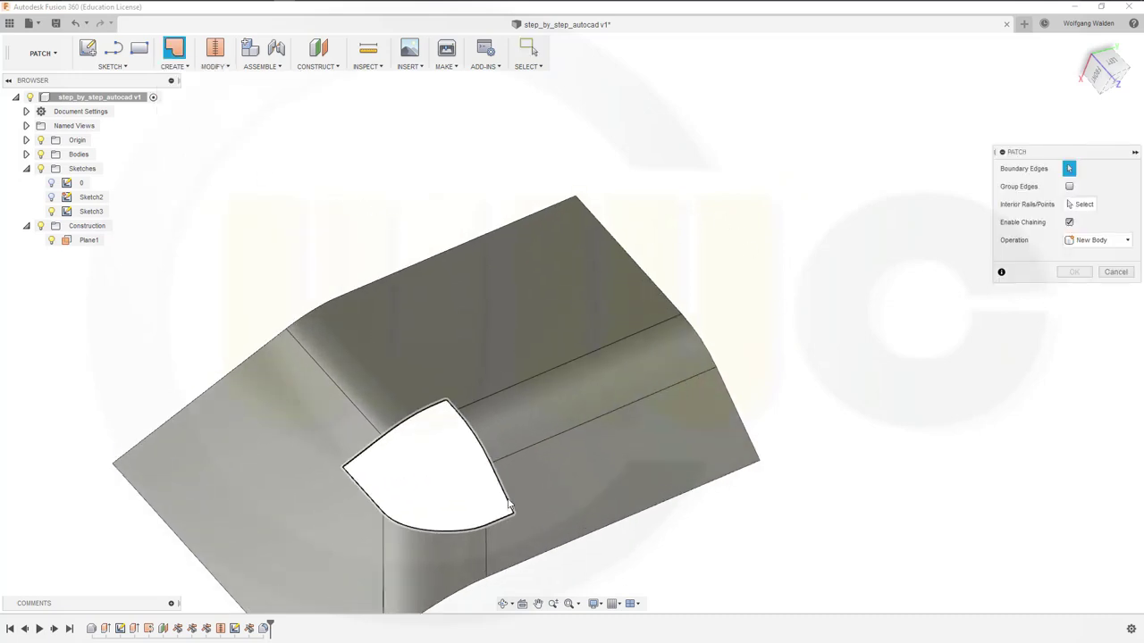
{"action": "scroll", "coordinate": [403, 476], "scroll_direction": "up", "scroll_amount": 1}
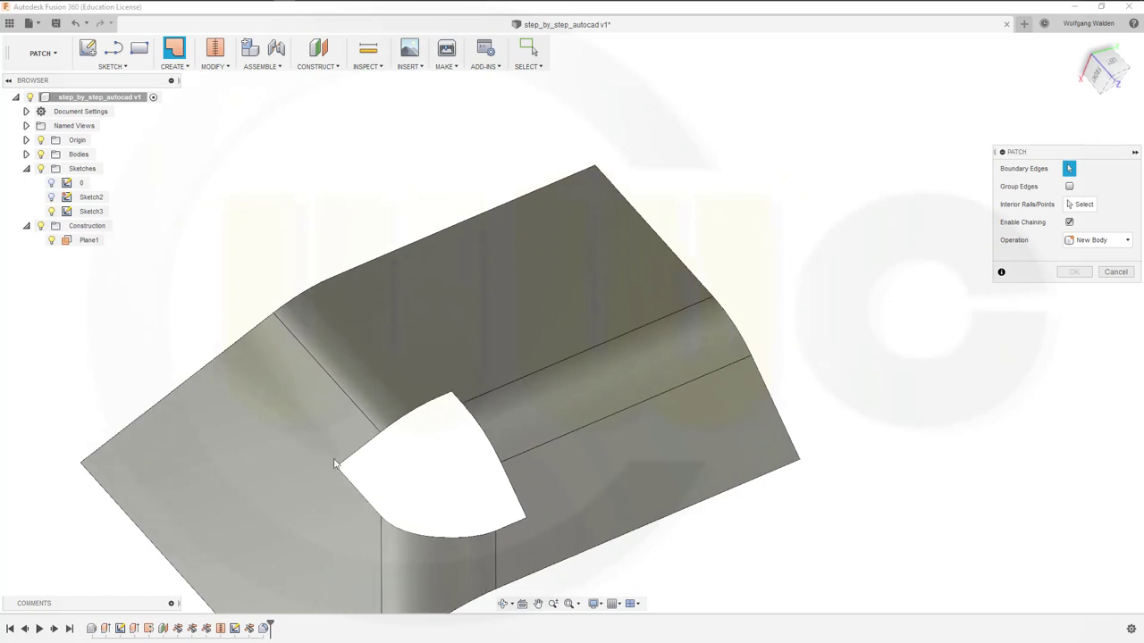
{"action": "left_click", "coordinate": [413, 414]}
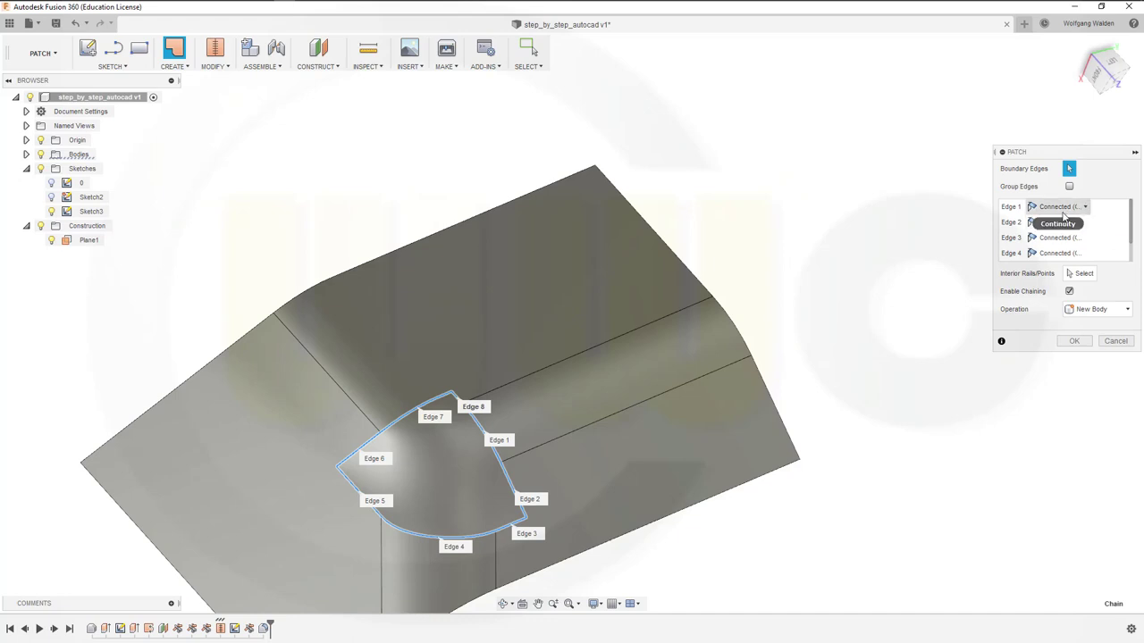
Step: Set Edges 8, 7 and 6 to Tangent (G1) continuity, leaving Edge 5 Connected
{"action": "left_click", "coordinate": [1029, 207]}
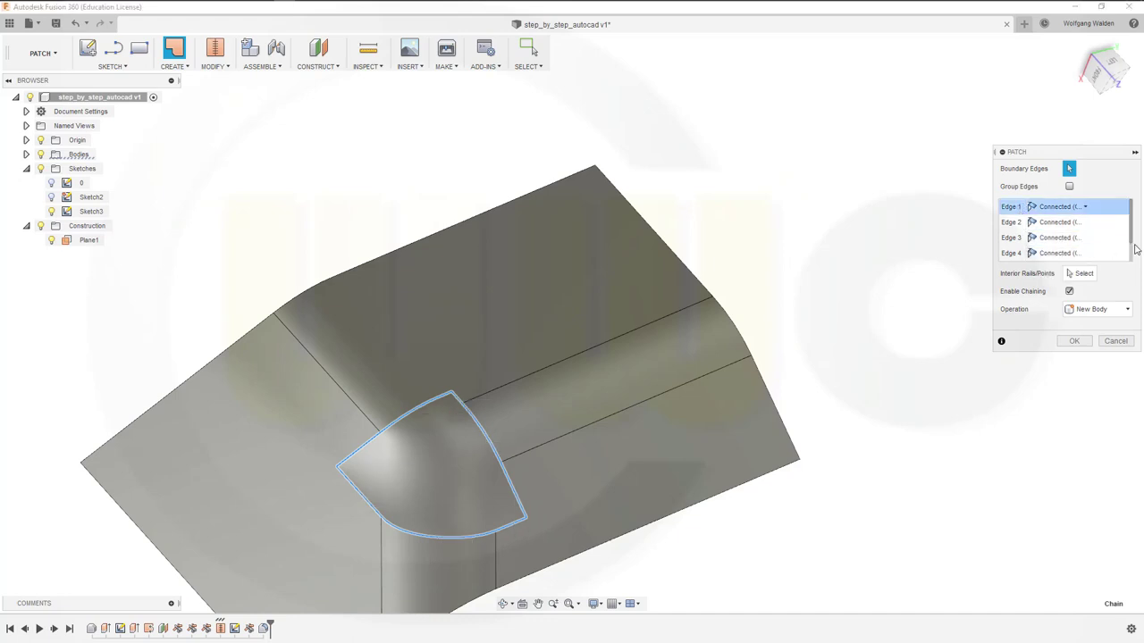
{"action": "left_click_drag", "start_coordinate": [1134, 243], "coordinate": [1135, 262]}
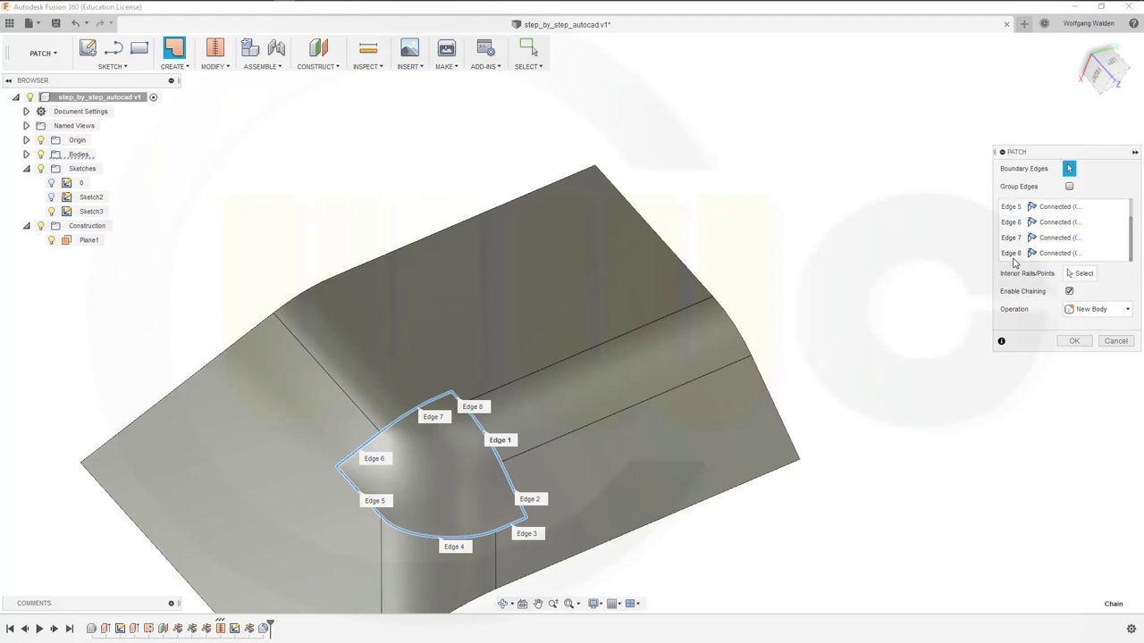
{"action": "left_click", "coordinate": [1014, 257]}
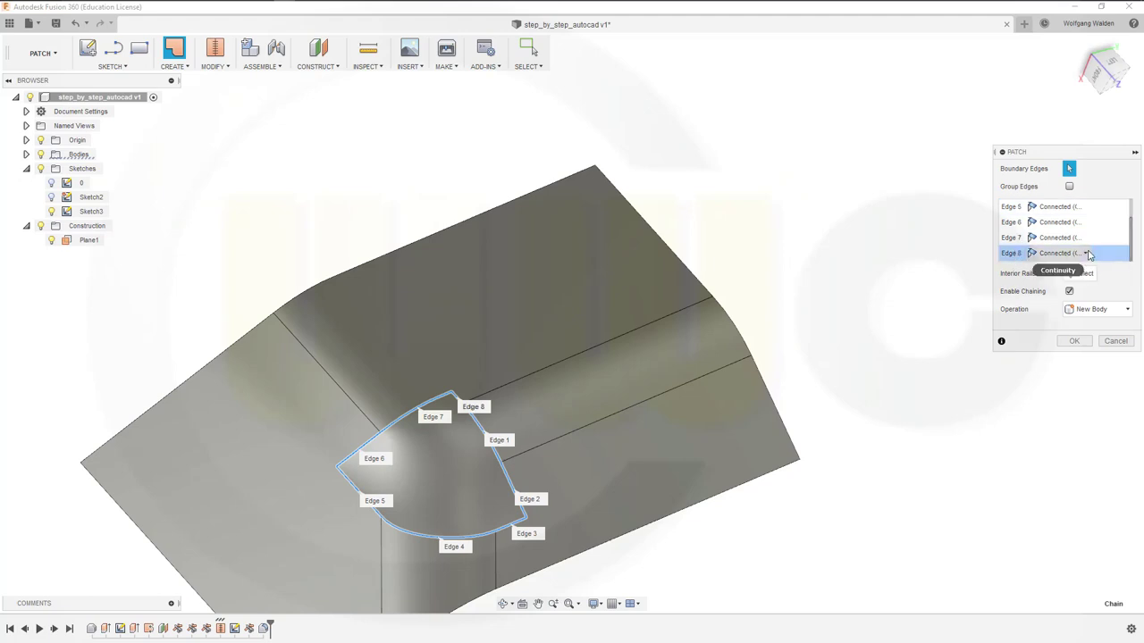
{"action": "left_click", "coordinate": [1088, 257]}
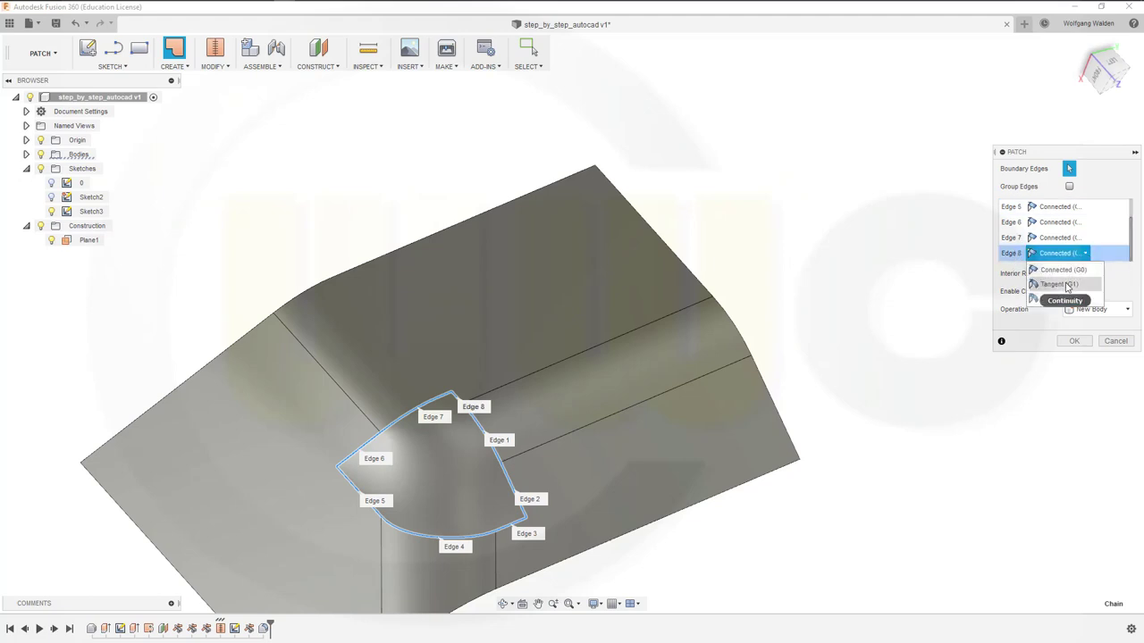
{"action": "left_click", "coordinate": [1063, 283]}
{"action": "left_click", "coordinate": [1084, 238]}
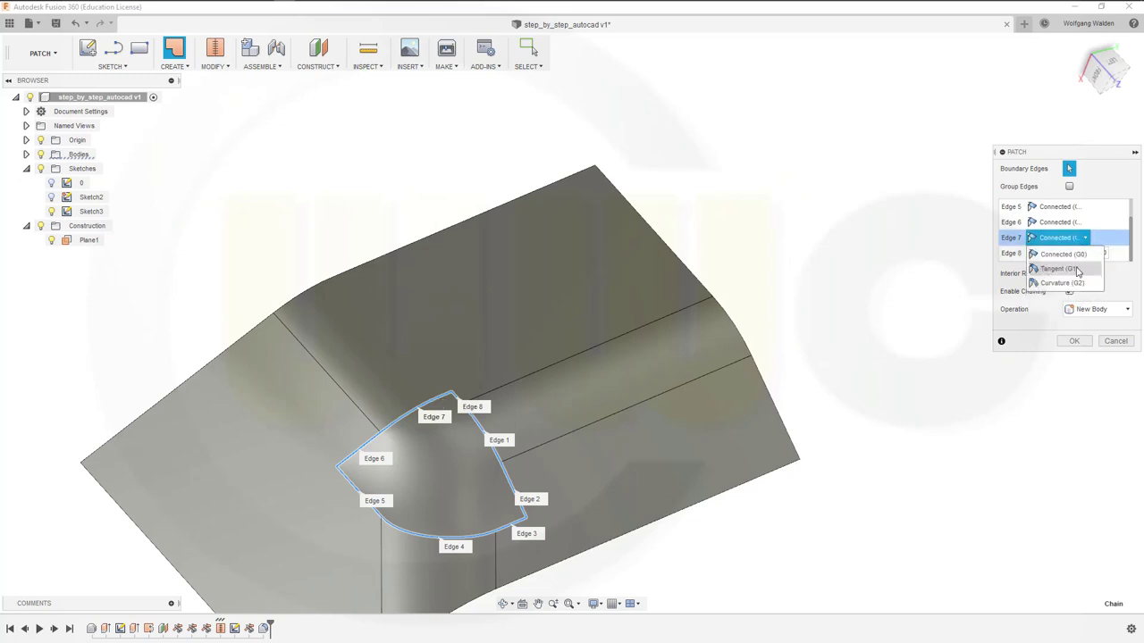
{"action": "left_click", "coordinate": [1059, 266]}
{"action": "left_click", "coordinate": [1082, 223]}
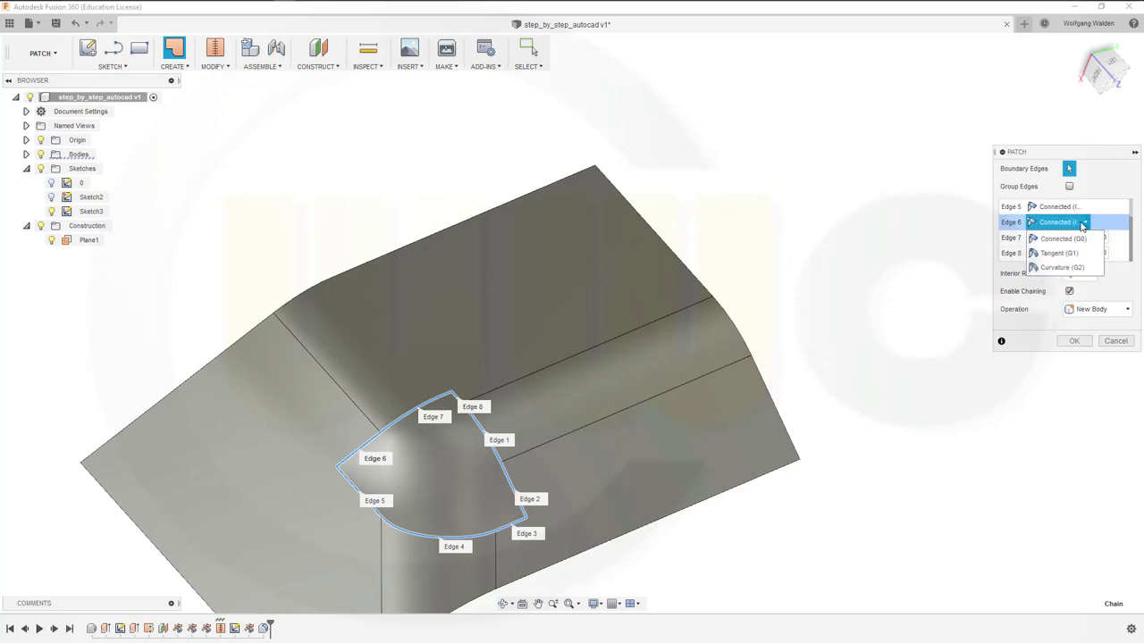
{"action": "left_click", "coordinate": [1059, 249]}
{"action": "left_click", "coordinate": [1084, 208]}
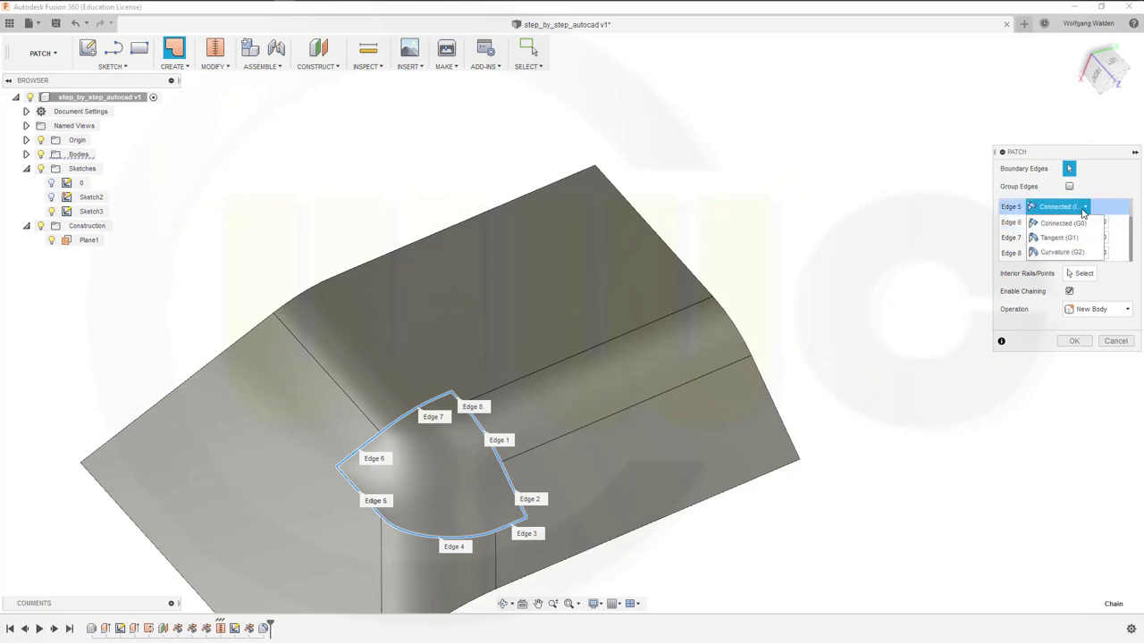
{"action": "left_click", "coordinate": [1080, 227]}
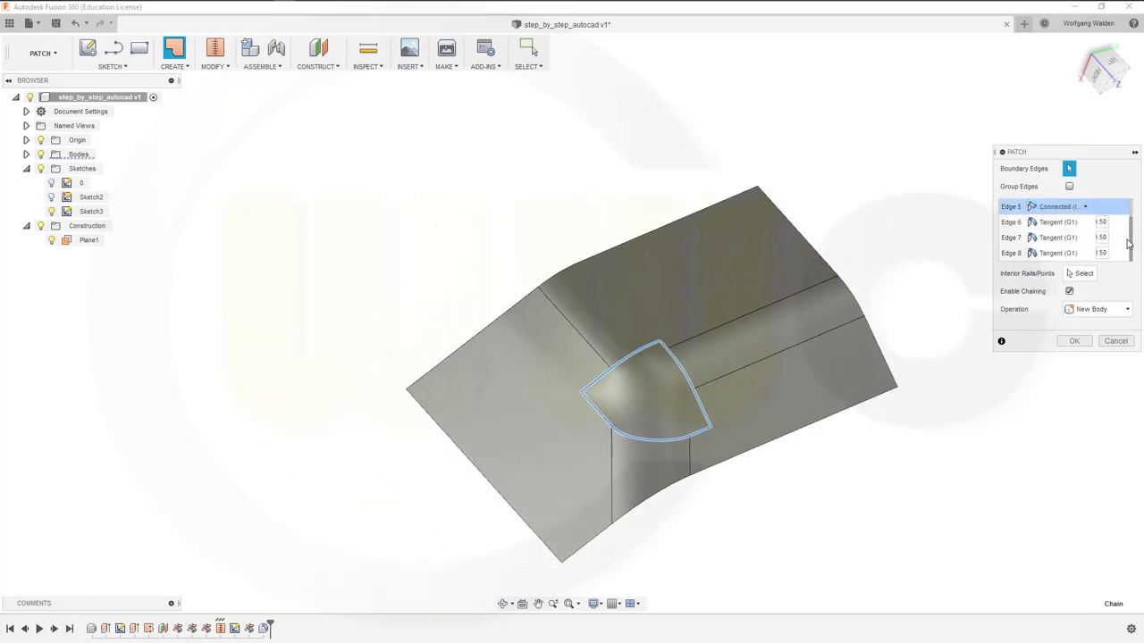
Step: Set Edge 1 and Edge 2 continuity to Tangent (G1)
{"action": "scroll", "coordinate": [1128, 237], "scroll_direction": "up", "scroll_amount": 4}
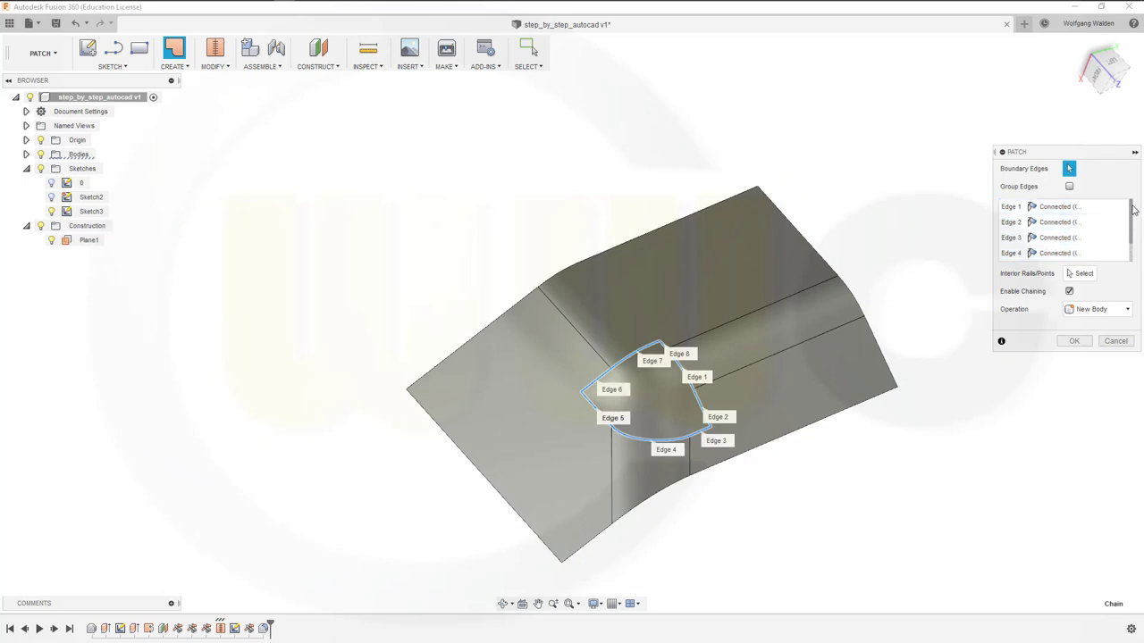
{"action": "left_click", "coordinate": [1065, 209]}
{"action": "left_click", "coordinate": [1065, 210]}
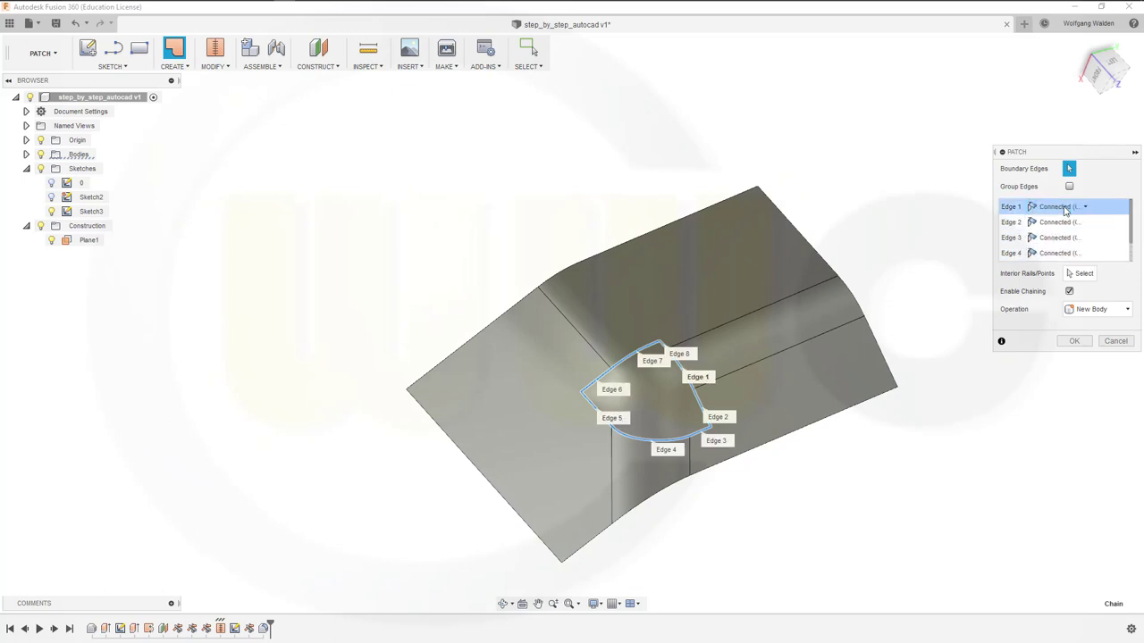
{"action": "left_click", "coordinate": [1065, 209]}
{"action": "left_click", "coordinate": [1065, 210]}
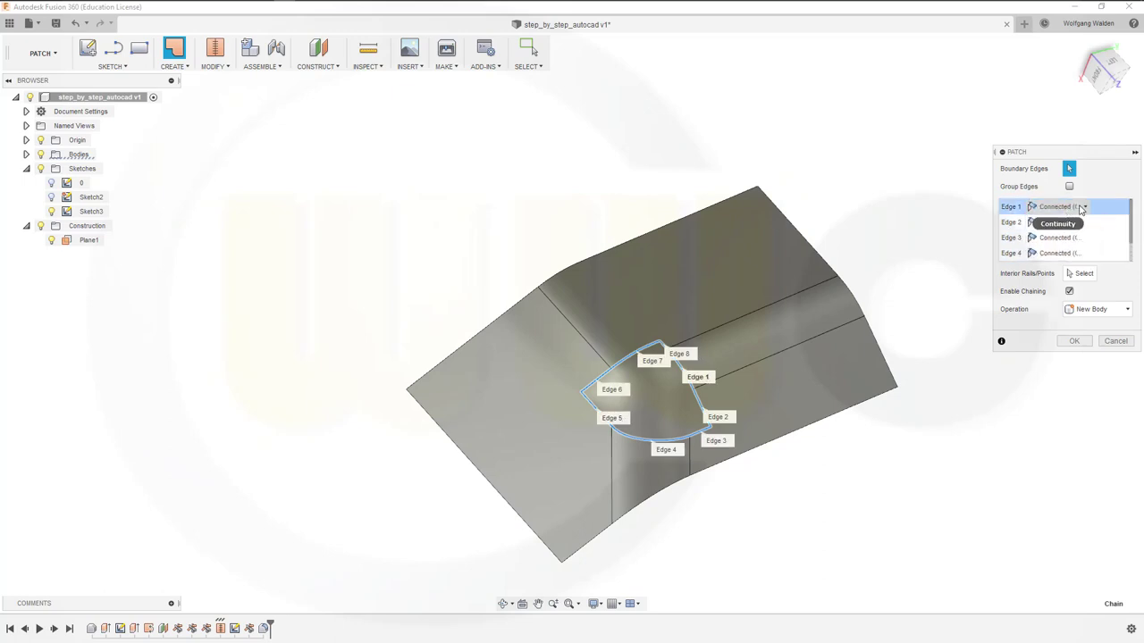
{"action": "left_click", "coordinate": [1065, 209]}
{"action": "left_click", "coordinate": [1072, 233]}
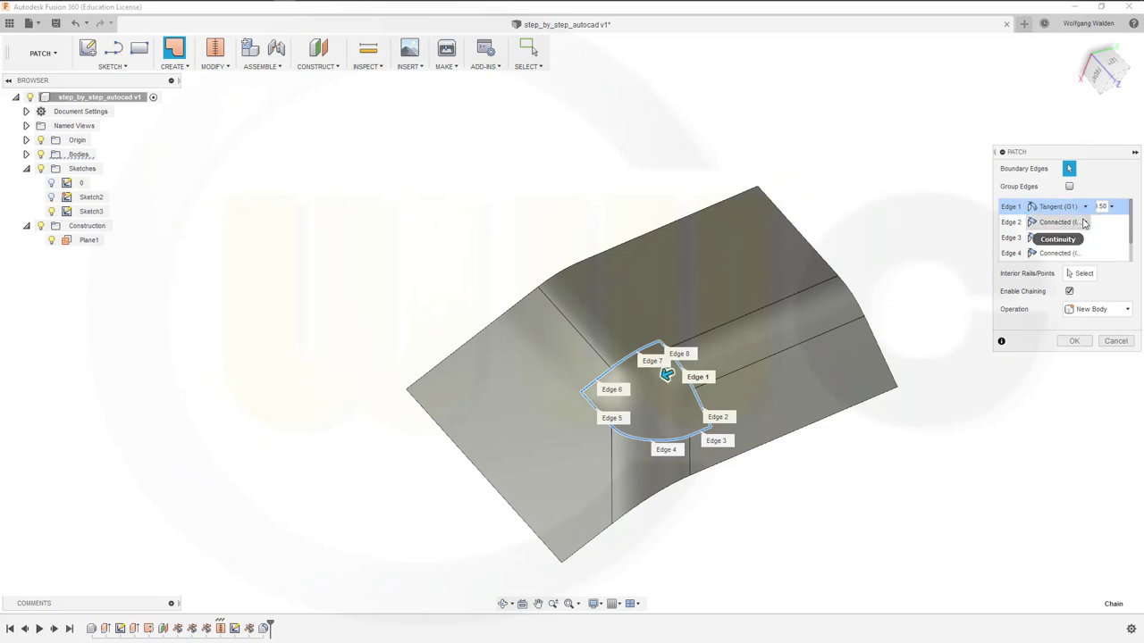
{"action": "left_click", "coordinate": [1083, 222]}
{"action": "left_click", "coordinate": [1081, 247]}
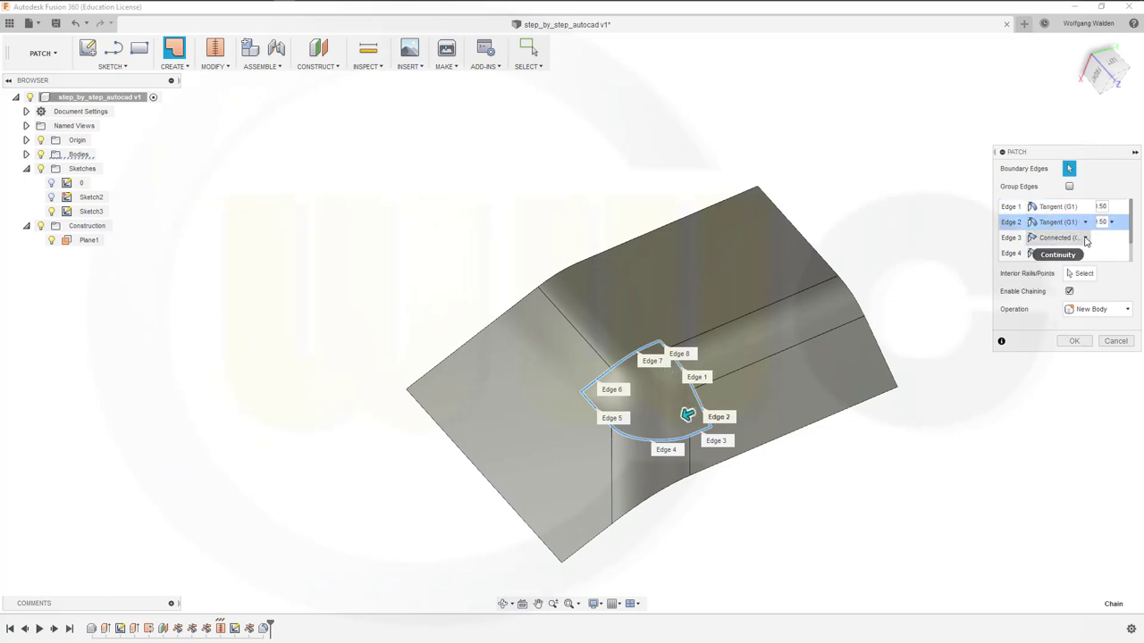
Step: Set Edges 3, 4 and 5 to Tangent (G1) and create the patch
{"action": "left_click", "coordinate": [1085, 239]}
{"action": "left_click", "coordinate": [1081, 263]}
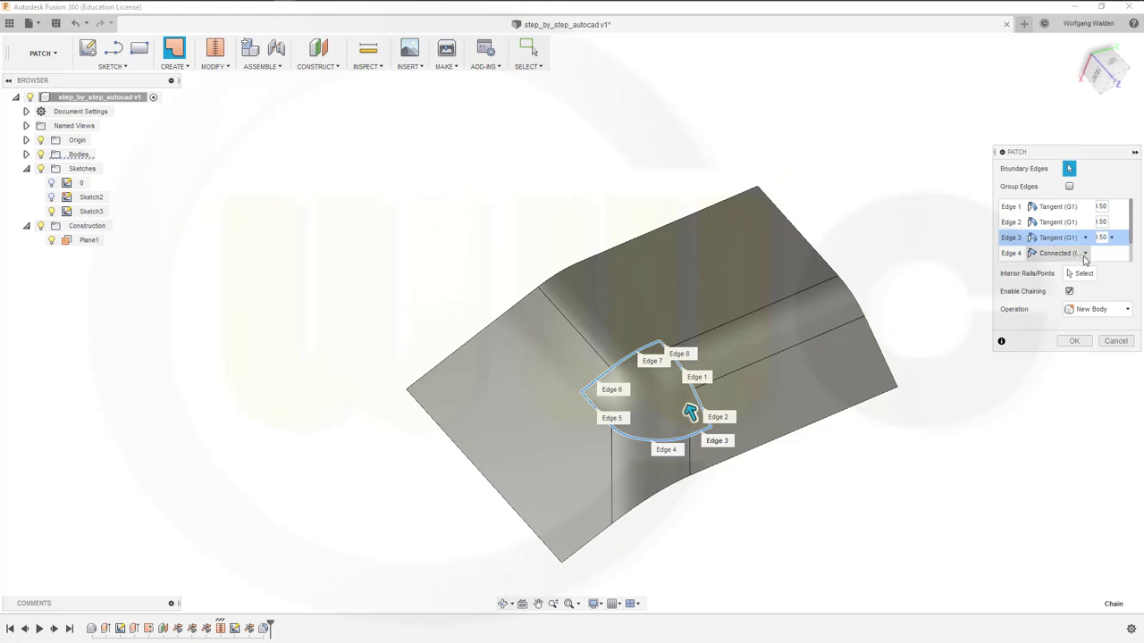
{"action": "left_click", "coordinate": [1084, 255]}
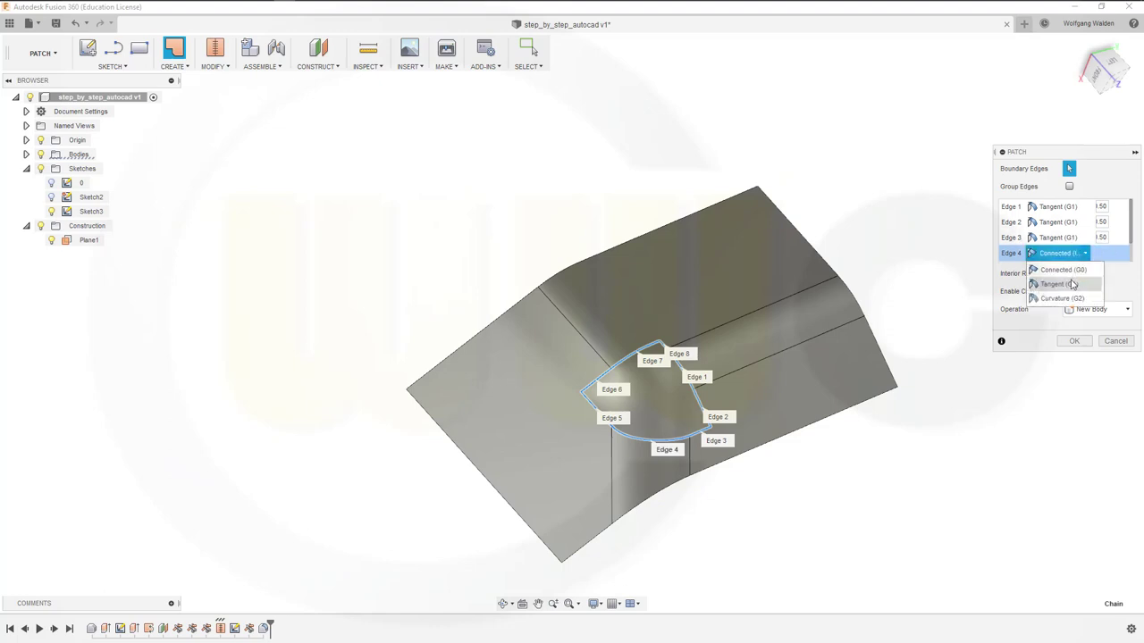
{"action": "left_click", "coordinate": [1073, 284]}
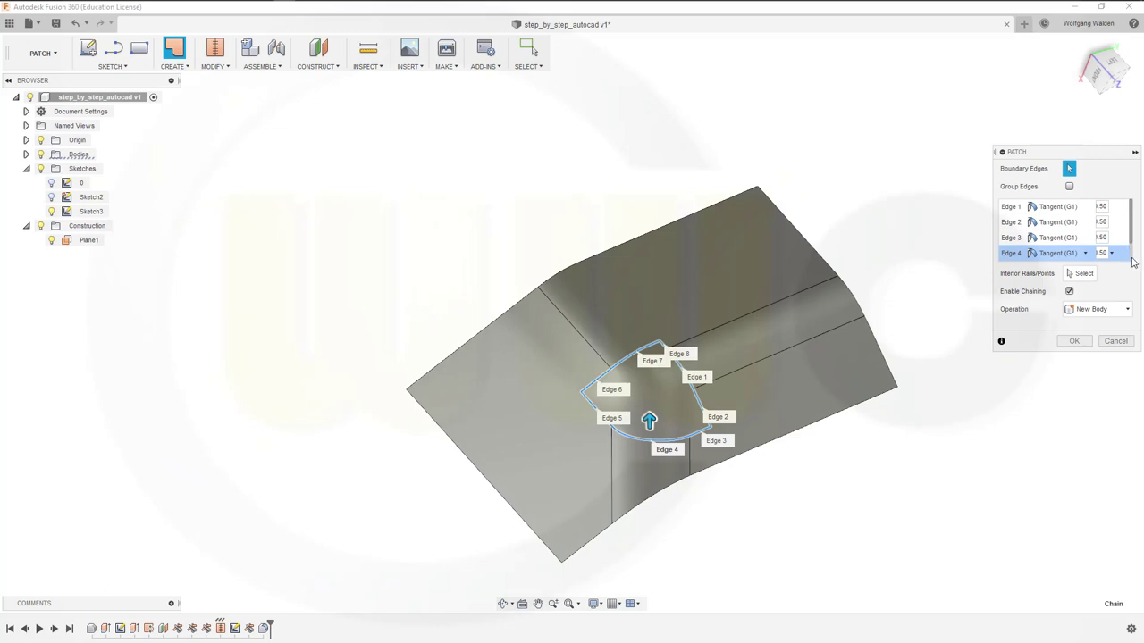
{"action": "left_click", "coordinate": [1132, 259]}
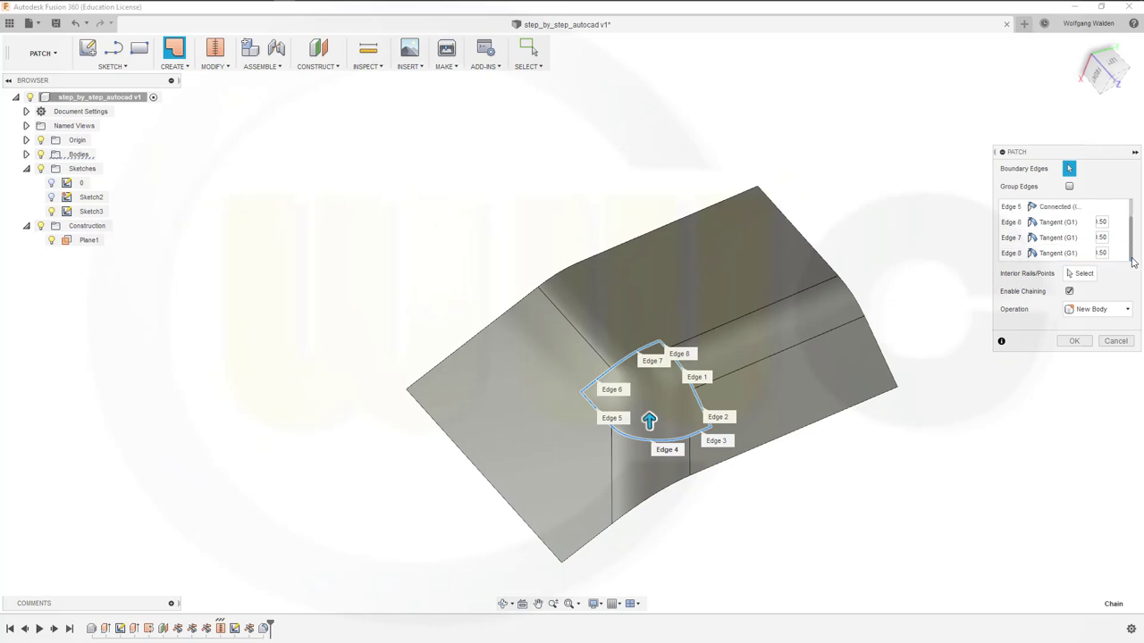
{"action": "left_click", "coordinate": [1084, 207]}
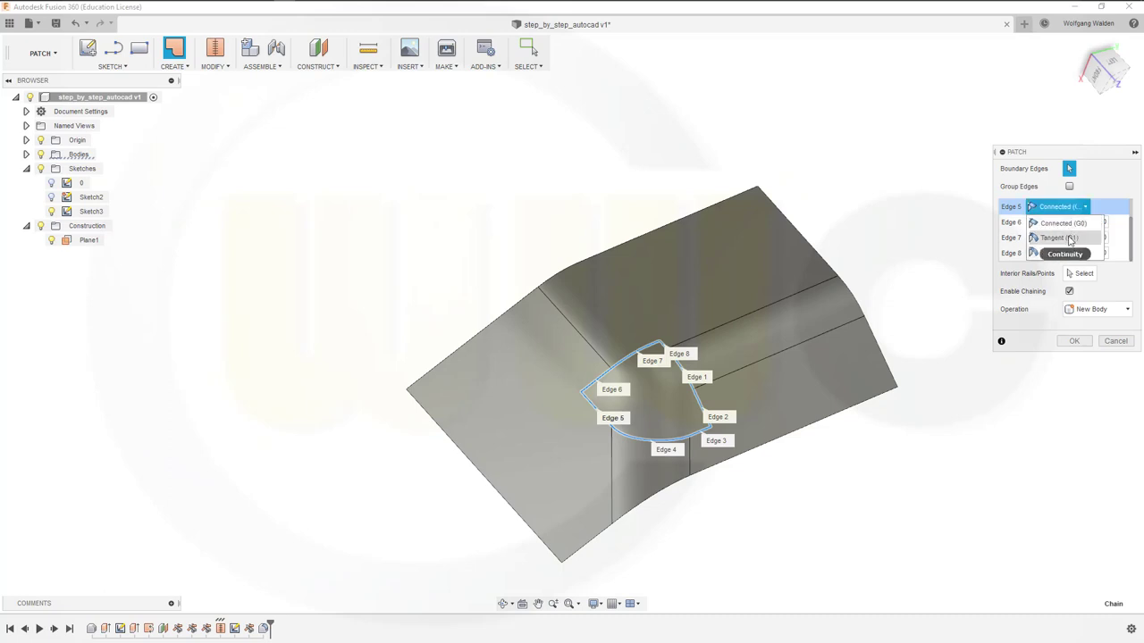
{"action": "left_click", "coordinate": [1059, 237]}
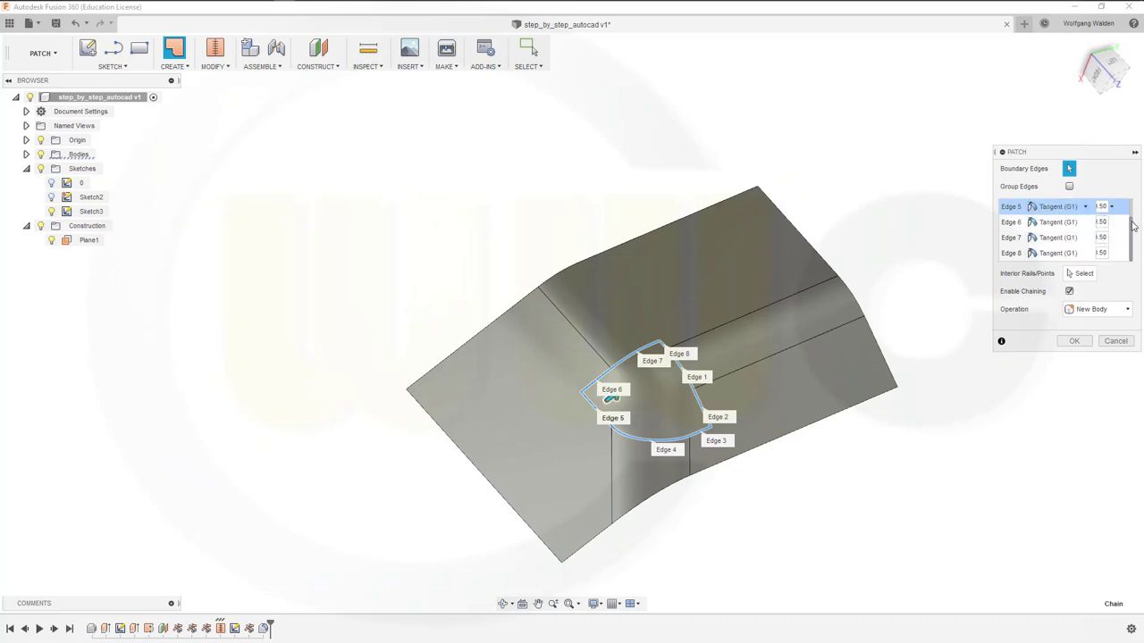
{"action": "mouse_move", "coordinate": [1132, 225]}
{"action": "left_mouse_down"}
{"action": "mouse_move", "coordinate": [1130, 204]}
{"action": "mouse_move", "coordinate": [1138, 235]}
{"action": "left_mouse_up"}
{"action": "left_click", "coordinate": [1075, 341]}
{"action": "left_click", "coordinate": [551, 221]}
Step: Stitch the outer surface and the corner patch at 0.10 mm tolerance
{"action": "middle_click_drag", "start_coordinate": [536, 202], "coordinate": [477, 187], "text": "shift"}
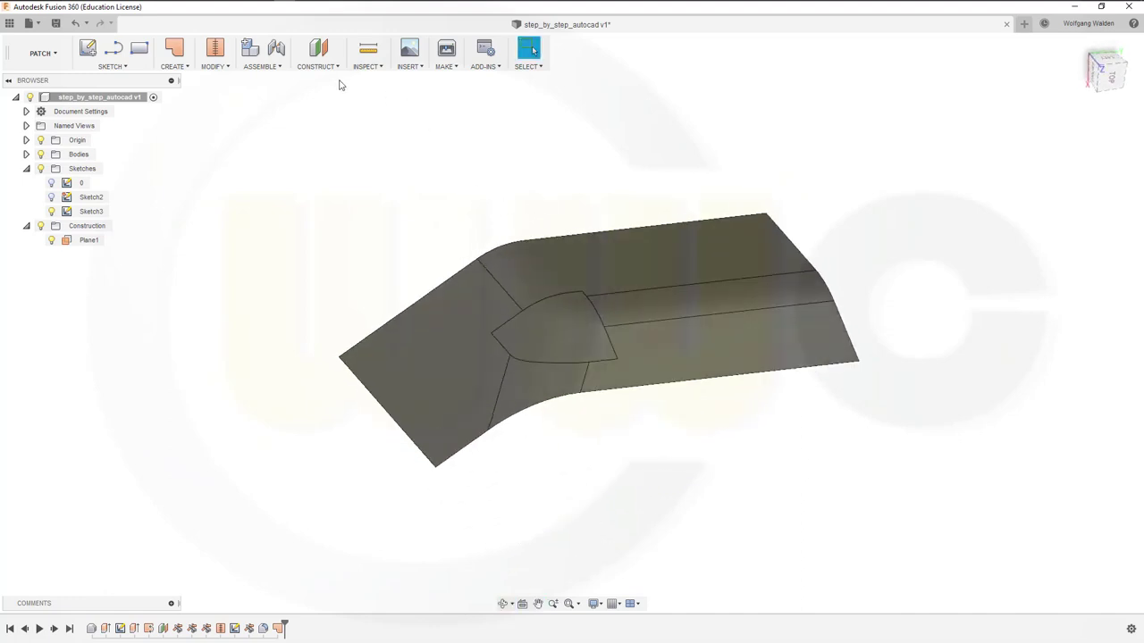
{"action": "left_click", "coordinate": [229, 68]}
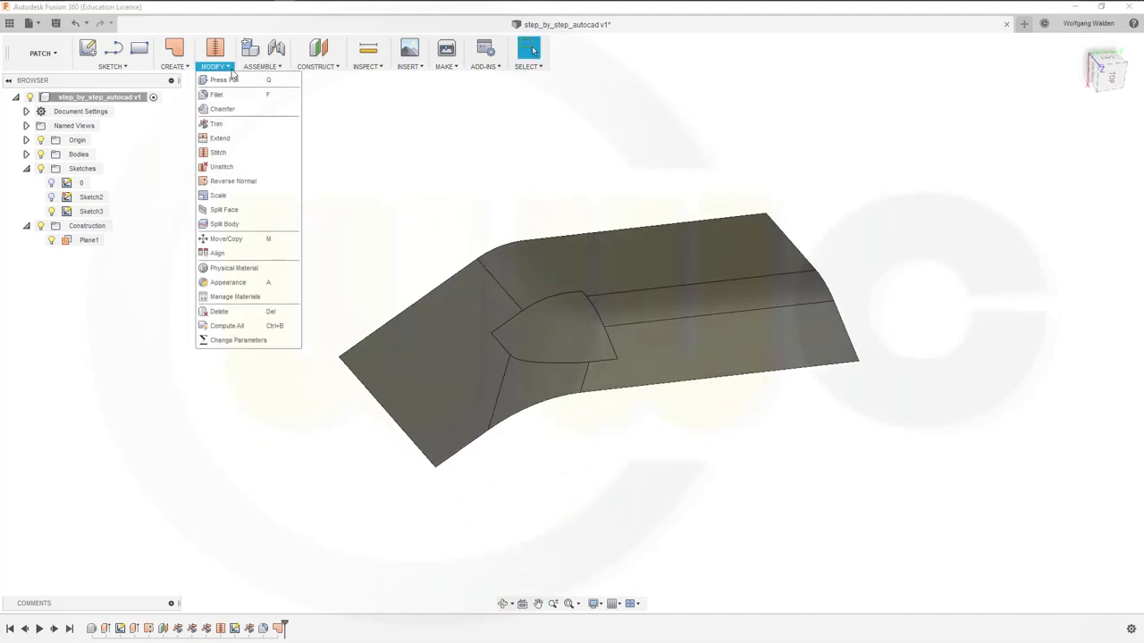
{"action": "left_click", "coordinate": [218, 153]}
{"action": "left_click", "coordinate": [471, 332]}
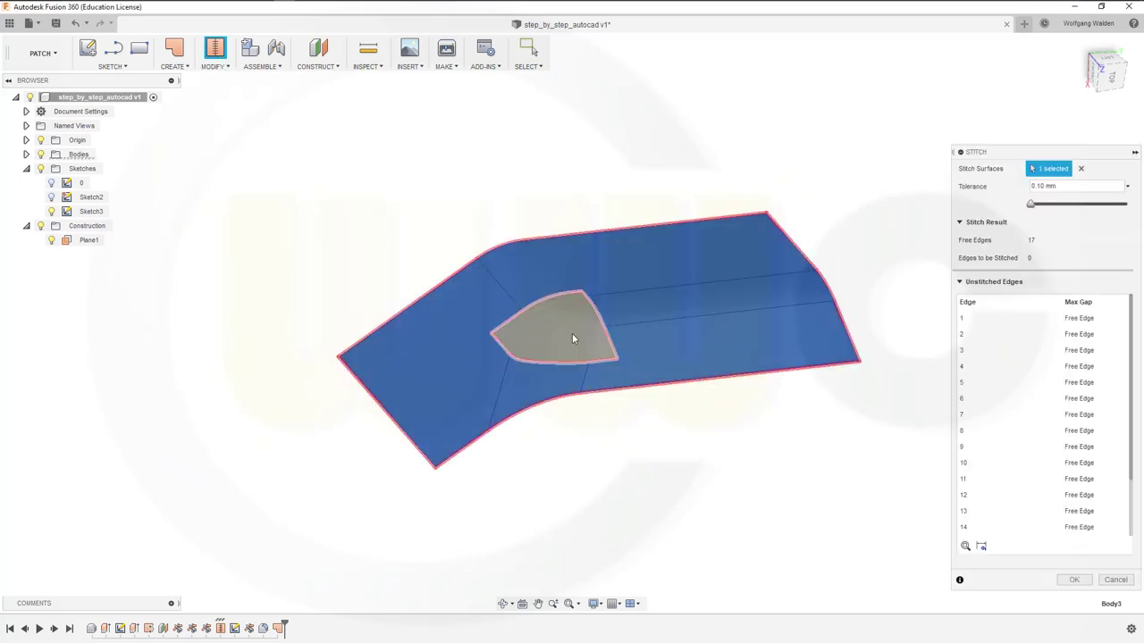
{"action": "left_click", "coordinate": [572, 333]}
{"action": "left_click", "coordinate": [1074, 499]}
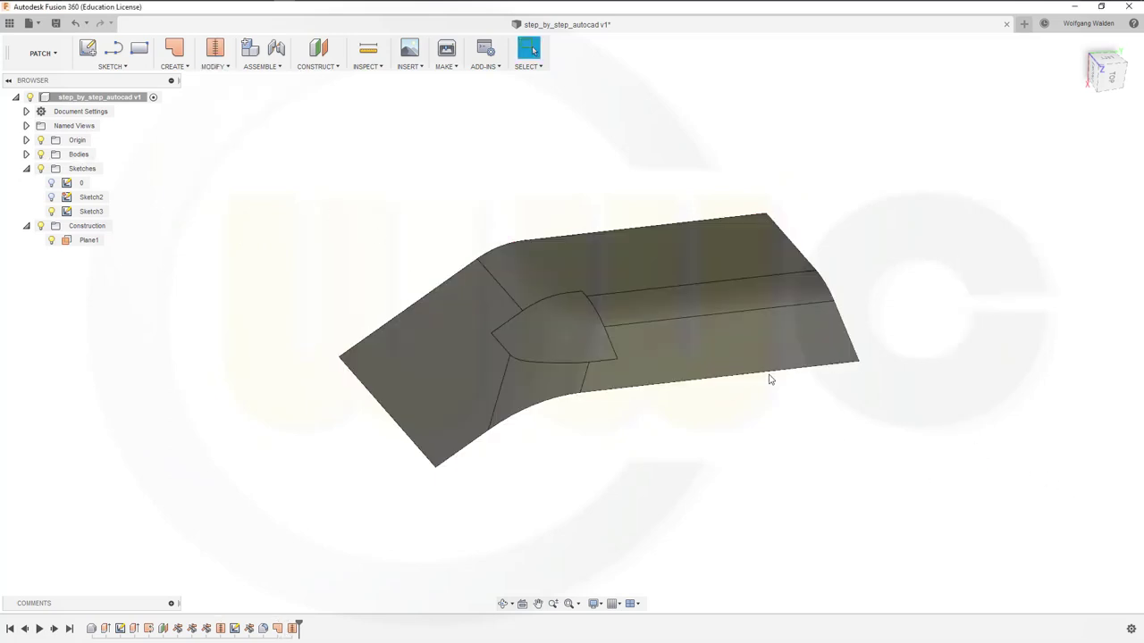
Step: Show sketch 0's curves and create Plane2 through three of its sketch points
{"action": "left_click", "coordinate": [51, 182]}
{"action": "middle_click_drag", "start_coordinate": [638, 467], "coordinate": [685, 467], "text": "shift"}
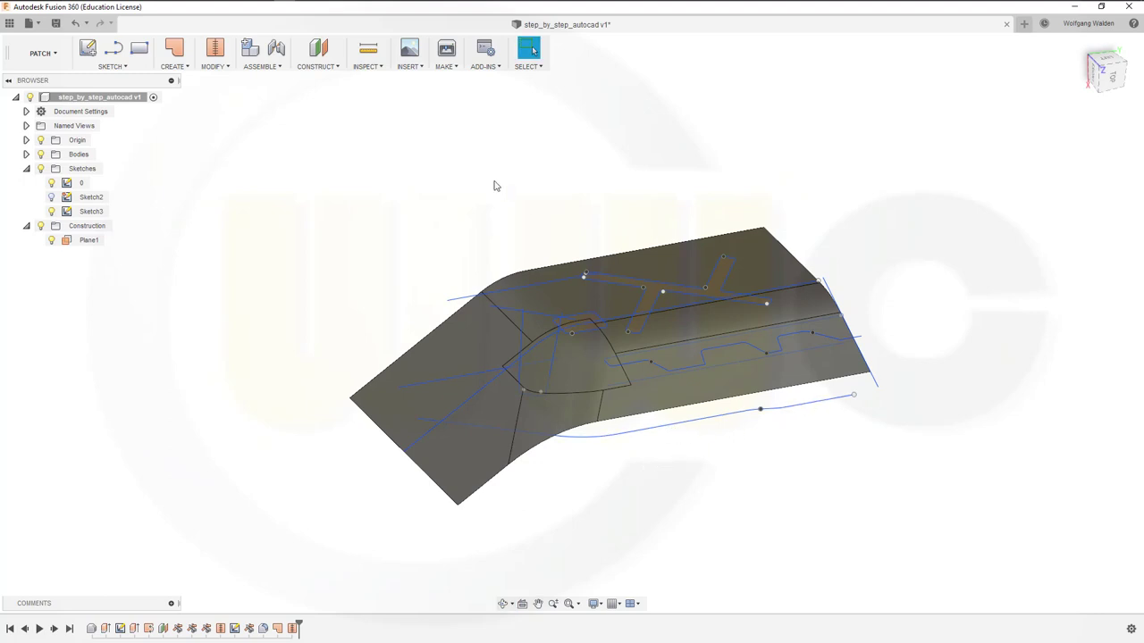
{"action": "left_click", "coordinate": [338, 66]}
{"action": "left_click", "coordinate": [326, 93]}
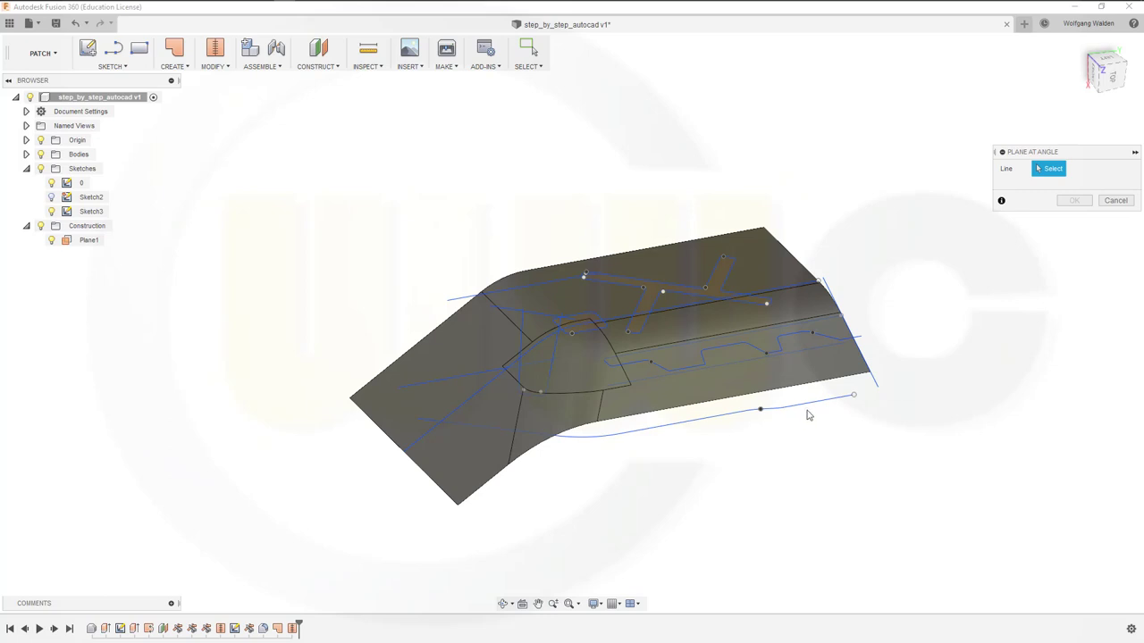
{"action": "left_click", "coordinate": [338, 66]}
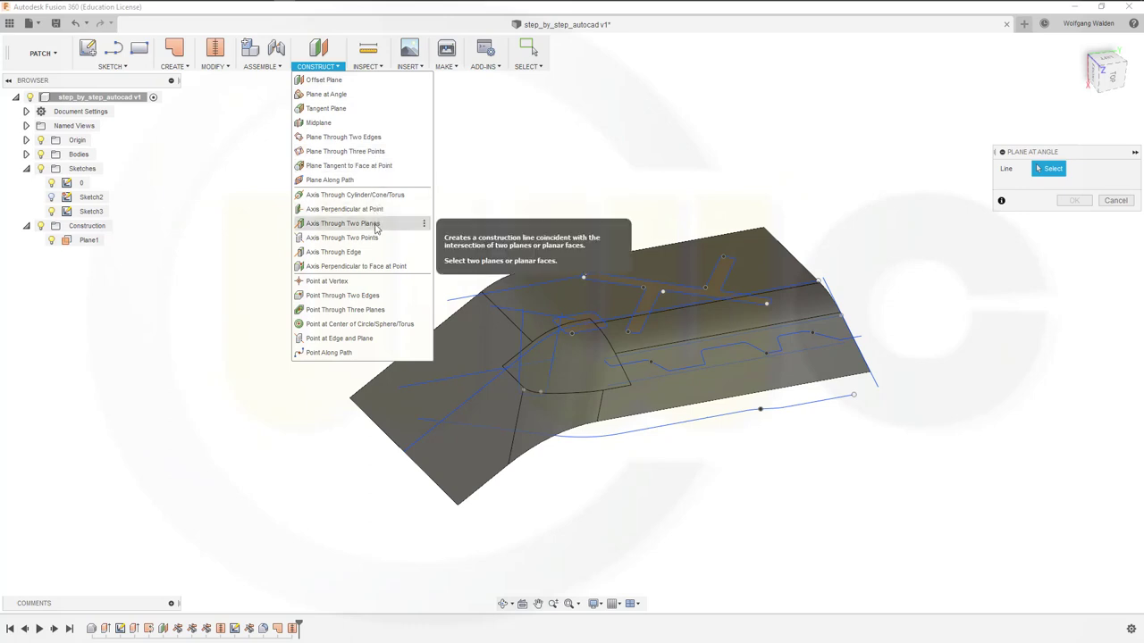
{"action": "left_click", "coordinate": [367, 151]}
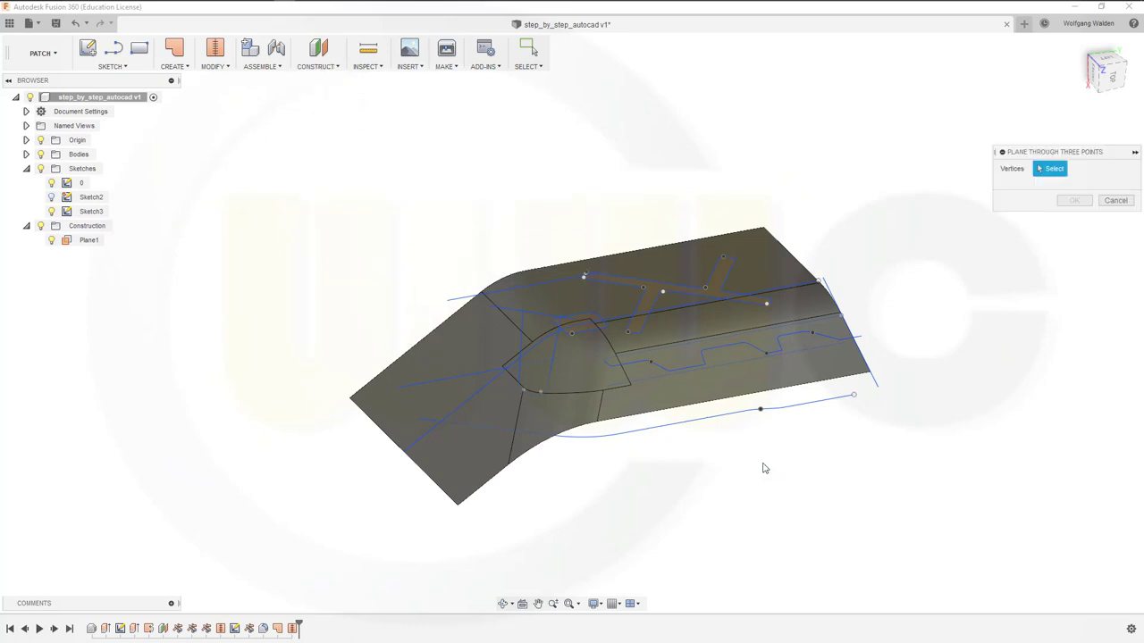
{"action": "left_click", "coordinate": [761, 403]}
{"action": "left_click", "coordinate": [863, 387]}
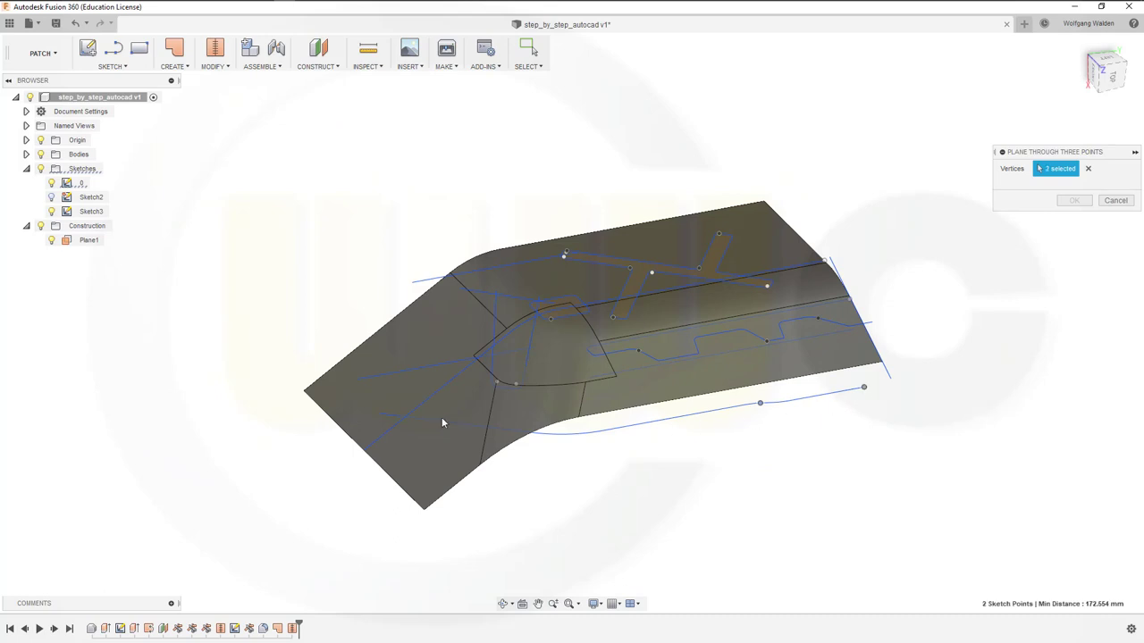
{"action": "left_click", "coordinate": [380, 414]}
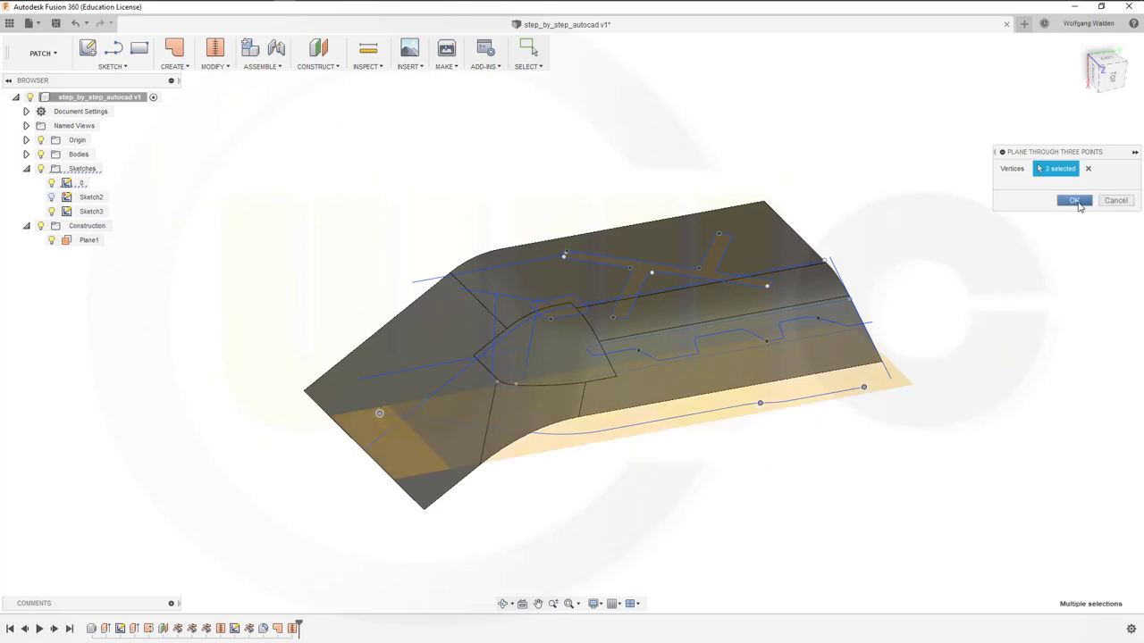
{"action": "left_click", "coordinate": [1075, 201]}
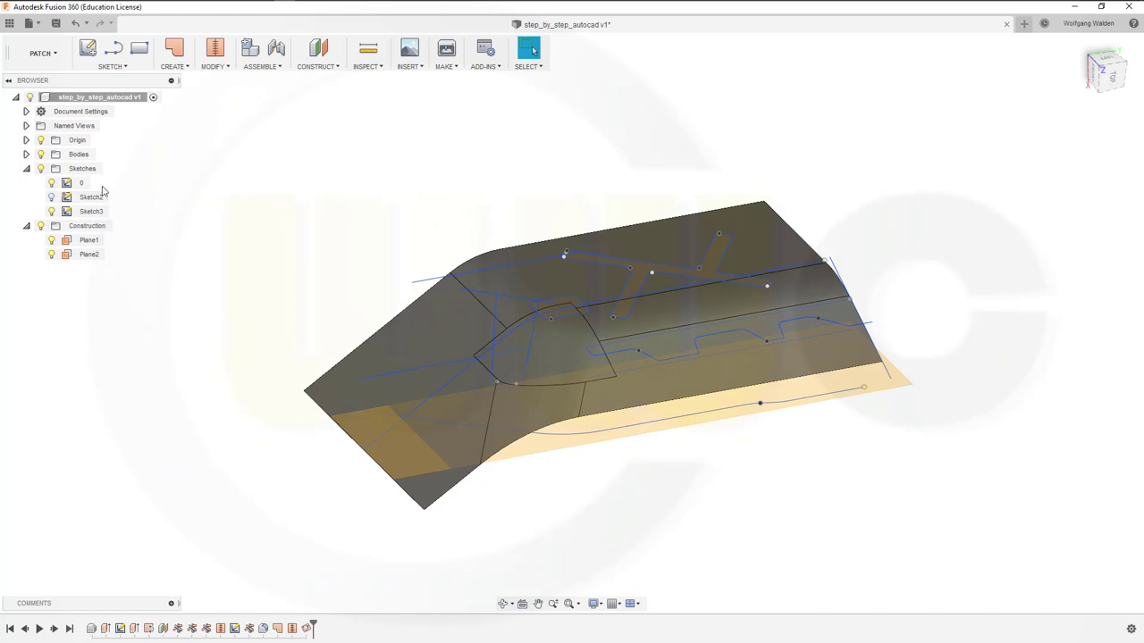
Step: Hide Body5 and start a new sketch on Plane2
{"action": "left_click", "coordinate": [26, 154]}
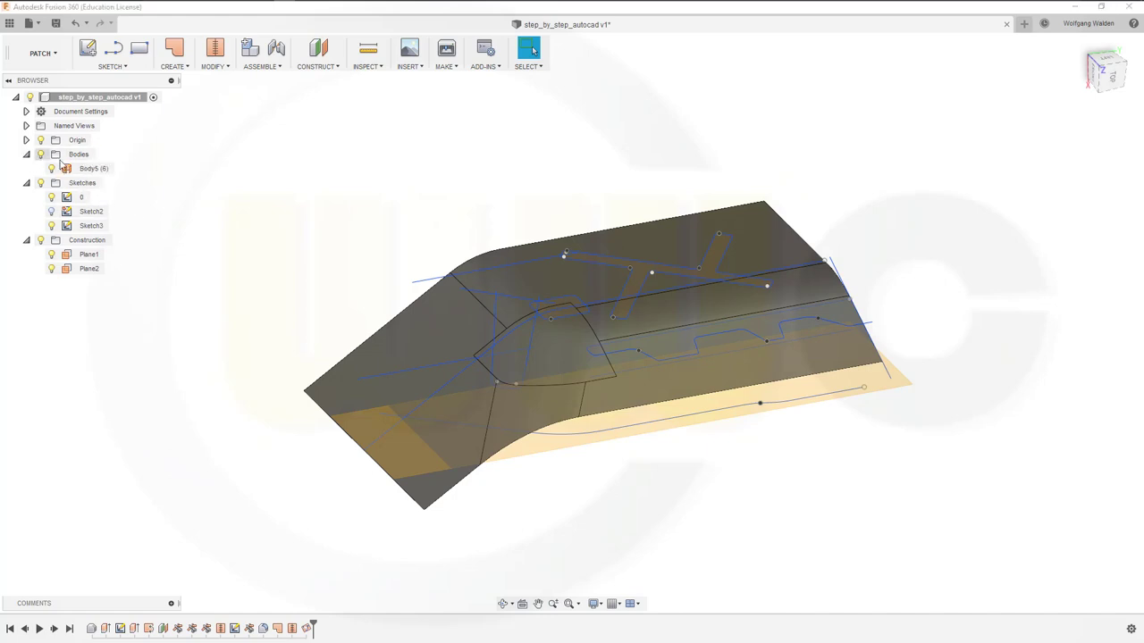
{"action": "left_click", "coordinate": [50, 168]}
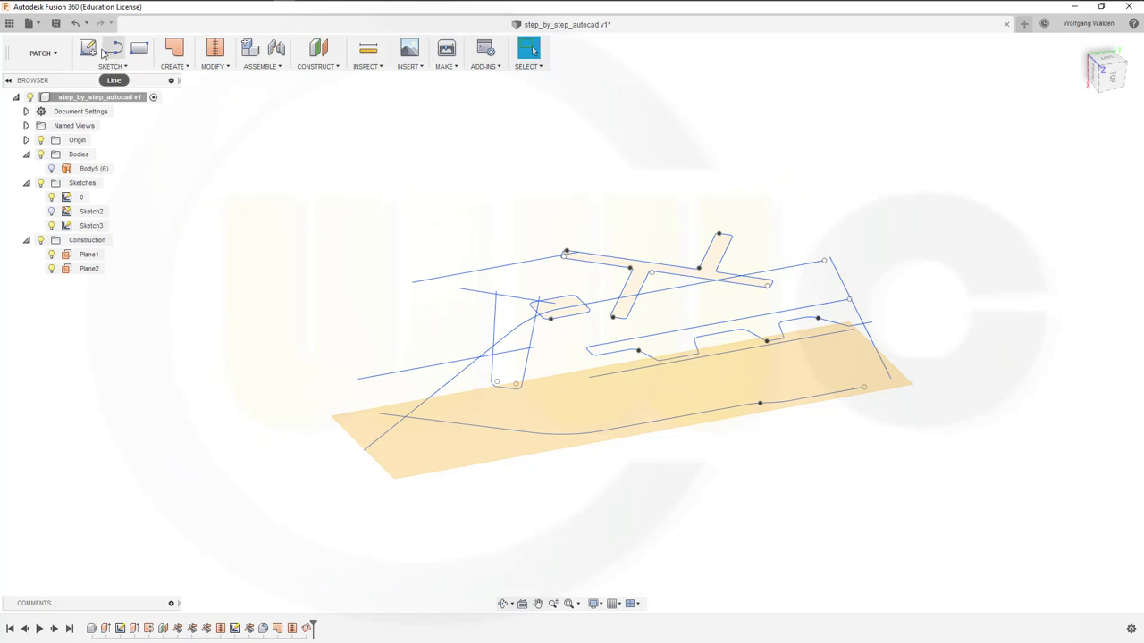
{"action": "left_click", "coordinate": [87, 48]}
{"action": "left_click", "coordinate": [395, 426]}
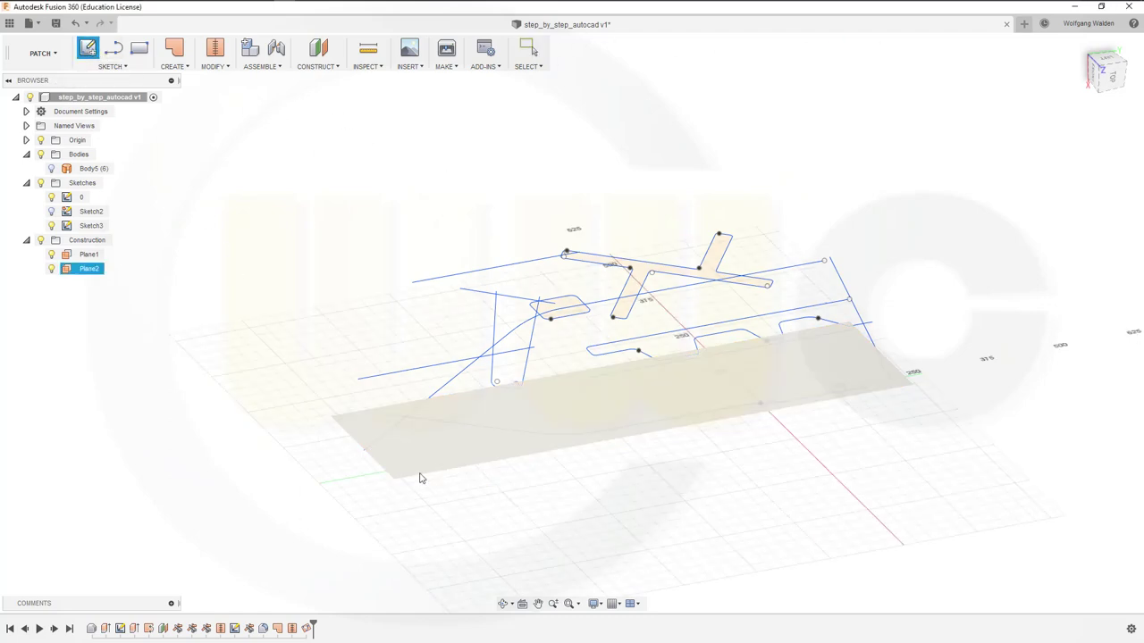
{"action": "left_click", "coordinate": [420, 478]}
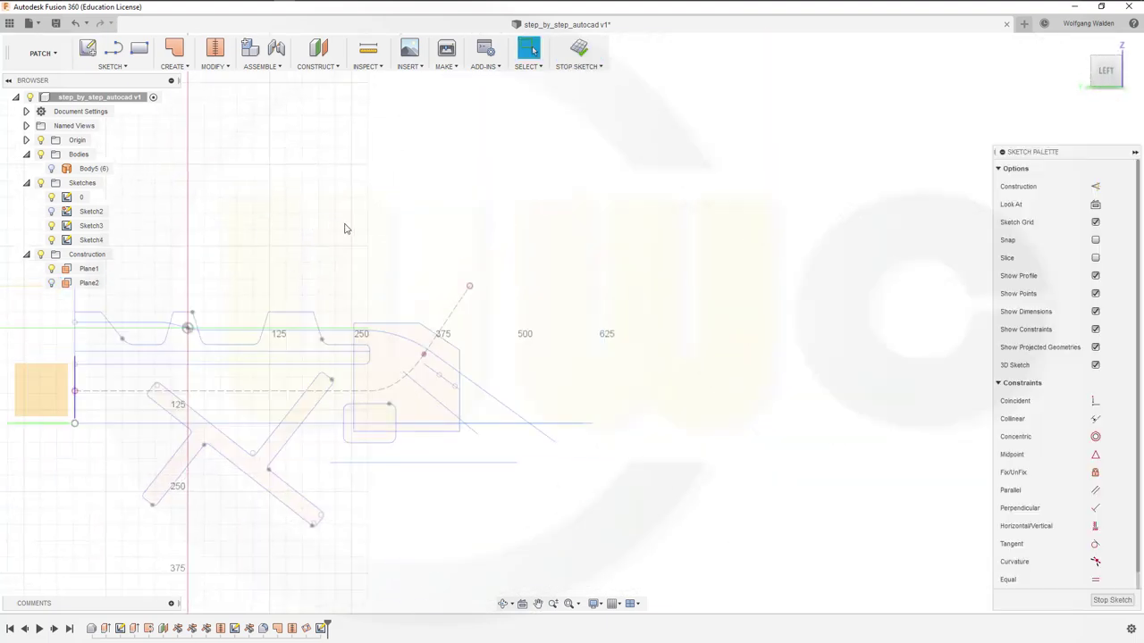
Step: Project the slanted line, the curved edge and the curve near the origin, then finish the sketch
{"action": "key", "text": "p"}
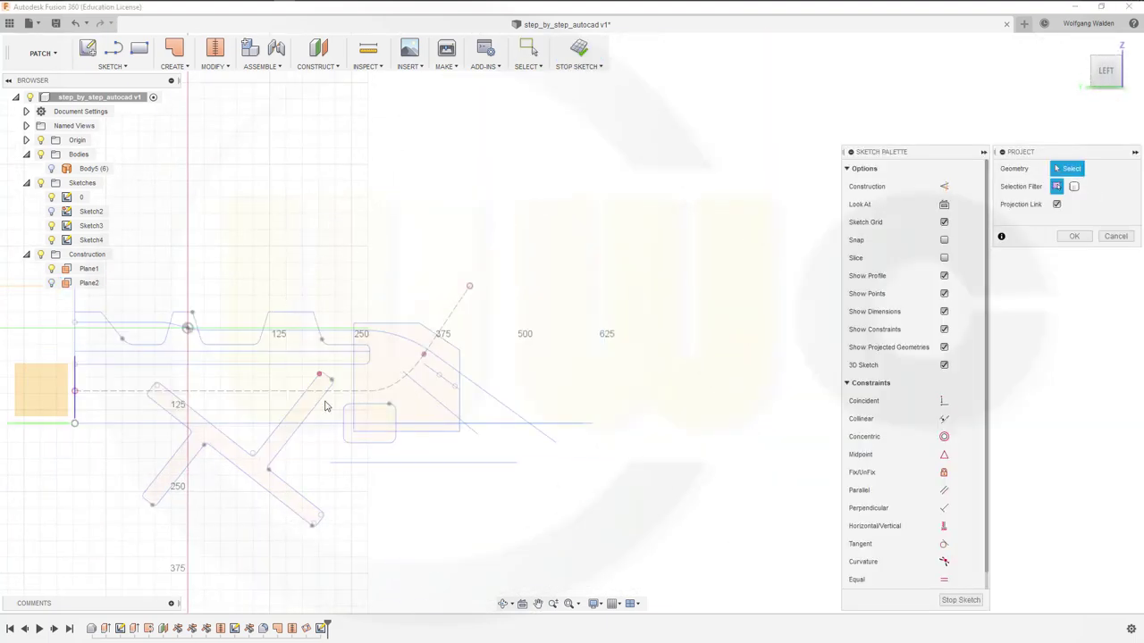
{"action": "mouse_move", "coordinate": [353, 434]}
{"action": "middle_mouse_down"}
{"action": "mouse_move", "coordinate": [569, 428]}
{"action": "mouse_move", "coordinate": [524, 438]}
{"action": "mouse_move", "coordinate": [533, 416]}
{"action": "middle_mouse_up"}
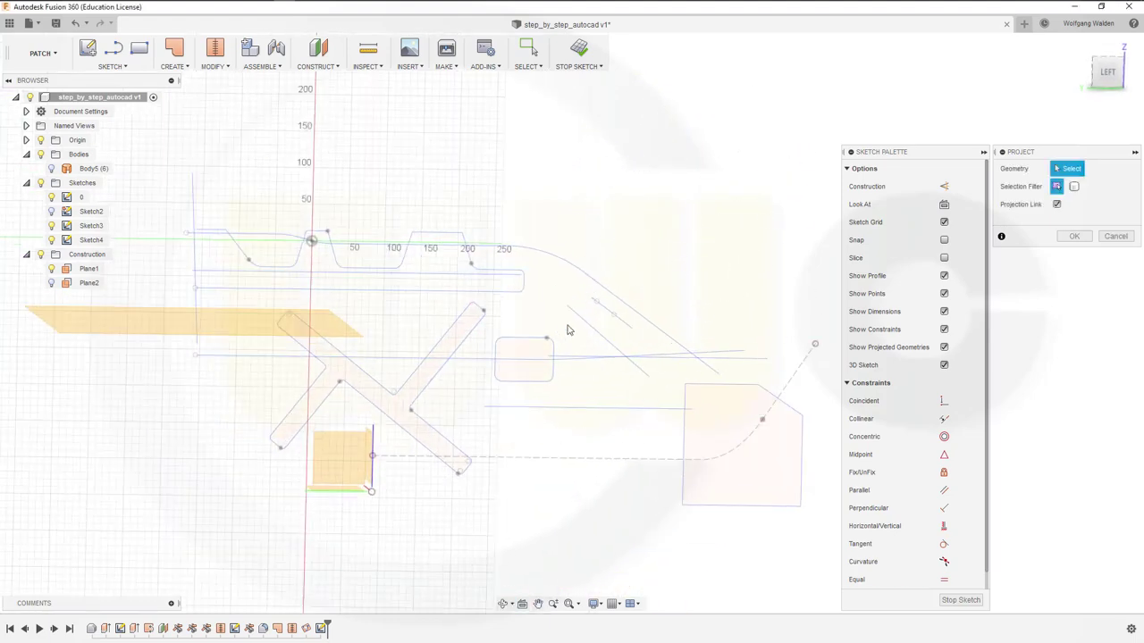
{"action": "scroll", "coordinate": [567, 330], "scroll_direction": "up", "scroll_amount": 2}
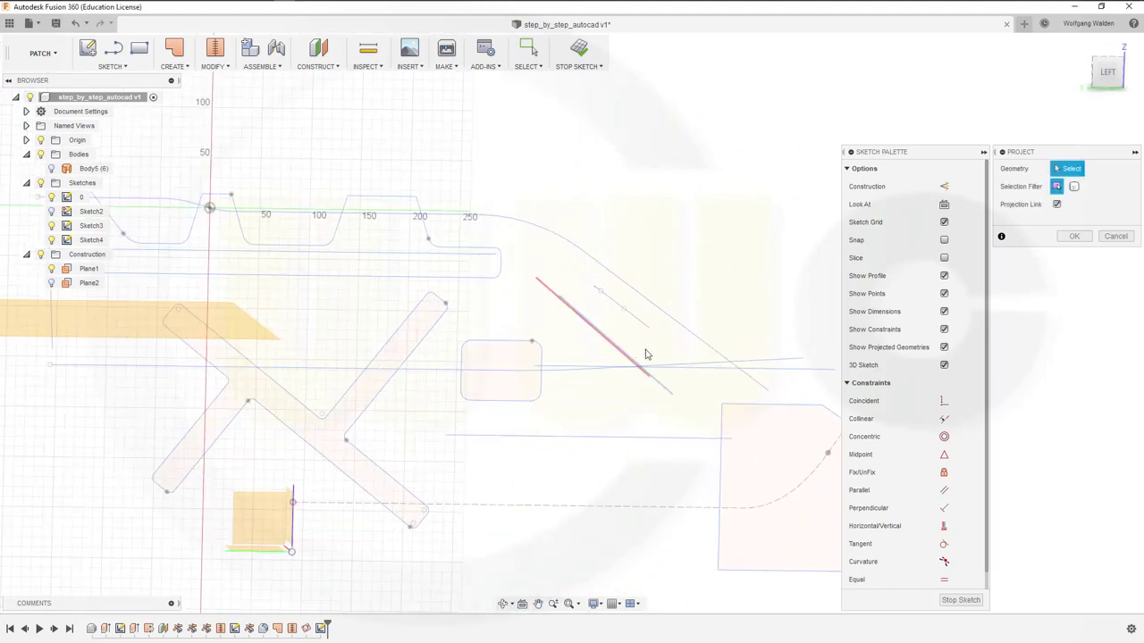
{"action": "left_click", "coordinate": [702, 342]}
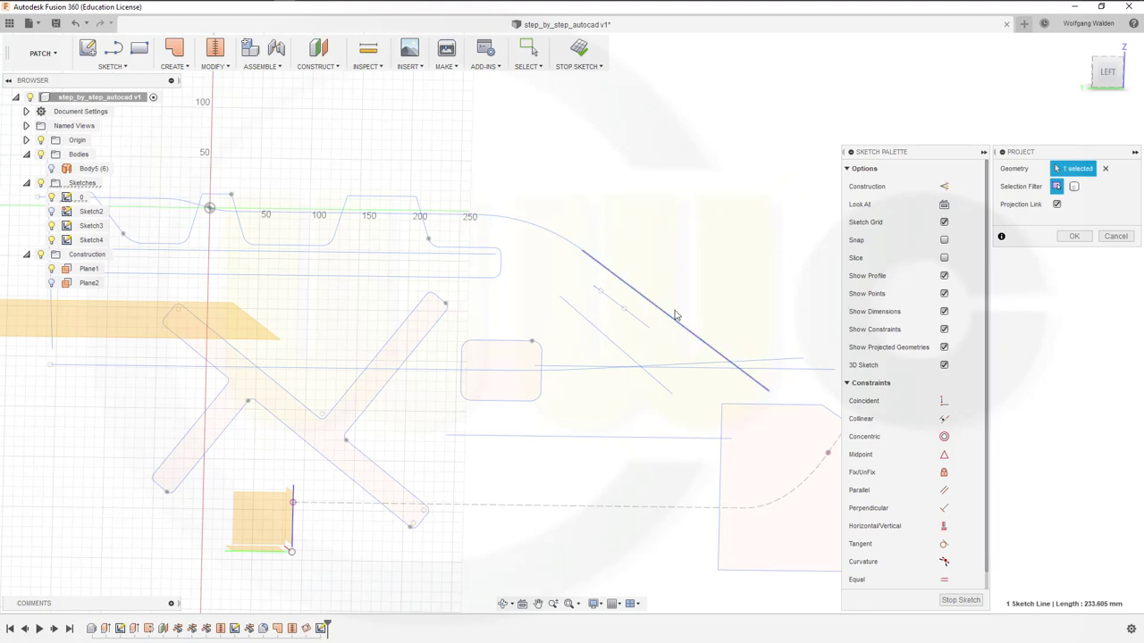
{"action": "left_click", "coordinate": [569, 245]}
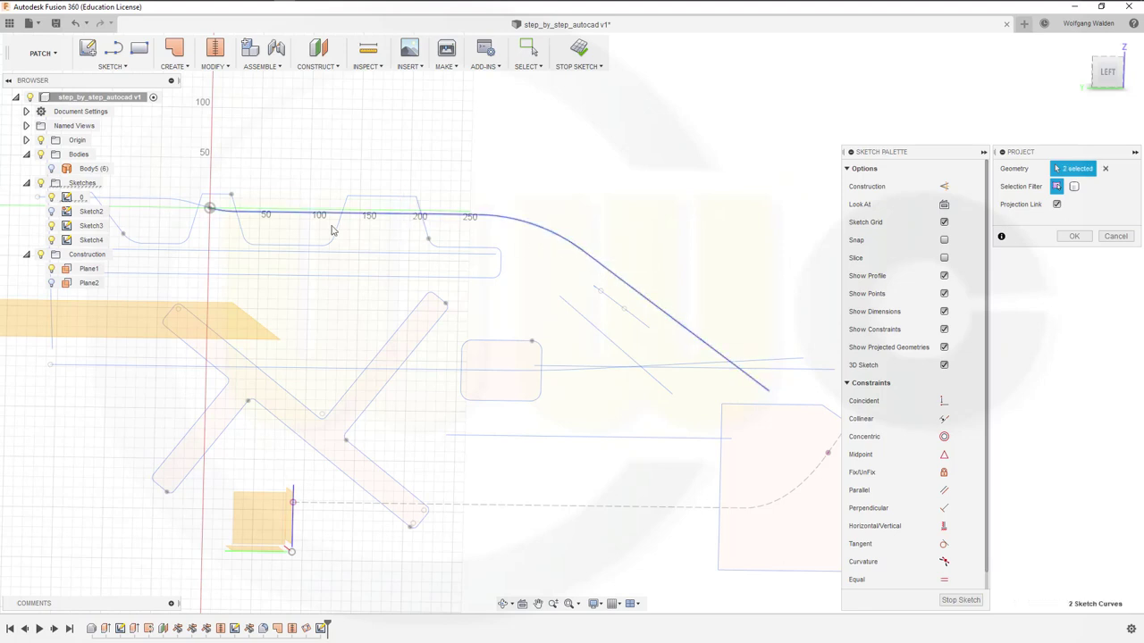
{"action": "left_click", "coordinate": [192, 206]}
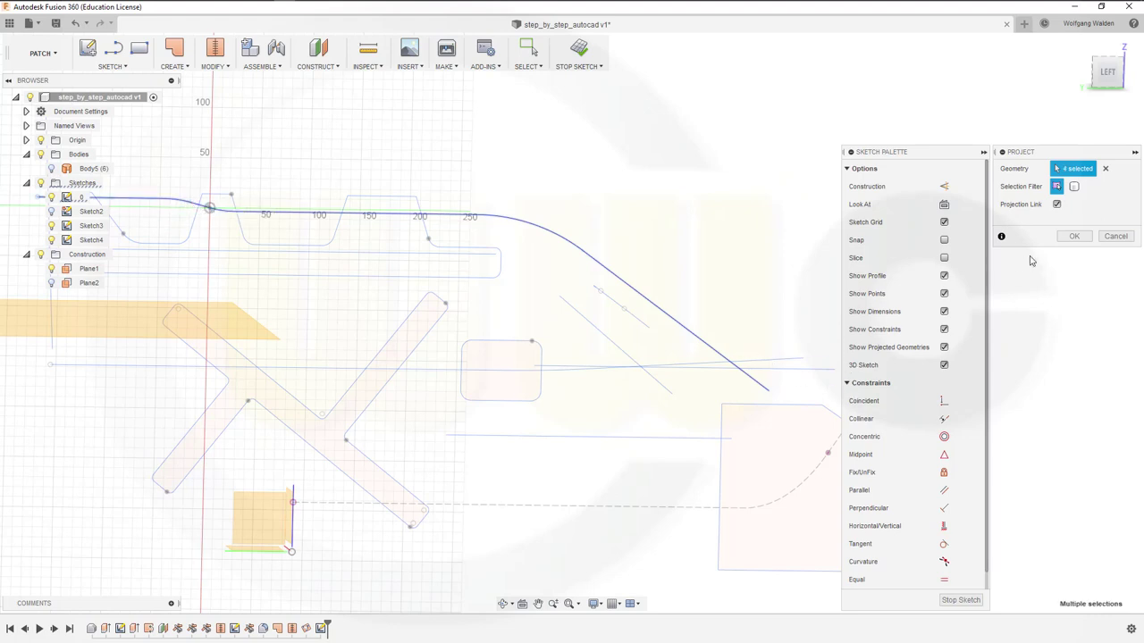
{"action": "left_click", "coordinate": [1074, 235]}
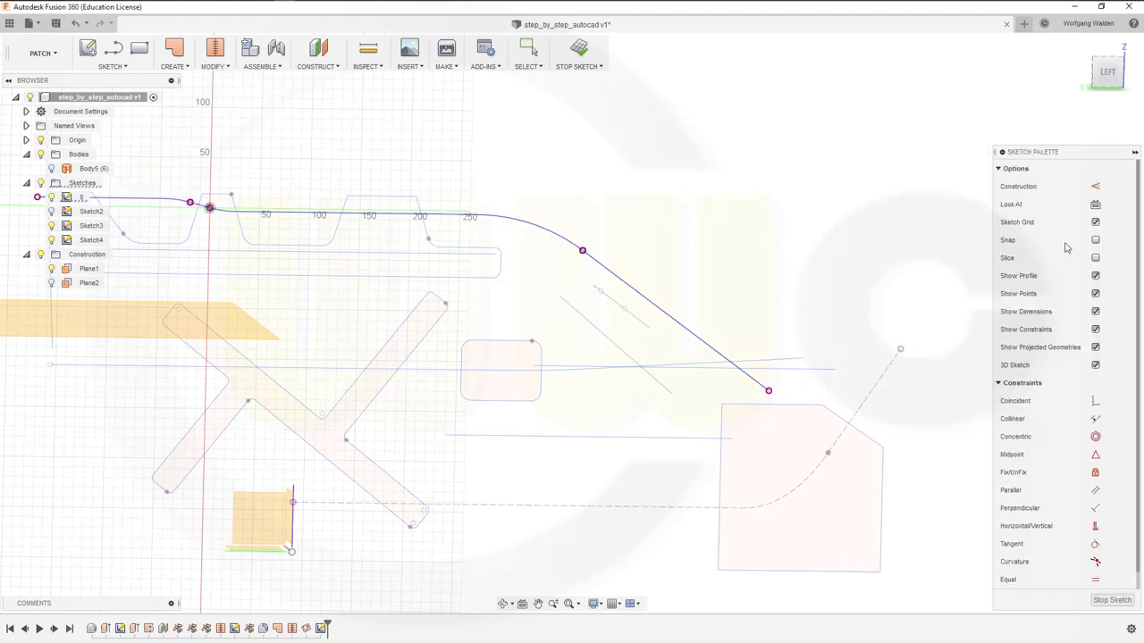
{"action": "left_click", "coordinate": [1111, 599]}
Step: Hide sketch 0 and reframe the view around the body
{"action": "scroll", "coordinate": [471, 394], "scroll_direction": "down", "scroll_amount": 2}
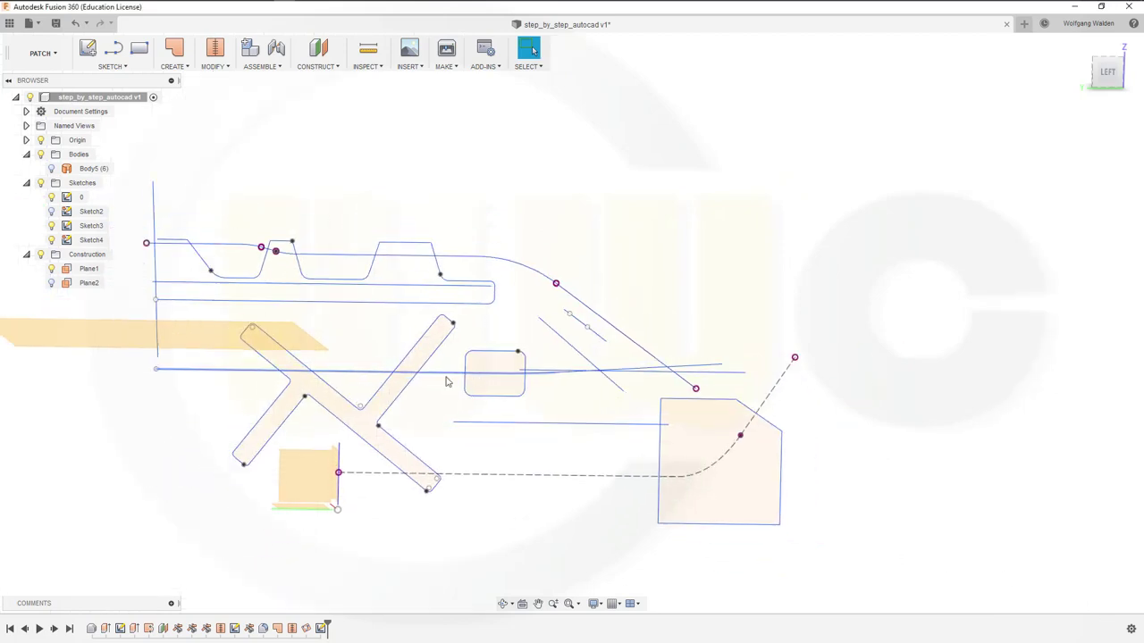
{"action": "scroll", "coordinate": [345, 336], "scroll_direction": "down", "scroll_amount": 1}
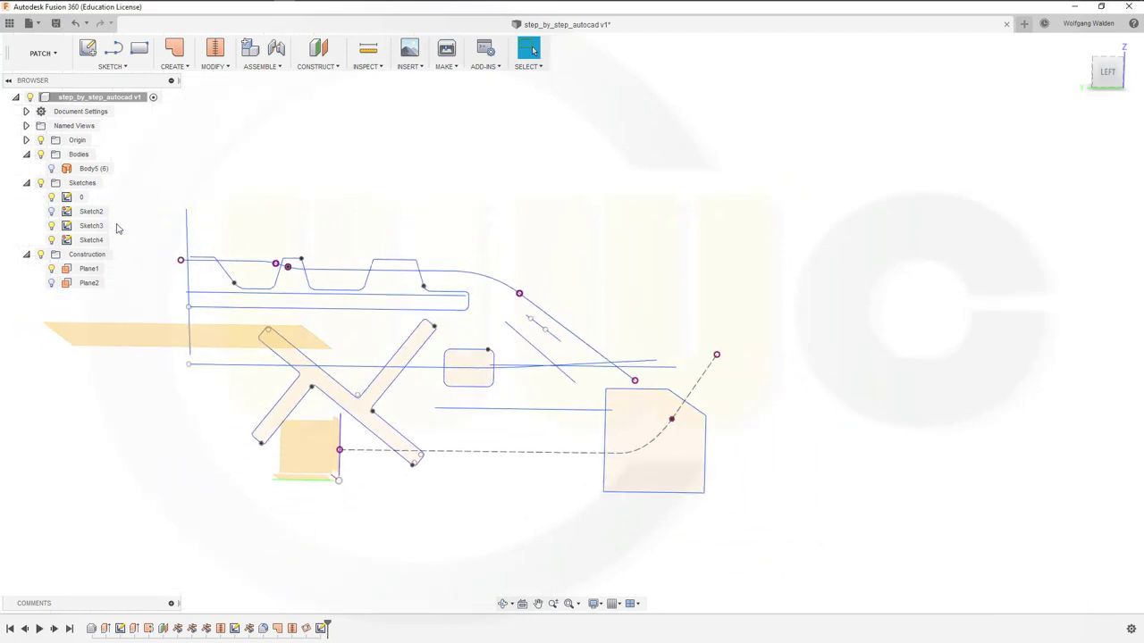
{"action": "left_click", "coordinate": [51, 196]}
{"action": "mouse_move", "coordinate": [327, 372]}
{"action": "middle_mouse_down", "text": "shift"}
{"action": "mouse_move", "coordinate": [348, 294]}
{"action": "mouse_move", "coordinate": [286, 254]}
{"action": "mouse_move", "coordinate": [280, 299]}
{"action": "mouse_move", "coordinate": [523, 358]}
{"action": "mouse_move", "coordinate": [537, 373]}
{"action": "mouse_move", "coordinate": [378, 384]}
{"action": "mouse_move", "coordinate": [391, 470]}
{"action": "mouse_move", "coordinate": [385, 456]}
{"action": "middle_mouse_up", "text": "shift"}
{"action": "scroll", "coordinate": [536, 374], "scroll_direction": "down", "scroll_amount": 3}
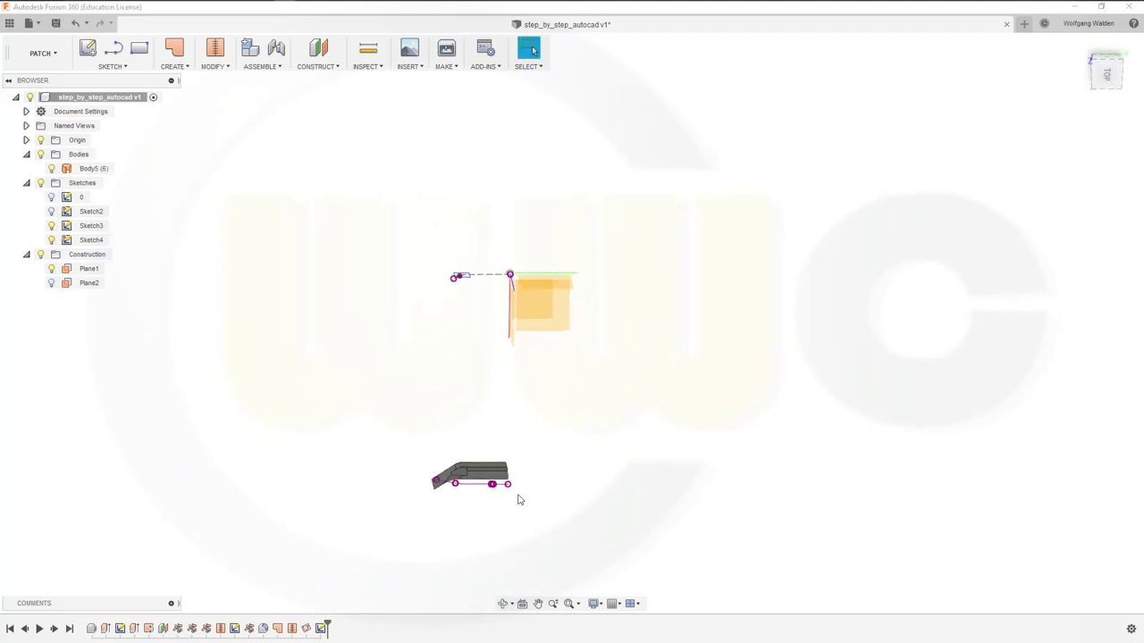
{"action": "scroll", "coordinate": [519, 499], "scroll_direction": "up", "scroll_amount": 6}
{"action": "middle_click_drag", "start_coordinate": [500, 462], "coordinate": [534, 453]}
Step: Begin a two-sided extrude of the projected curve and its straight right-hand segment
{"action": "left_click", "coordinate": [483, 327]}
{"action": "left_click", "coordinate": [187, 67]}
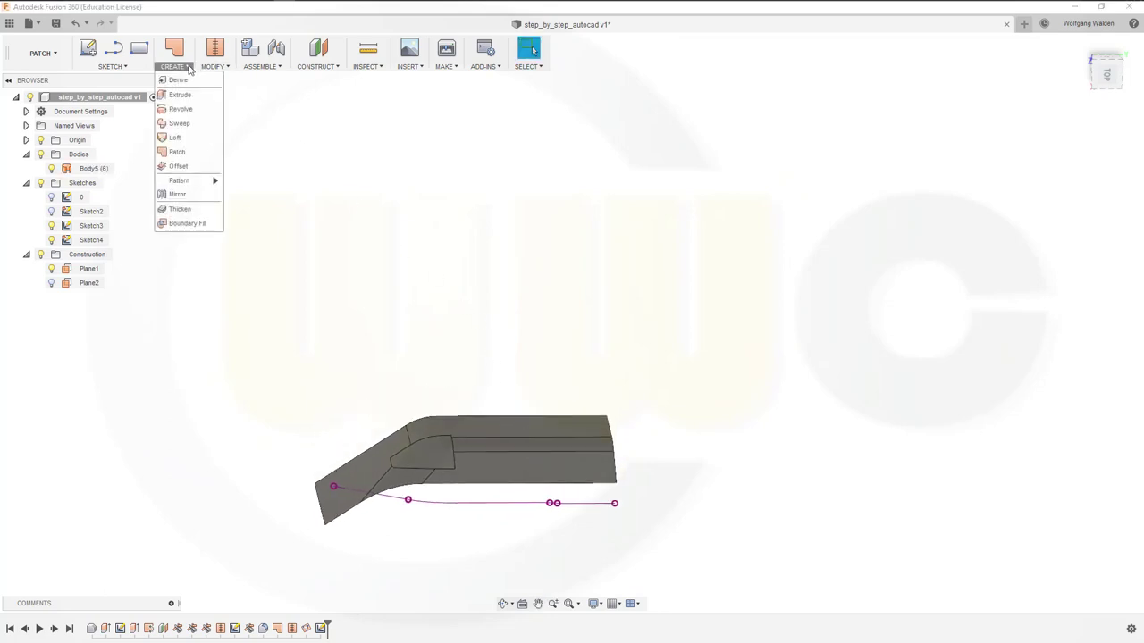
{"action": "left_click", "coordinate": [185, 96]}
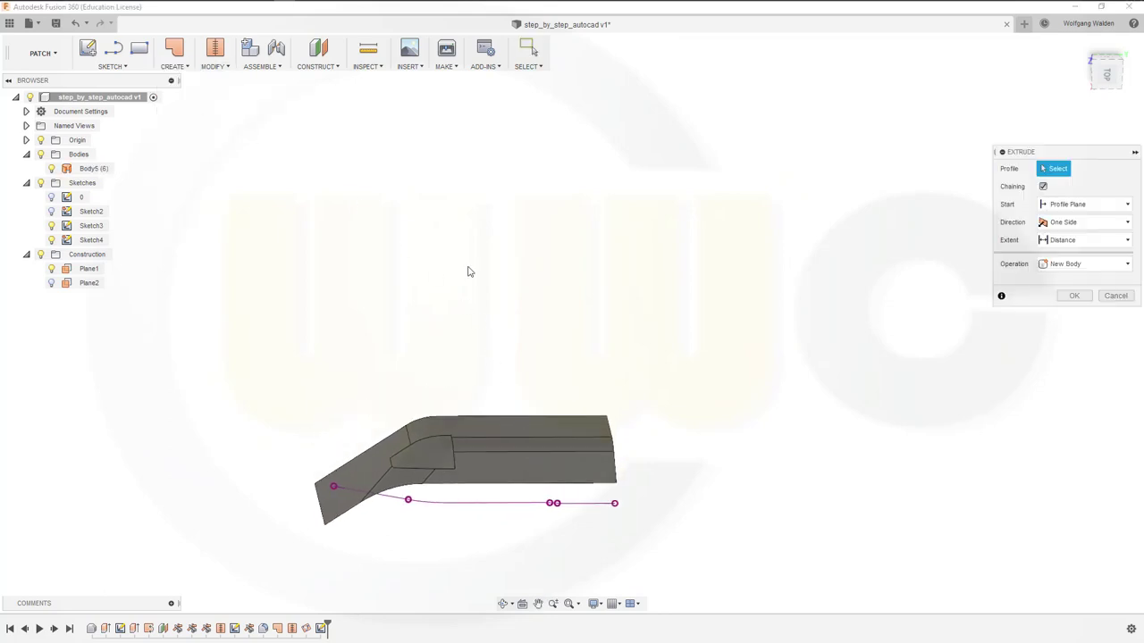
{"action": "left_click", "coordinate": [438, 506]}
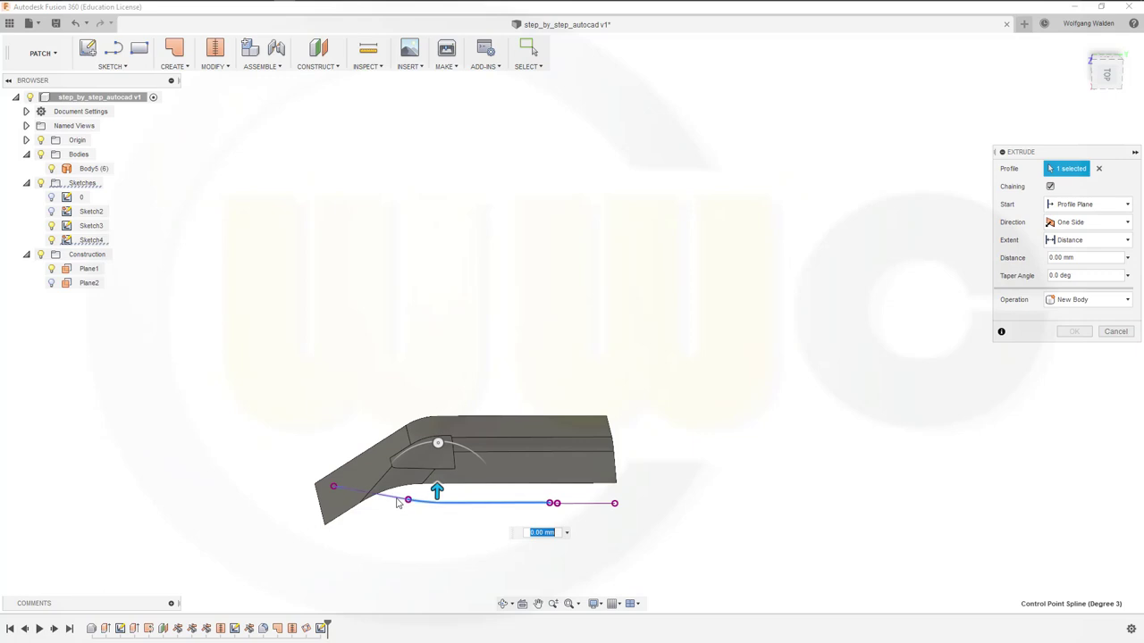
{"action": "left_click", "coordinate": [579, 507]}
{"action": "scroll", "coordinate": [561, 500], "scroll_direction": "up", "scroll_amount": 3}
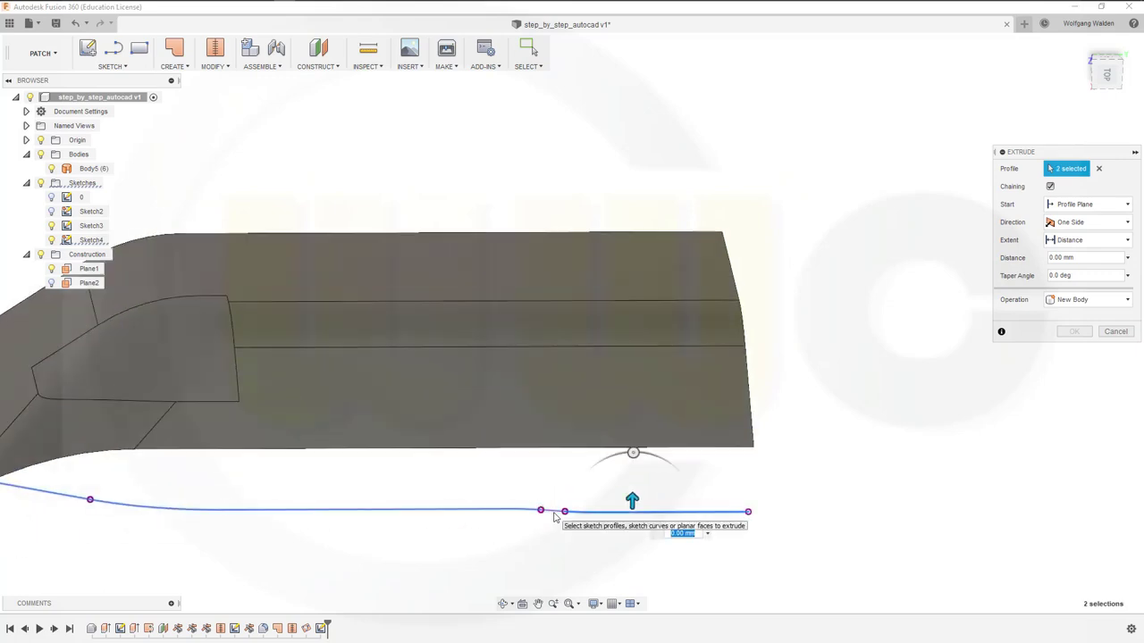
{"action": "scroll", "coordinate": [572, 579], "scroll_direction": "down", "scroll_amount": 3}
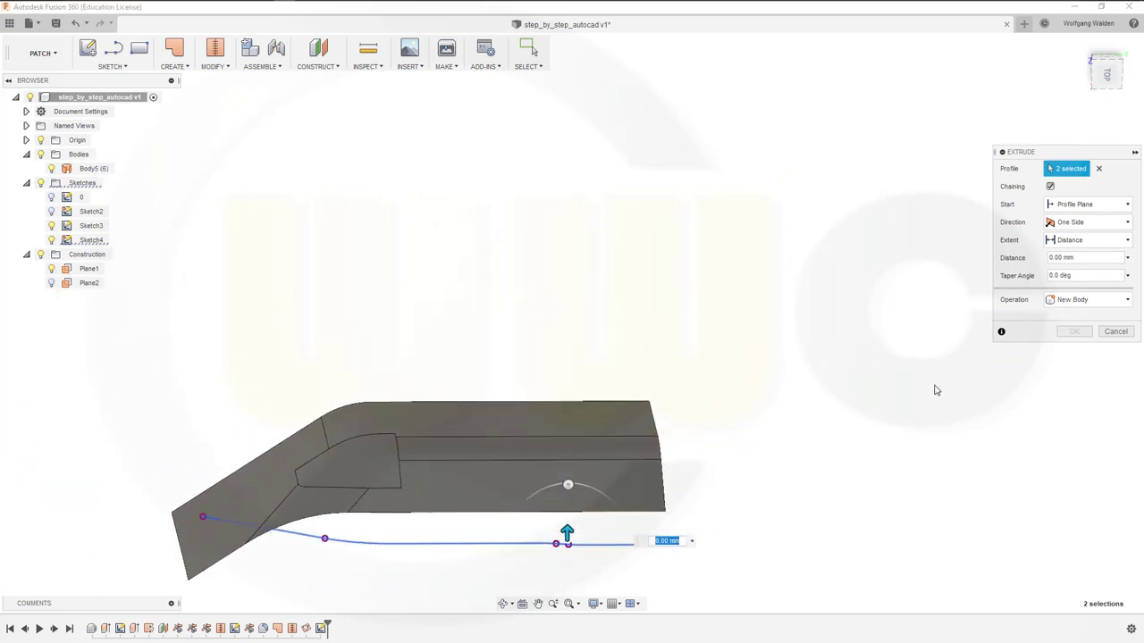
{"action": "left_click", "coordinate": [1127, 223]}
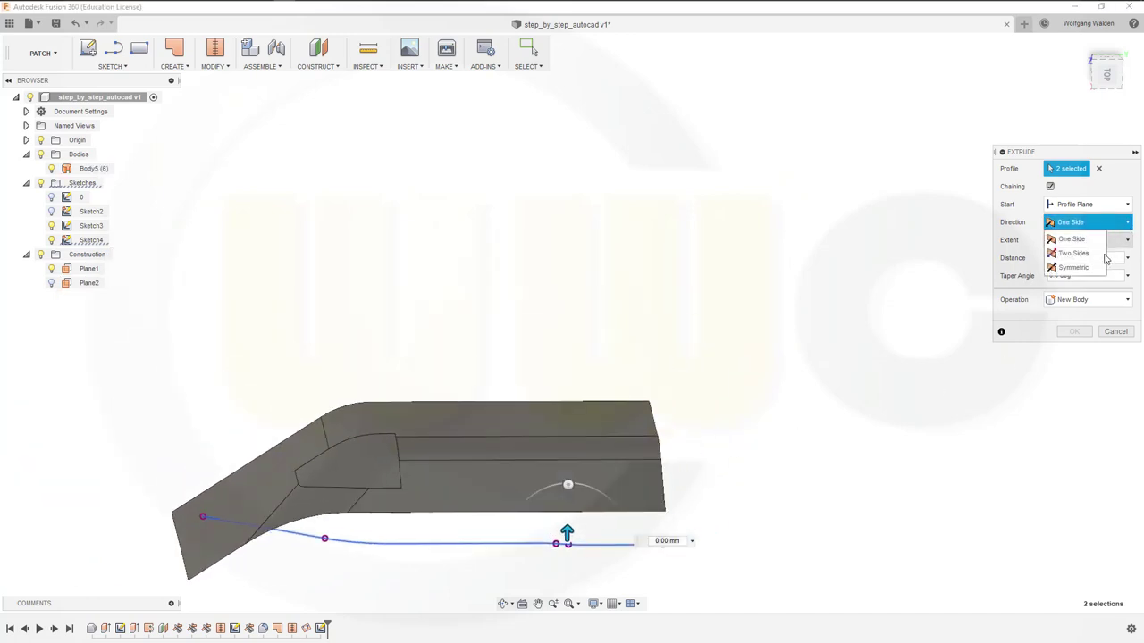
{"action": "left_click", "coordinate": [1101, 255]}
Step: Extrude side one 150 mm with −10° taper and side two 75 mm as new bodies
{"action": "middle_click_drag", "start_coordinate": [690, 476], "coordinate": [562, 469], "text": "shift"}
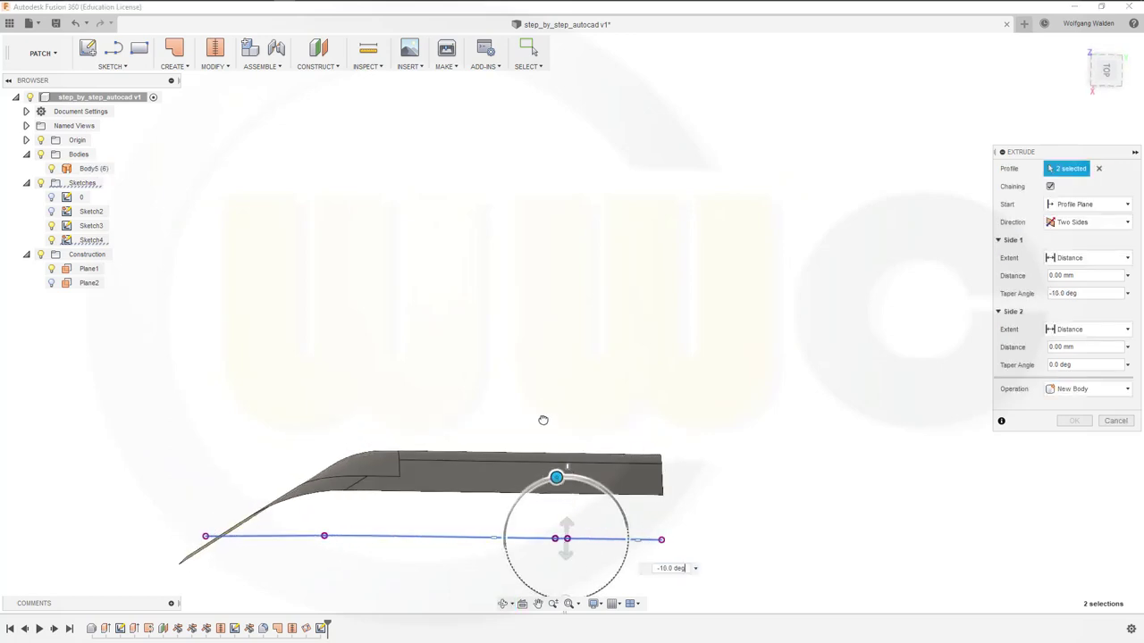
{"action": "mouse_move", "coordinate": [563, 473]}
{"action": "left_mouse_down"}
{"action": "mouse_move", "coordinate": [550, 454]}
{"action": "mouse_move", "coordinate": [556, 482]}
{"action": "left_mouse_up"}
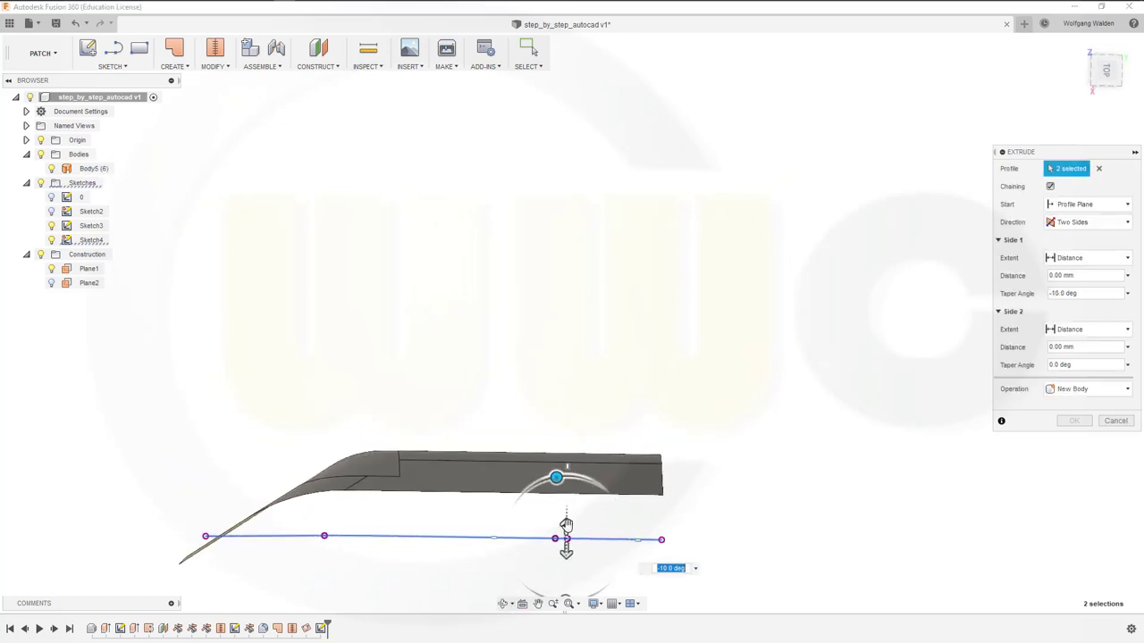
{"action": "left_click_drag", "start_coordinate": [567, 537], "coordinate": [569, 429]}
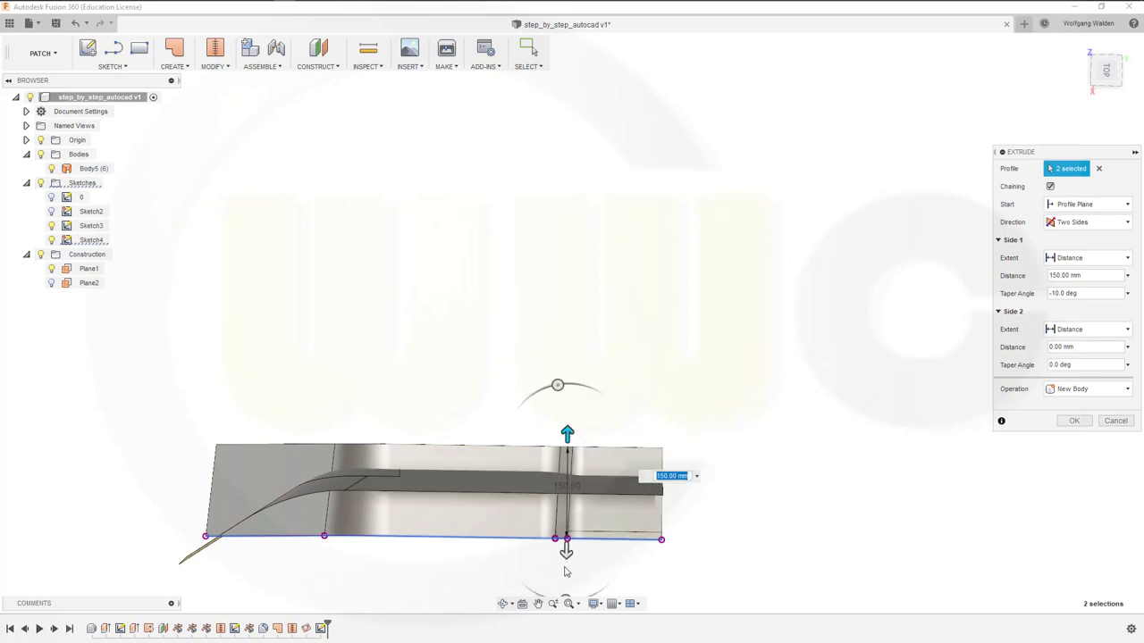
{"action": "left_click_drag", "start_coordinate": [566, 553], "coordinate": [555, 597]}
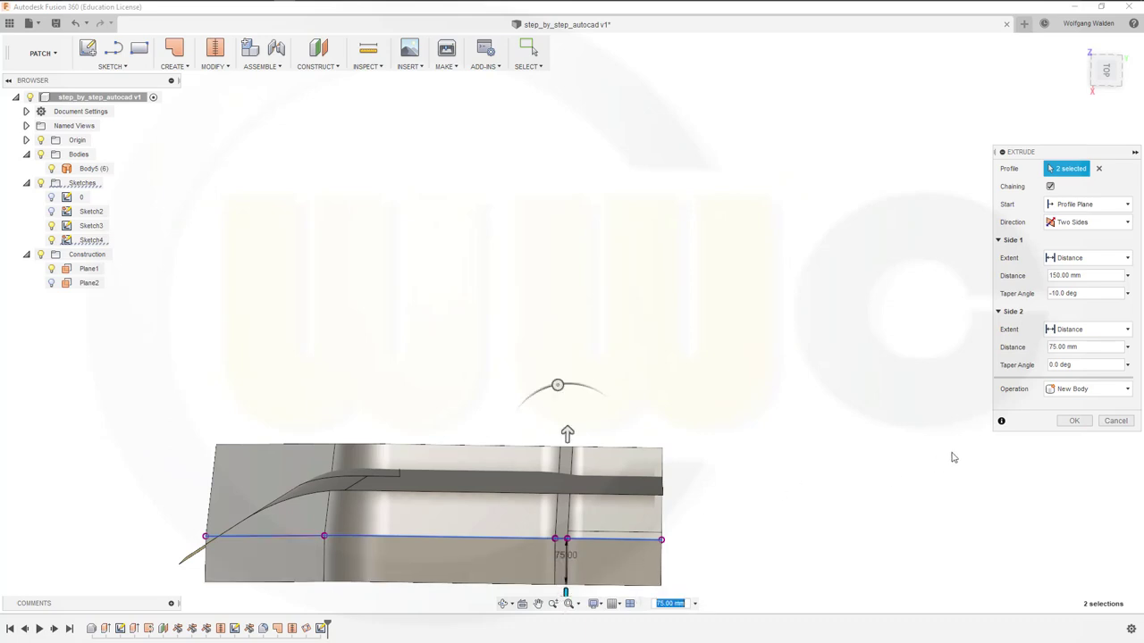
{"action": "left_click", "coordinate": [1074, 420]}
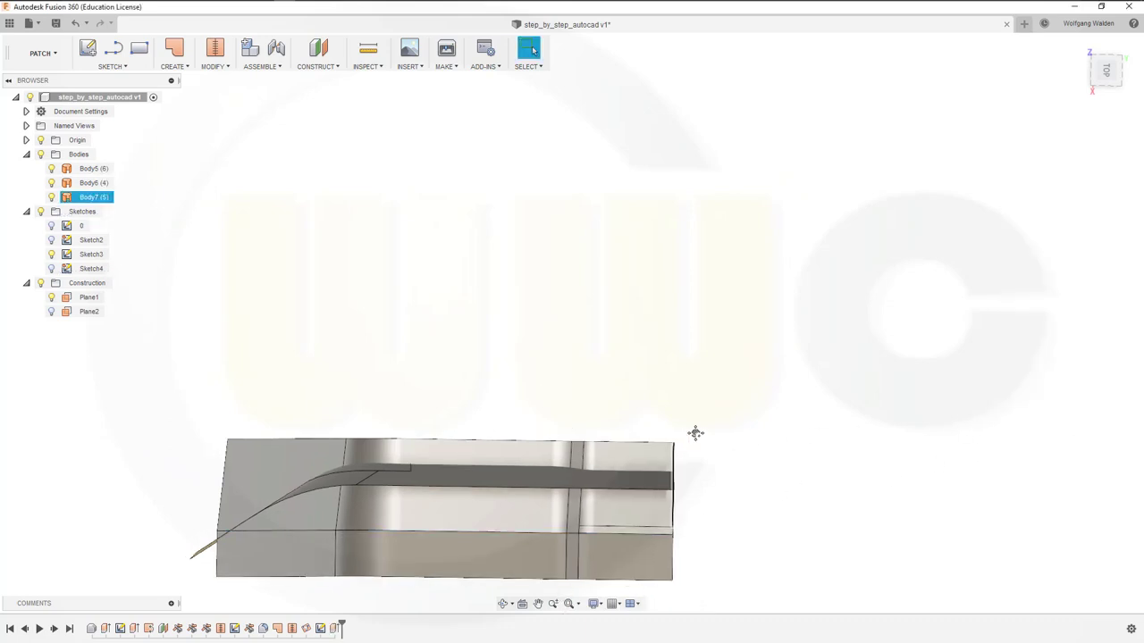
{"action": "middle_click_drag", "start_coordinate": [656, 421], "coordinate": [719, 469], "text": "shift"}
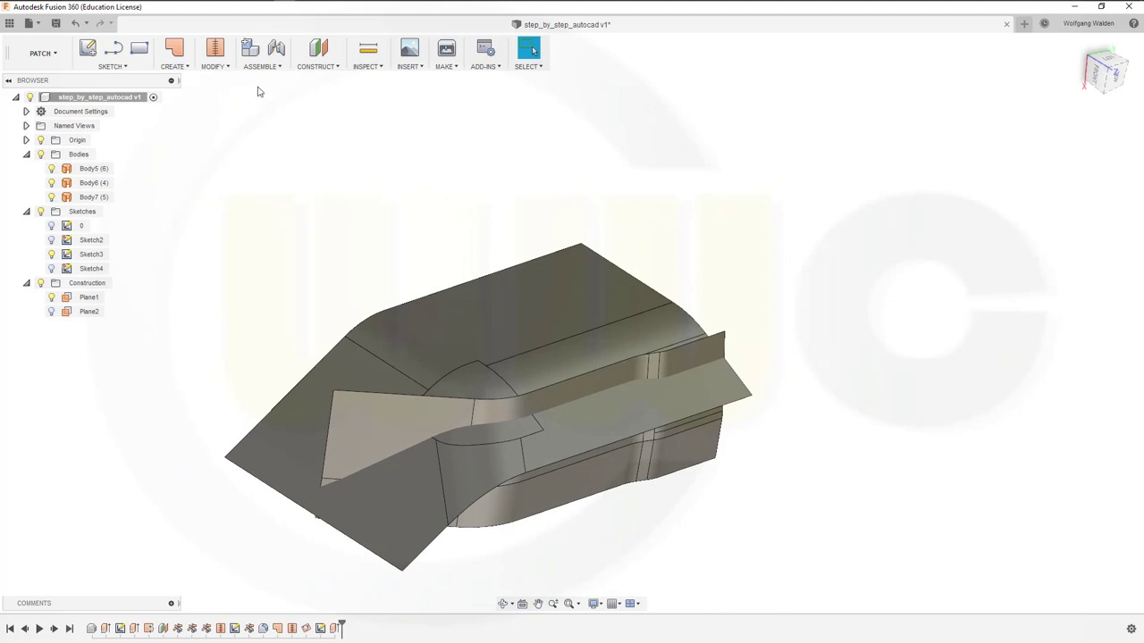
{"action": "left_click", "coordinate": [215, 67]}
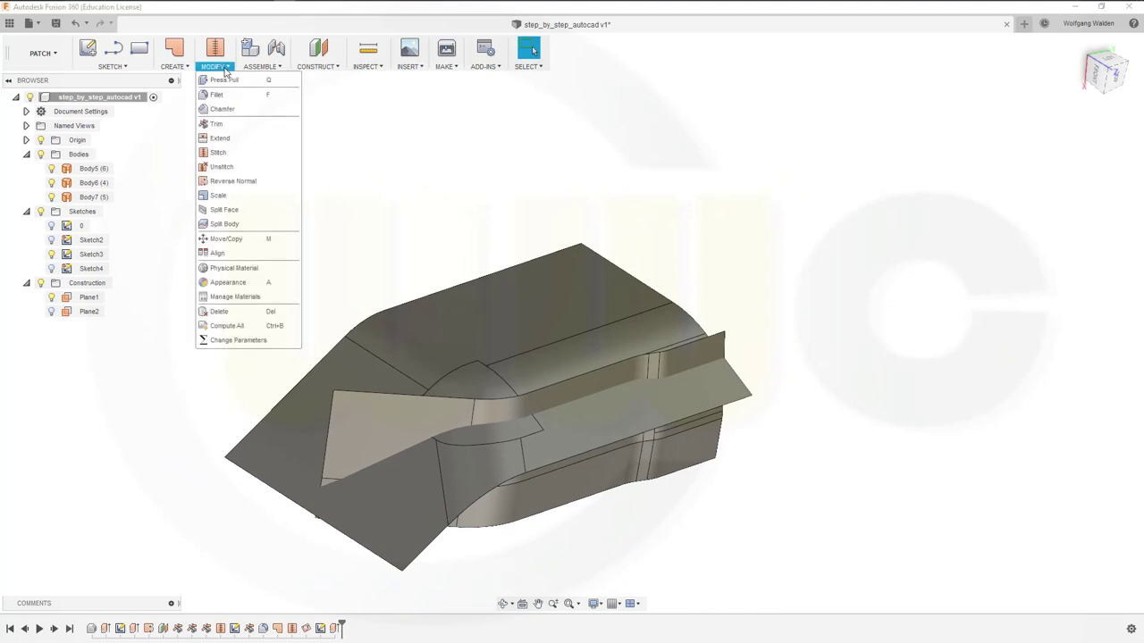
{"action": "left_click", "coordinate": [218, 124]}
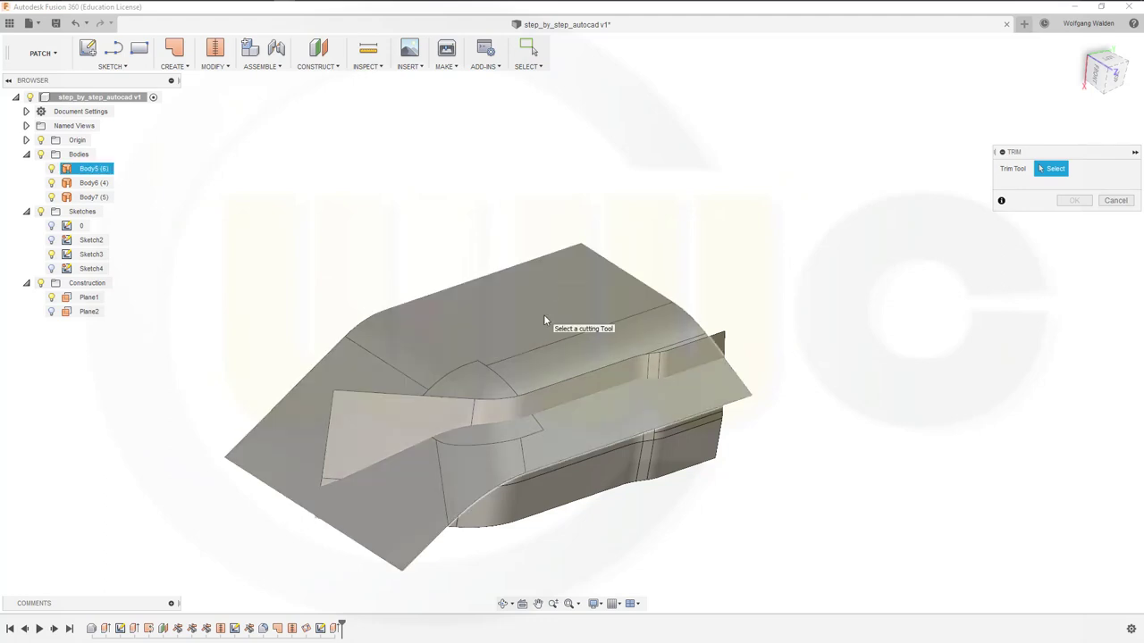
{"action": "left_click", "coordinate": [399, 424]}
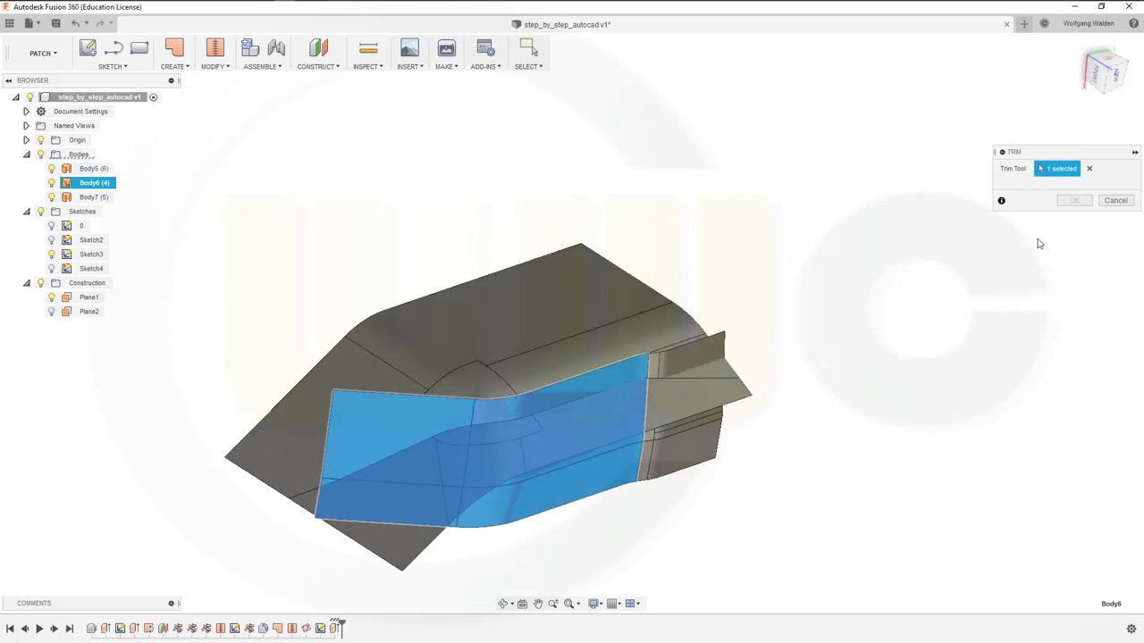
{"action": "left_click", "coordinate": [1089, 169]}
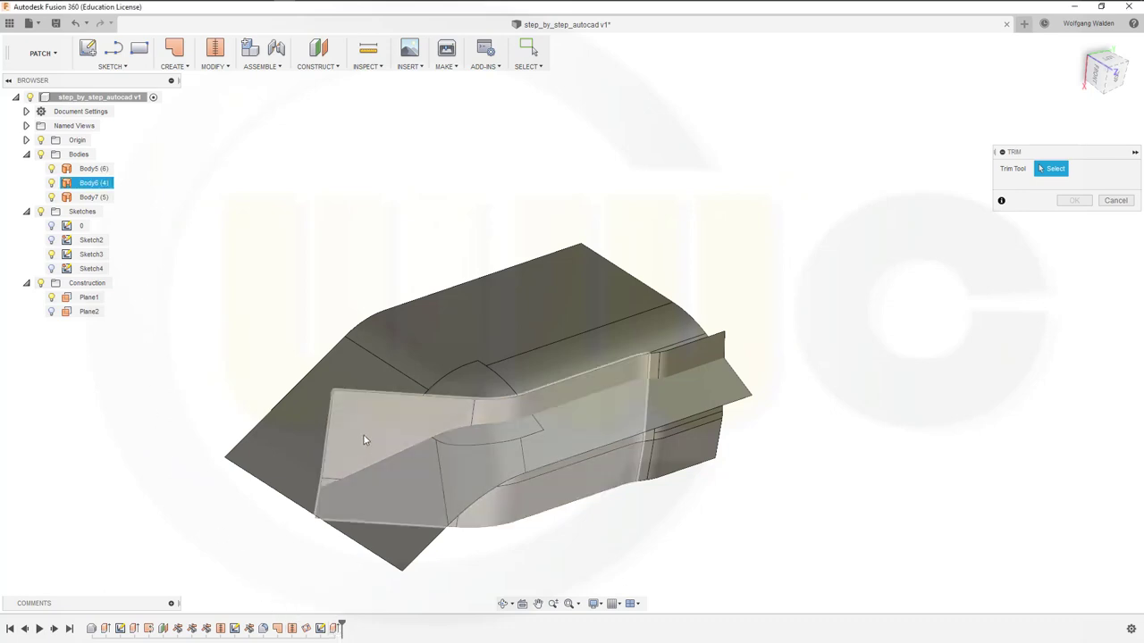
{"action": "left_click", "coordinate": [637, 372]}
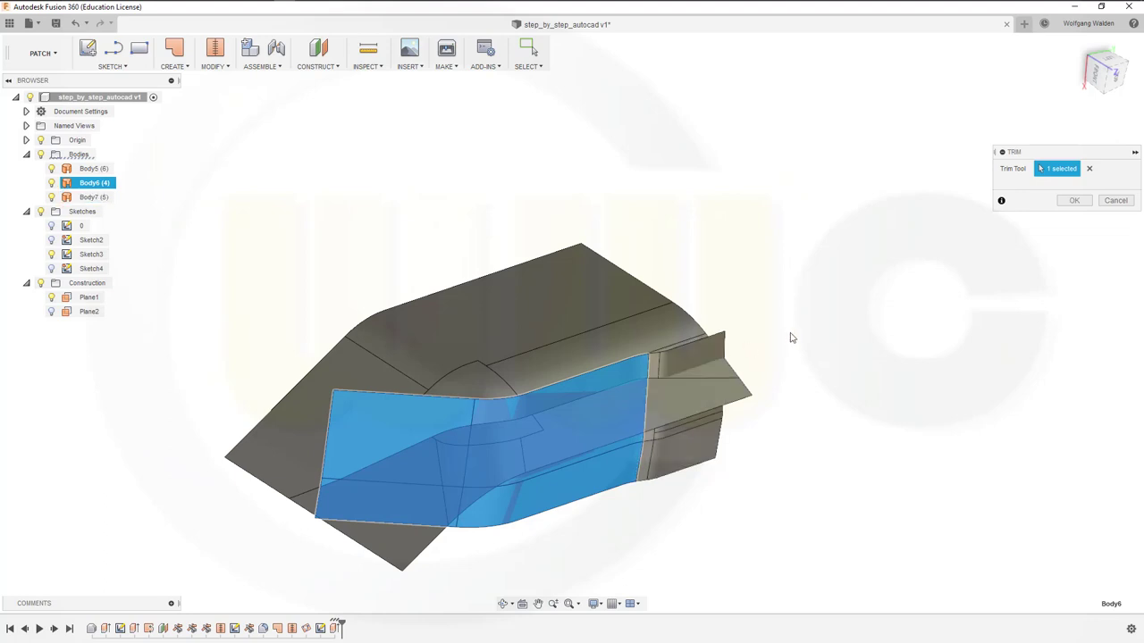
{"action": "left_click", "coordinate": [1113, 200]}
{"action": "scroll", "coordinate": [638, 374], "scroll_direction": "up", "scroll_amount": 5}
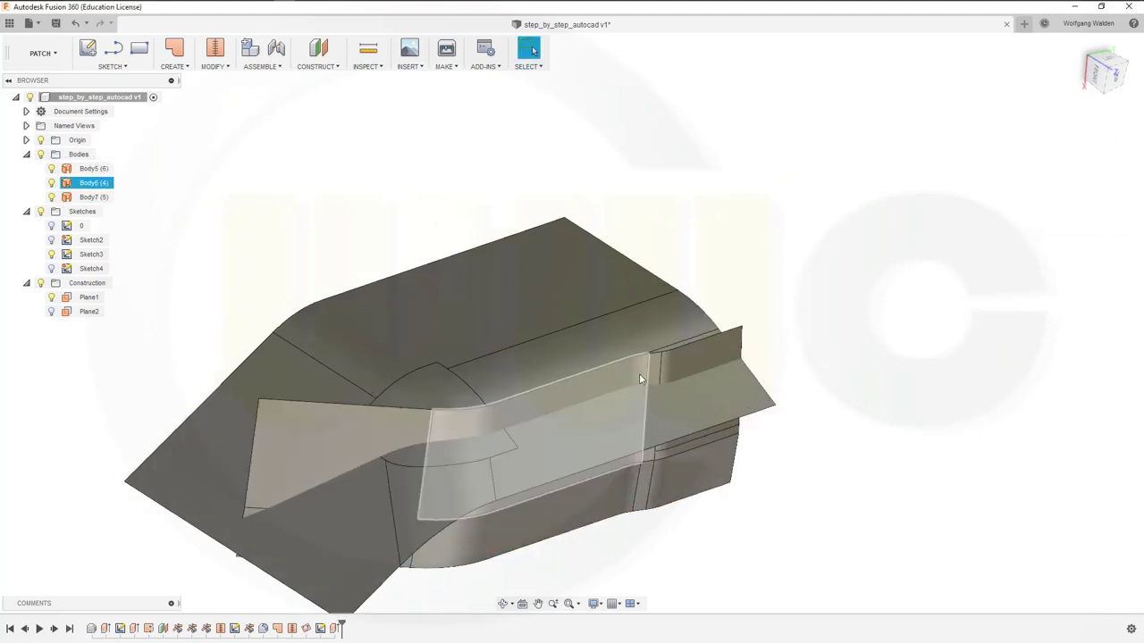
{"action": "left_click", "coordinate": [665, 377]}
{"action": "scroll", "coordinate": [662, 388], "scroll_direction": "down", "scroll_amount": 5}
{"action": "left_click", "coordinate": [292, 187]}
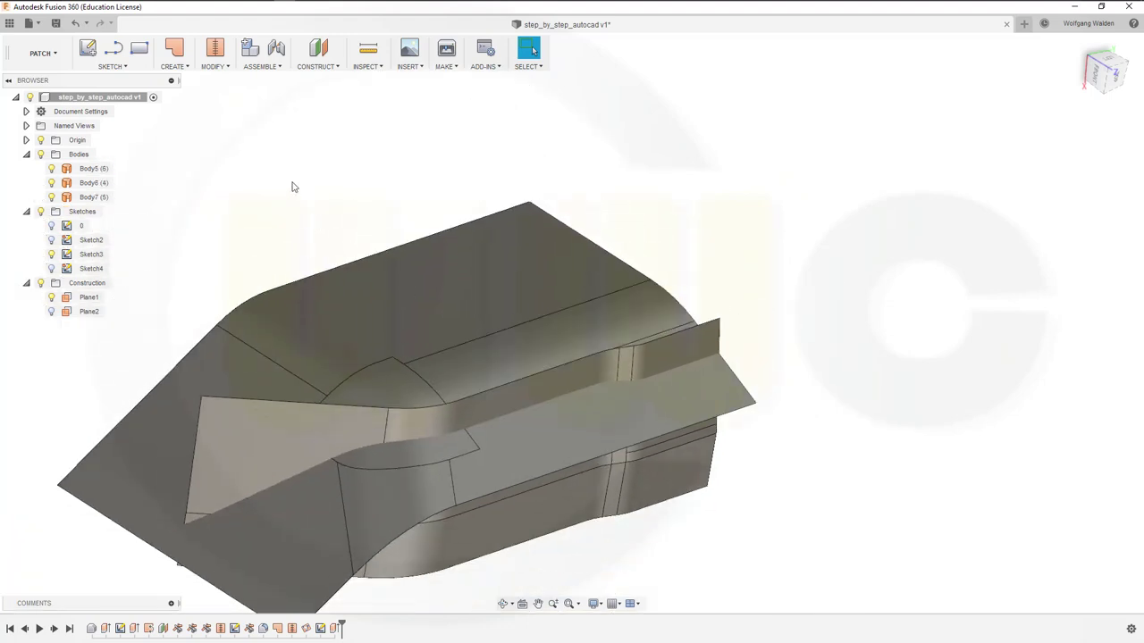
Step: Try a trim with Body6 as cutting tool, then cancel it
{"action": "left_click", "coordinate": [215, 66]}
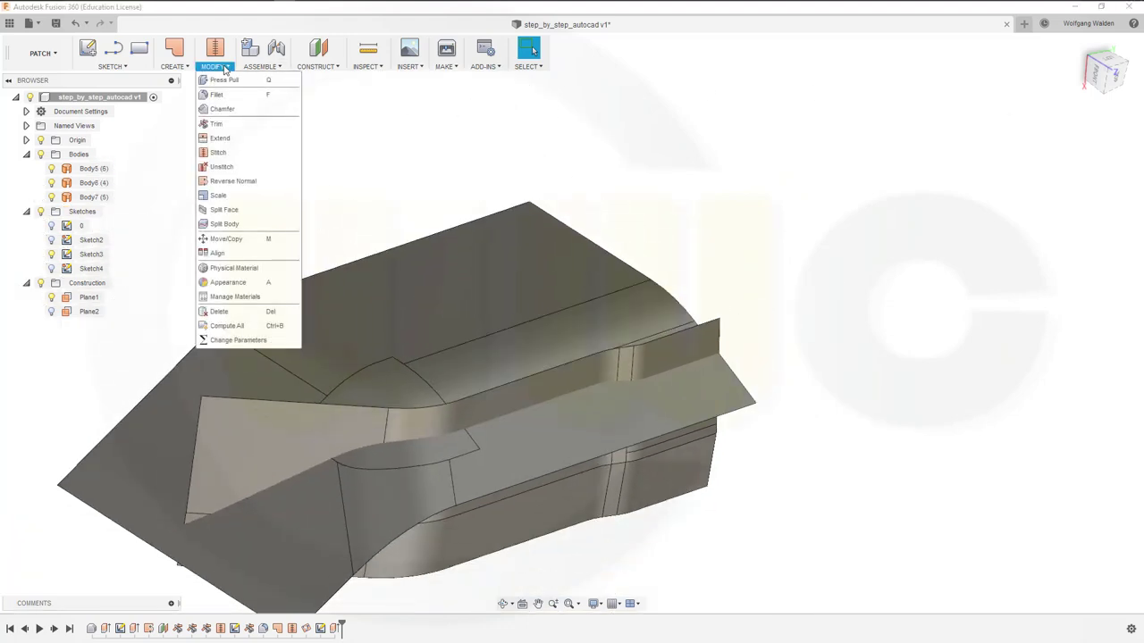
{"action": "left_click", "coordinate": [219, 124]}
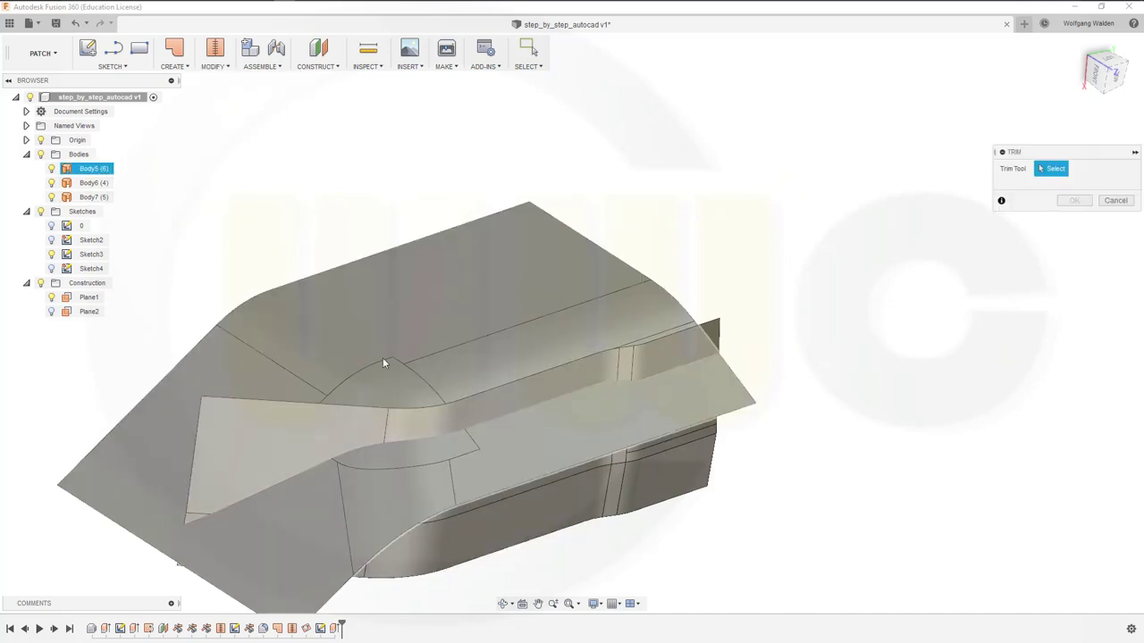
{"action": "left_click", "coordinate": [95, 183]}
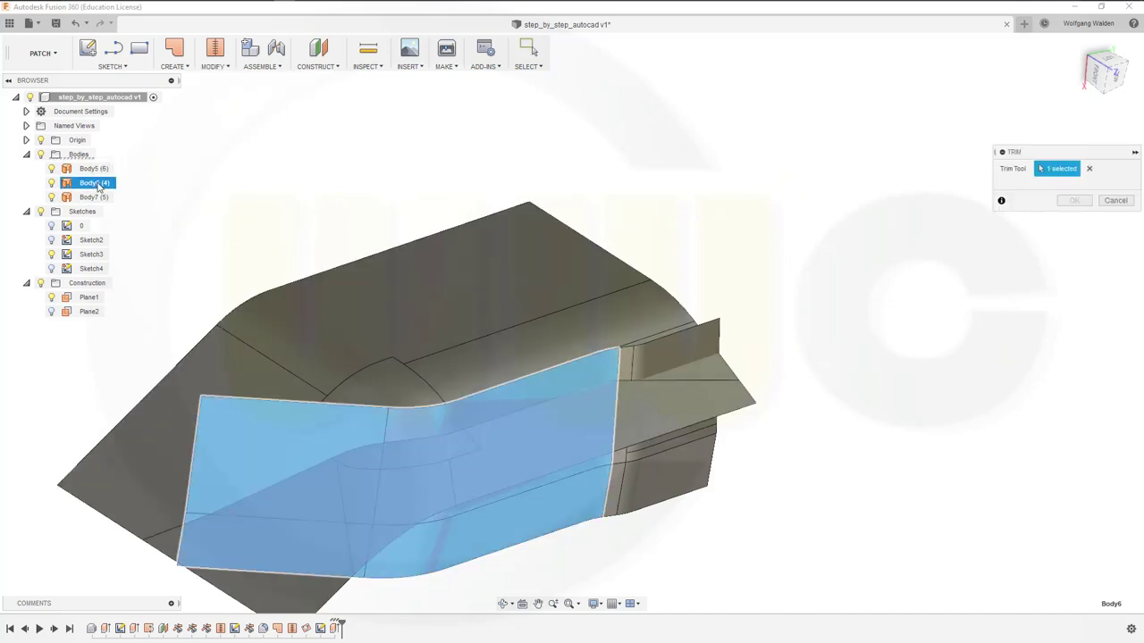
{"action": "left_click", "coordinate": [1115, 200]}
{"action": "middle_click_drag", "start_coordinate": [891, 350], "coordinate": [592, 447], "text": "shift"}
{"action": "scroll", "coordinate": [631, 379], "scroll_direction": "up", "scroll_amount": 6}
{"action": "scroll", "coordinate": [625, 362], "scroll_direction": "up", "scroll_amount": 6}
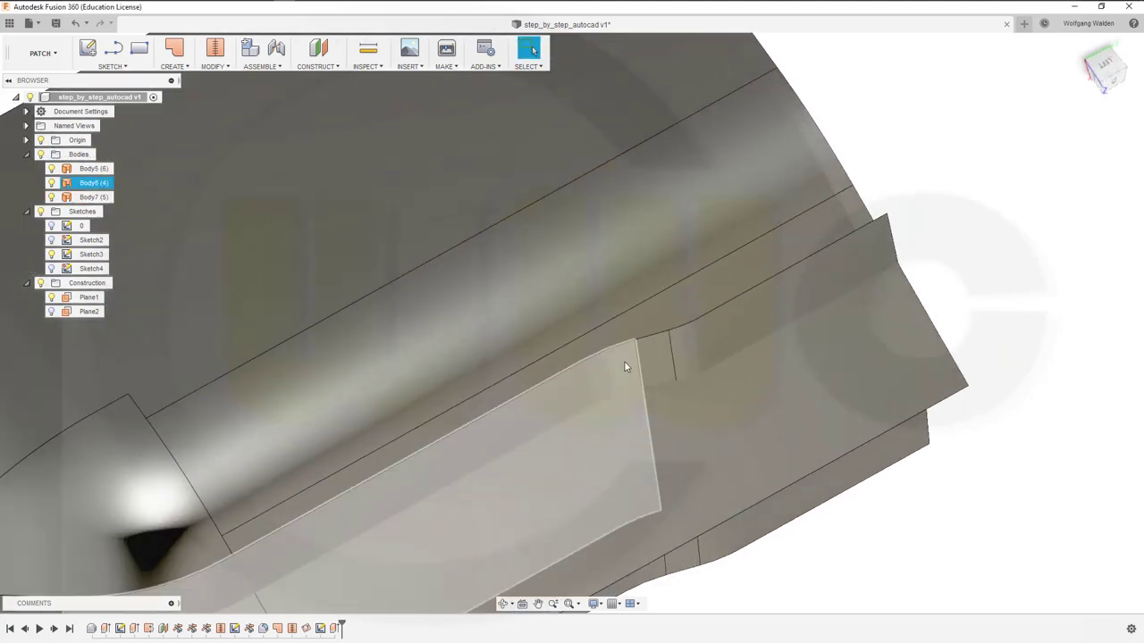
{"action": "scroll", "coordinate": [642, 386], "scroll_direction": "down", "scroll_amount": 8}
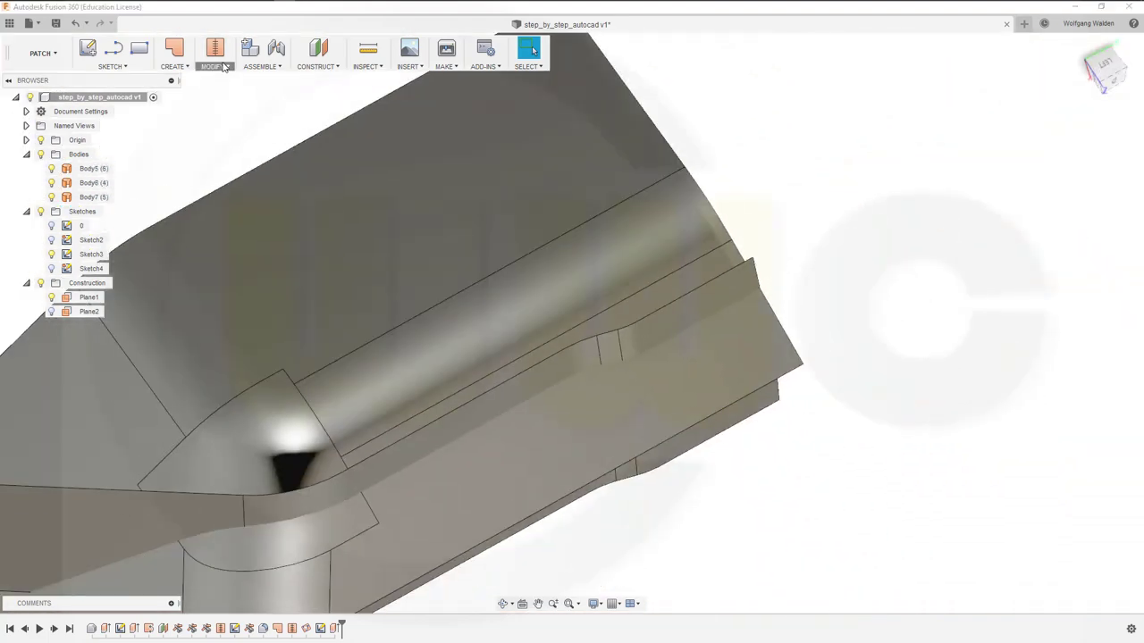
Step: Stitch Body6 and Body7 into a single surface body, Body8
{"action": "left_click", "coordinate": [220, 66]}
{"action": "left_click", "coordinate": [234, 150]}
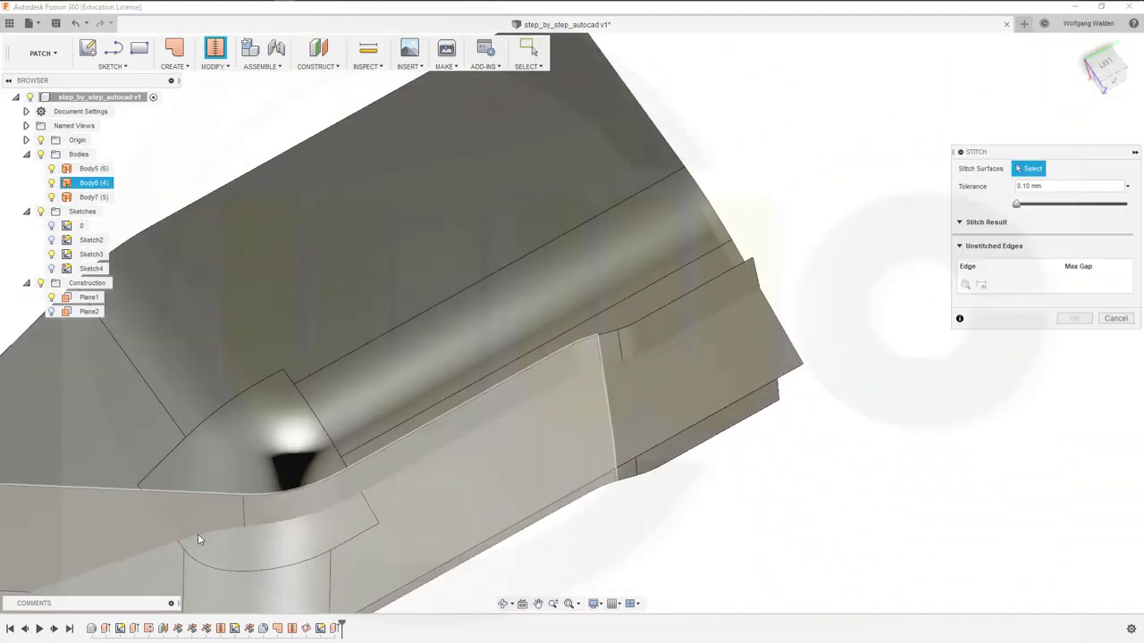
{"action": "left_click", "coordinate": [187, 518]}
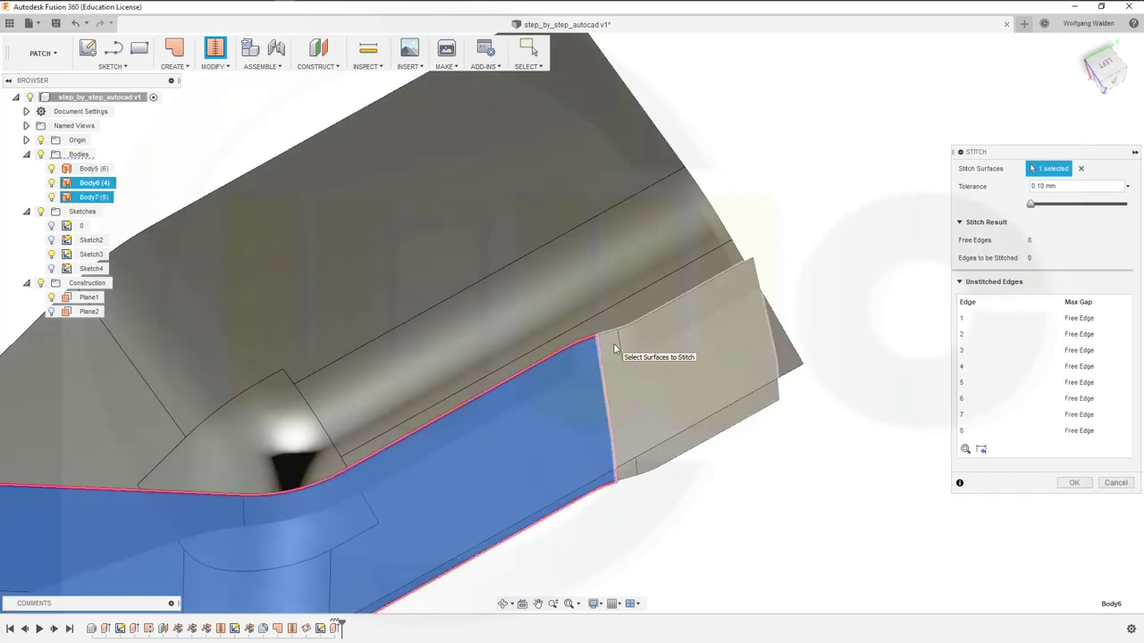
{"action": "left_click", "coordinate": [615, 349]}
{"action": "left_click", "coordinate": [1074, 563]}
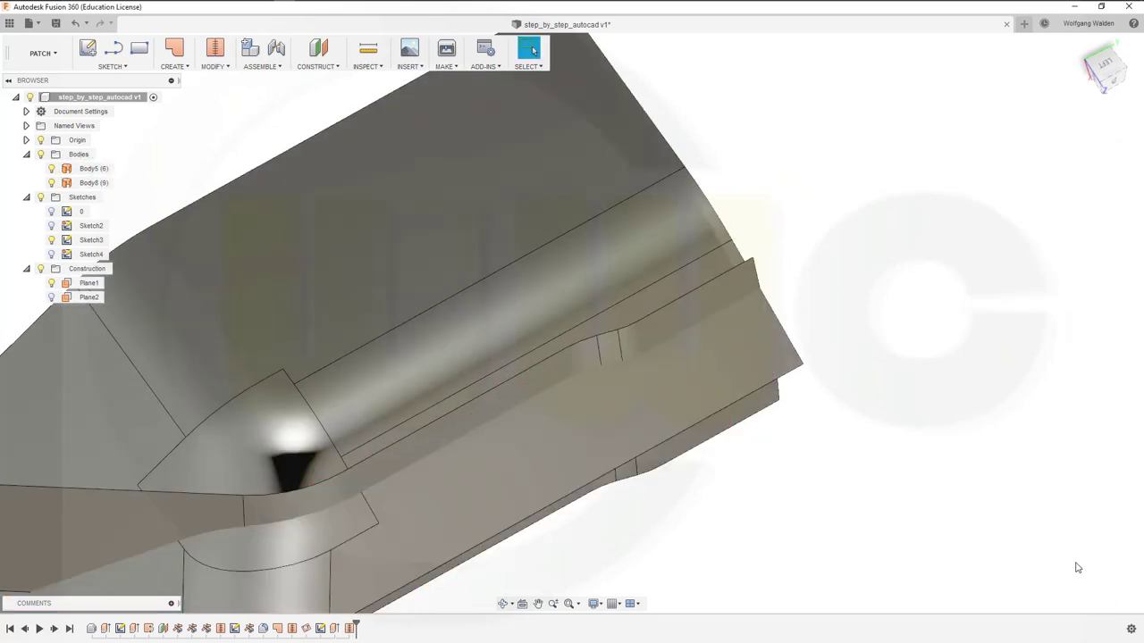
{"action": "middle_click_drag", "start_coordinate": [679, 500], "coordinate": [275, 268], "text": "shift"}
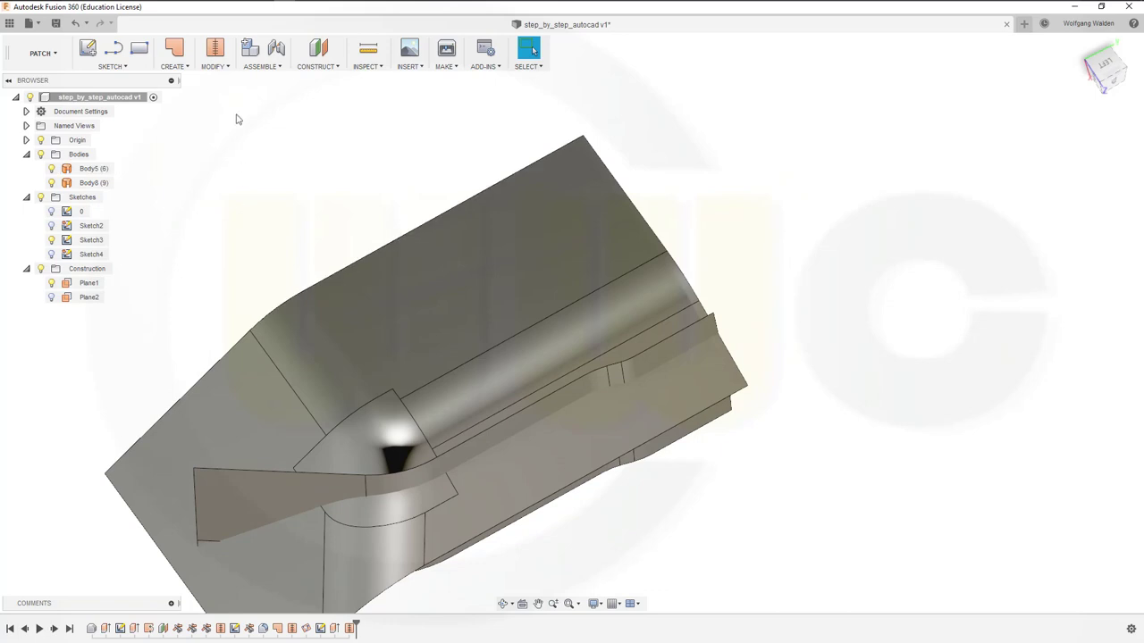
{"action": "left_click", "coordinate": [224, 68]}
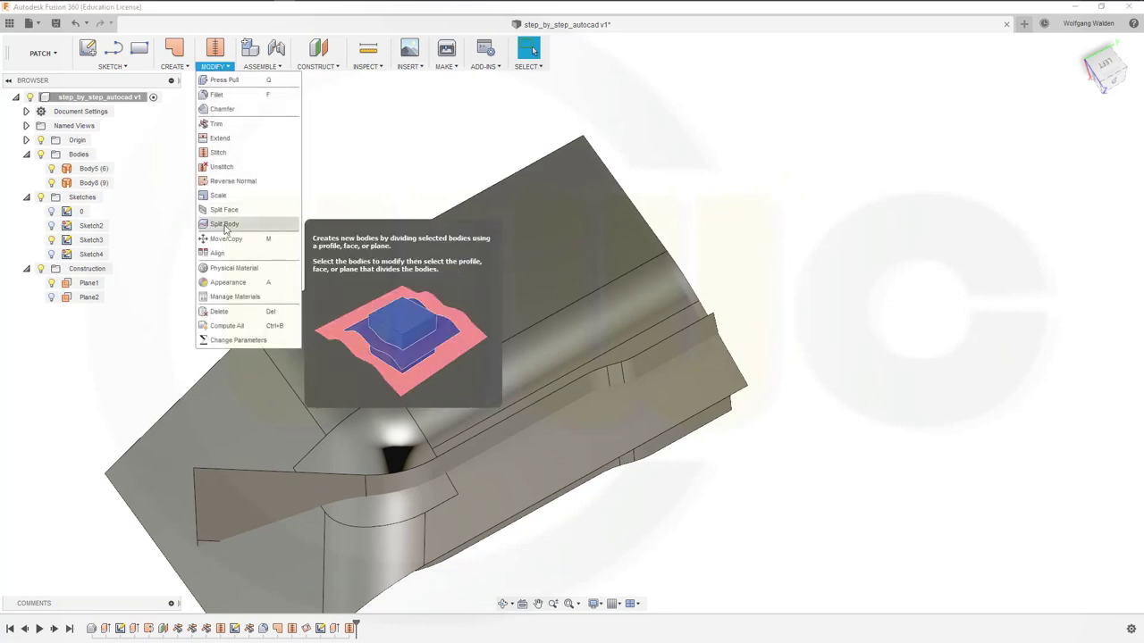
Step: Trim the top surface with Body8 as the tool, removing its lower region
{"action": "left_click", "coordinate": [219, 125]}
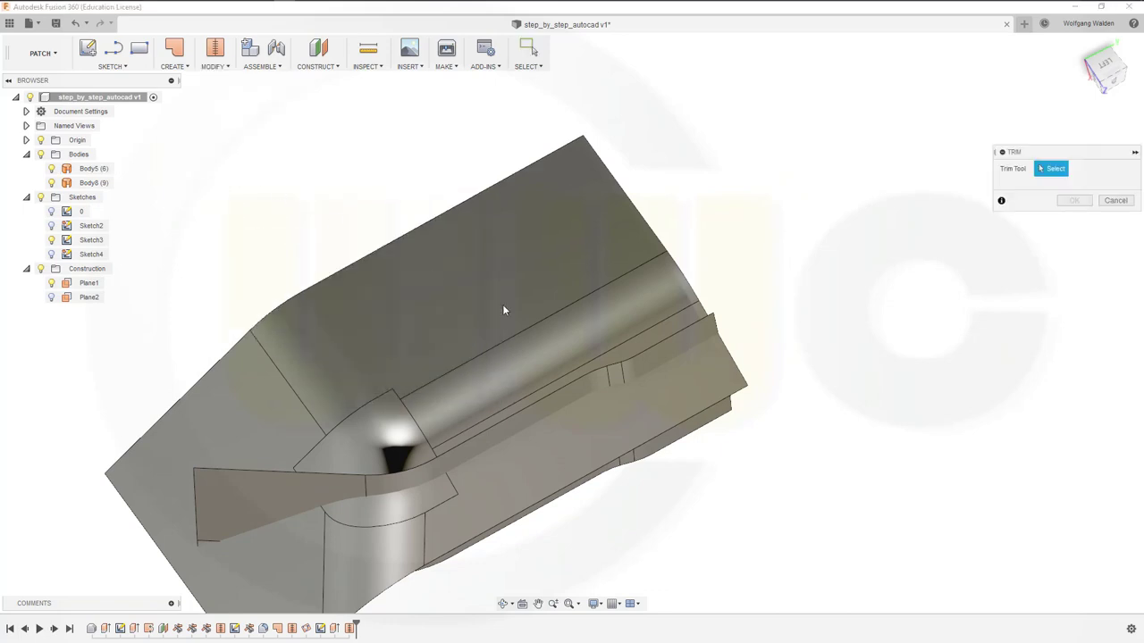
{"action": "left_click", "coordinate": [317, 494]}
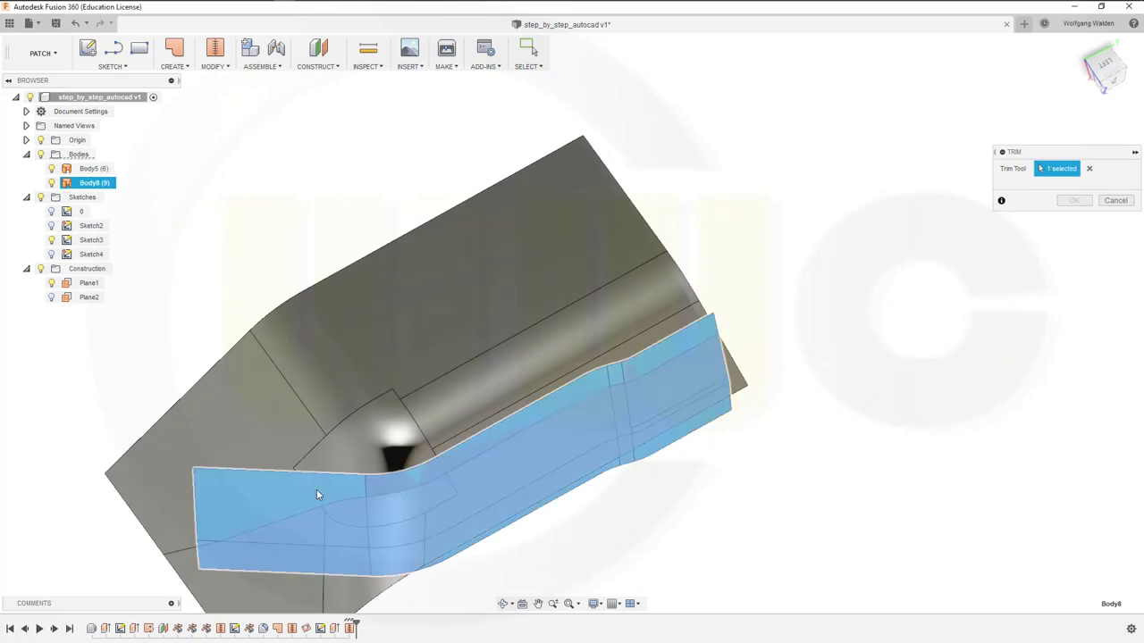
{"action": "left_click", "coordinate": [333, 596]}
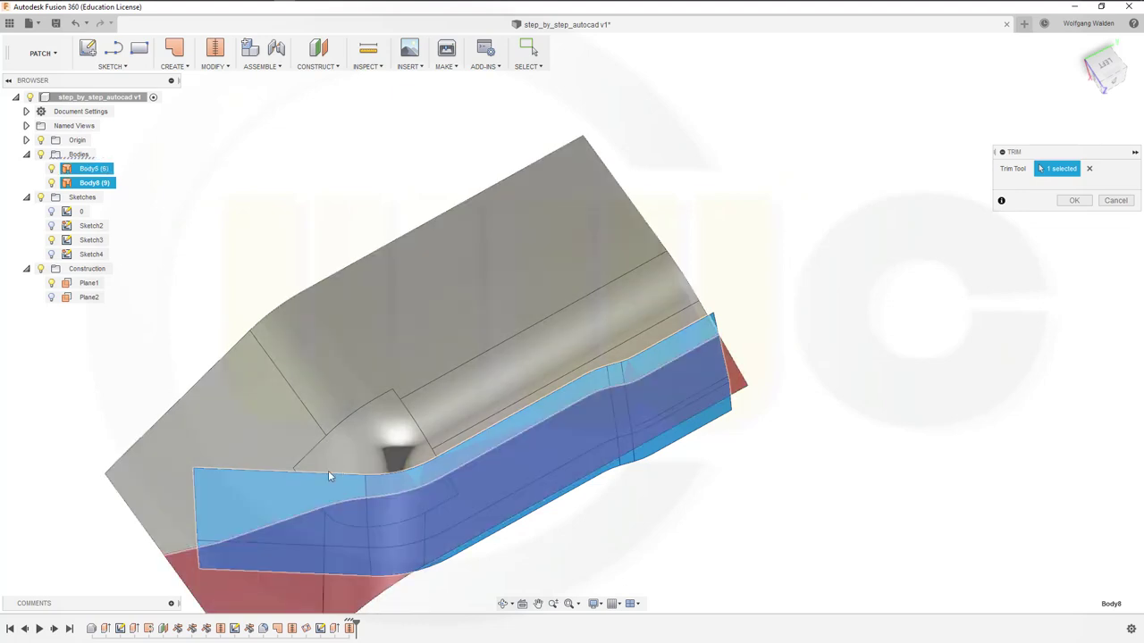
{"action": "left_click", "coordinate": [1073, 200]}
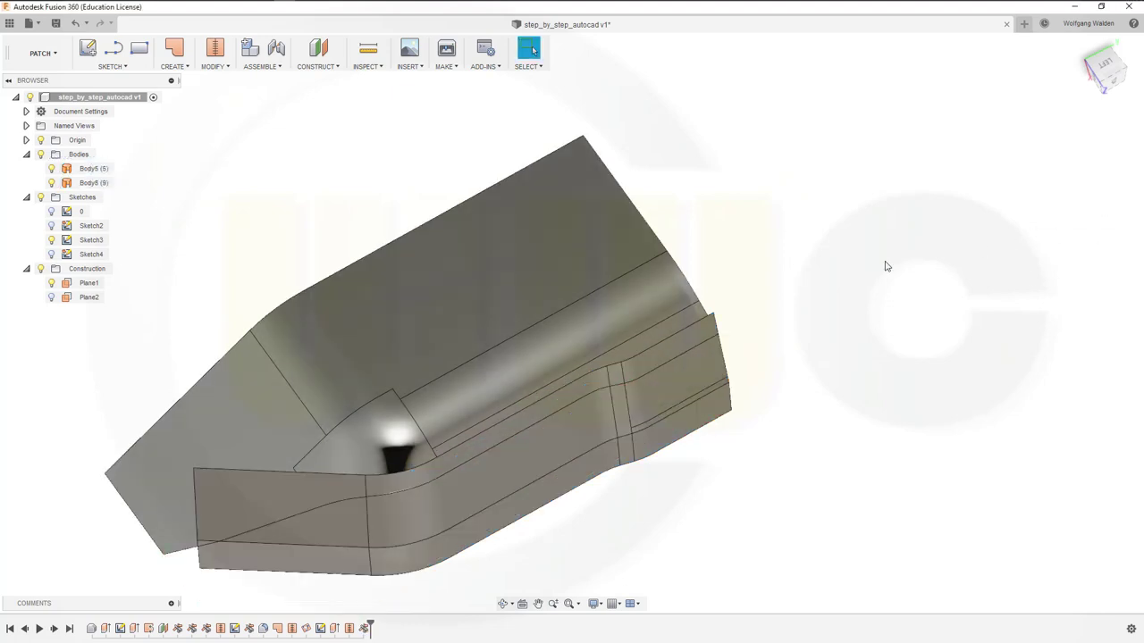
{"action": "middle_click_drag", "start_coordinate": [723, 343], "coordinate": [680, 246], "text": "shift"}
{"action": "key", "text": "Escape"}
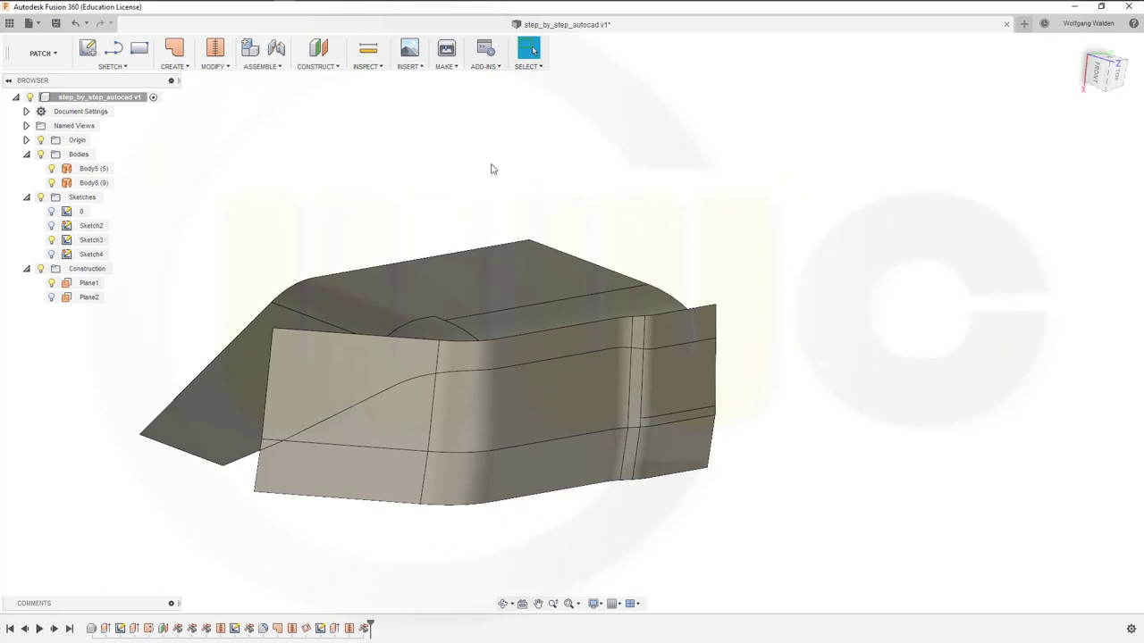
Step: Trim again with Body5 as the tool, removing the small corner piece
{"action": "right_click", "coordinate": [338, 109]}
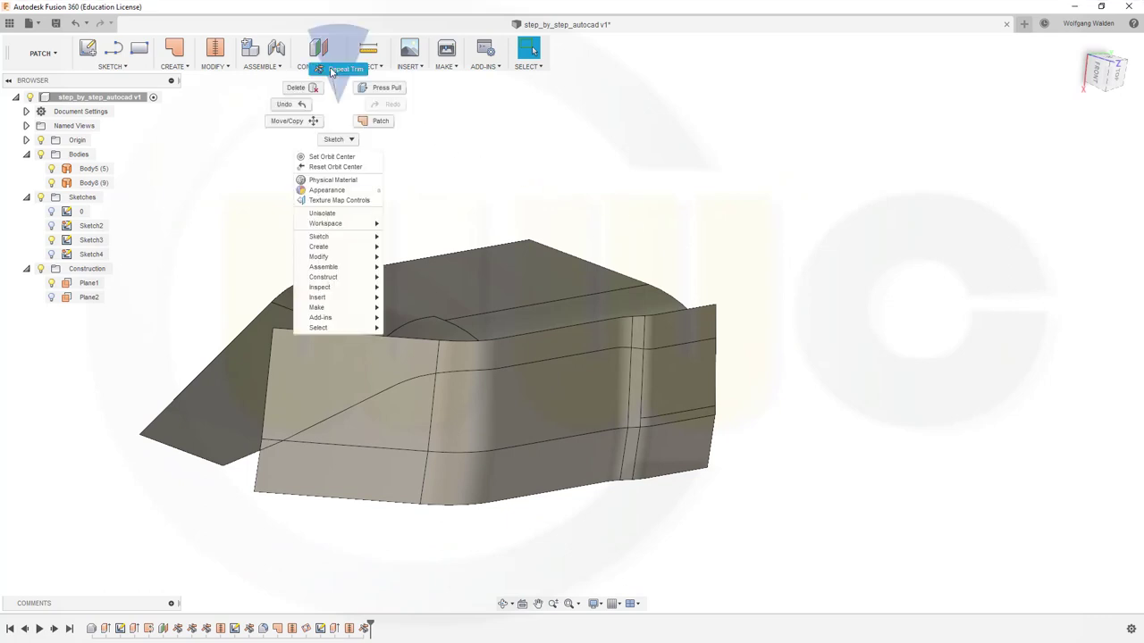
{"action": "left_click", "coordinate": [335, 40]}
{"action": "left_click", "coordinate": [405, 286]}
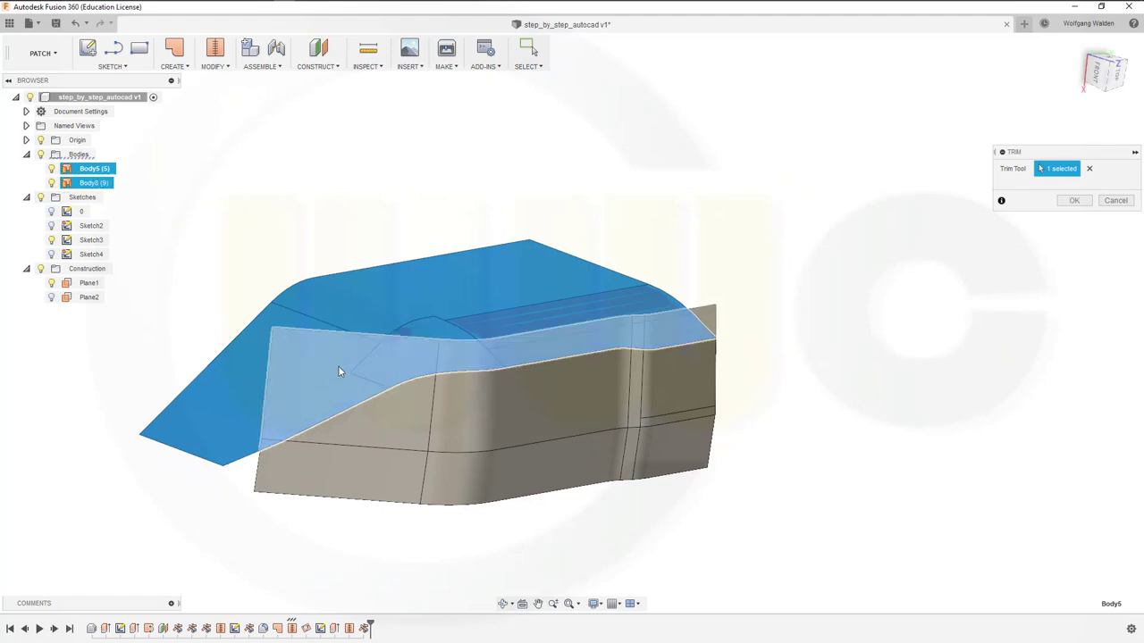
{"action": "left_click", "coordinate": [706, 321]}
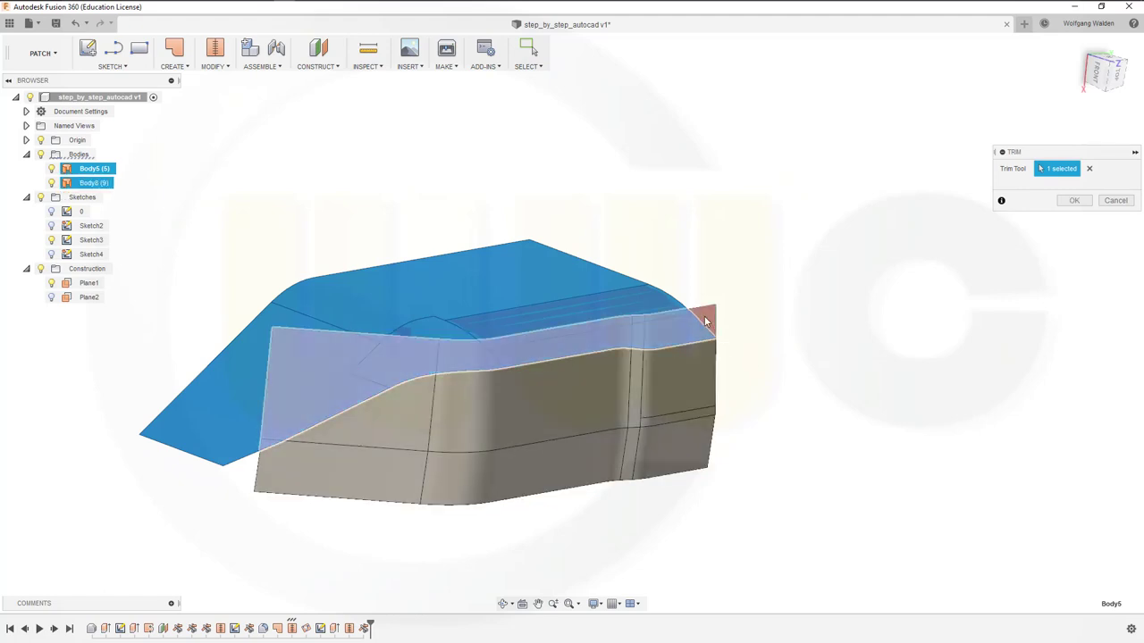
{"action": "left_click", "coordinate": [1075, 200]}
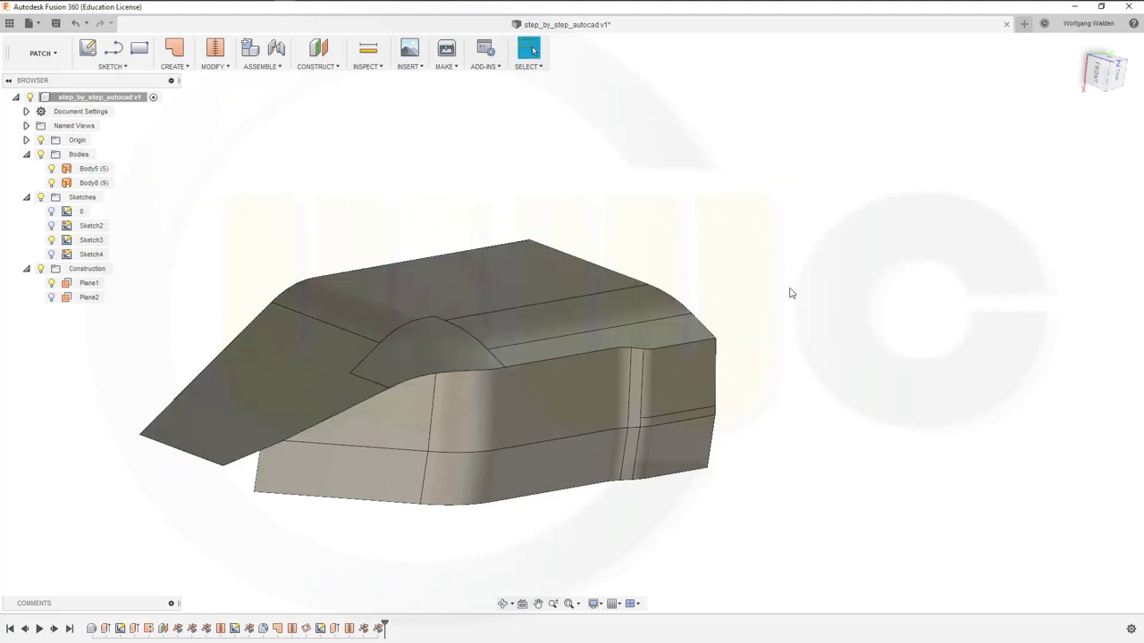
{"action": "middle_click_drag", "start_coordinate": [789, 291], "coordinate": [616, 321], "text": "shift"}
{"action": "key", "text": "Escape"}
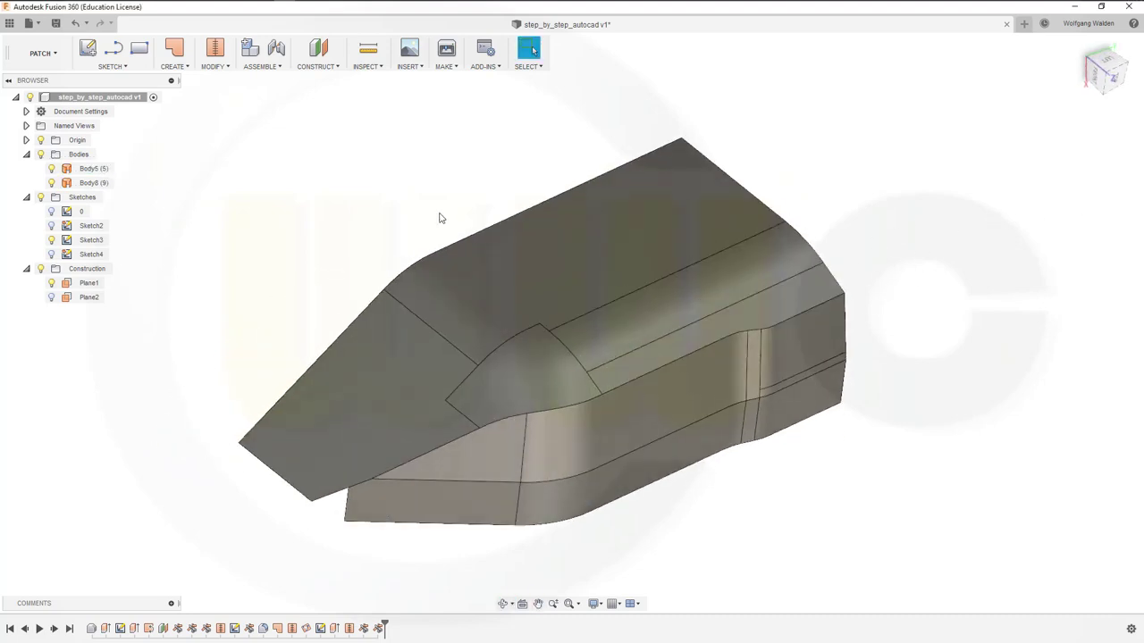
Step: Stitch the trimmed top surface Body5 and front surface Body8 into Body9
{"action": "left_click", "coordinate": [230, 67]}
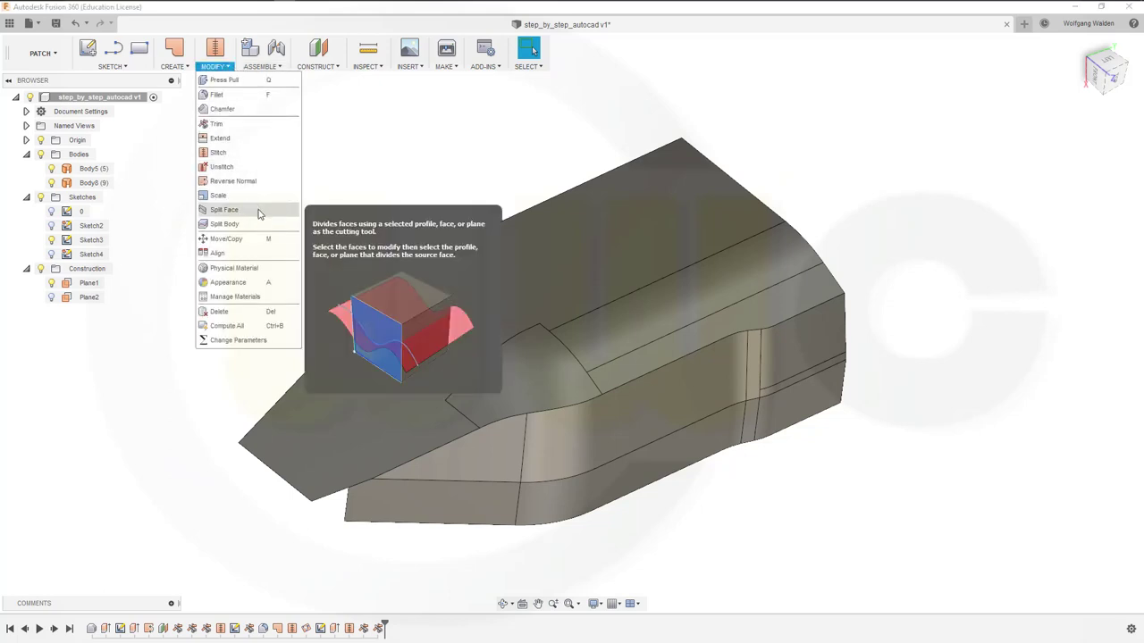
{"action": "left_click", "coordinate": [218, 152]}
{"action": "left_click", "coordinate": [547, 282]}
{"action": "left_click", "coordinate": [657, 413]}
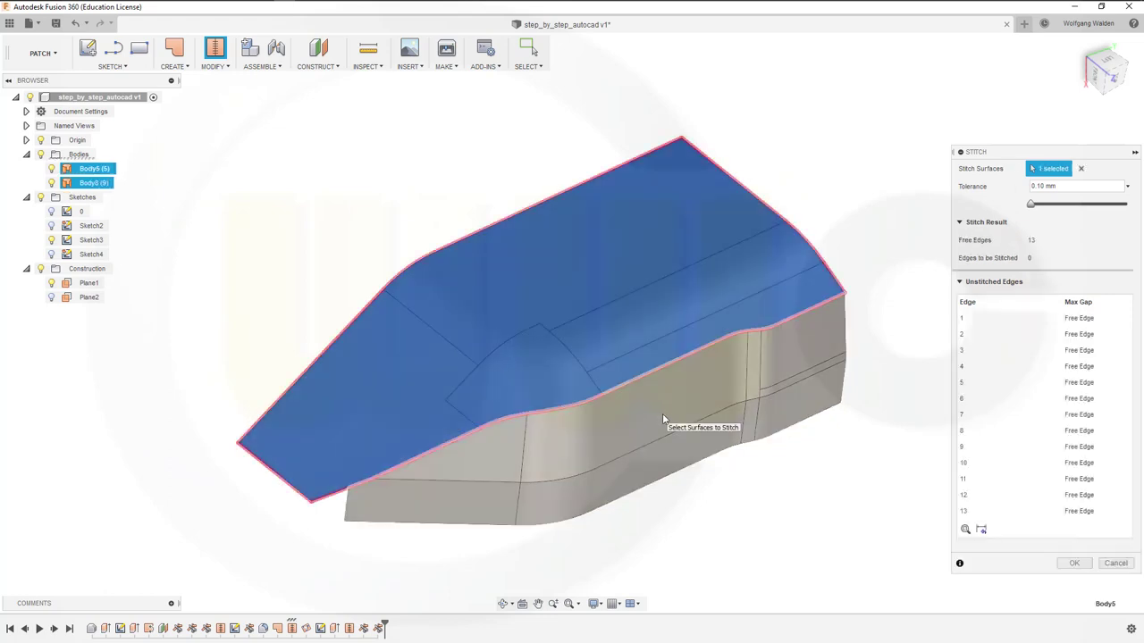
{"action": "left_click", "coordinate": [1073, 580]}
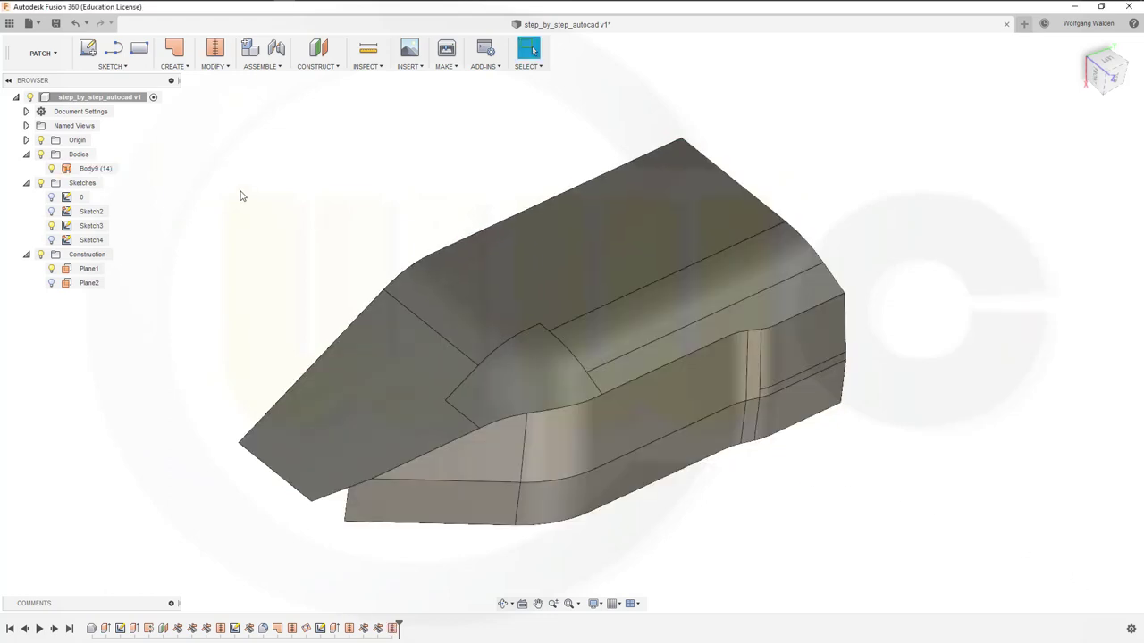
Step: Fillet the upper edge chain with a 1 mm radius
{"action": "left_click", "coordinate": [215, 67]}
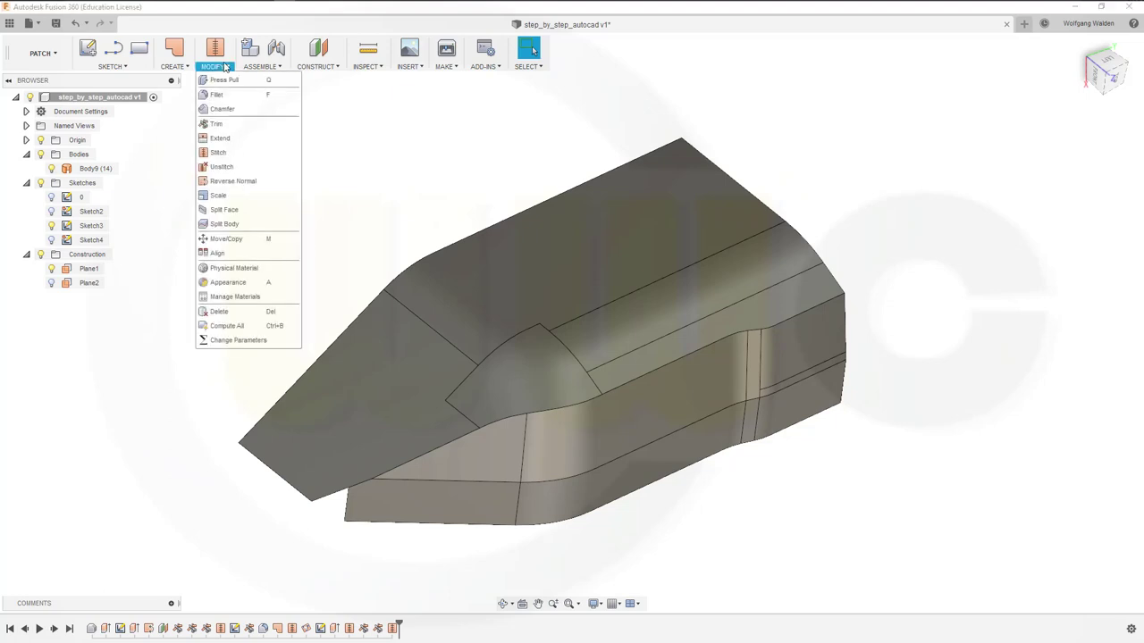
{"action": "left_click", "coordinate": [216, 93]}
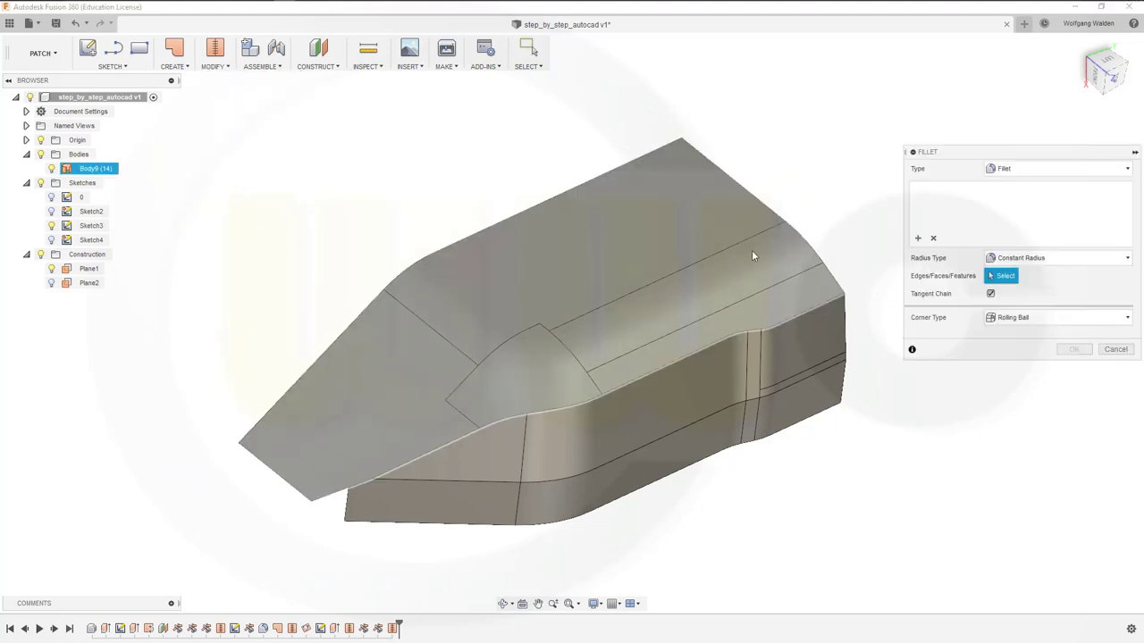
{"action": "left_click", "coordinate": [784, 322]}
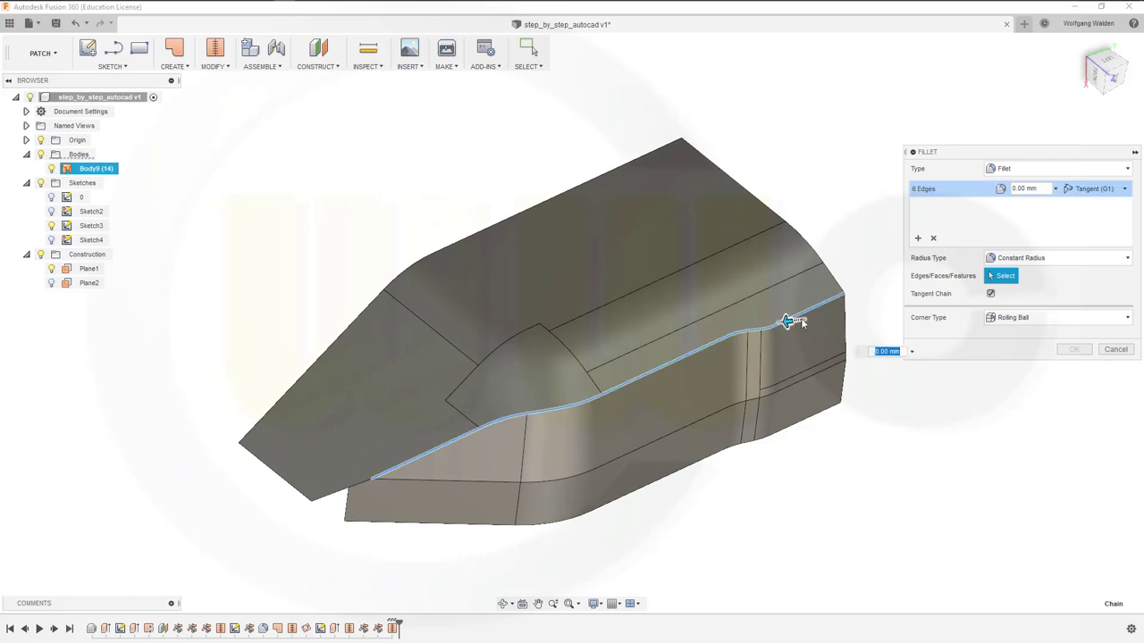
{"action": "left_click", "coordinate": [1044, 189]}
{"action": "type", "text": "15"}
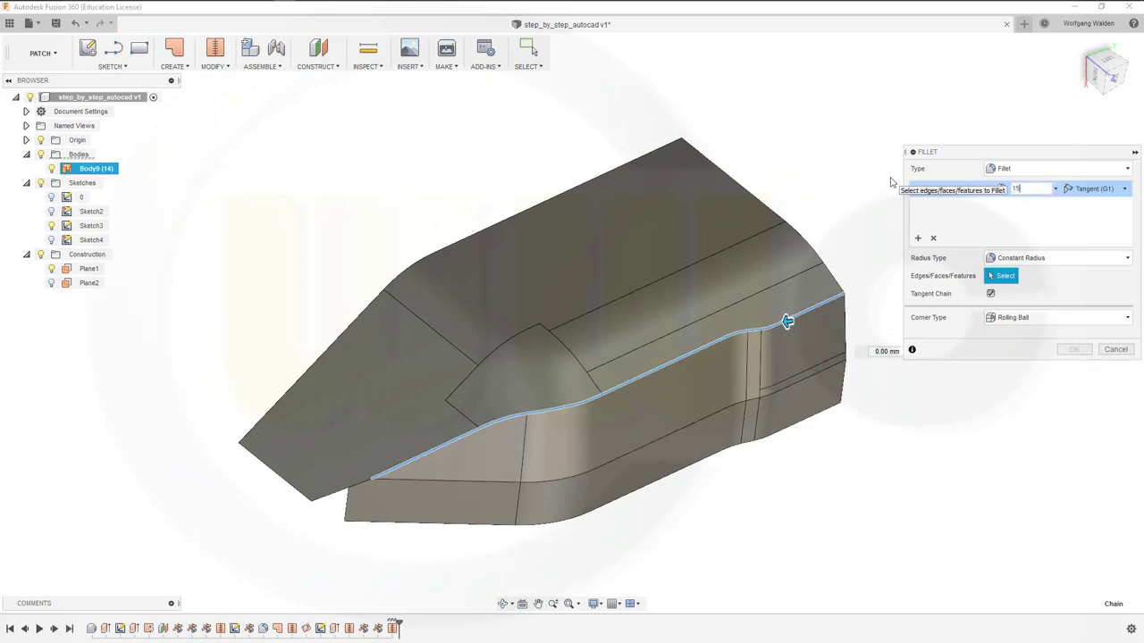
{"action": "key", "text": "Return"}
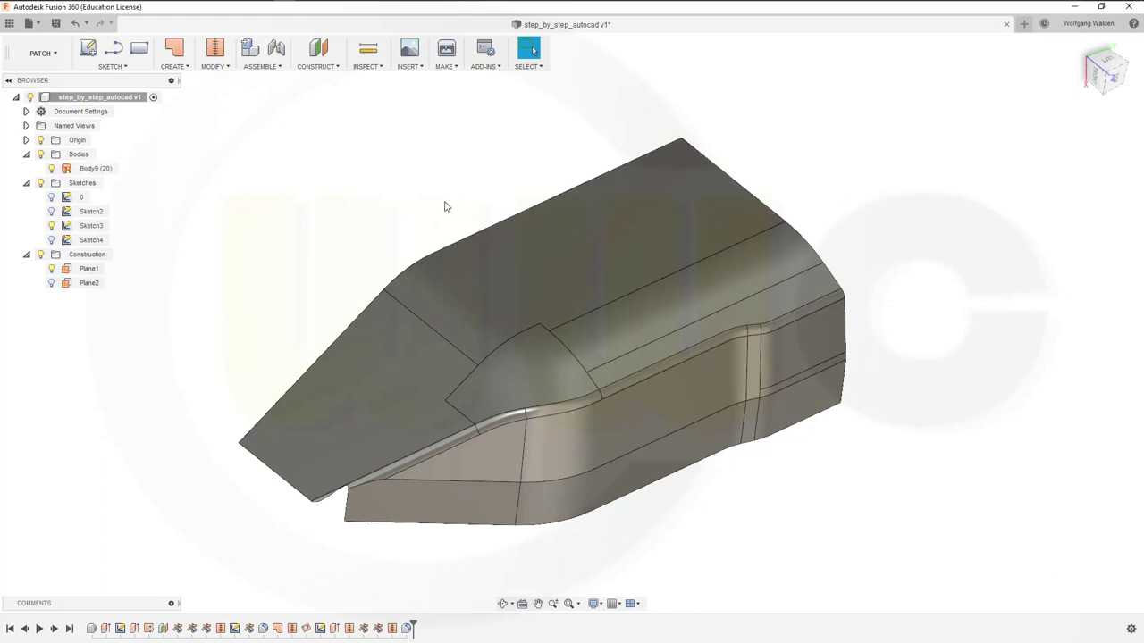
Step: Rename Body9 to base_surface in the Browser
{"action": "left_click", "coordinate": [98, 169]}
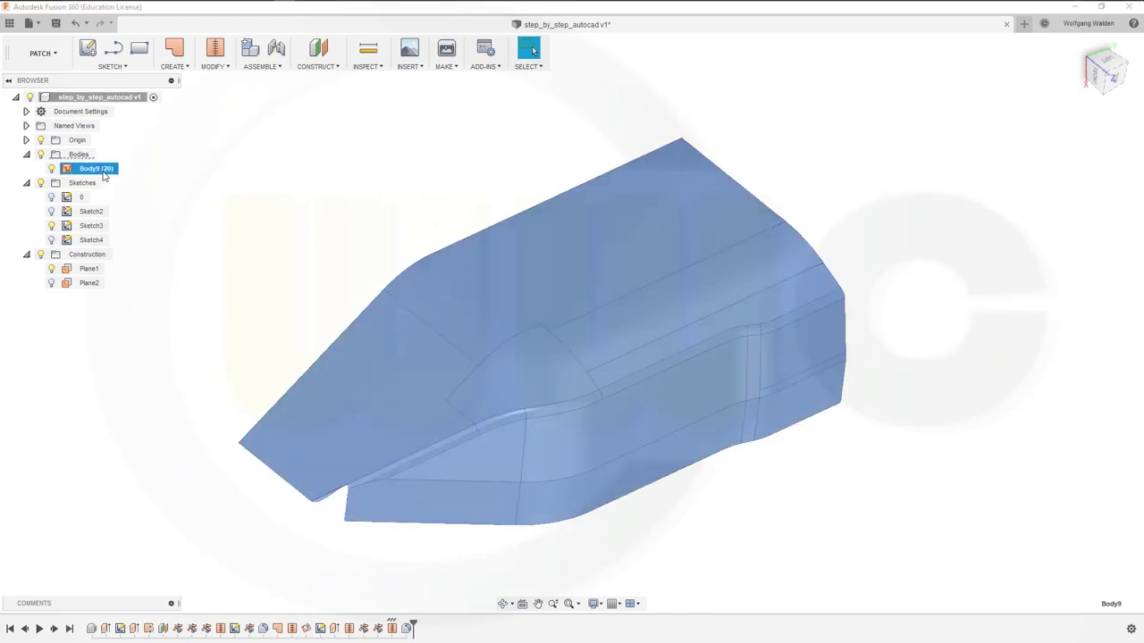
{"action": "double_click", "coordinate": [102, 169]}
{"action": "type", "text": "base_surface"}
{"action": "key", "text": "Return"}
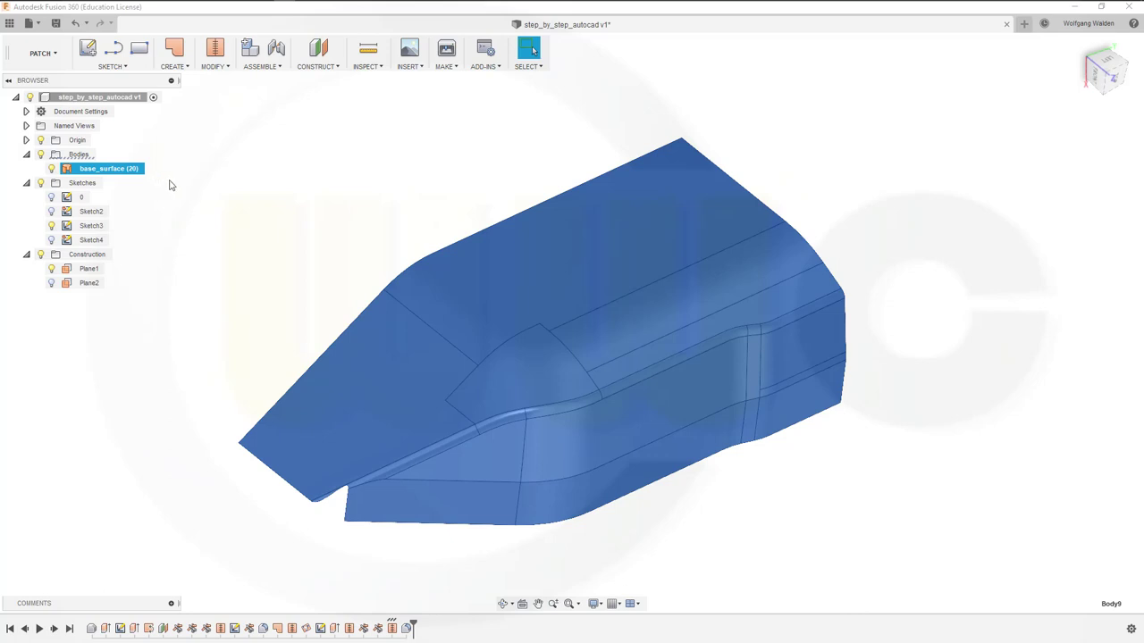
{"action": "left_click", "coordinate": [277, 205]}
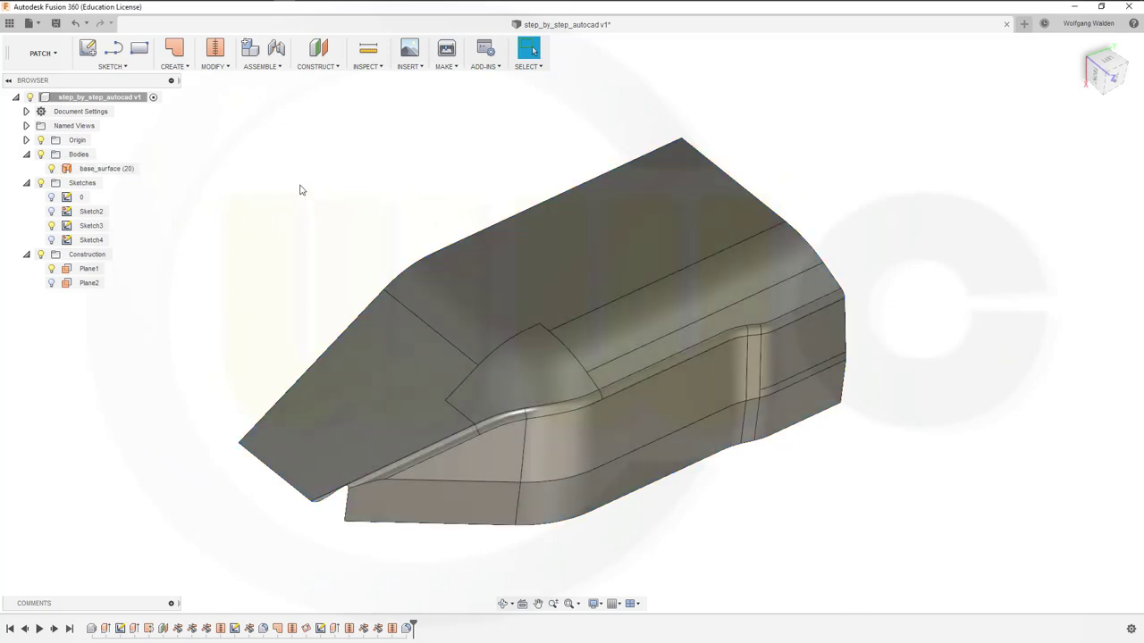
Step: Offset base_surface by −6 mm to create Body10
{"action": "left_click", "coordinate": [183, 67]}
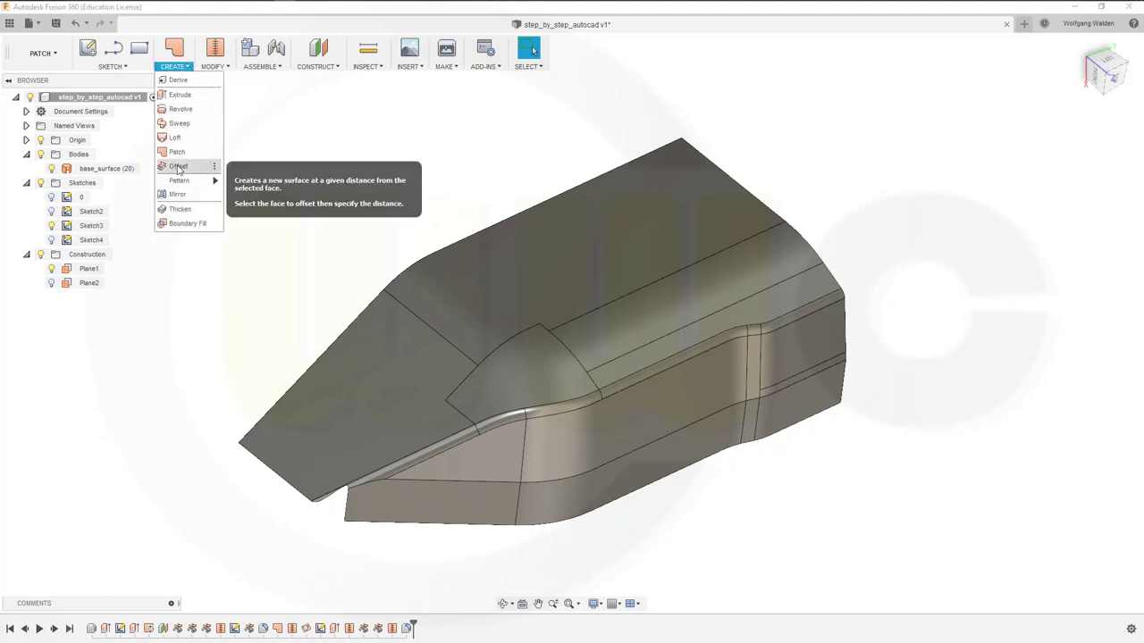
{"action": "left_click", "coordinate": [178, 165]}
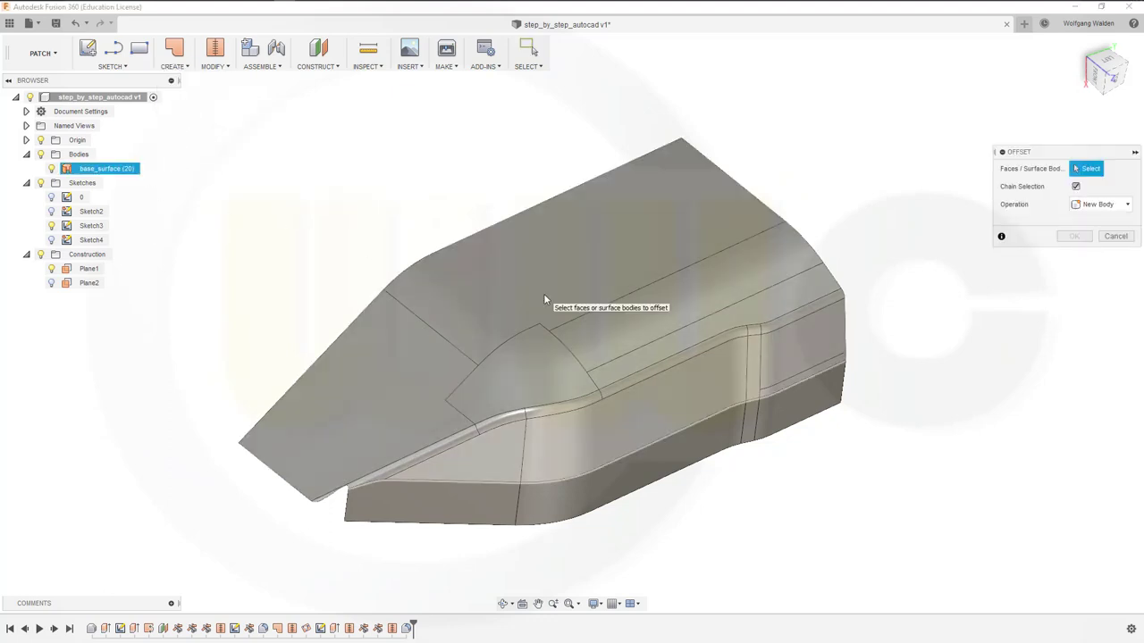
{"action": "left_click", "coordinate": [116, 170]}
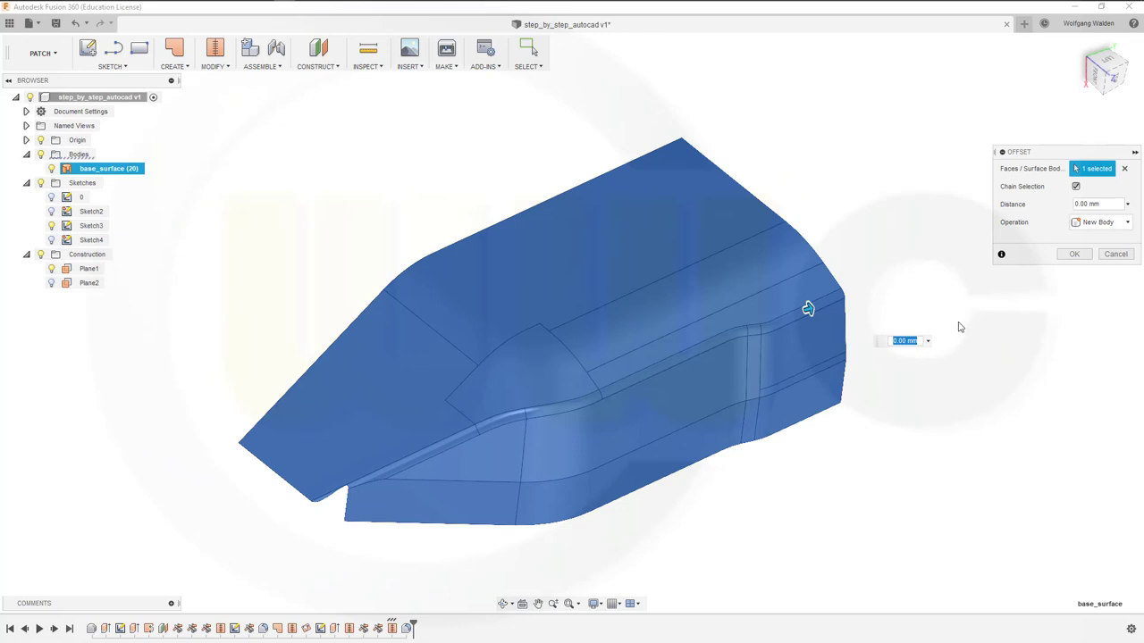
{"action": "middle_click_drag", "start_coordinate": [916, 299], "coordinate": [835, 257], "text": "shift"}
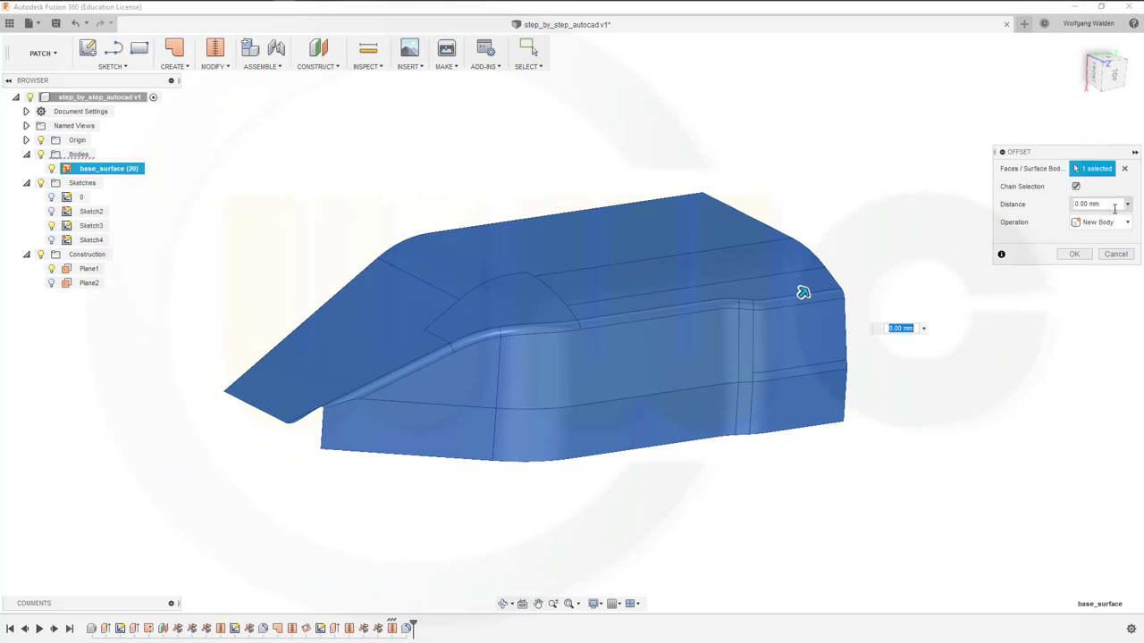
{"action": "left_click", "coordinate": [1114, 204]}
{"action": "type", "text": "-"}
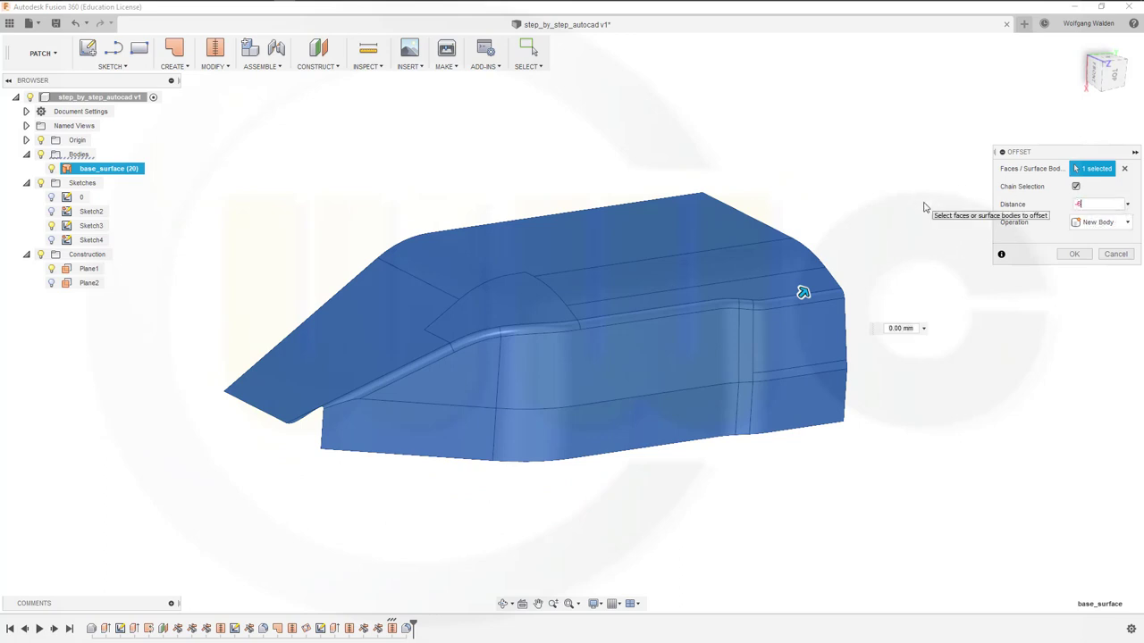
{"action": "type", "text": "6"}
{"action": "key", "text": "Return"}
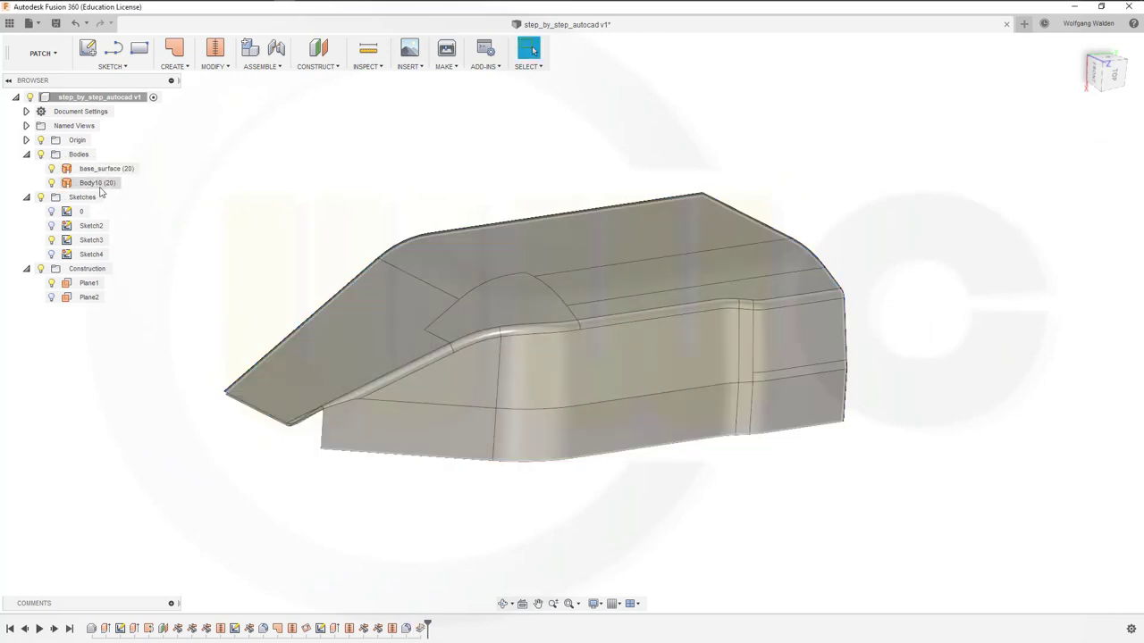
Step: Rename Body10 to base_offset_by_6
{"action": "left_click", "coordinate": [100, 184]}
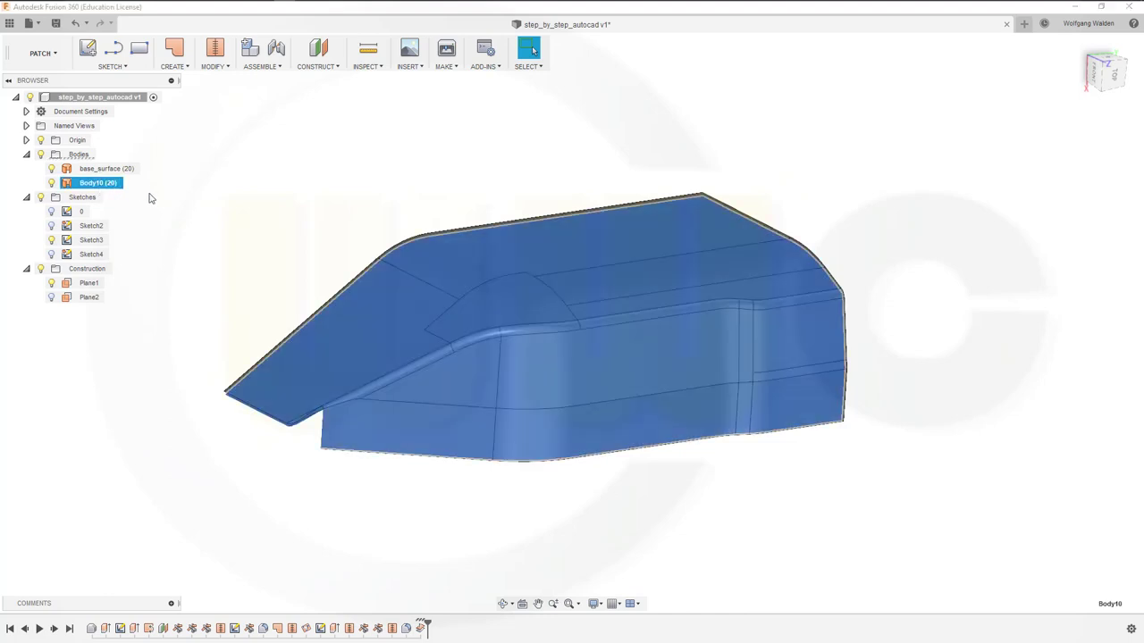
{"action": "double_click", "coordinate": [108, 184]}
{"action": "type", "text": "base_offset_by_6"}
{"action": "key", "text": "Return"}
{"action": "left_click", "coordinate": [423, 205]}
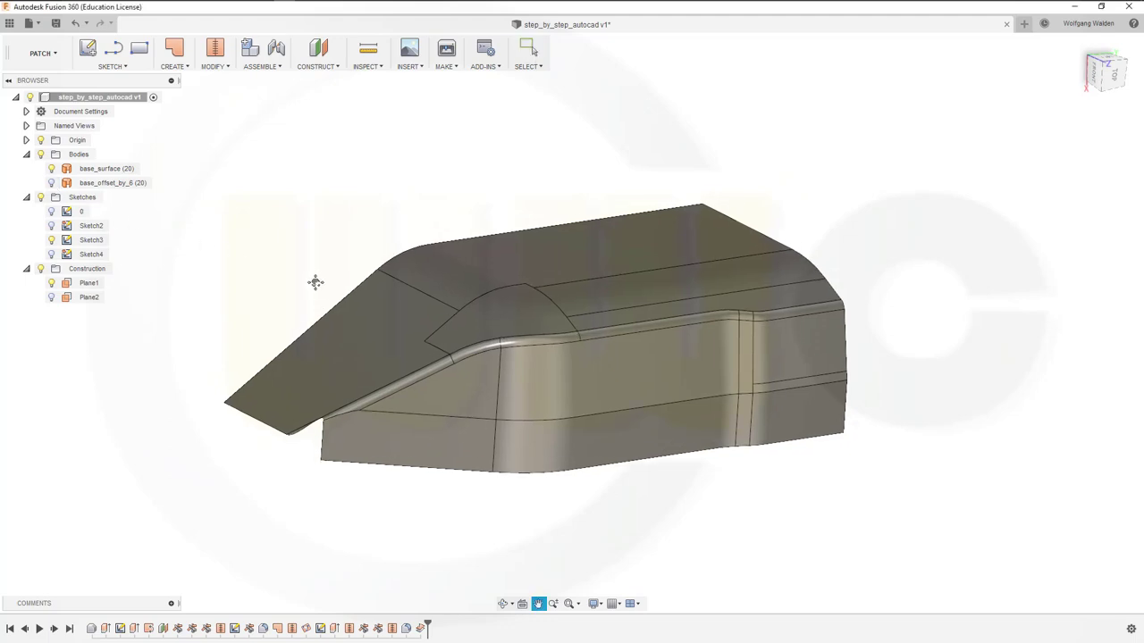
Step: Correct the body name to base_offset_by_minus_6
{"action": "left_click", "coordinate": [138, 184]}
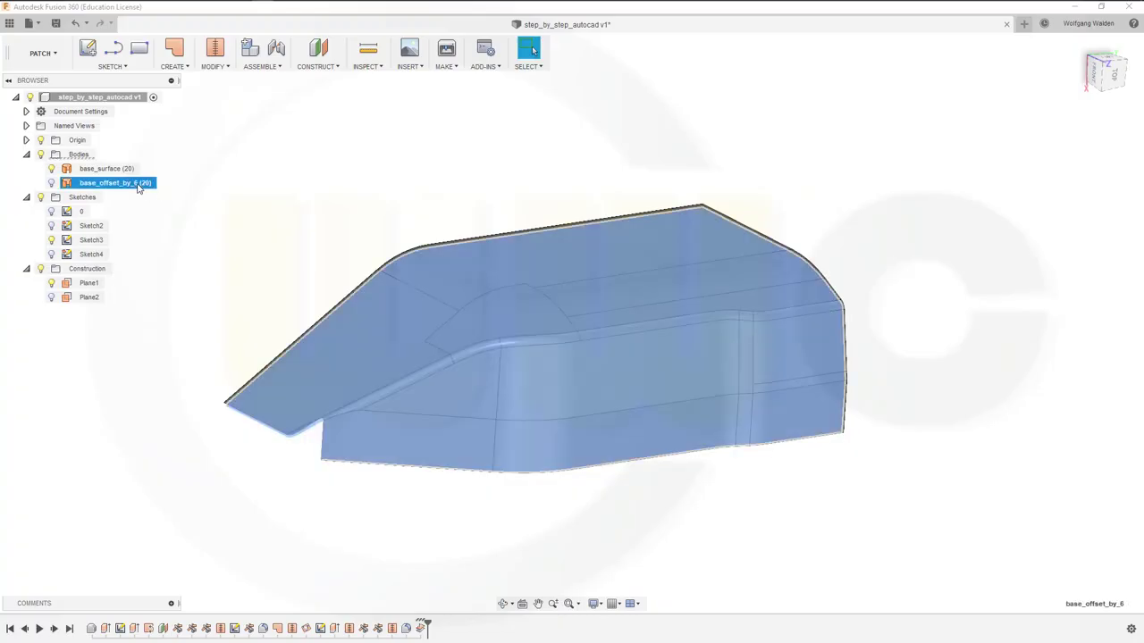
{"action": "double_click", "coordinate": [139, 185]}
{"action": "key", "text": "End"}
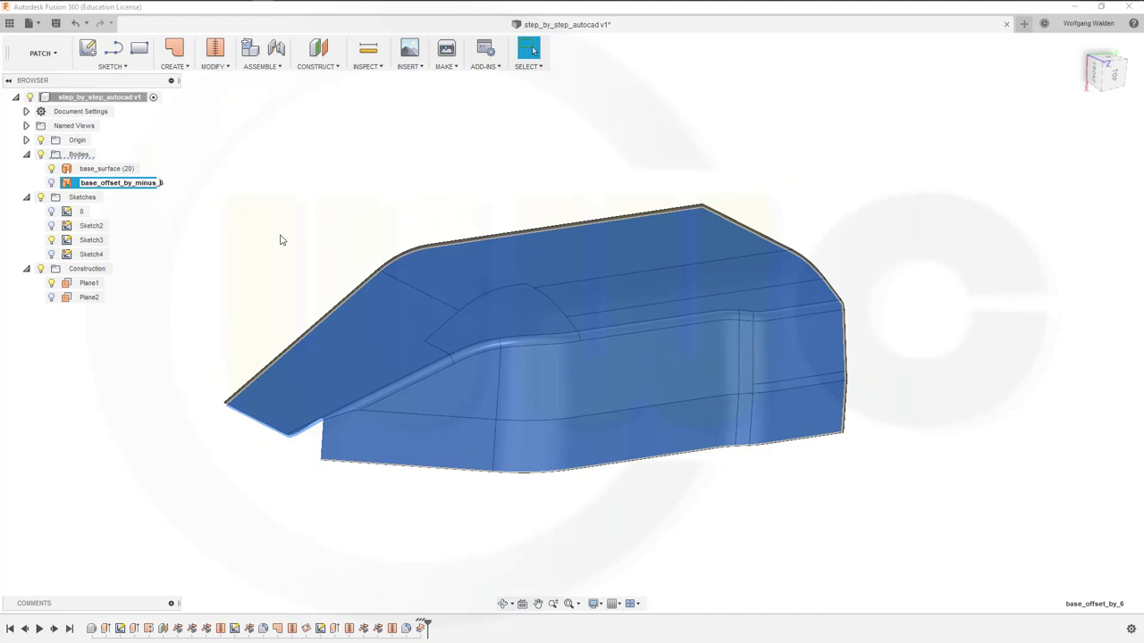
{"action": "key", "text": "Return"}
{"action": "left_click", "coordinate": [240, 142]}
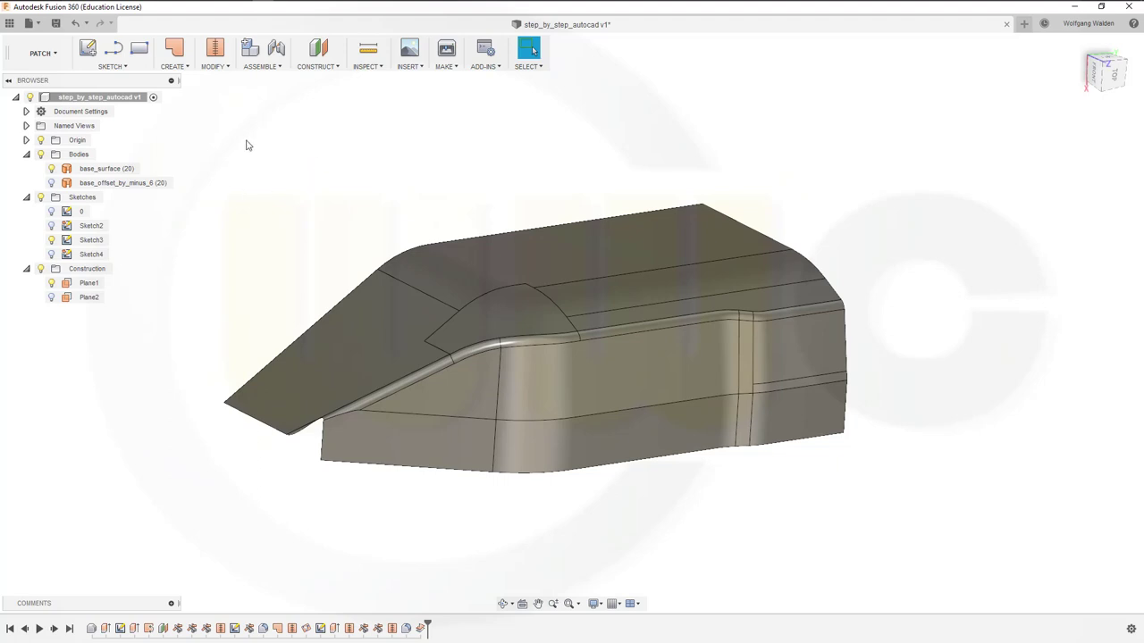
{"action": "left_click", "coordinate": [176, 66]}
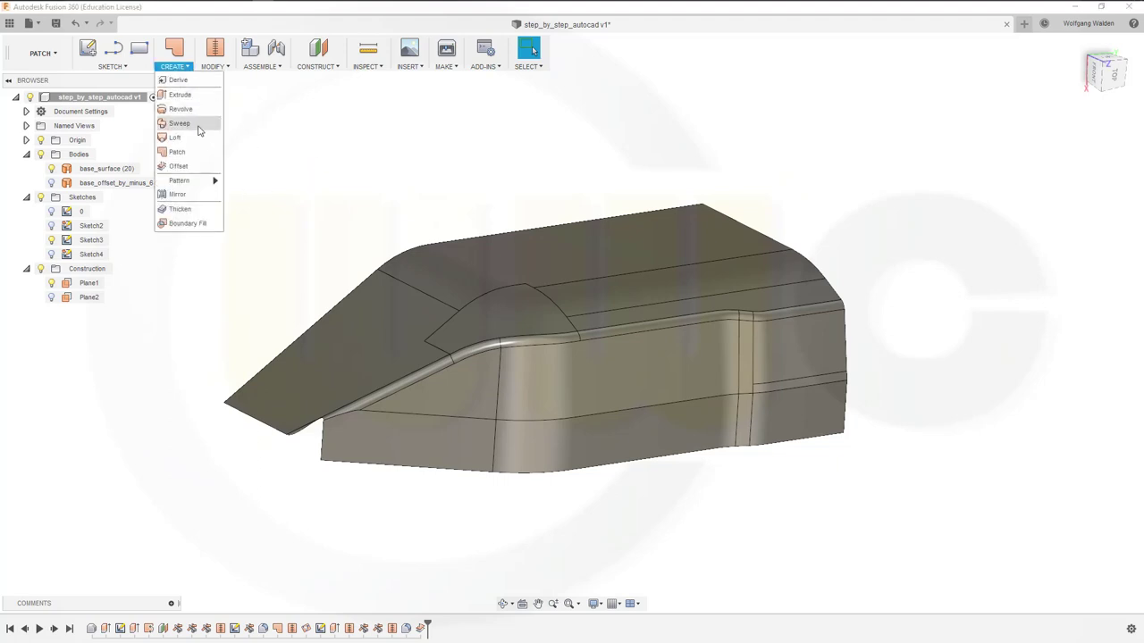
Step: Offset base_surface by 6 mm to create Body11
{"action": "left_click", "coordinate": [179, 166]}
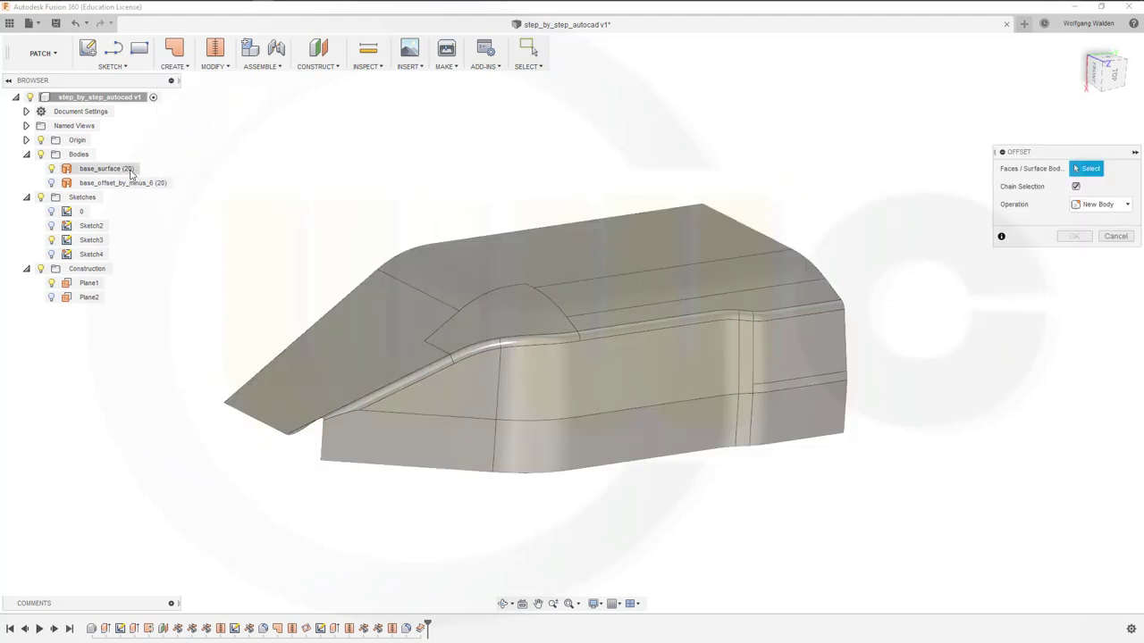
{"action": "left_click", "coordinate": [135, 170]}
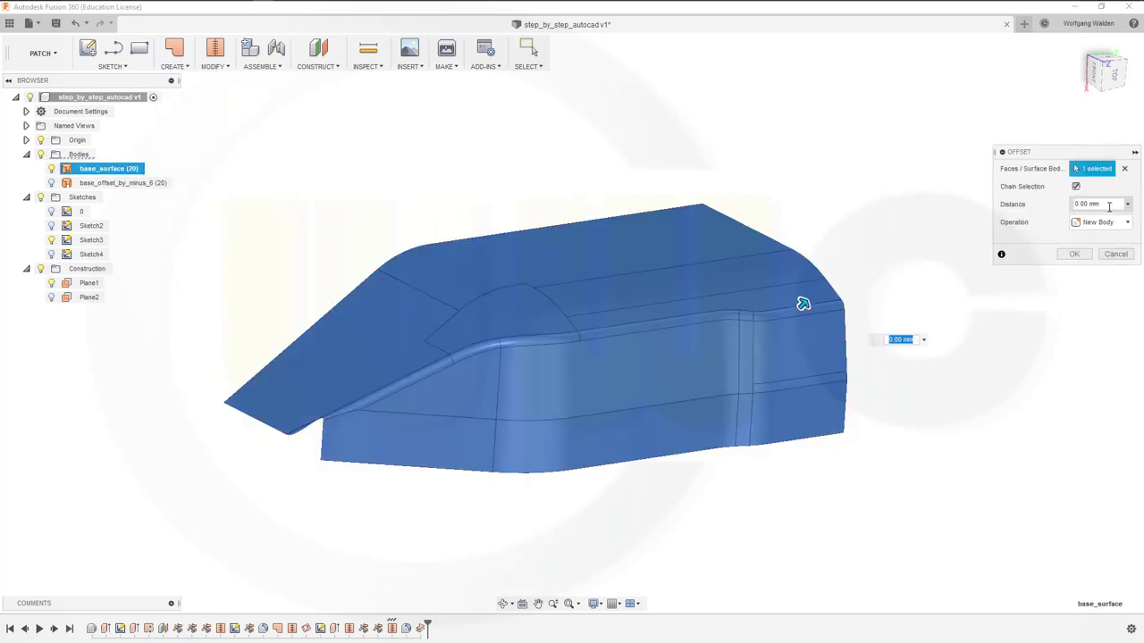
{"action": "left_click", "coordinate": [1108, 205]}
{"action": "type", "text": "6"}
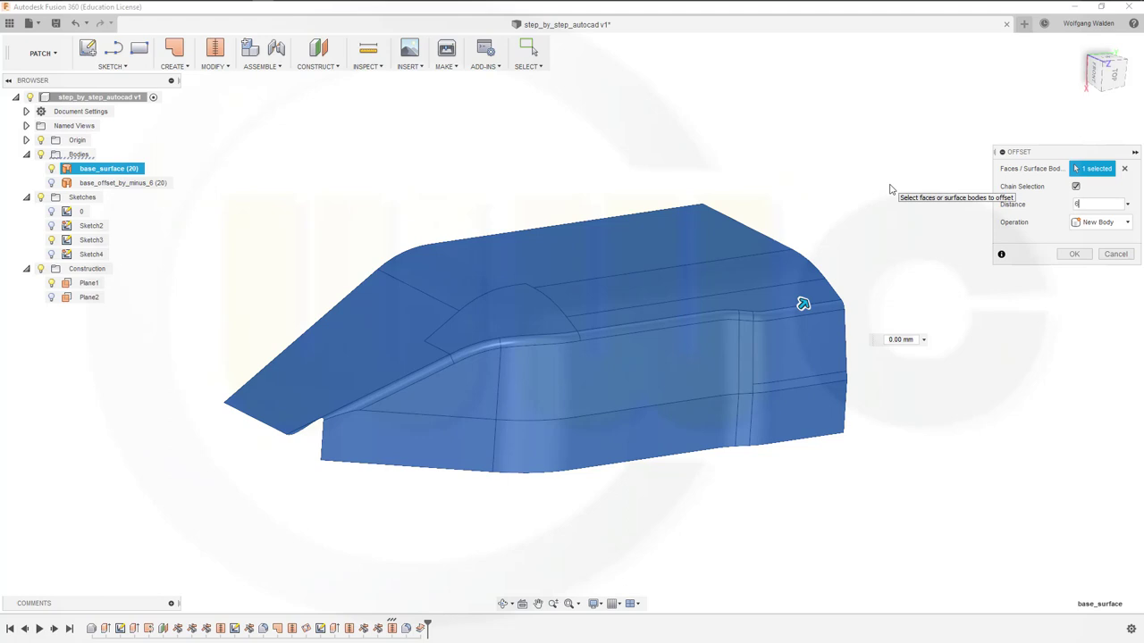
{"action": "key", "text": "Return"}
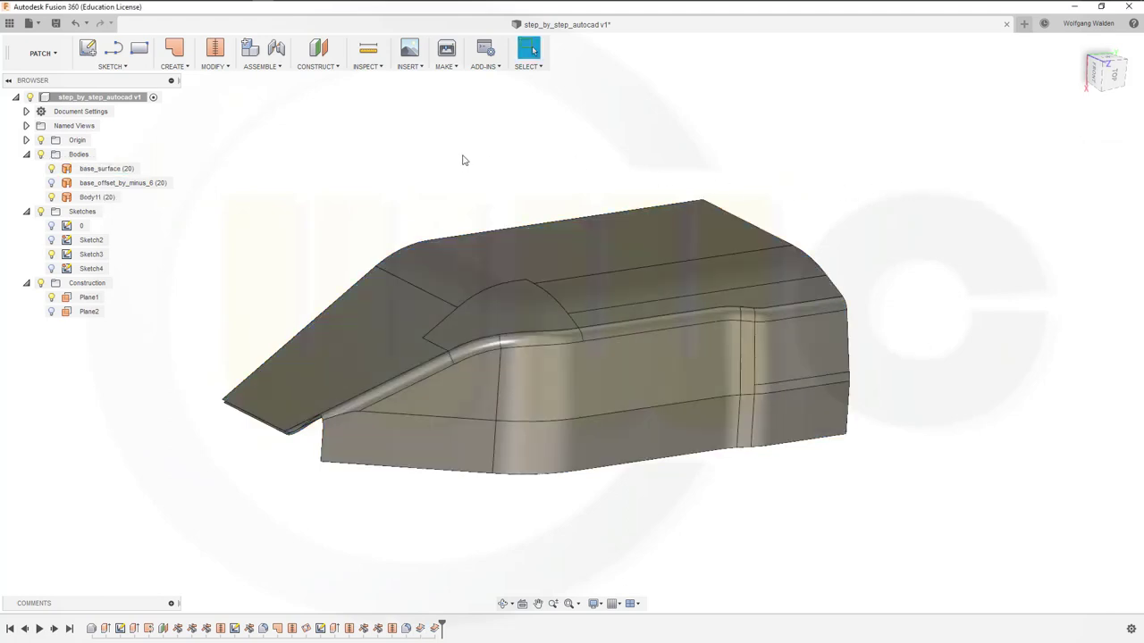
Step: Rename Body11 to a name ending in positive_6
{"action": "left_click", "coordinate": [100, 198]}
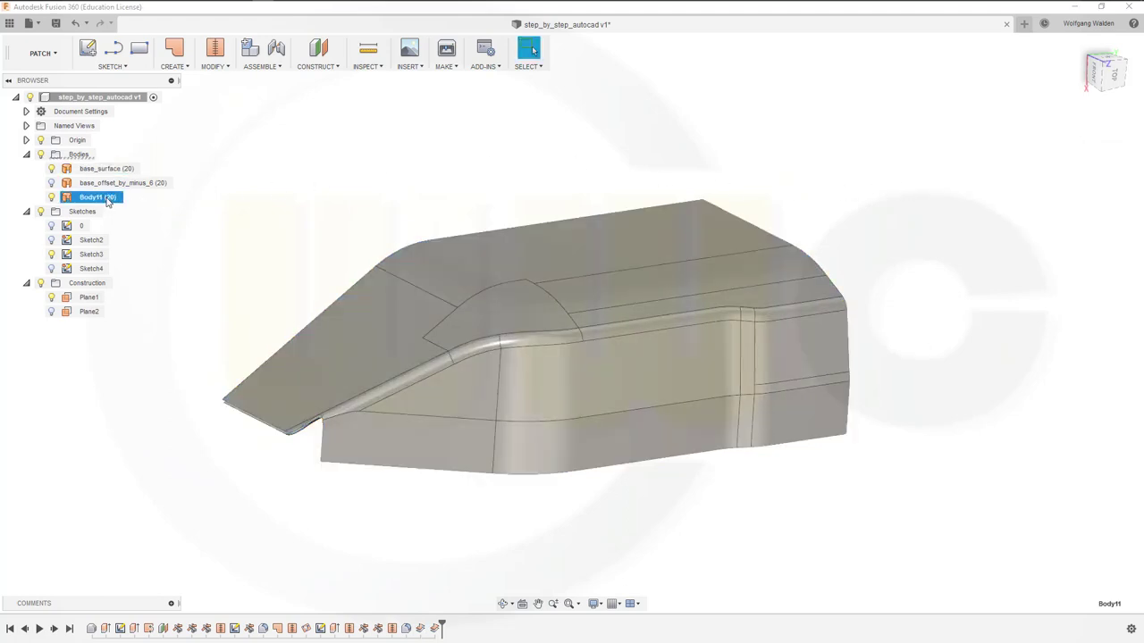
{"action": "double_click", "coordinate": [106, 200]}
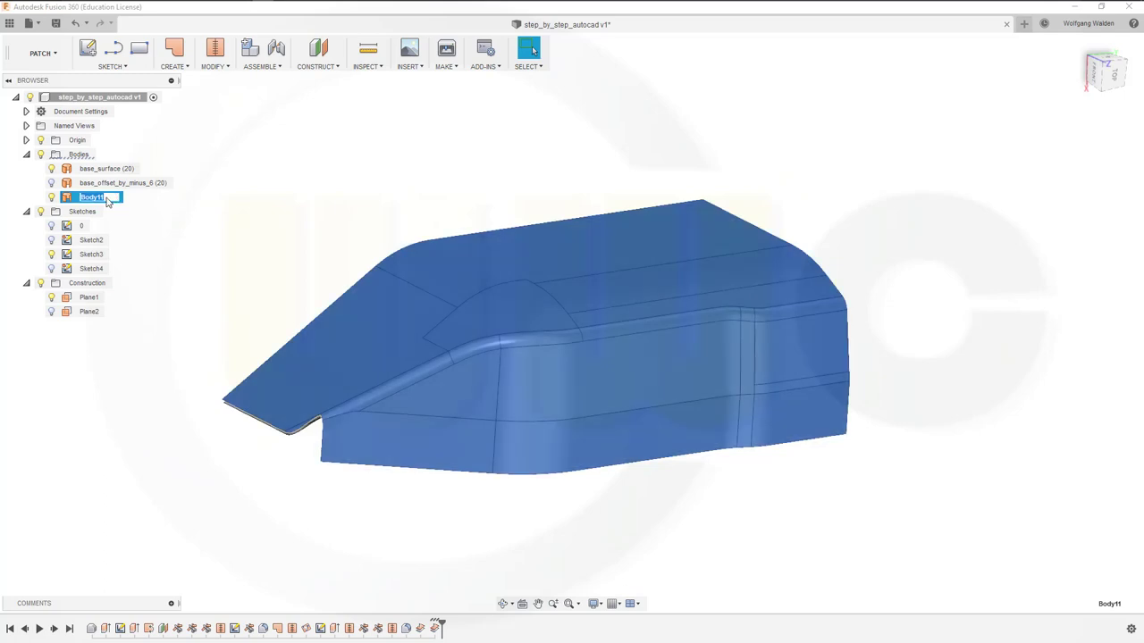
{"action": "type", "text": "base_offst_by_positive"}
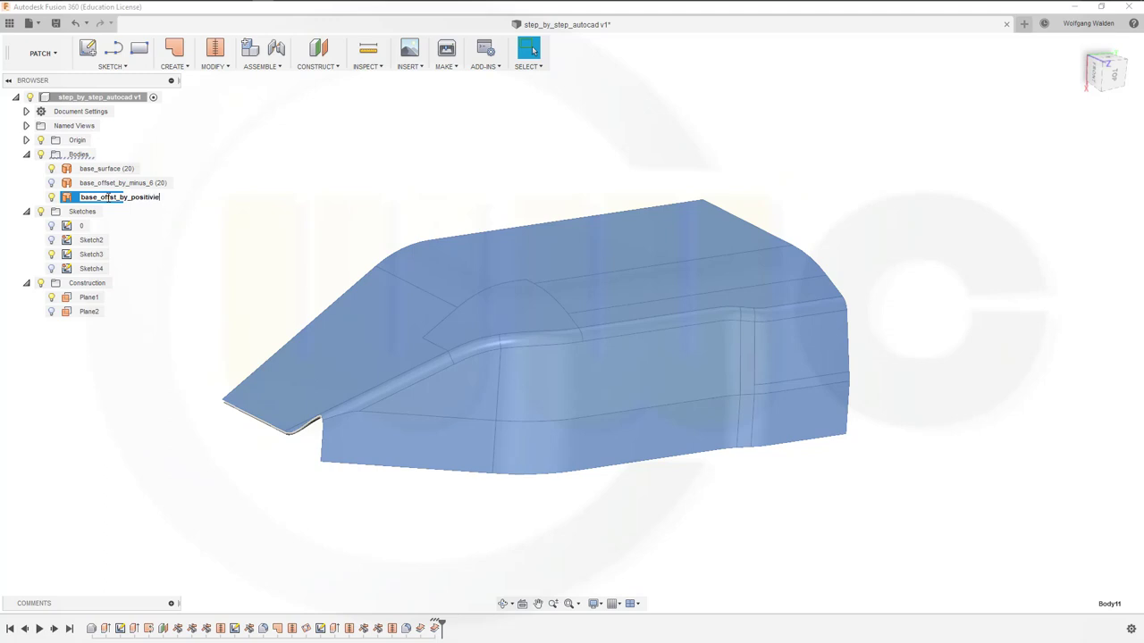
{"action": "key", "text": "BackSpace"}
{"action": "key", "text": "ctrl+z"}
{"action": "type", "text": "6"}
{"action": "key", "text": "Return"}
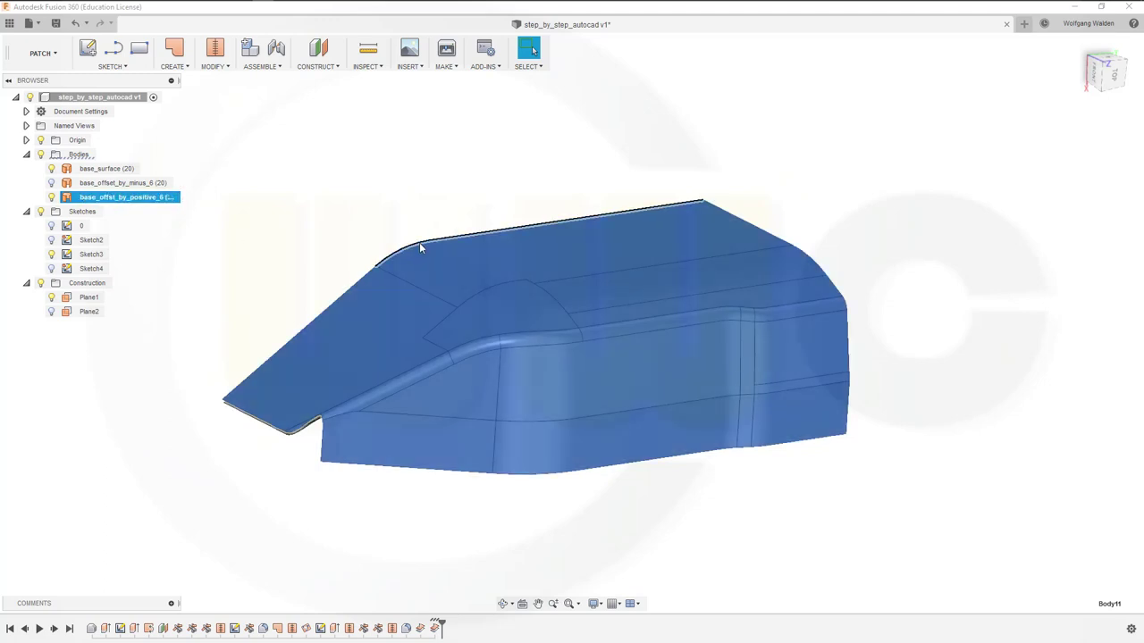
{"action": "left_click", "coordinate": [341, 179]}
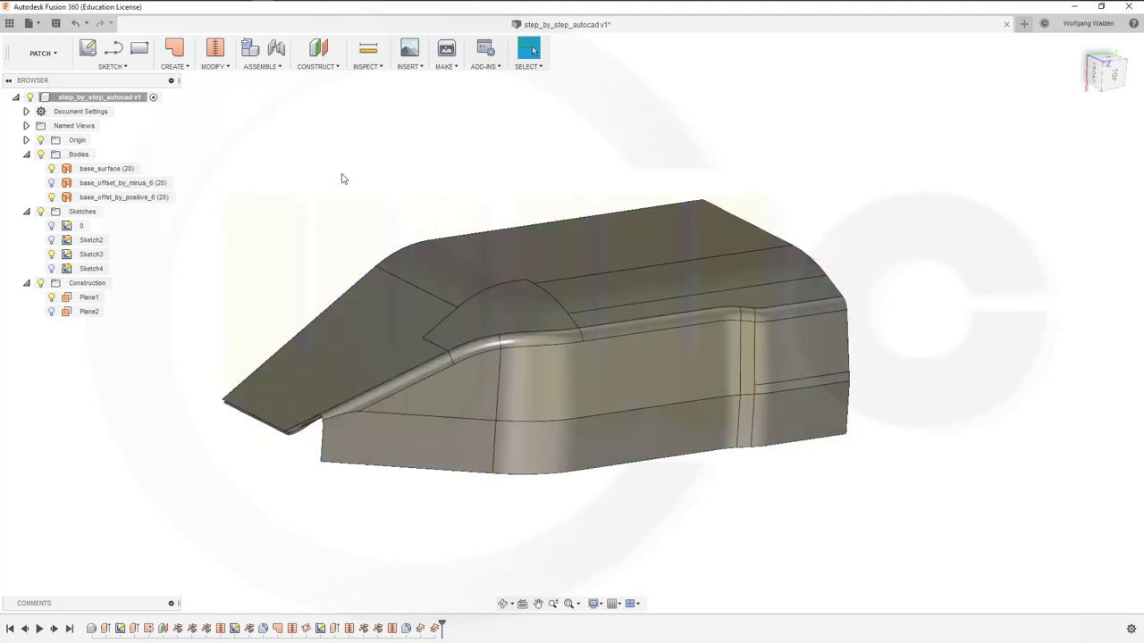
Step: Fix the typo so the body is named base_offset_by_positive_6
{"action": "left_click", "coordinate": [107, 199]}
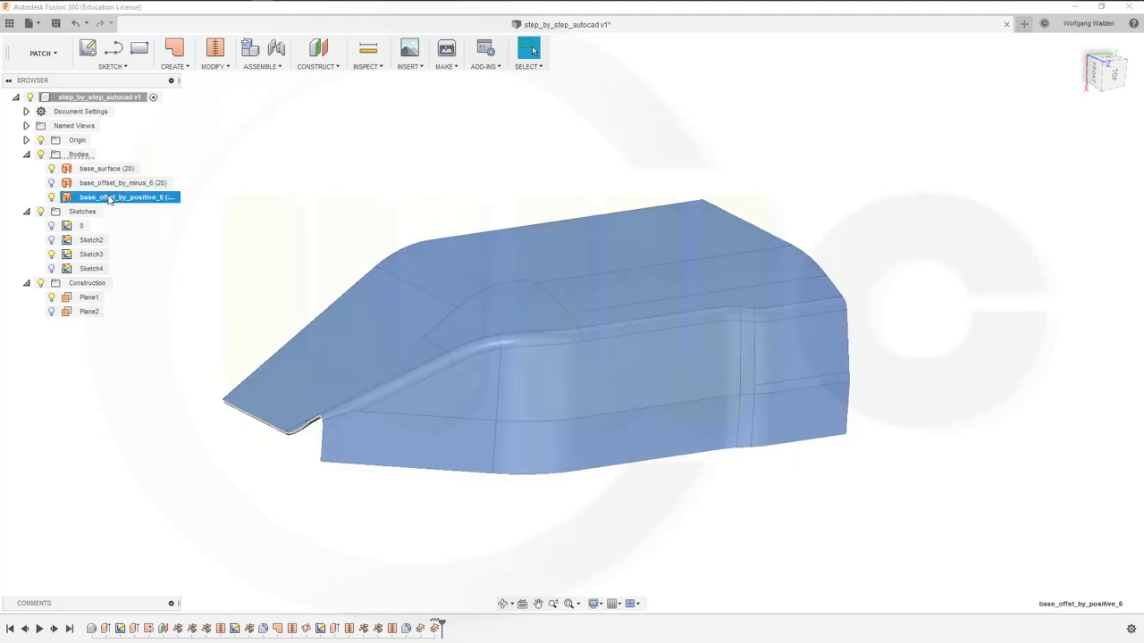
{"action": "left_click", "coordinate": [109, 199]}
{"action": "left_click", "coordinate": [117, 198]}
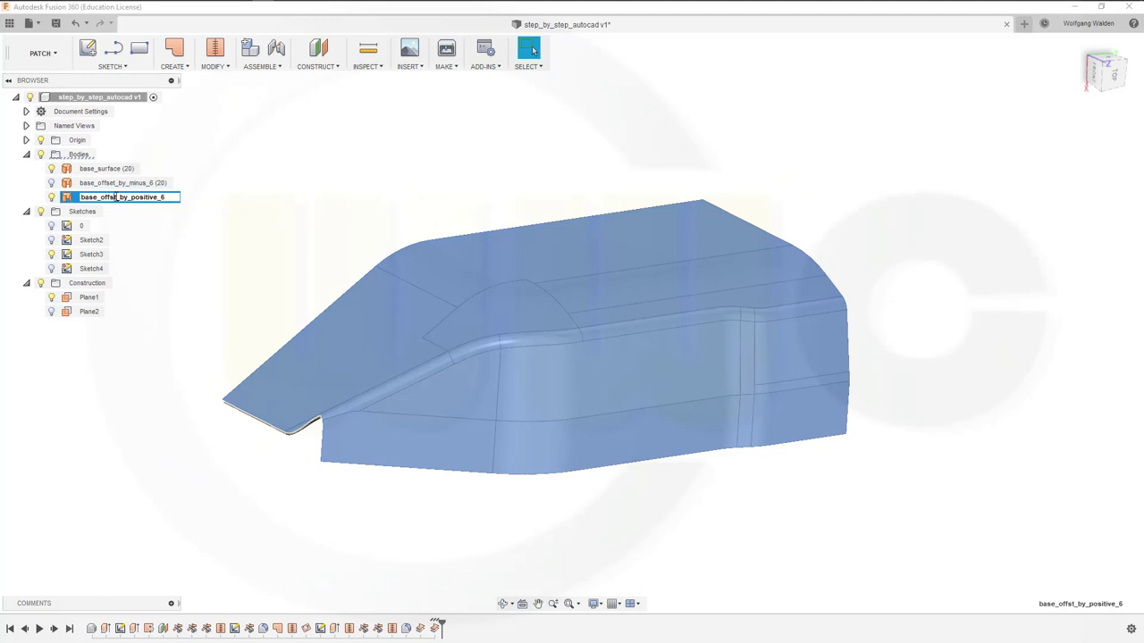
{"action": "type", "text": "e"}
{"action": "key", "text": "Return"}
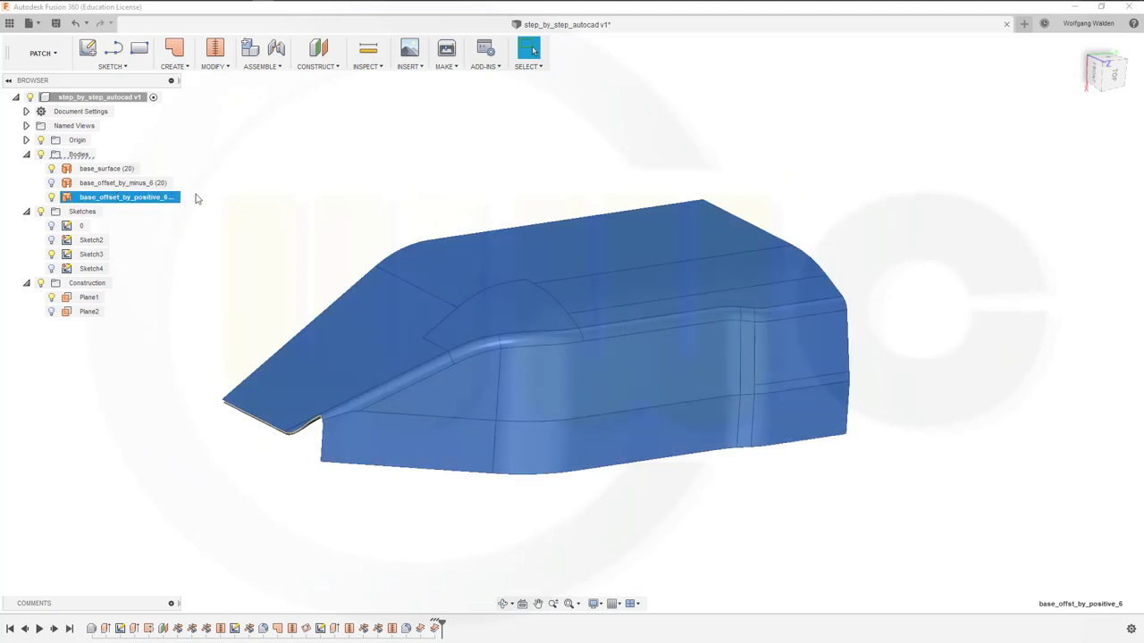
{"action": "left_click", "coordinate": [304, 112]}
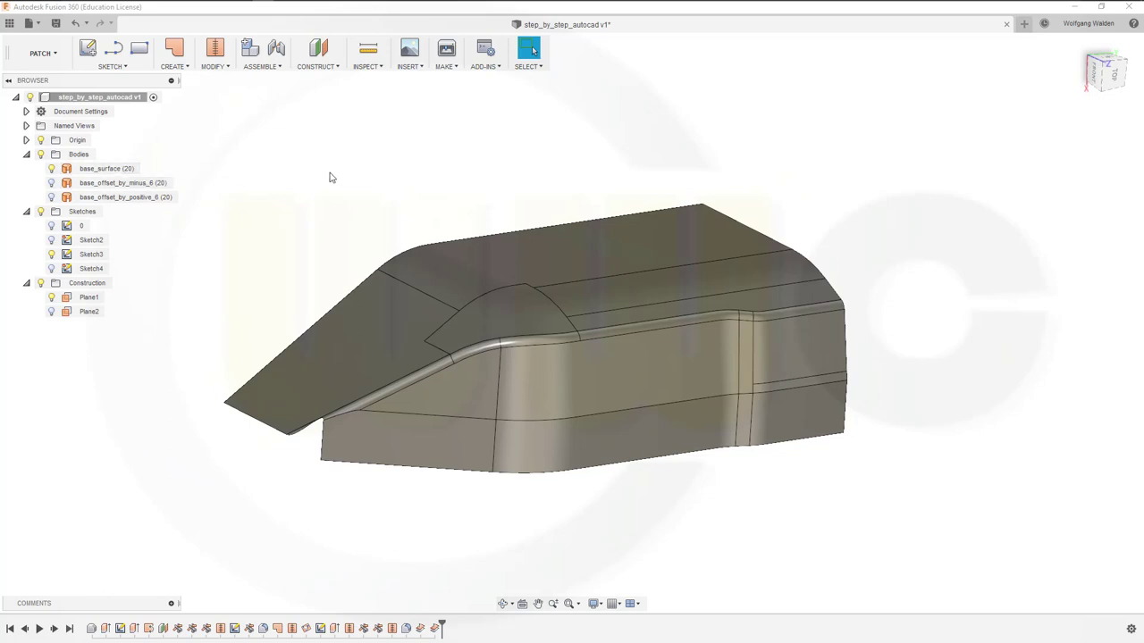
{"action": "middle_click_drag", "start_coordinate": [377, 207], "coordinate": [434, 205]}
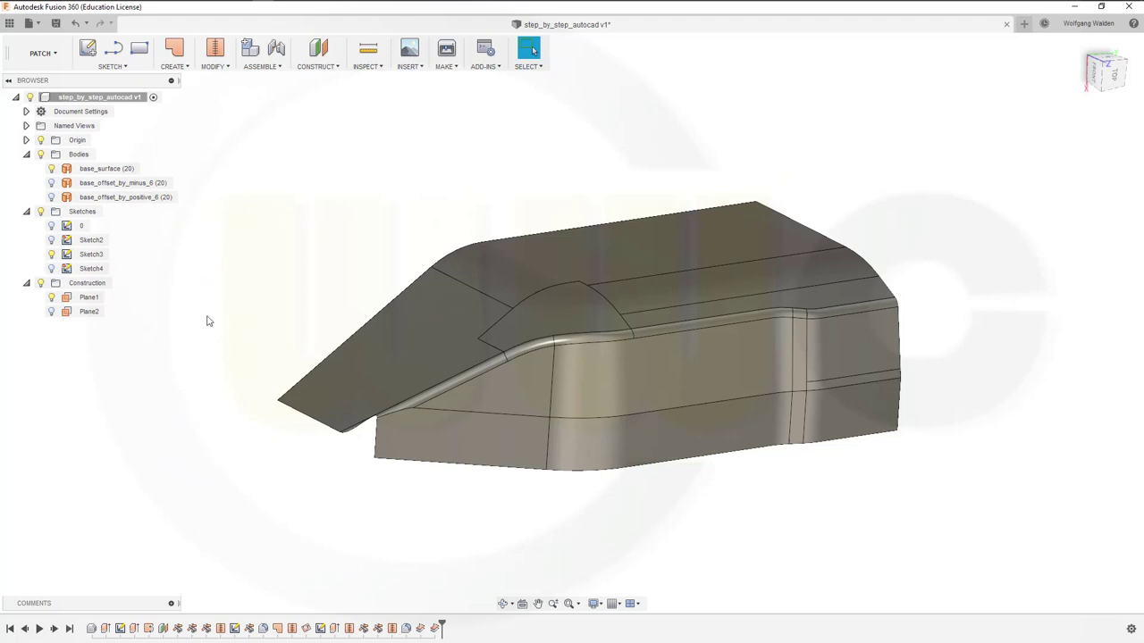
Step: Patch the Sketch 0 scoop outline into new surface Body12, then hide the base and offset bodies
{"action": "left_click", "coordinate": [51, 226]}
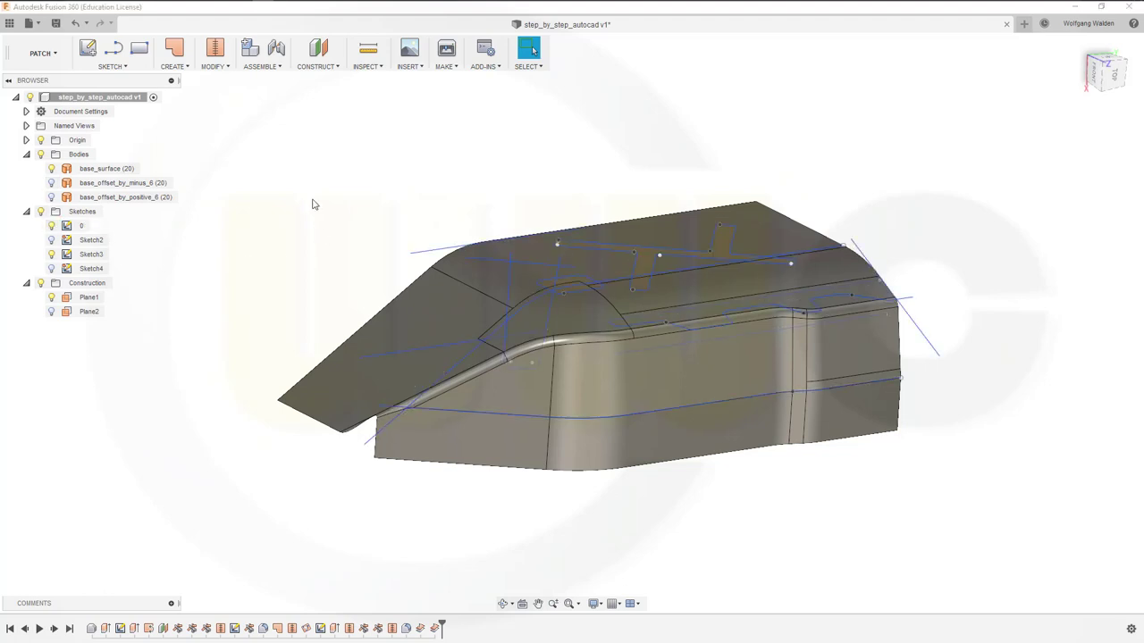
{"action": "left_click", "coordinate": [188, 68]}
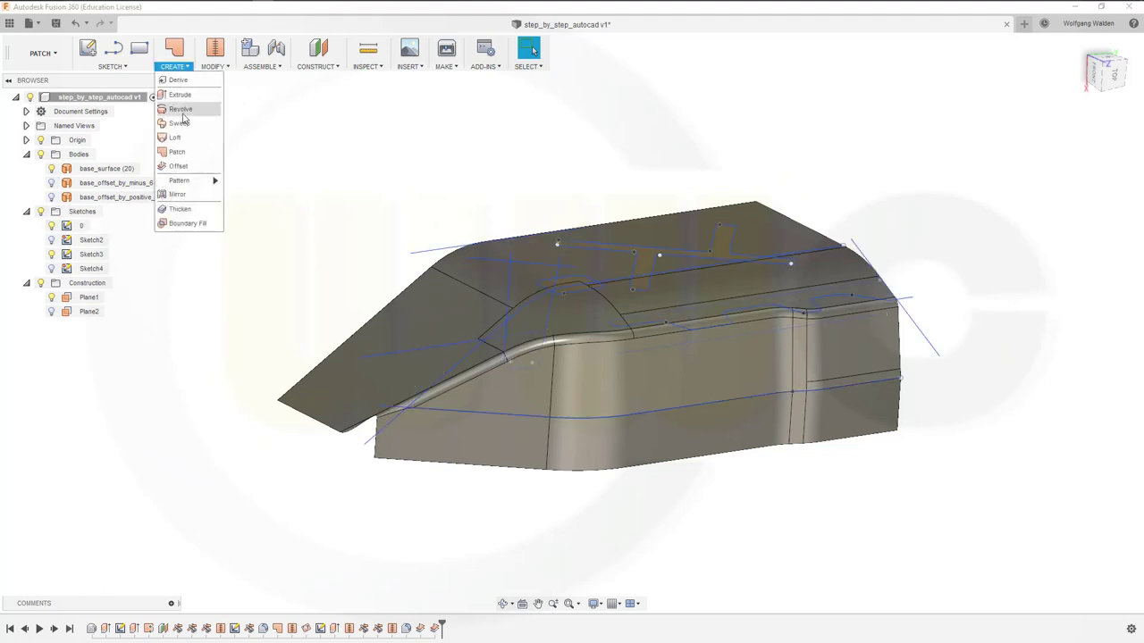
{"action": "left_click", "coordinate": [177, 151]}
{"action": "scroll", "coordinate": [576, 352], "scroll_direction": "up", "scroll_amount": 3}
{"action": "scroll", "coordinate": [572, 301], "scroll_direction": "up", "scroll_amount": 3}
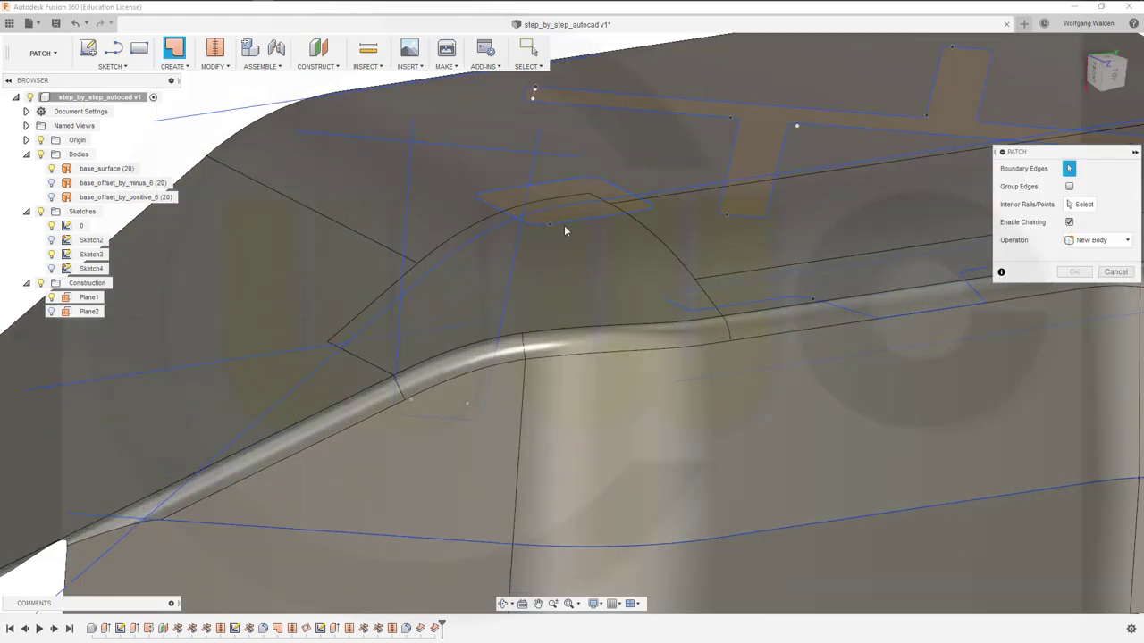
{"action": "left_click", "coordinate": [569, 222]}
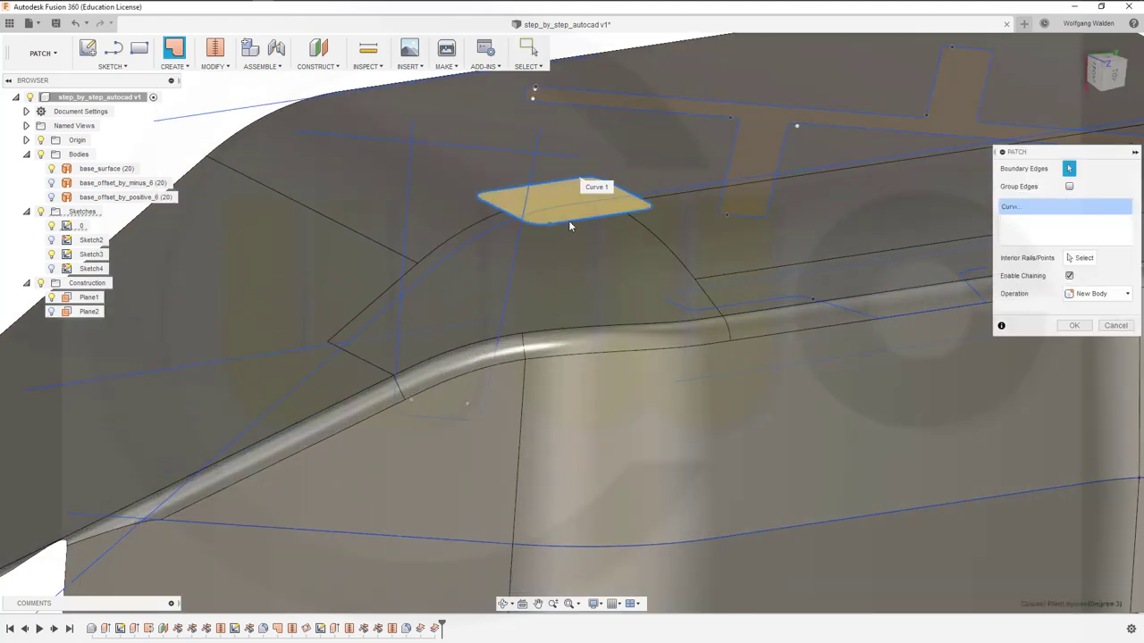
{"action": "left_click", "coordinate": [1076, 325]}
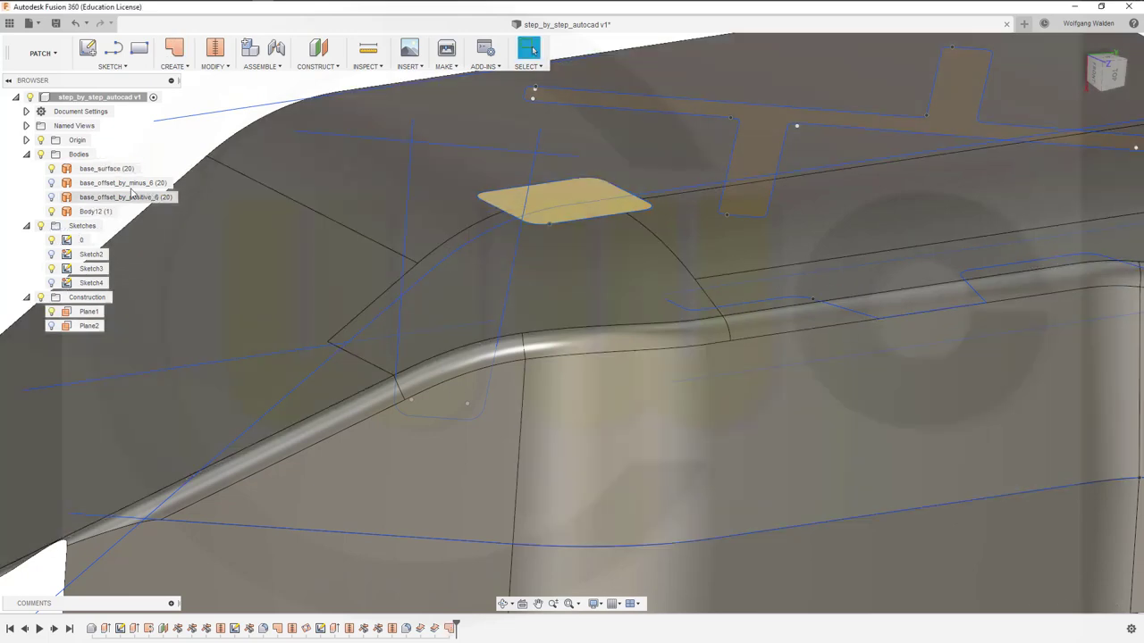
{"action": "left_click", "coordinate": [51, 168]}
{"action": "left_click", "coordinate": [51, 183]}
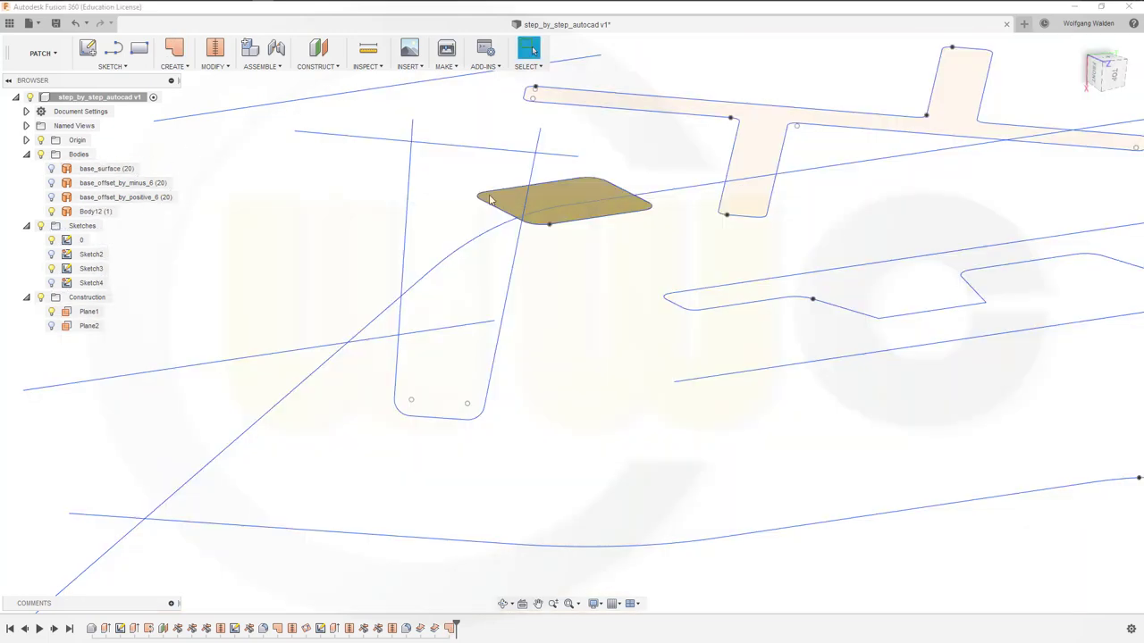
Step: Reverse the normal of Body12's scoop patch face
{"action": "left_click", "coordinate": [214, 66]}
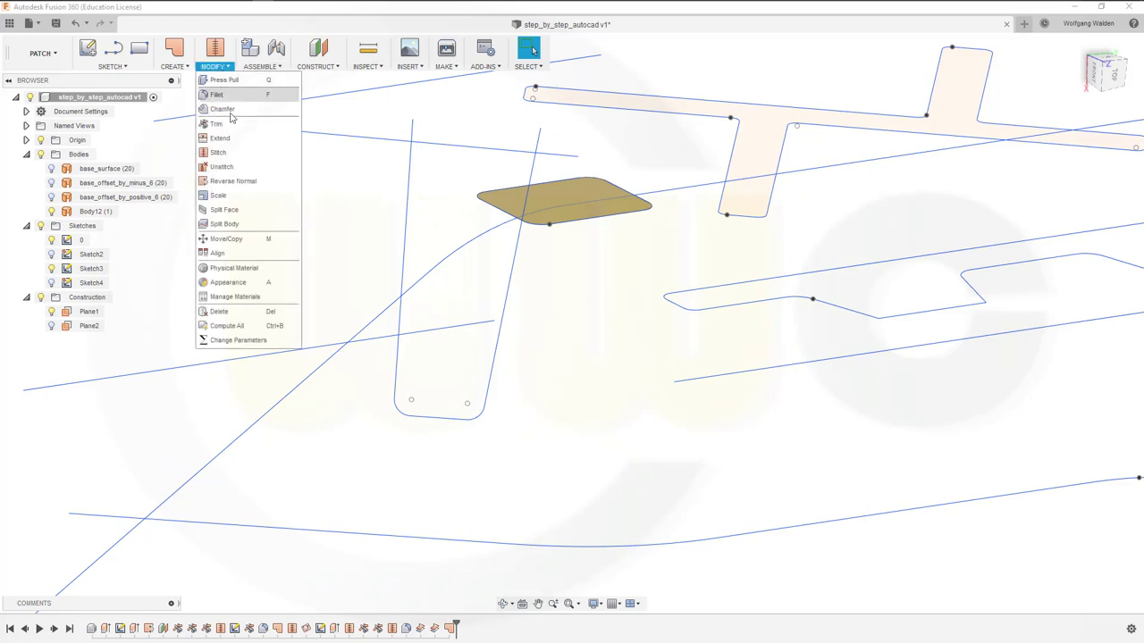
{"action": "left_click", "coordinate": [234, 180]}
{"action": "left_click", "coordinate": [536, 190]}
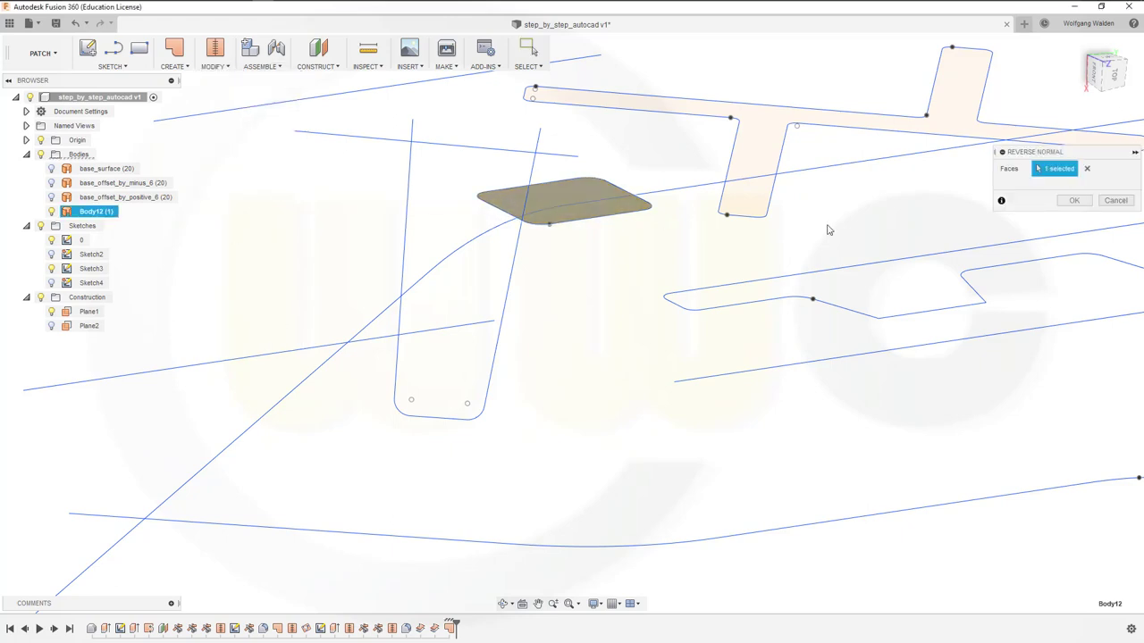
{"action": "left_click", "coordinate": [1074, 200]}
{"action": "scroll", "coordinate": [565, 267], "scroll_direction": "down", "scroll_amount": 1}
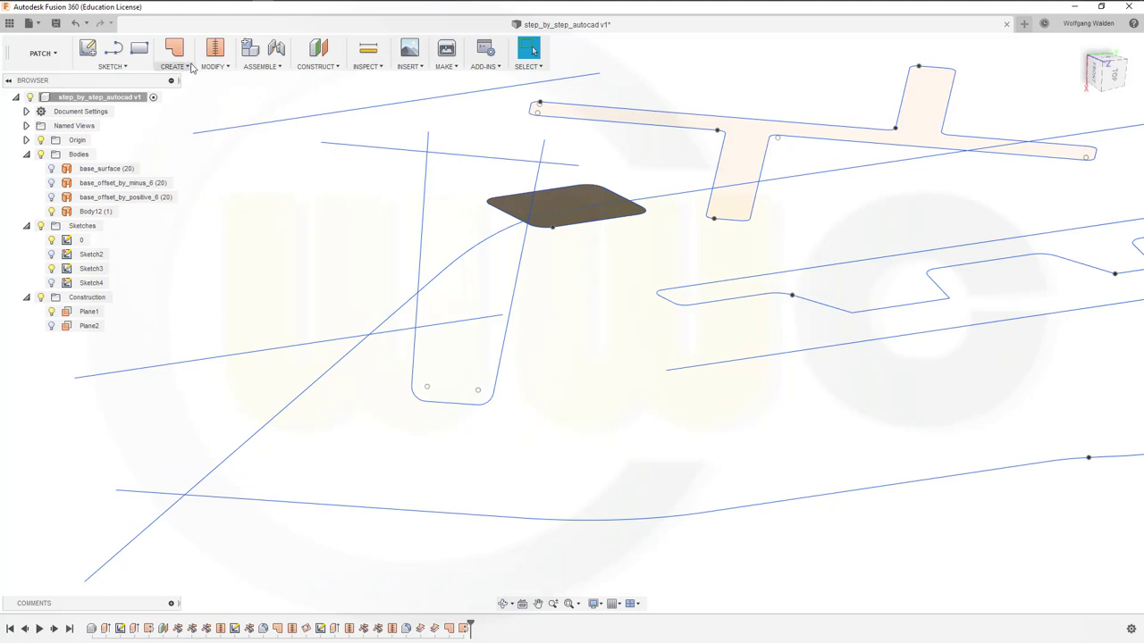
Step: Create Plane3 along the patch edge with Tangent Chain off, at proportional distance 0.886
{"action": "left_click", "coordinate": [336, 67]}
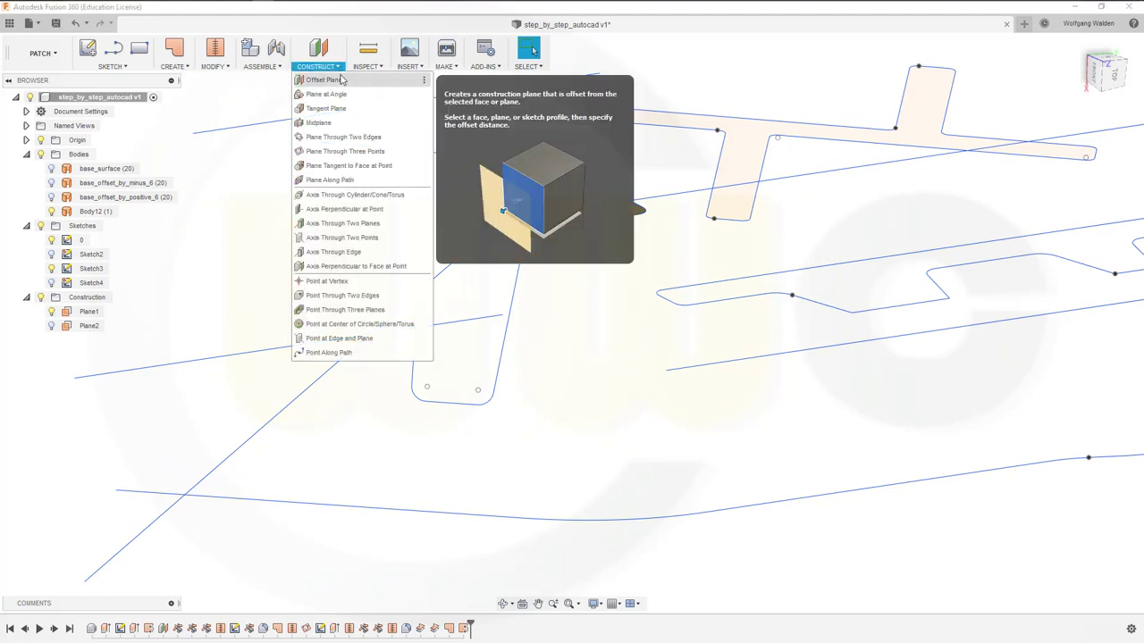
{"action": "left_click", "coordinate": [331, 180]}
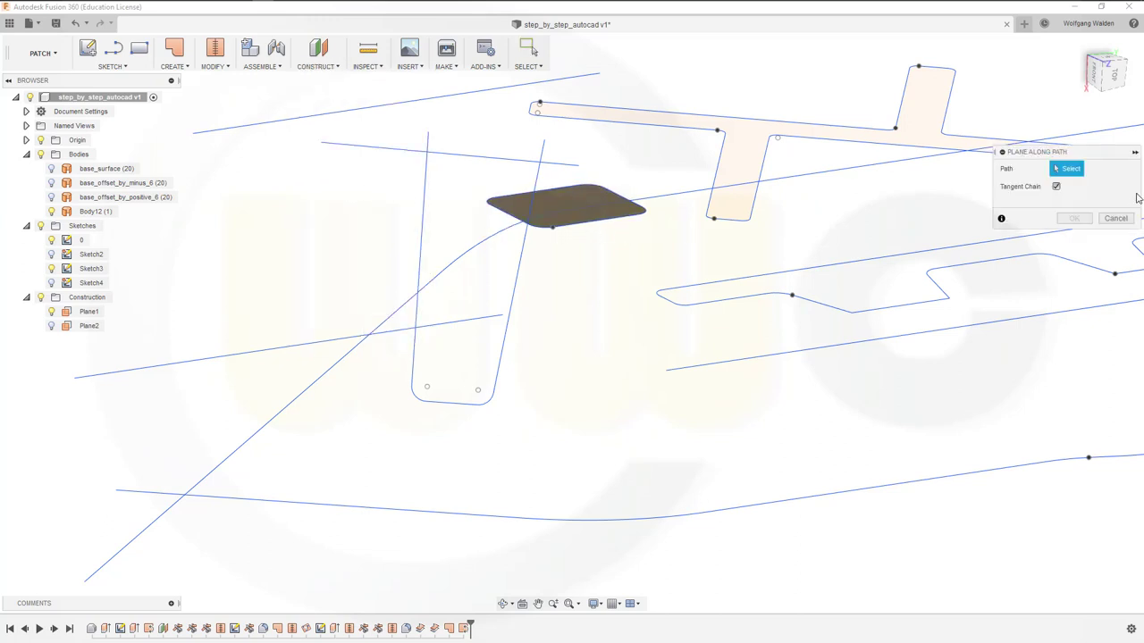
{"action": "left_click", "coordinate": [1057, 185]}
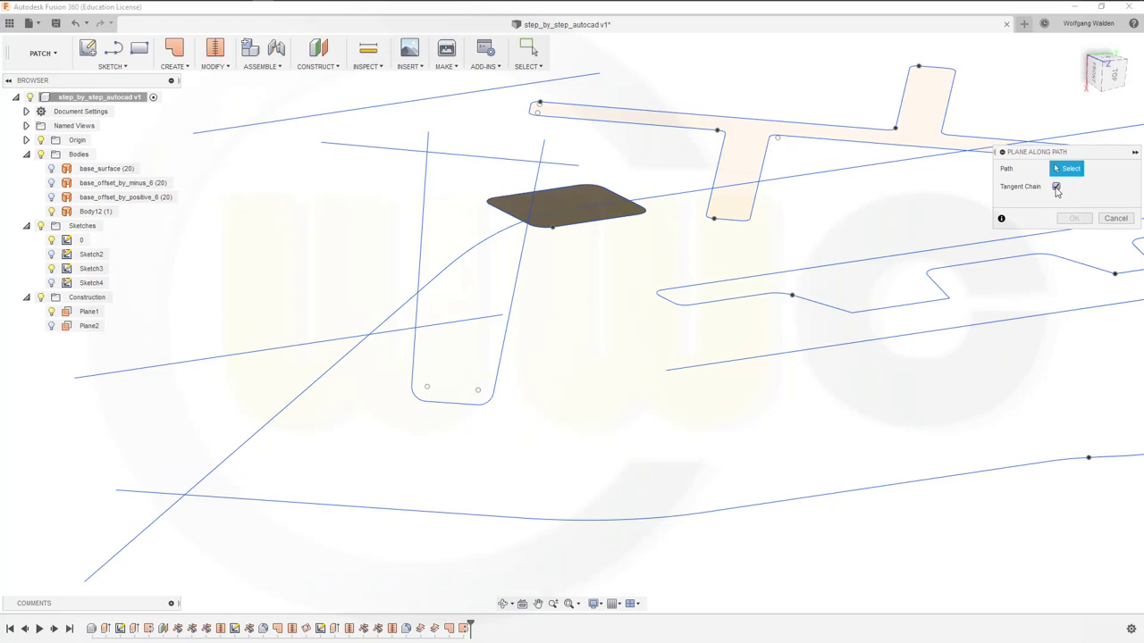
{"action": "left_click", "coordinate": [596, 221]}
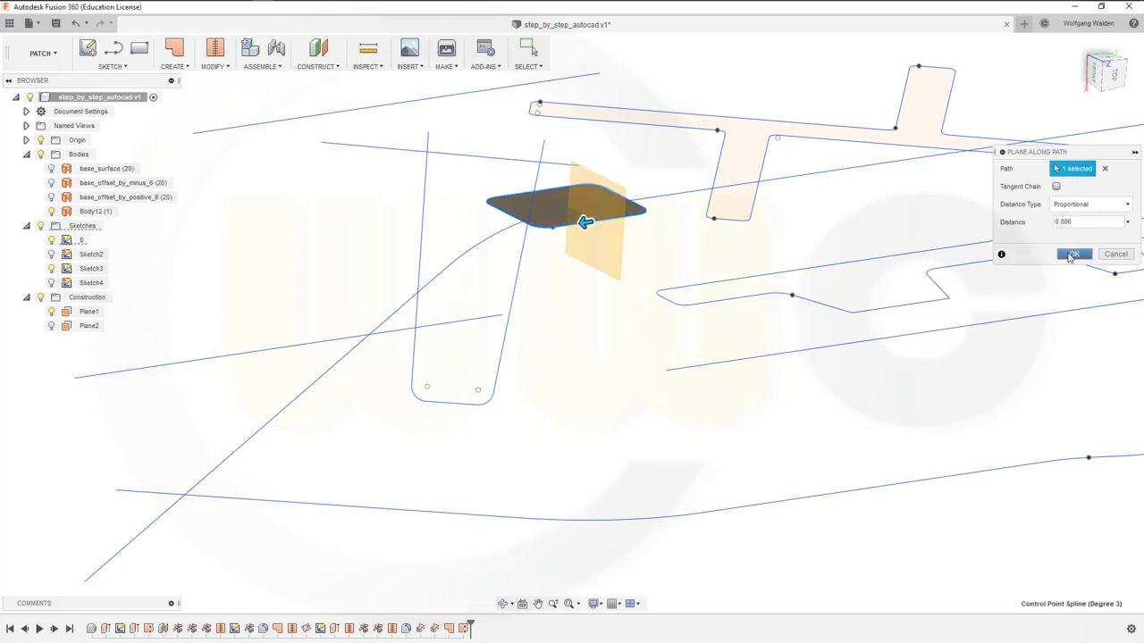
{"action": "left_click", "coordinate": [1074, 254]}
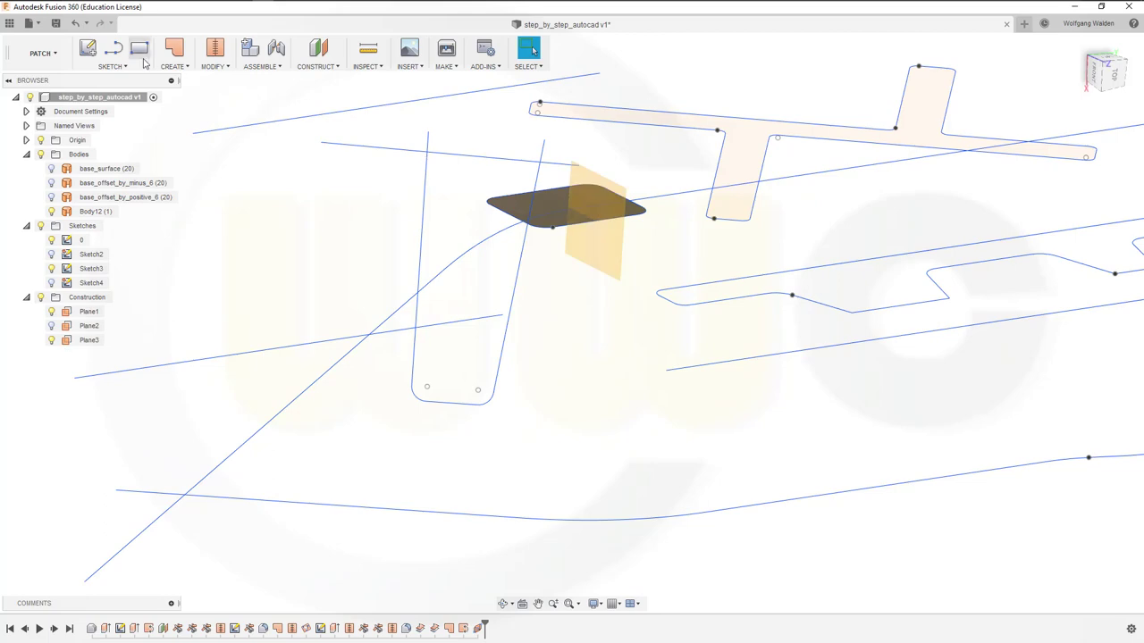
Step: Start a sketch on Plane3 and project the body's top corner point into it
{"action": "left_click", "coordinate": [87, 48]}
{"action": "left_click", "coordinate": [619, 228]}
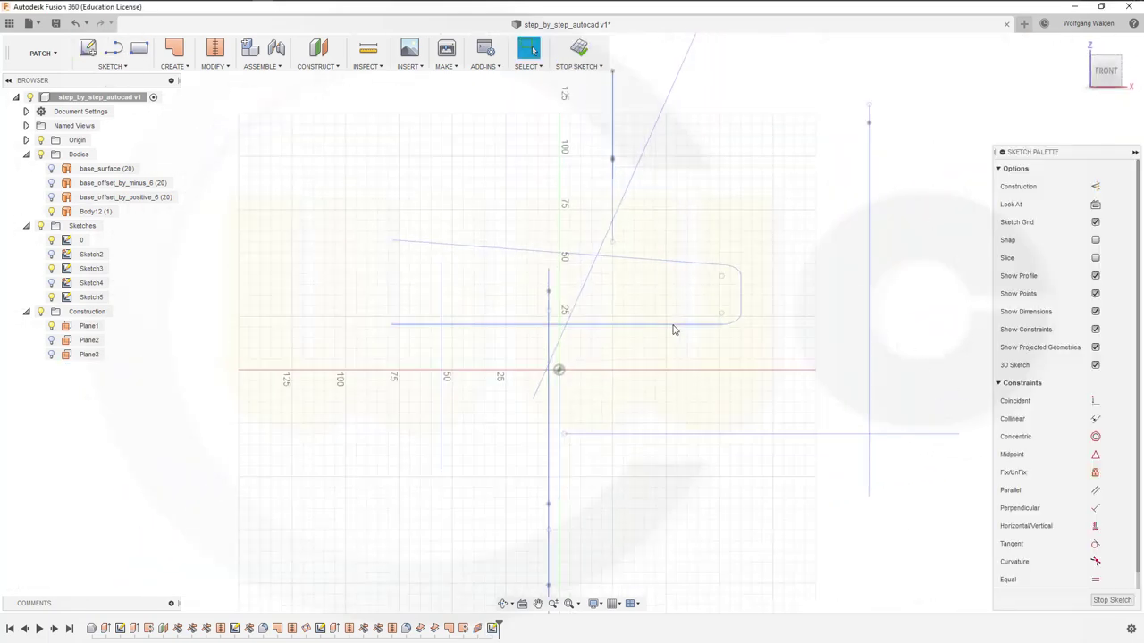
{"action": "scroll", "coordinate": [634, 369], "scroll_direction": "up", "scroll_amount": 3}
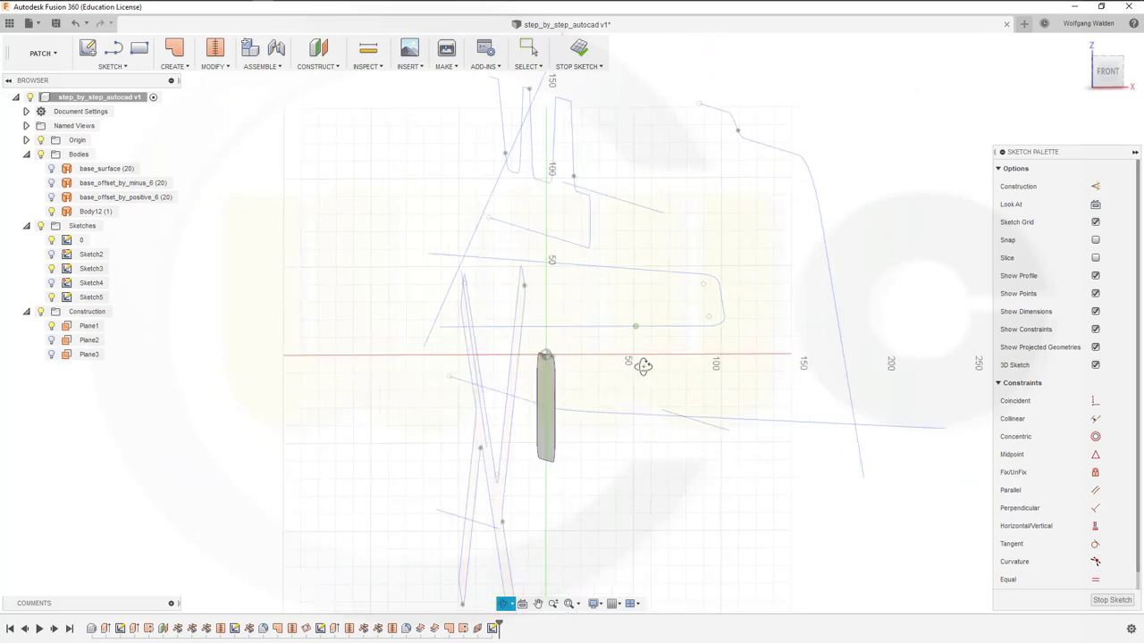
{"action": "scroll", "coordinate": [578, 379], "scroll_direction": "up", "scroll_amount": 3}
{"action": "scroll", "coordinate": [568, 363], "scroll_direction": "up", "scroll_amount": 3}
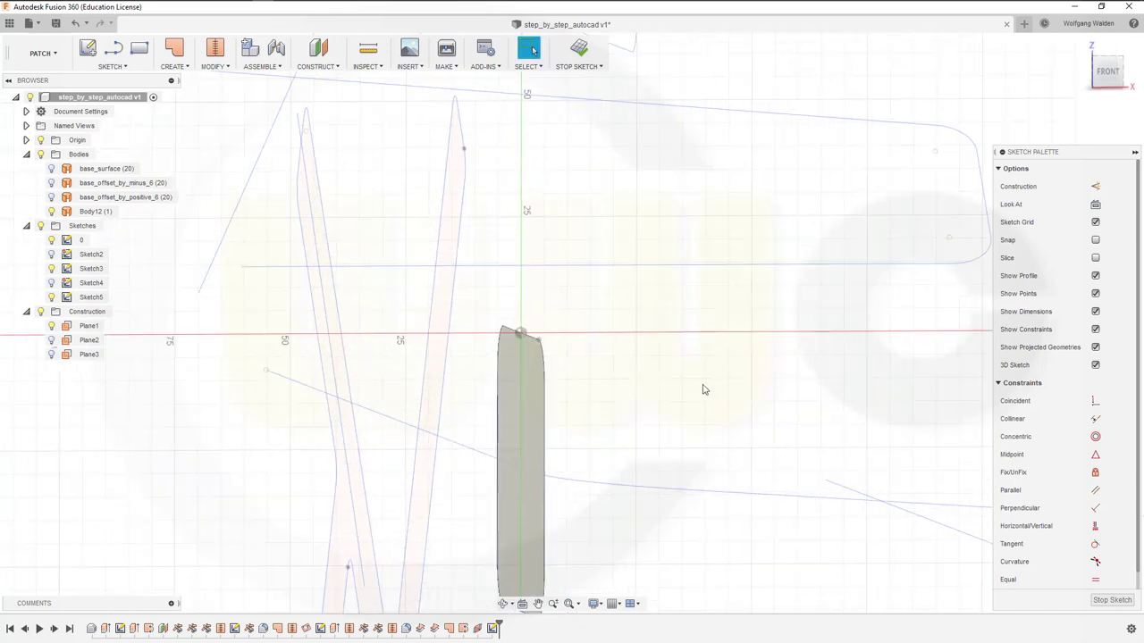
{"action": "key", "text": "p"}
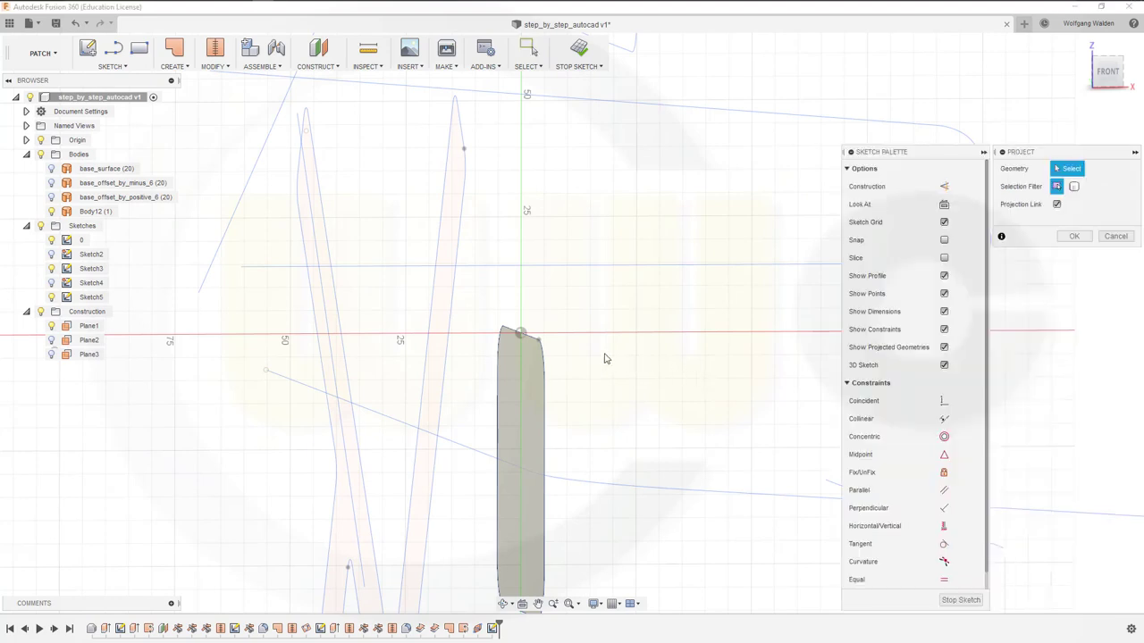
{"action": "left_click", "coordinate": [540, 342]}
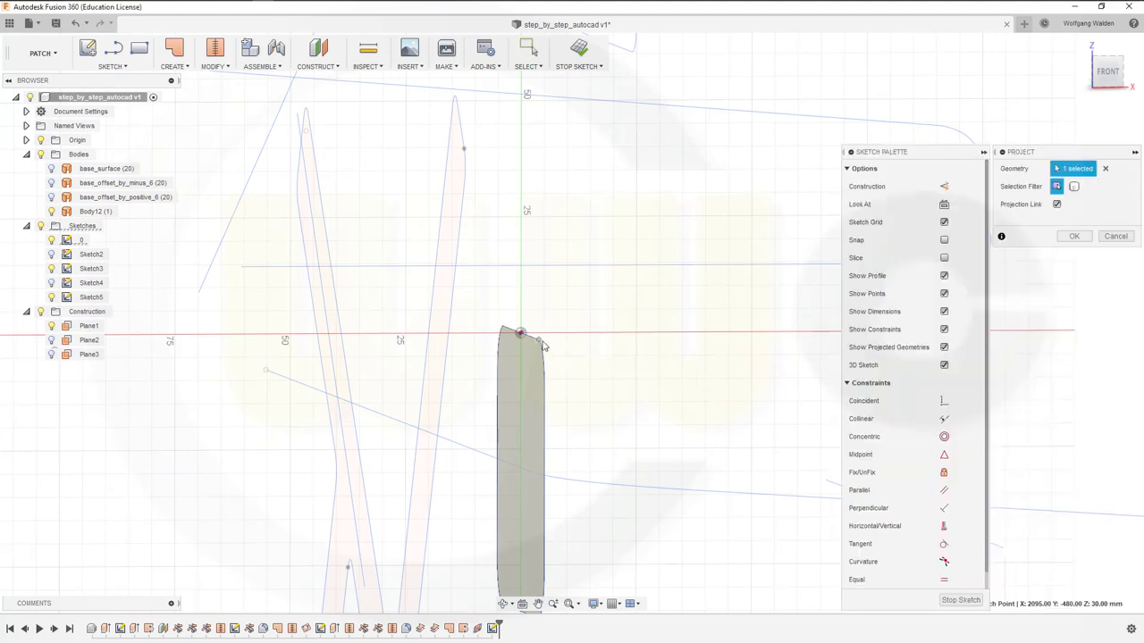
{"action": "left_click", "coordinate": [1072, 236]}
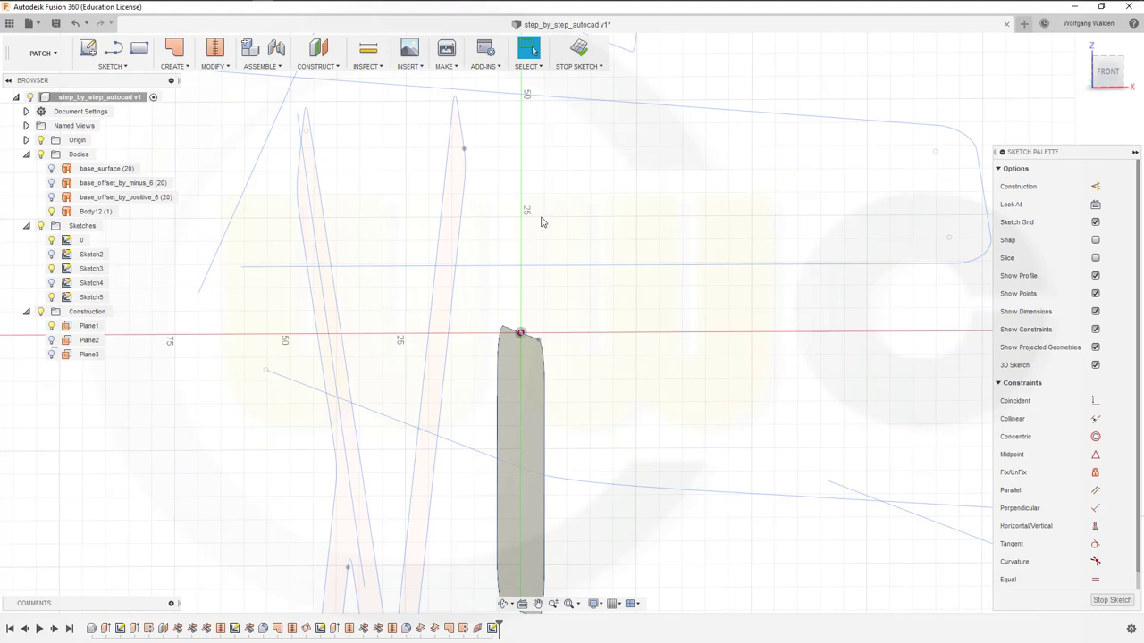
Step: Draw a 30 mm line starting at the projected corner point
{"action": "key", "text": "l"}
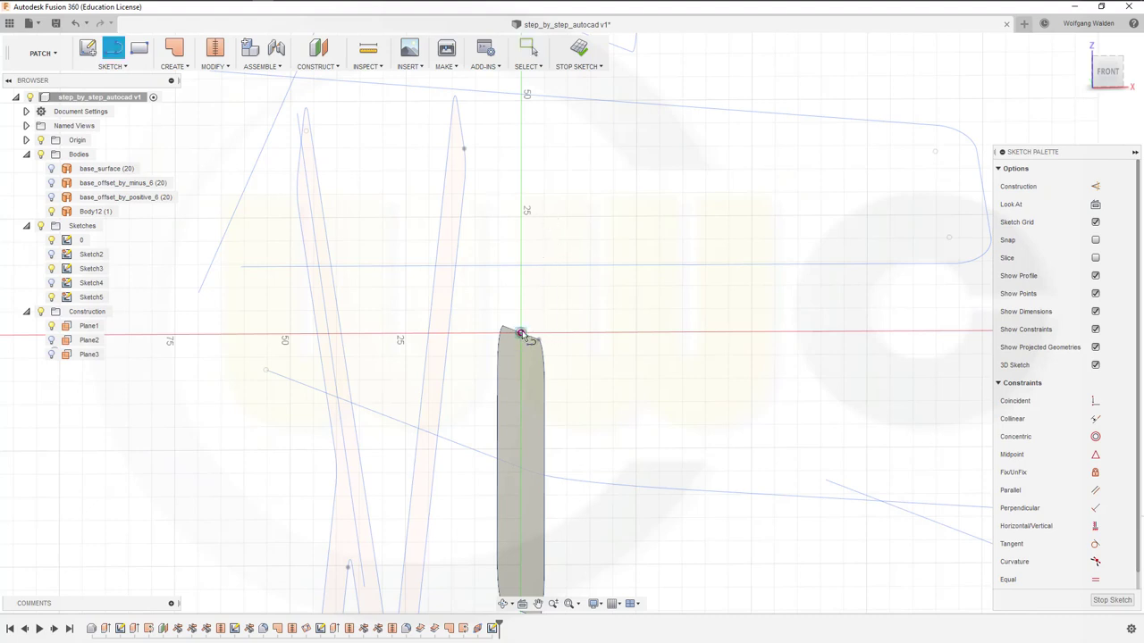
{"action": "left_click", "coordinate": [521, 333]}
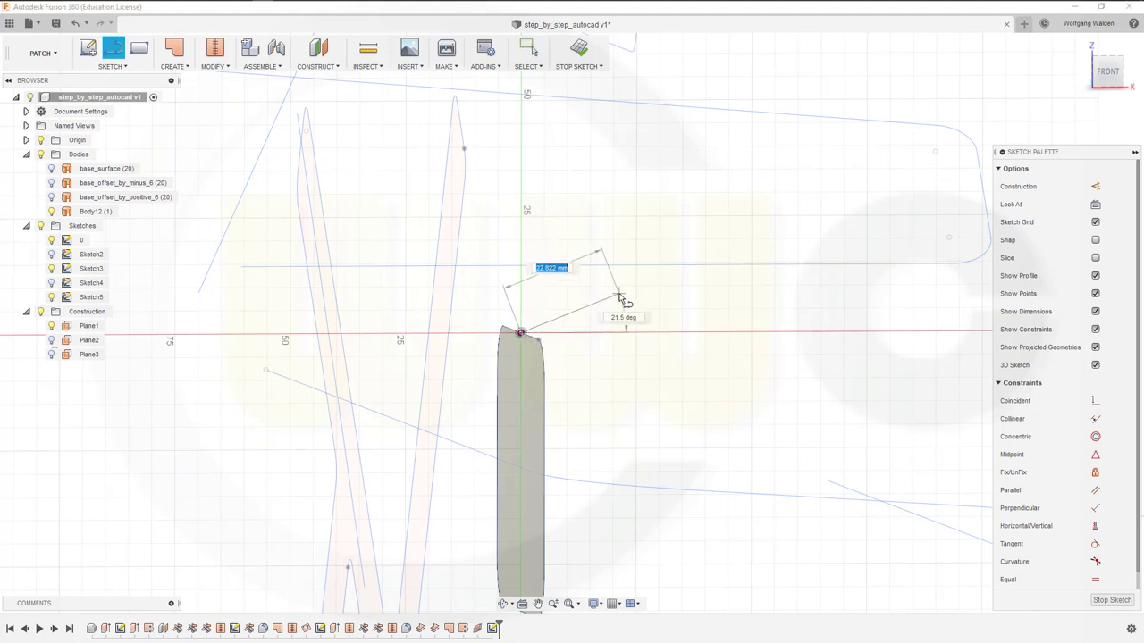
{"action": "type", "text": "30"}
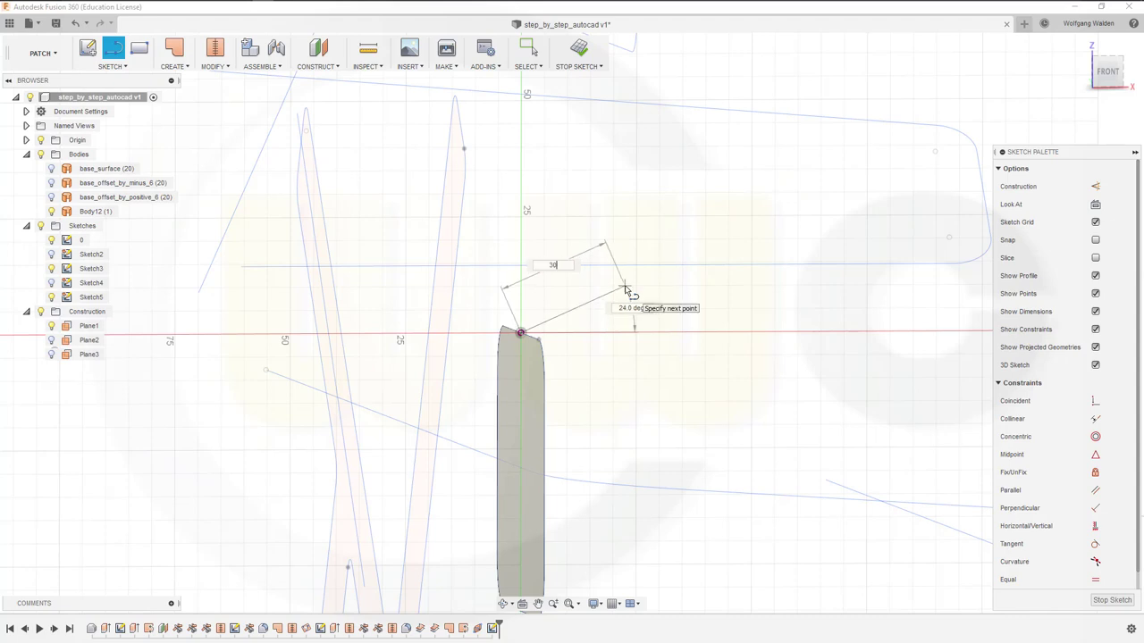
{"action": "key", "text": "Return"}
{"action": "key", "text": "Escape"}
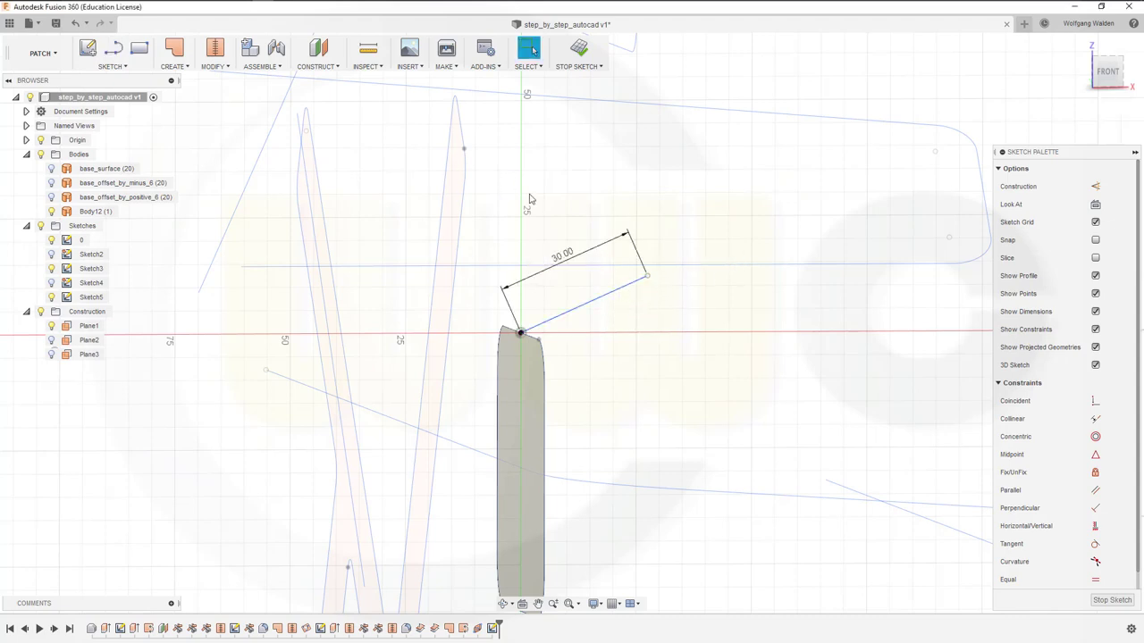
Step: Draw a horizontal construction line from the same corner point
{"action": "key", "text": "l"}
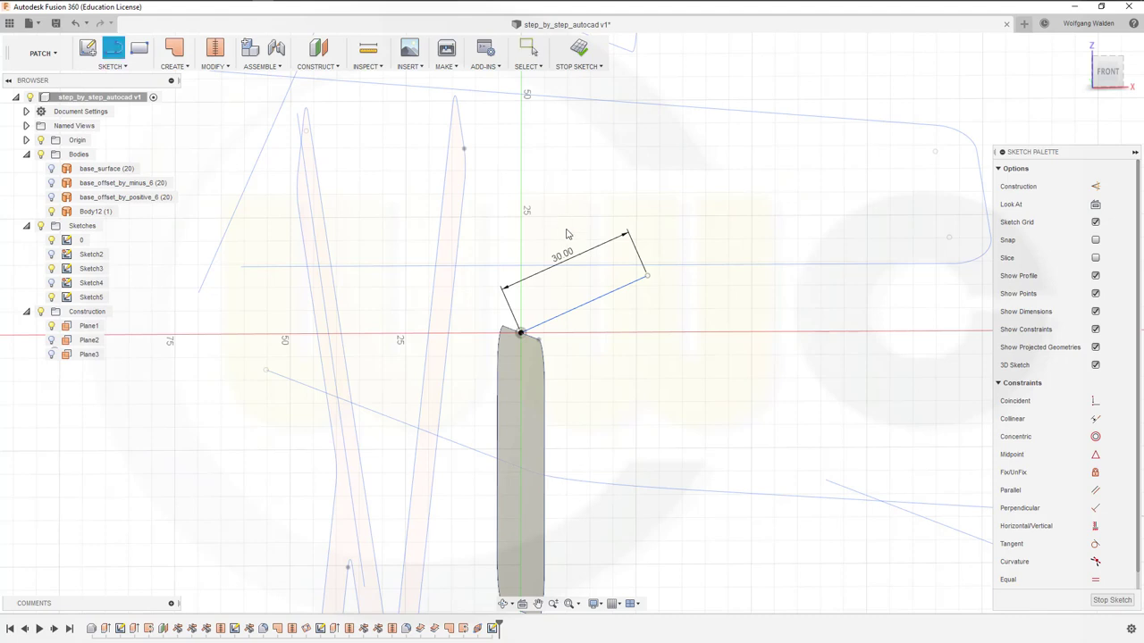
{"action": "left_click", "coordinate": [521, 334]}
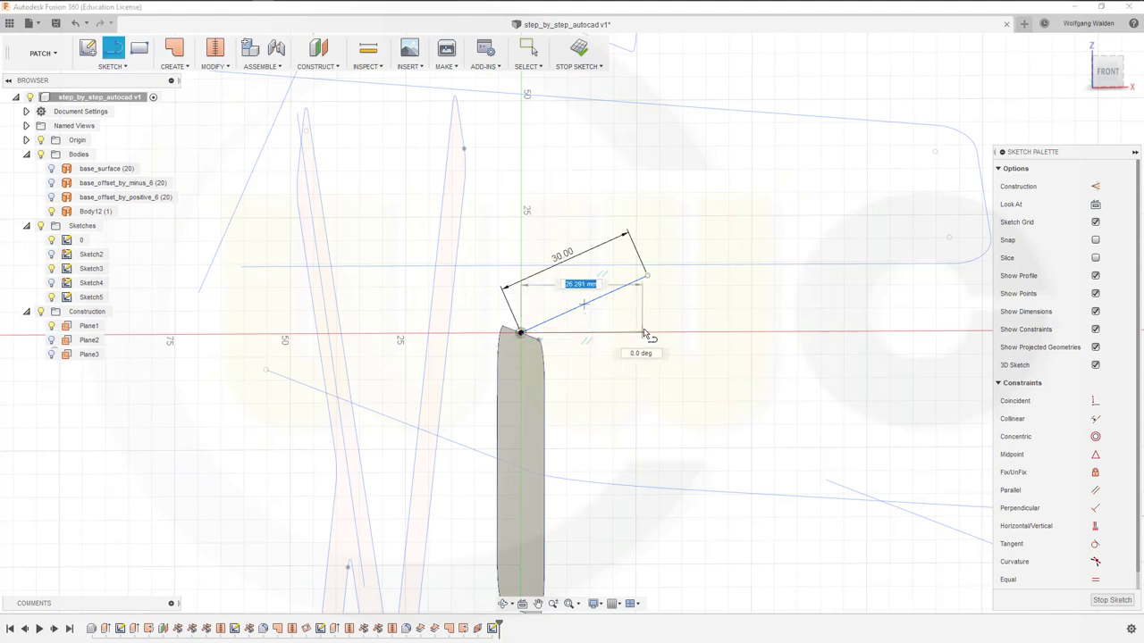
{"action": "left_click", "coordinate": [650, 332]}
{"action": "key", "text": "Escape"}
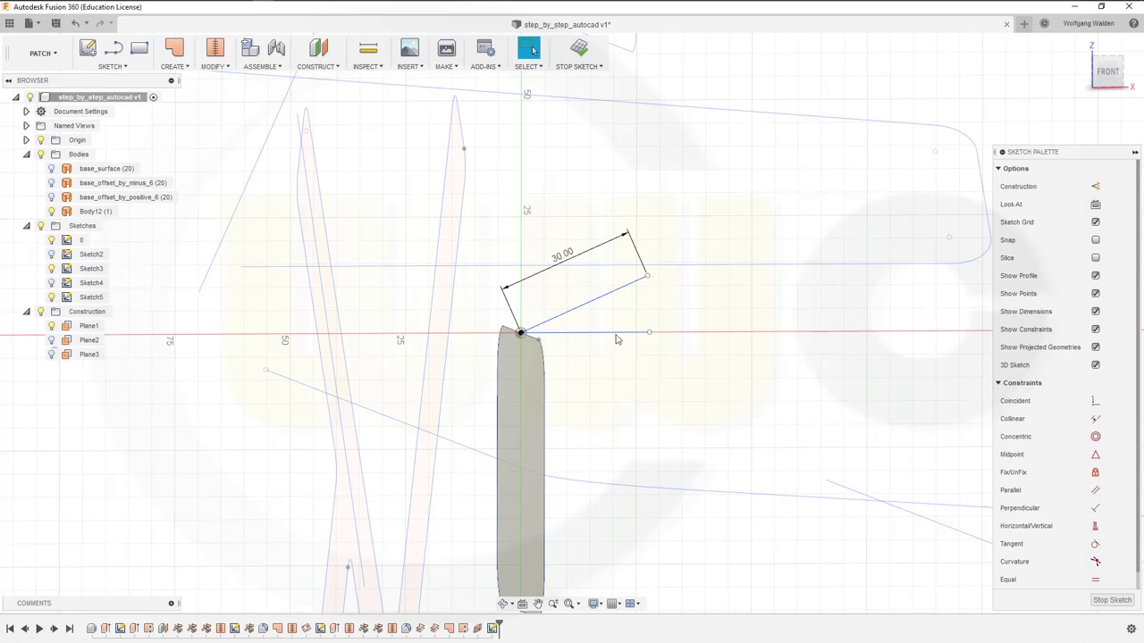
{"action": "left_click", "coordinate": [616, 337]}
{"action": "left_click", "coordinate": [1095, 186]}
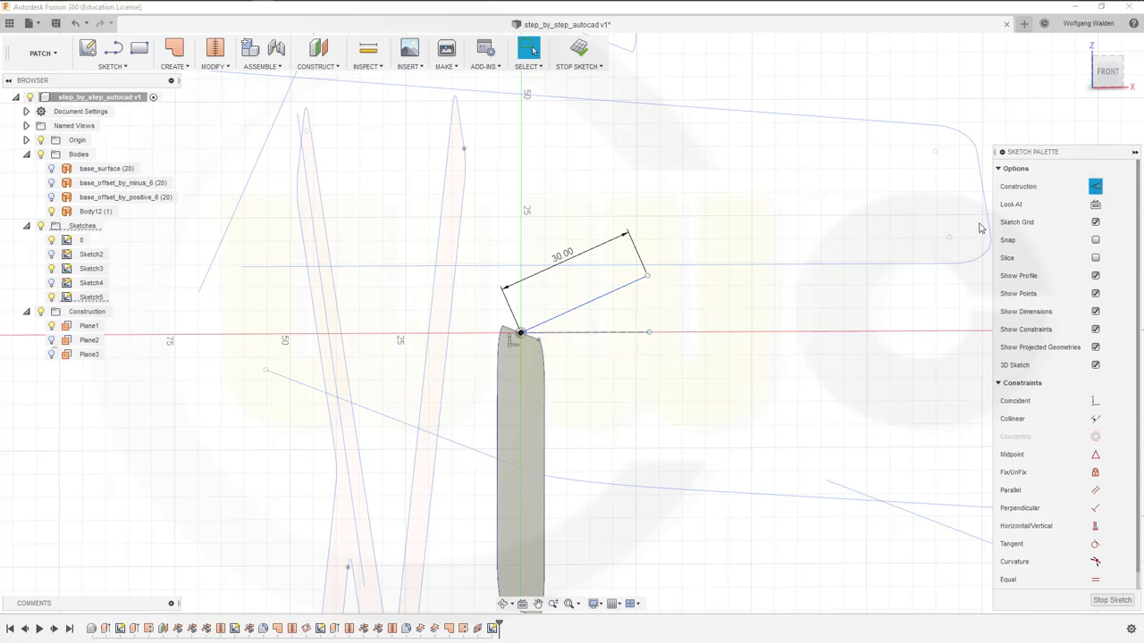
Step: Dimension the angle between the two lines as 30° and constrain the reference line horizontal
{"action": "key", "text": "d"}
{"action": "left_click", "coordinate": [625, 285]}
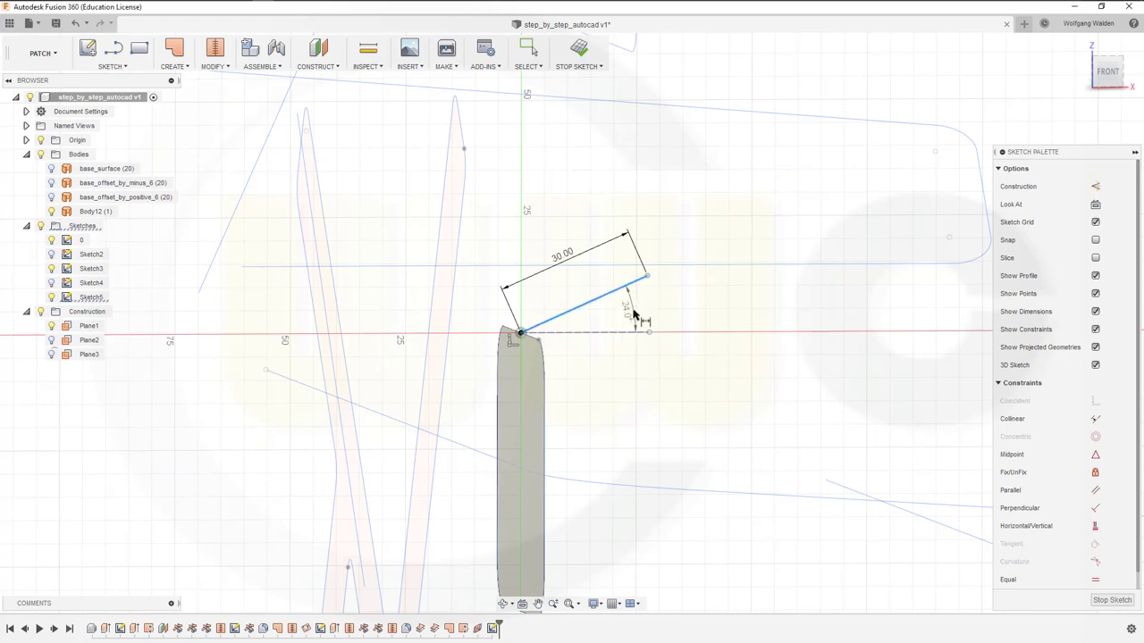
{"action": "left_click", "coordinate": [626, 331]}
{"action": "left_click", "coordinate": [630, 311]}
{"action": "type", "text": "30"}
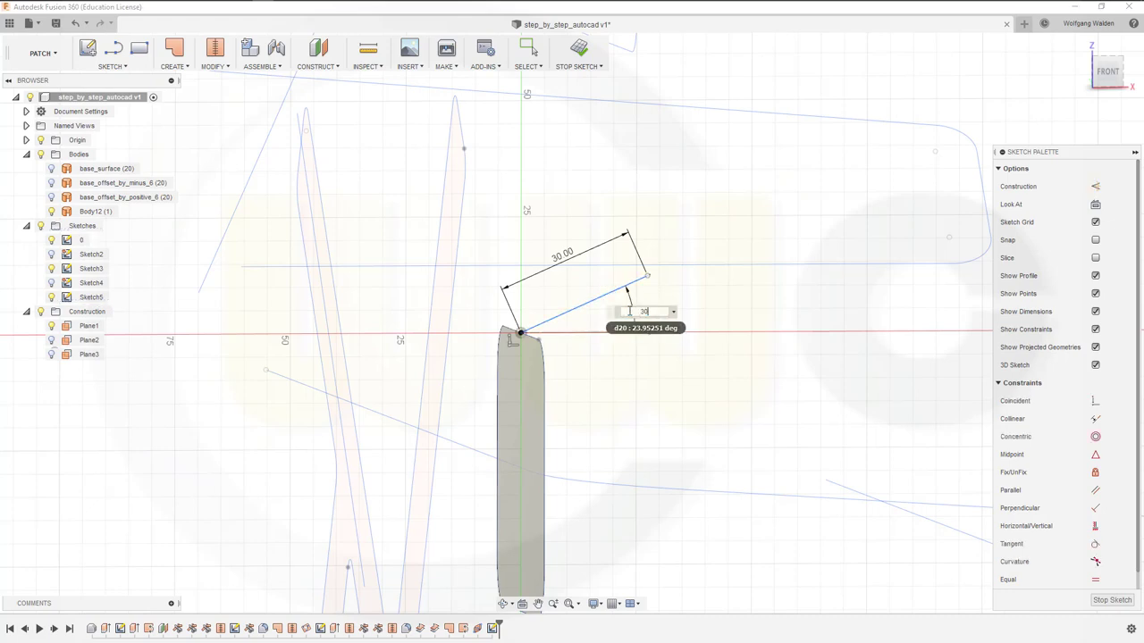
{"action": "key", "text": "Return"}
{"action": "key", "text": "Escape"}
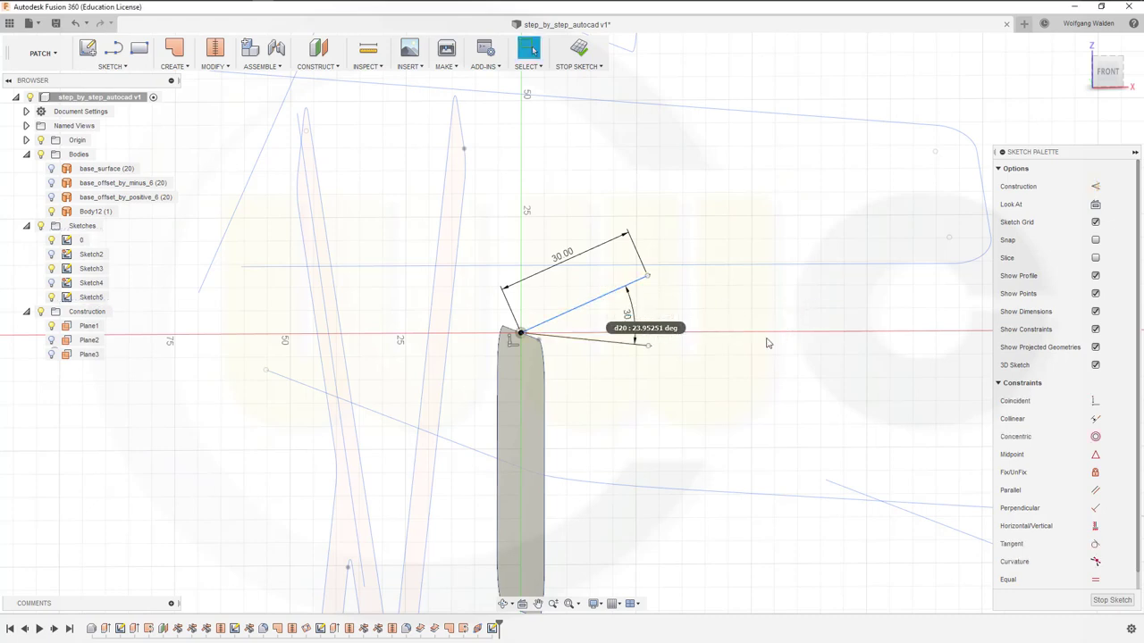
{"action": "left_click", "coordinate": [1095, 526]}
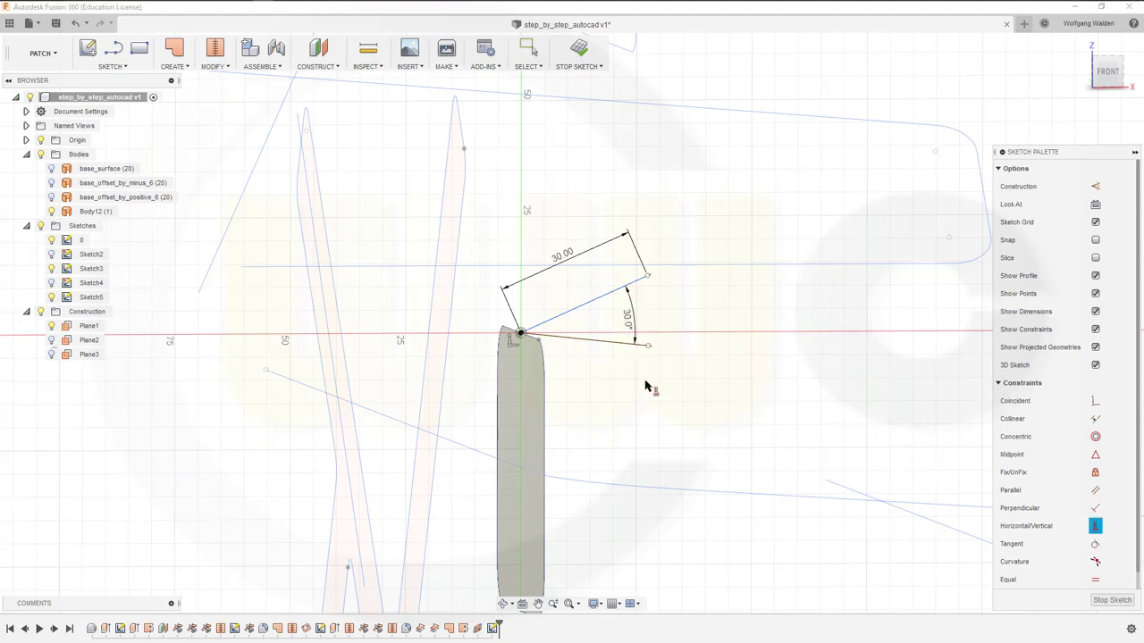
{"action": "left_click", "coordinate": [609, 346]}
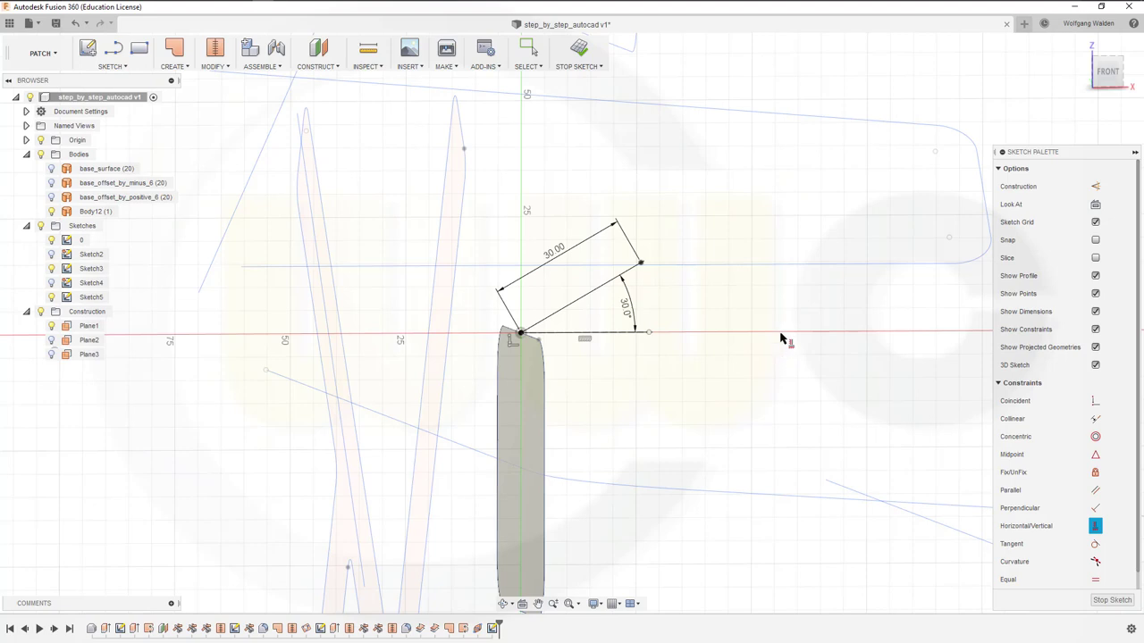
Step: Finish Sketch5 and sweep the 30° line along the rounded-square outline, creating Body13
{"action": "left_click", "coordinate": [1112, 600]}
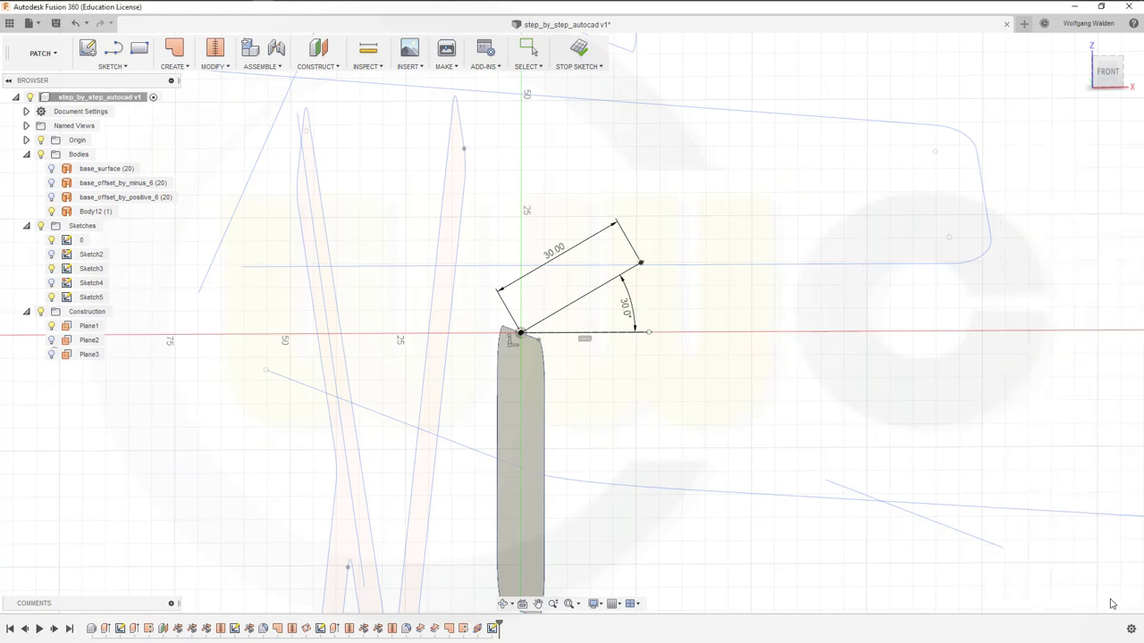
{"action": "mouse_move", "coordinate": [639, 268]}
{"action": "middle_mouse_down", "text": "shift"}
{"action": "mouse_move", "coordinate": [620, 263]}
{"action": "mouse_move", "coordinate": [631, 334]}
{"action": "mouse_move", "coordinate": [825, 209]}
{"action": "mouse_move", "coordinate": [871, 72]}
{"action": "mouse_move", "coordinate": [842, 186]}
{"action": "mouse_move", "coordinate": [930, 164]}
{"action": "mouse_move", "coordinate": [930, 101]}
{"action": "mouse_move", "coordinate": [812, 286]}
{"action": "mouse_move", "coordinate": [704, 315]}
{"action": "middle_mouse_up", "text": "shift"}
{"action": "scroll", "coordinate": [704, 315], "scroll_direction": "up", "scroll_amount": 3}
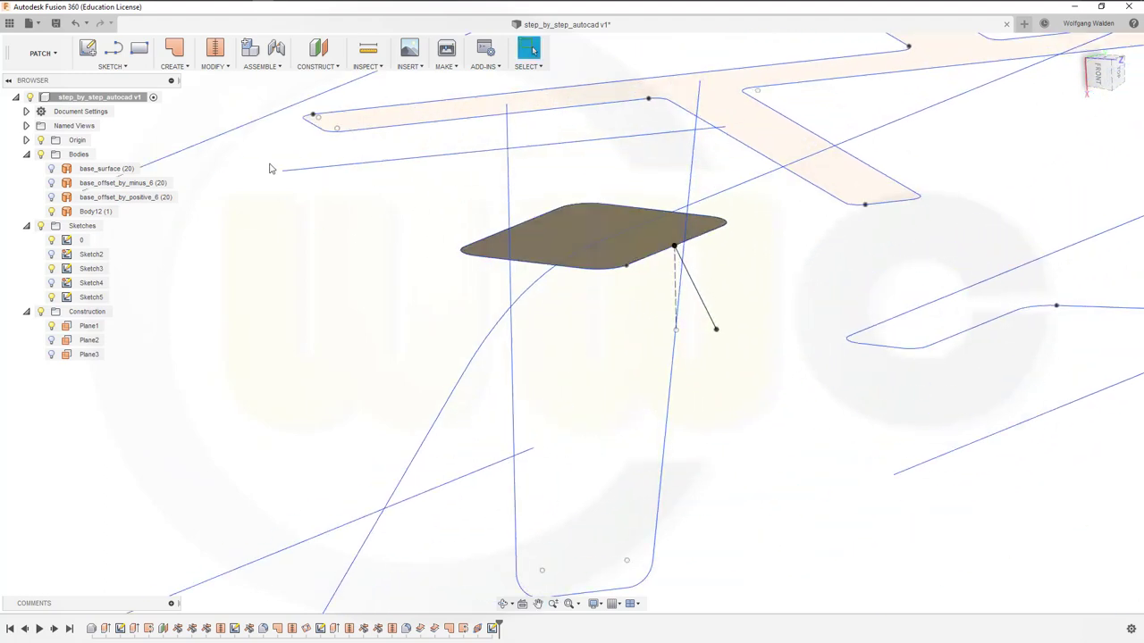
{"action": "left_click", "coordinate": [186, 67]}
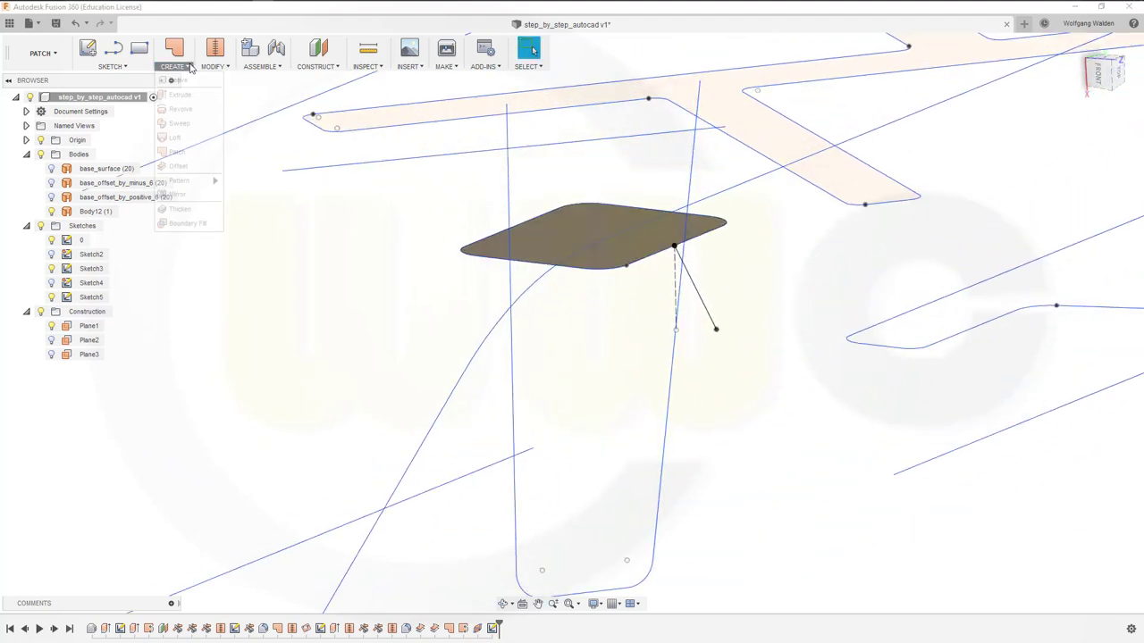
{"action": "left_click", "coordinate": [179, 124]}
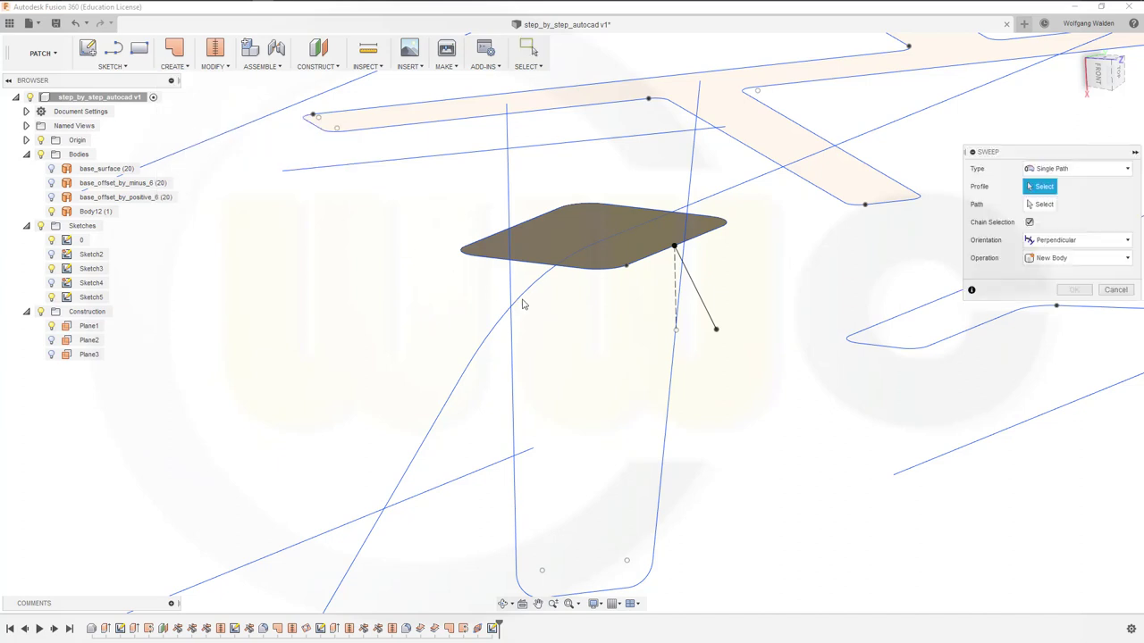
{"action": "left_click", "coordinate": [702, 305]}
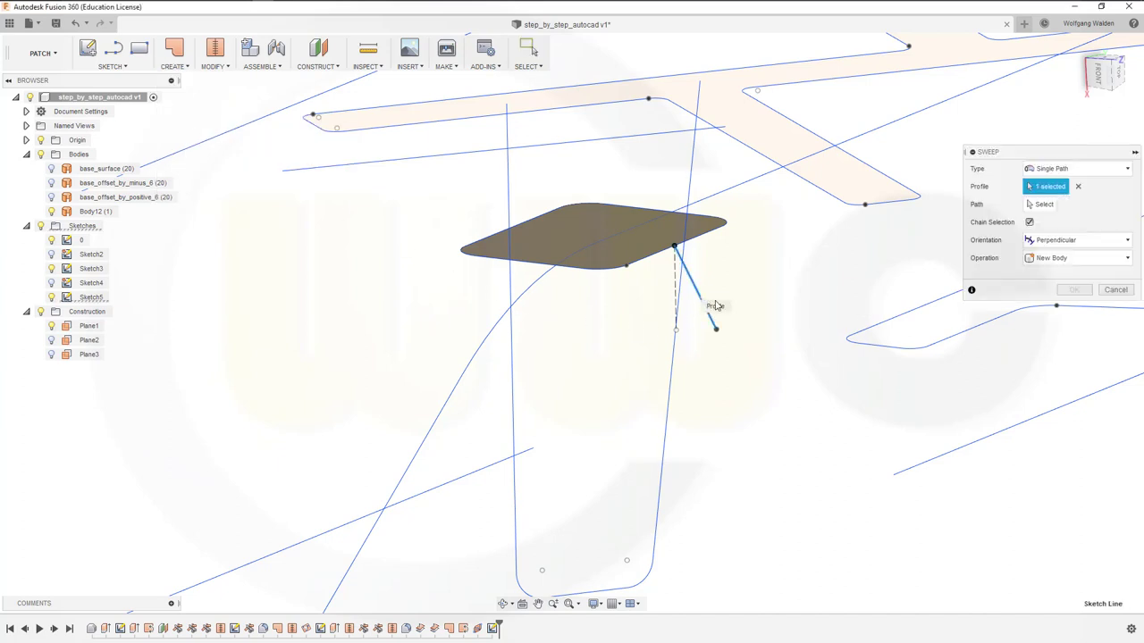
{"action": "left_click", "coordinate": [1042, 204]}
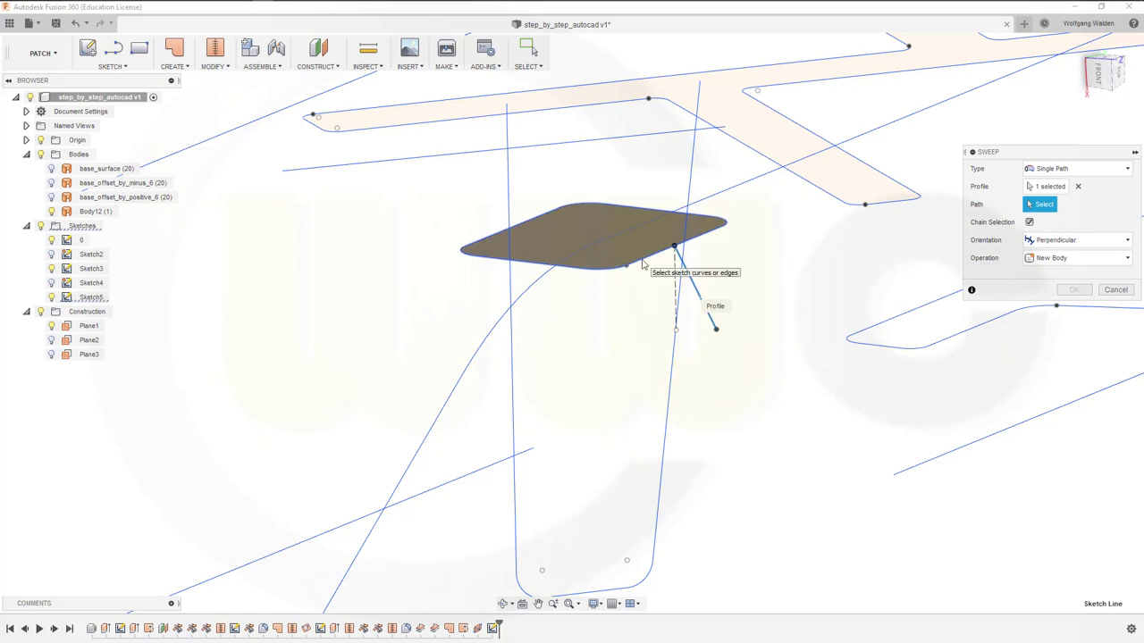
{"action": "left_click", "coordinate": [639, 266]}
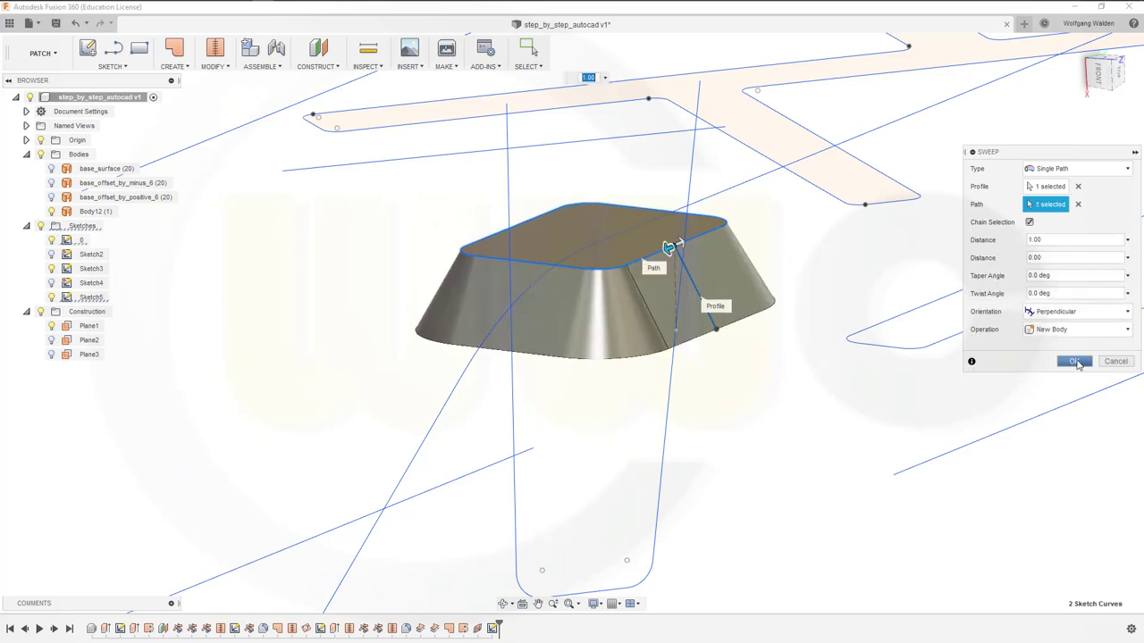
{"action": "left_click", "coordinate": [1074, 361]}
{"action": "mouse_move", "coordinate": [787, 335]}
{"action": "middle_mouse_down", "text": "shift"}
{"action": "mouse_move", "coordinate": [754, 364]}
{"action": "mouse_move", "coordinate": [745, 396]}
{"action": "mouse_move", "coordinate": [776, 403]}
{"action": "mouse_move", "coordinate": [796, 449]}
{"action": "mouse_move", "coordinate": [756, 276]}
{"action": "mouse_move", "coordinate": [760, 316]}
{"action": "mouse_move", "coordinate": [743, 385]}
{"action": "mouse_move", "coordinate": [759, 420]}
{"action": "mouse_move", "coordinate": [768, 393]}
{"action": "middle_mouse_up", "text": "shift"}
{"action": "key", "text": "Escape"}
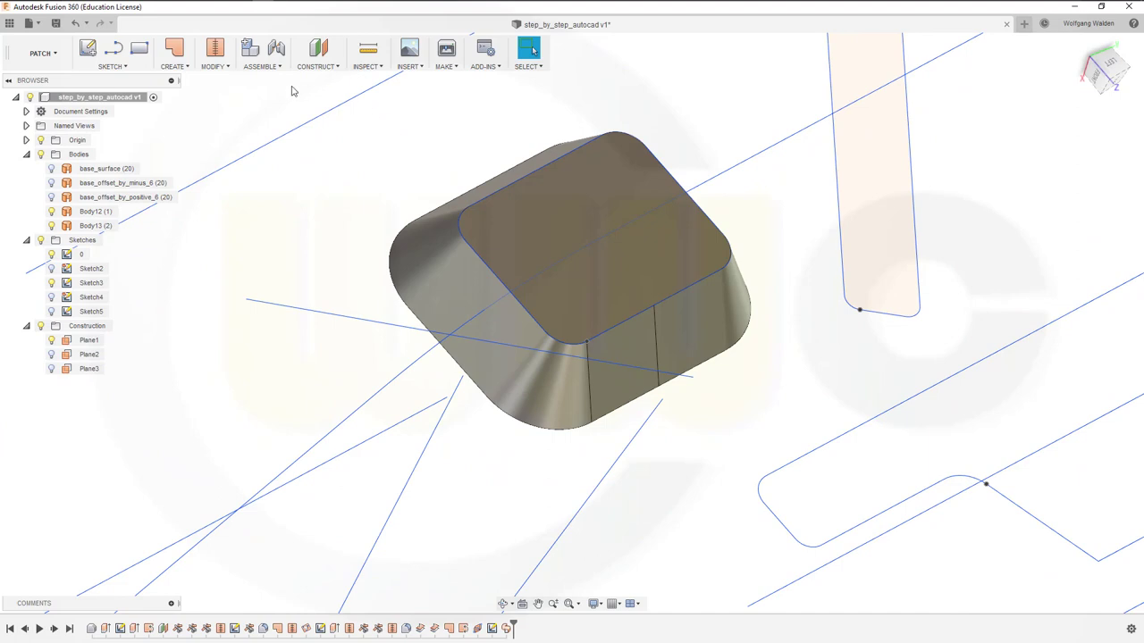
{"action": "left_click", "coordinate": [214, 66]}
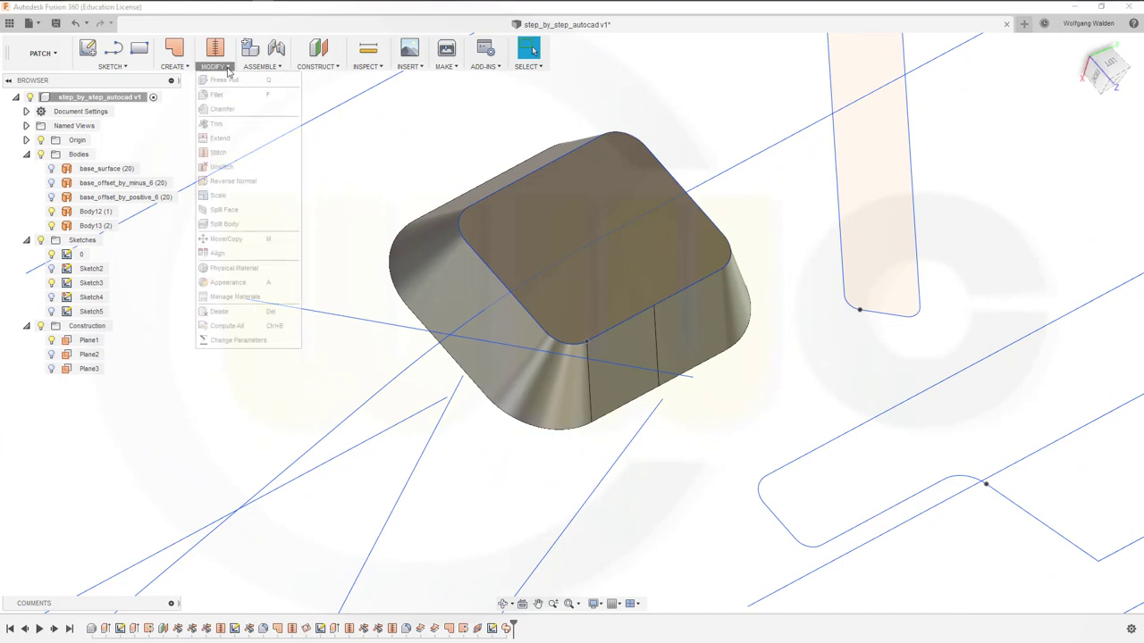
Step: Stitch the scoop's top patch and sloping walls into one solid body
{"action": "left_click", "coordinate": [231, 146]}
{"action": "left_click", "coordinate": [558, 246]}
{"action": "left_click", "coordinate": [449, 281]}
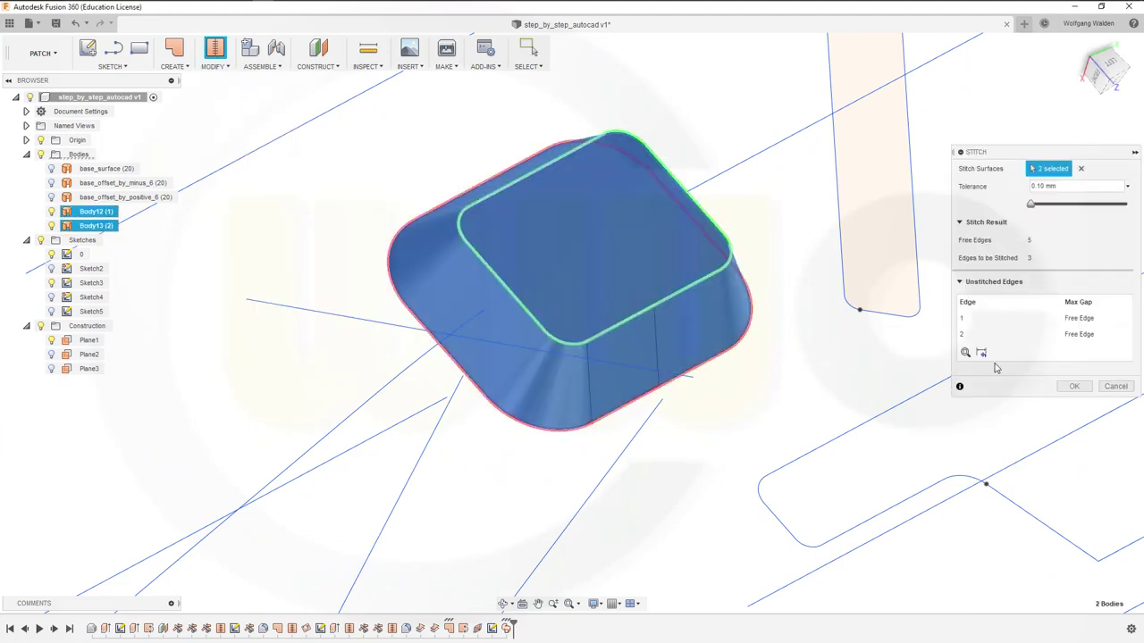
{"action": "left_click", "coordinate": [1074, 388]}
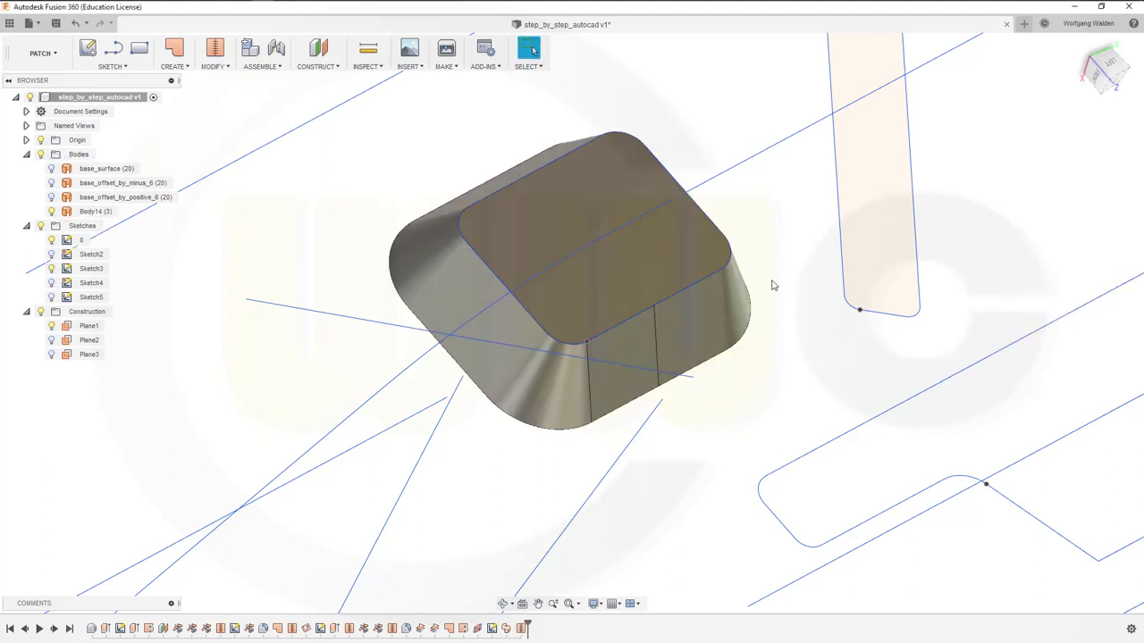
Step: Fillet the scoop's top face edges with a 1 mm radius
{"action": "left_click", "coordinate": [228, 68]}
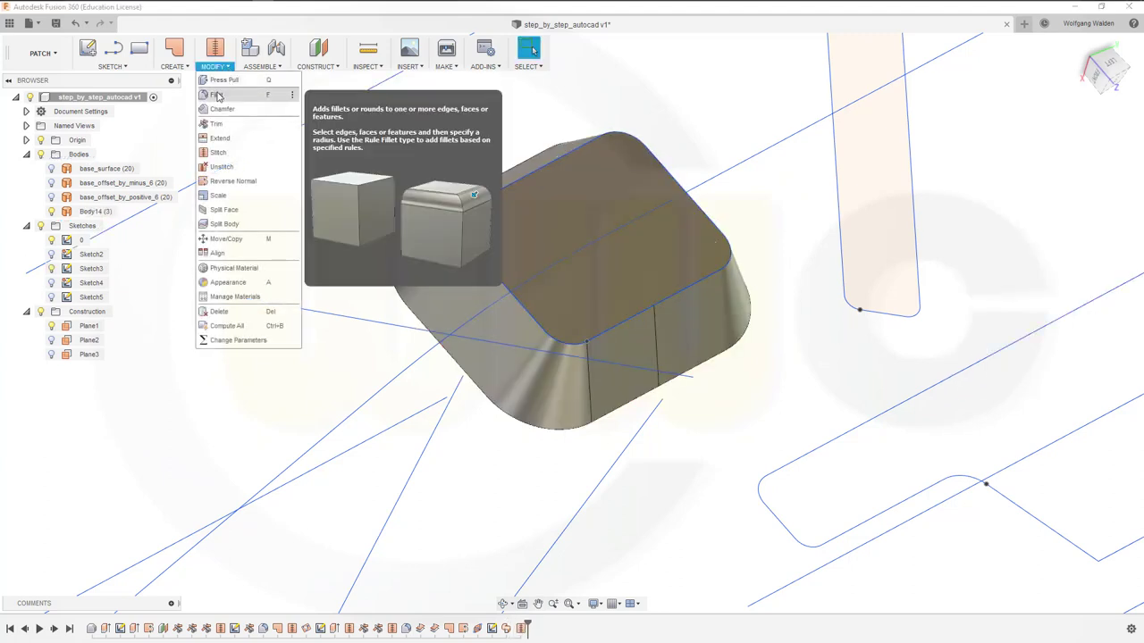
{"action": "left_click", "coordinate": [219, 95]}
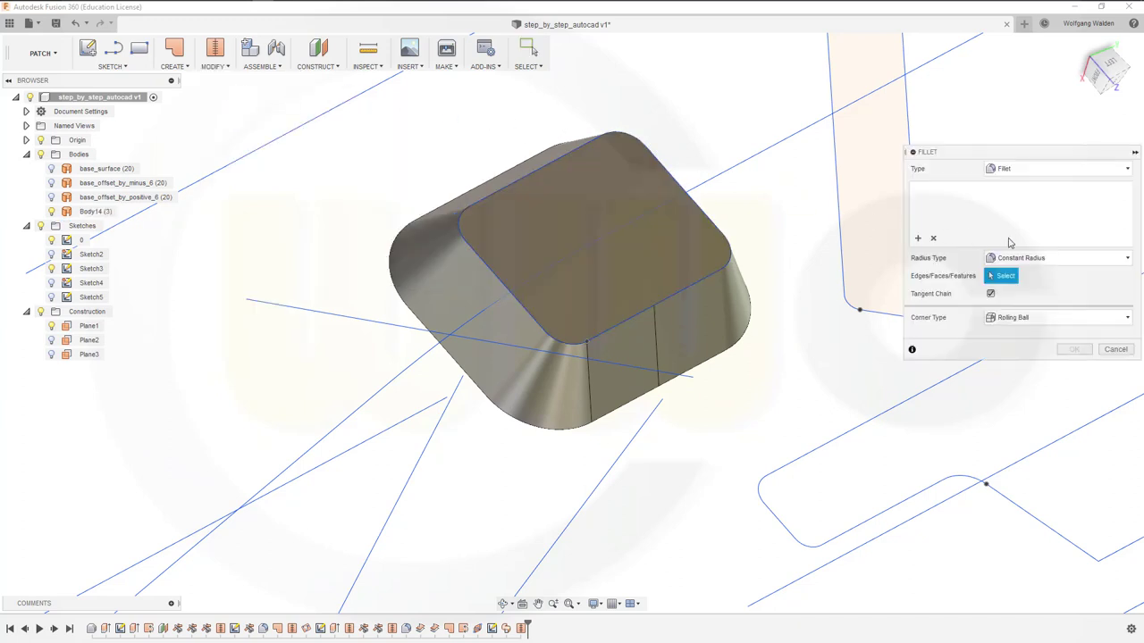
{"action": "left_click", "coordinate": [701, 279]}
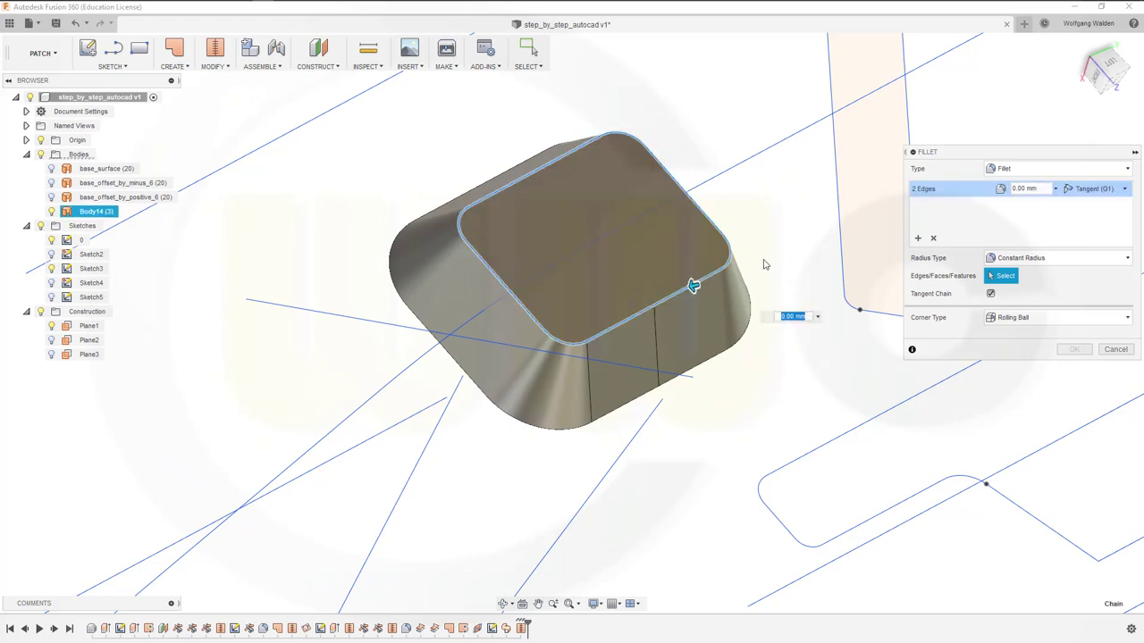
{"action": "type", "text": "1"}
{"action": "key", "text": "Return"}
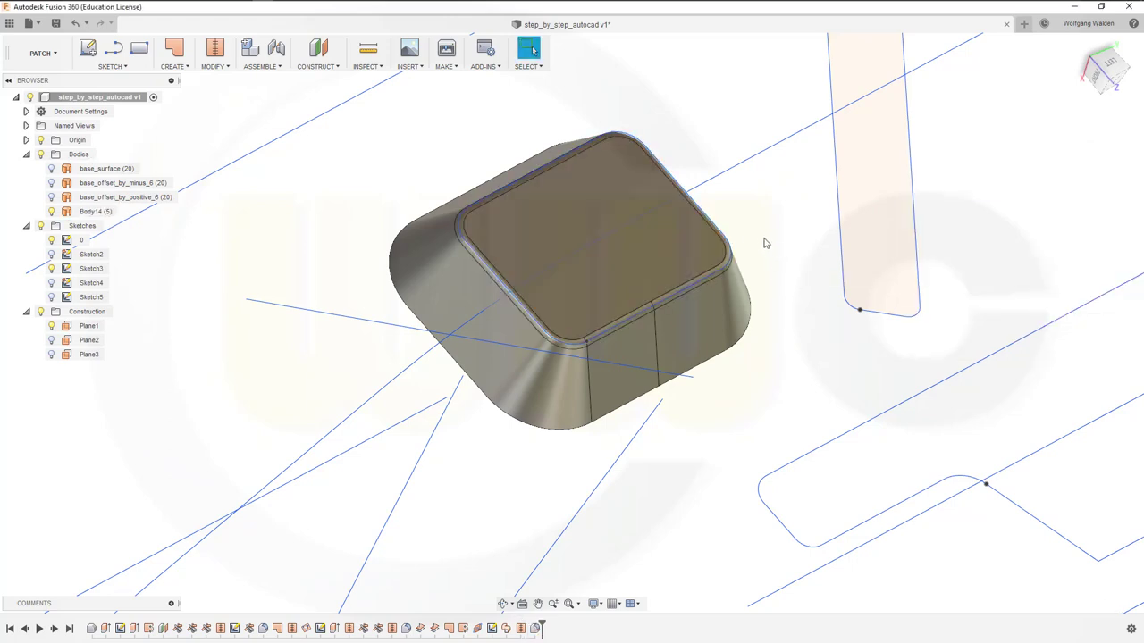
{"action": "mouse_move", "coordinate": [764, 243]}
{"action": "middle_mouse_down"}
{"action": "mouse_move", "coordinate": [723, 288]}
{"action": "mouse_move", "coordinate": [713, 255]}
{"action": "mouse_move", "coordinate": [632, 235]}
{"action": "middle_mouse_up"}
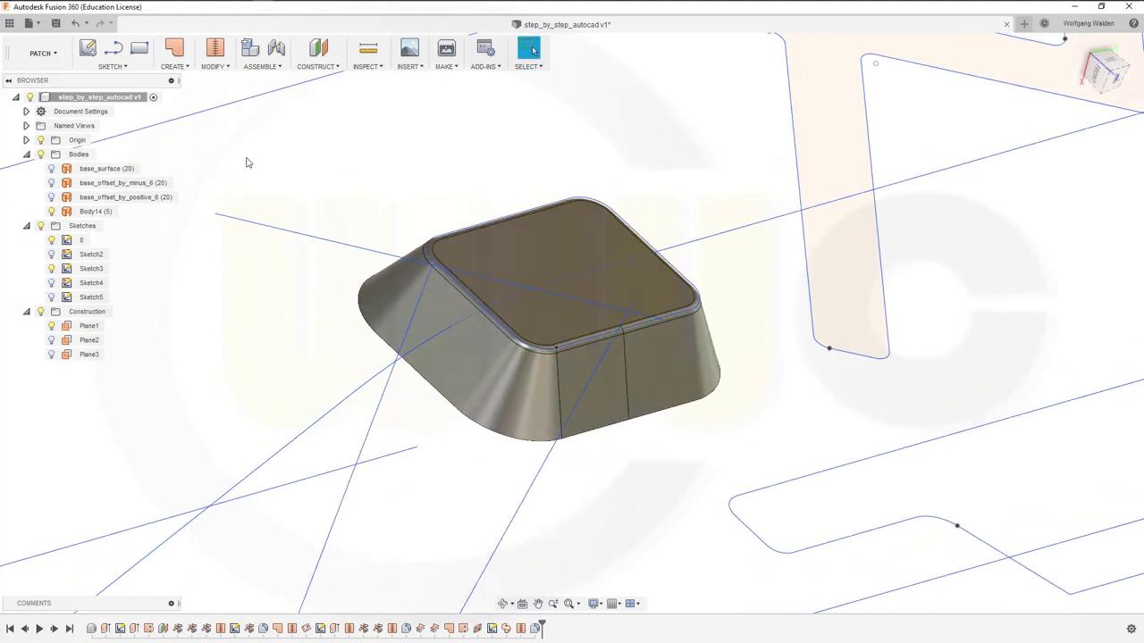
Step: Extrude the X-shaped rib profile symmetrically, 10 whole length, into new body Body15
{"action": "left_click", "coordinate": [89, 212]}
{"action": "left_click", "coordinate": [284, 205]}
{"action": "mouse_move", "coordinate": [396, 220]}
{"action": "middle_mouse_down"}
{"action": "mouse_move", "coordinate": [660, 259]}
{"action": "mouse_move", "coordinate": [690, 226]}
{"action": "mouse_move", "coordinate": [543, 342]}
{"action": "mouse_move", "coordinate": [559, 328]}
{"action": "middle_mouse_up"}
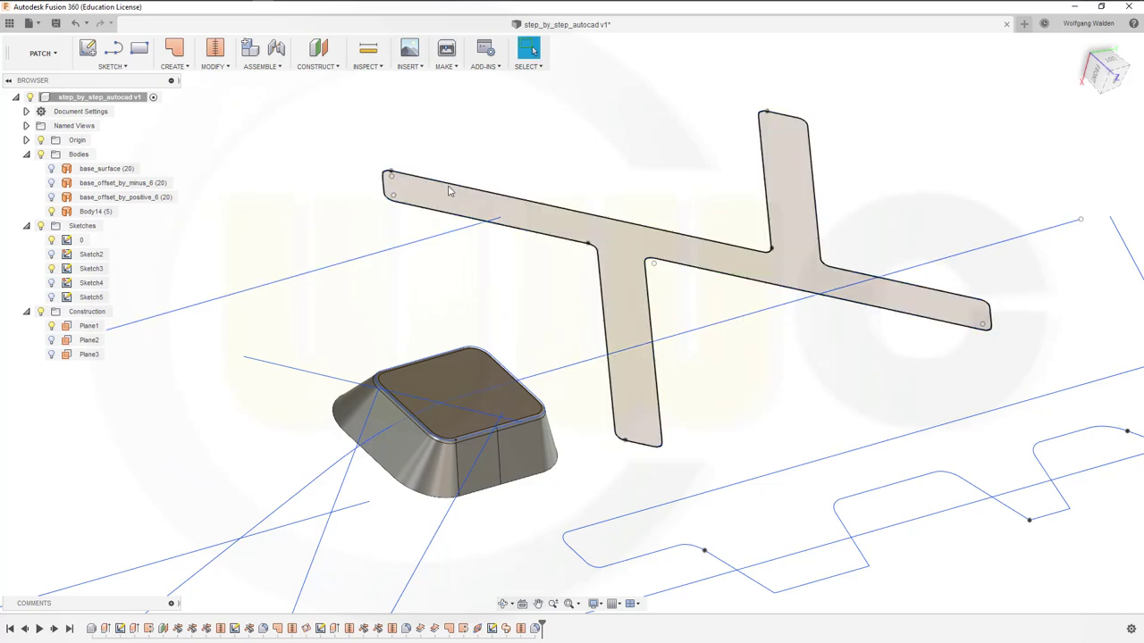
{"action": "left_click", "coordinate": [187, 69]}
{"action": "left_click", "coordinate": [180, 94]}
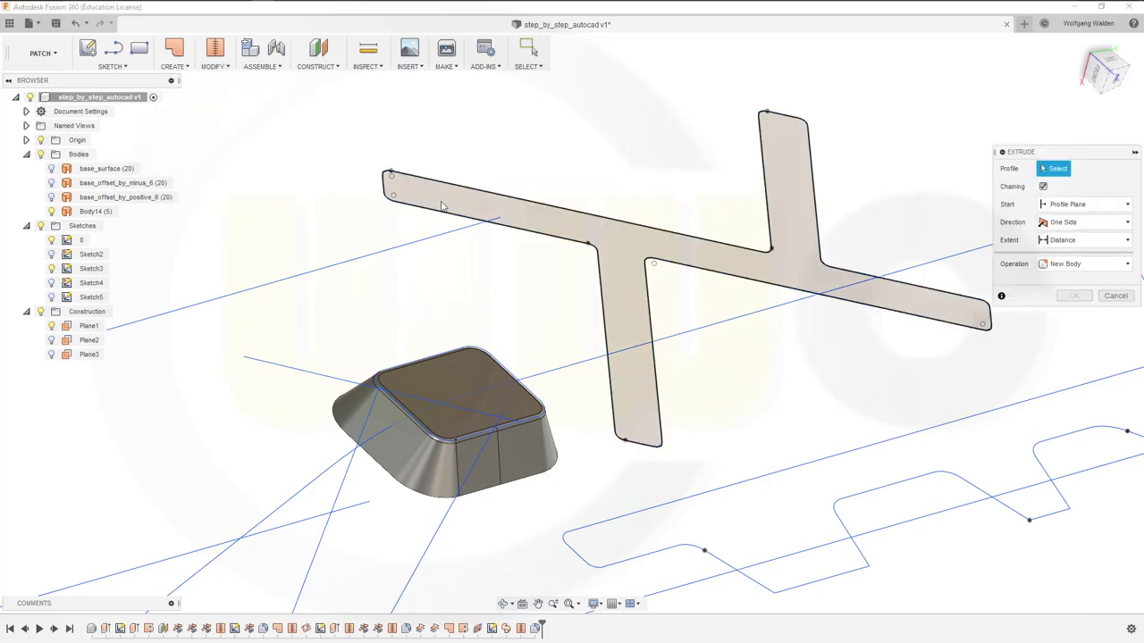
{"action": "middle_click_drag", "start_coordinate": [660, 257], "coordinate": [1015, 317], "text": "shift"}
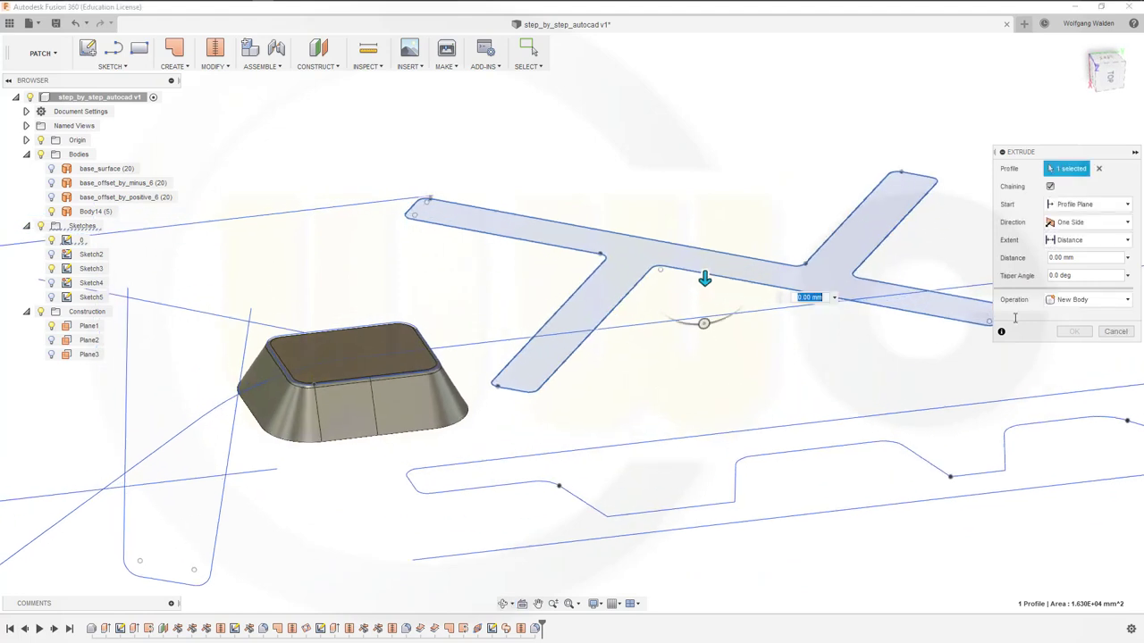
{"action": "left_click", "coordinate": [1129, 223]}
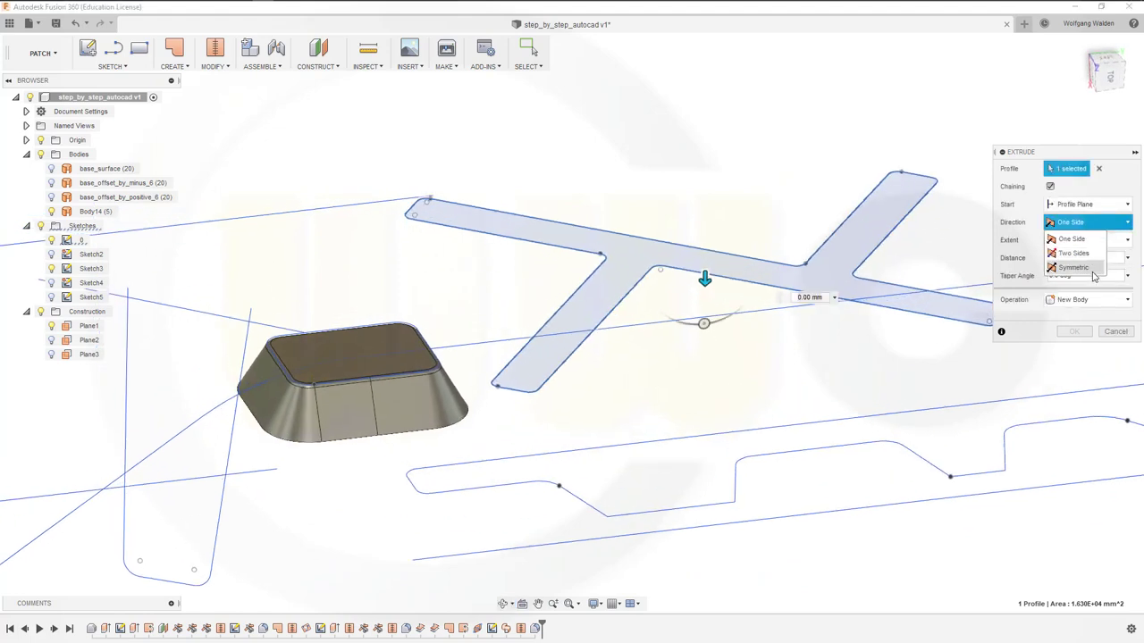
{"action": "left_click", "coordinate": [1090, 275]}
{"action": "left_click", "coordinate": [1072, 258]}
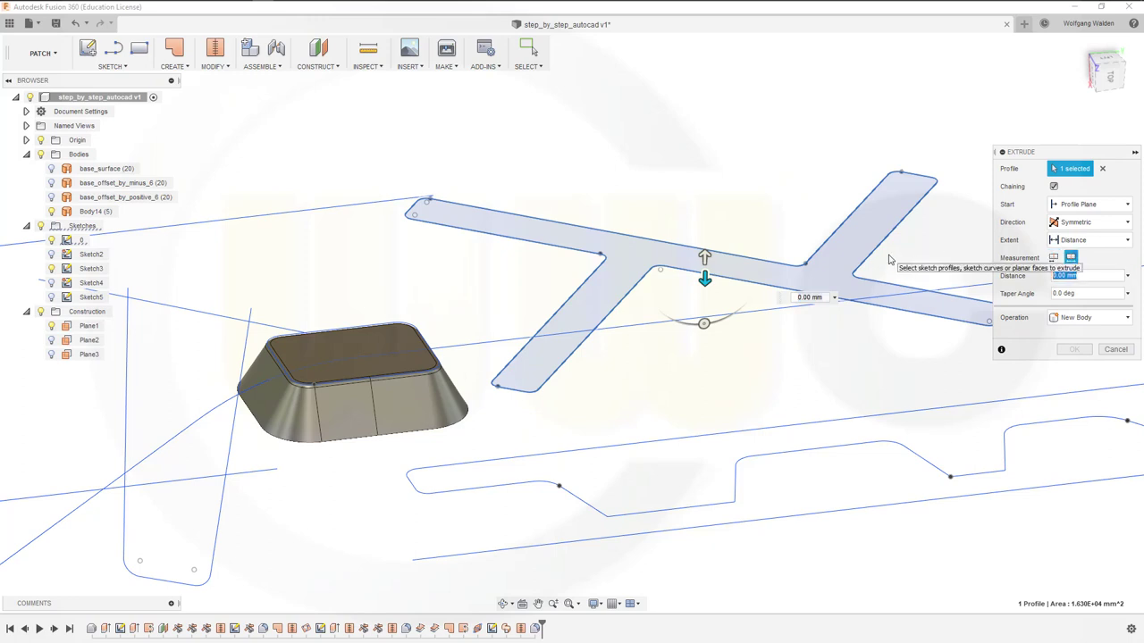
{"action": "type", "text": "10"}
{"action": "key", "text": "Return"}
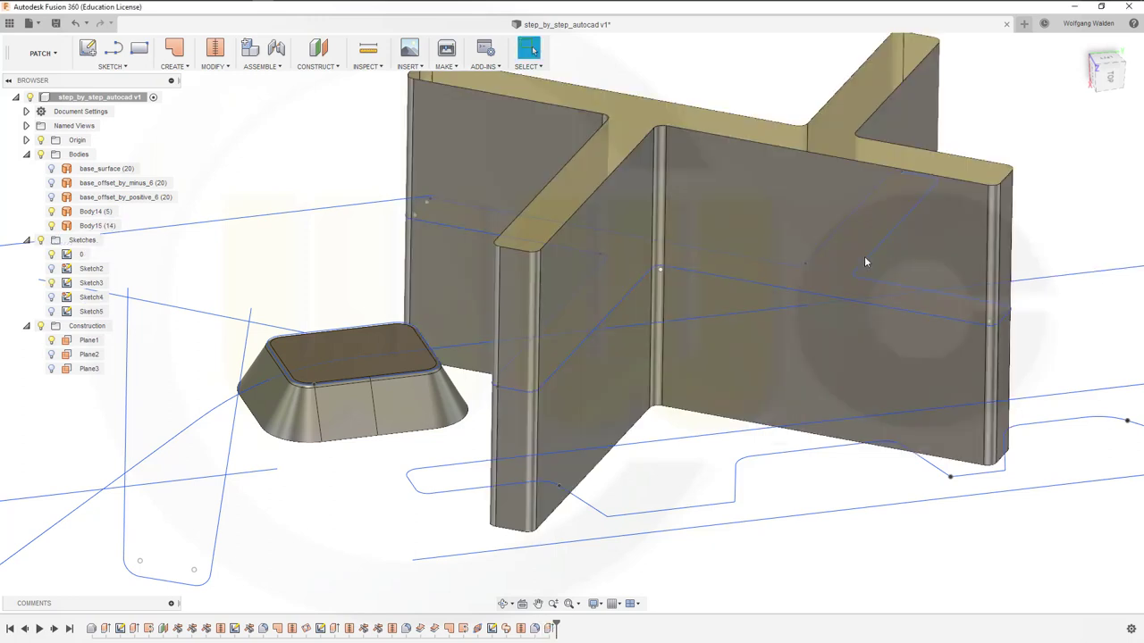
{"action": "scroll", "coordinate": [384, 336], "scroll_direction": "down", "scroll_amount": 3}
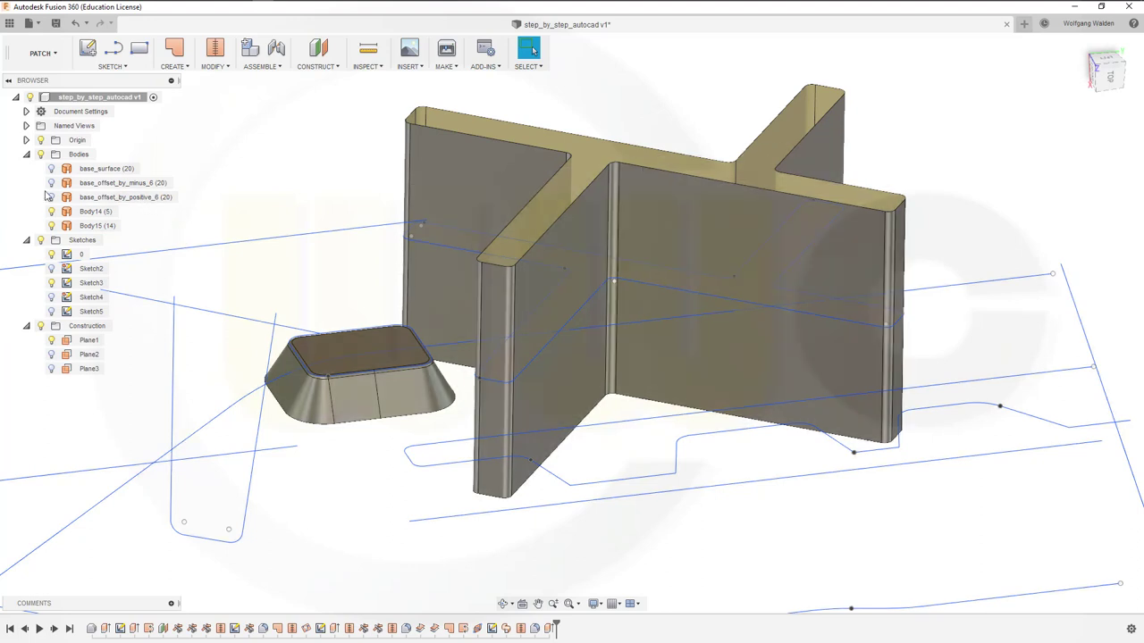
Step: Show the base_offset_by_positive_6 surface and trim it to the cross outline using Body15
{"action": "left_click", "coordinate": [140, 204]}
{"action": "key", "text": "v"}
{"action": "key", "text": "v"}
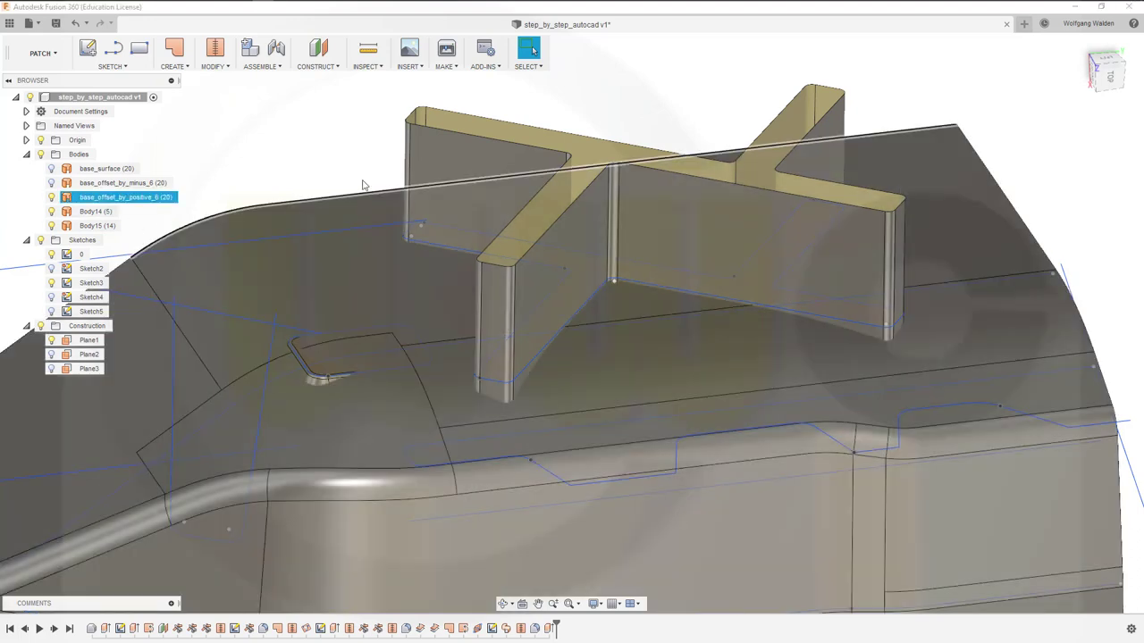
{"action": "left_click", "coordinate": [329, 121]}
{"action": "left_click", "coordinate": [212, 71]}
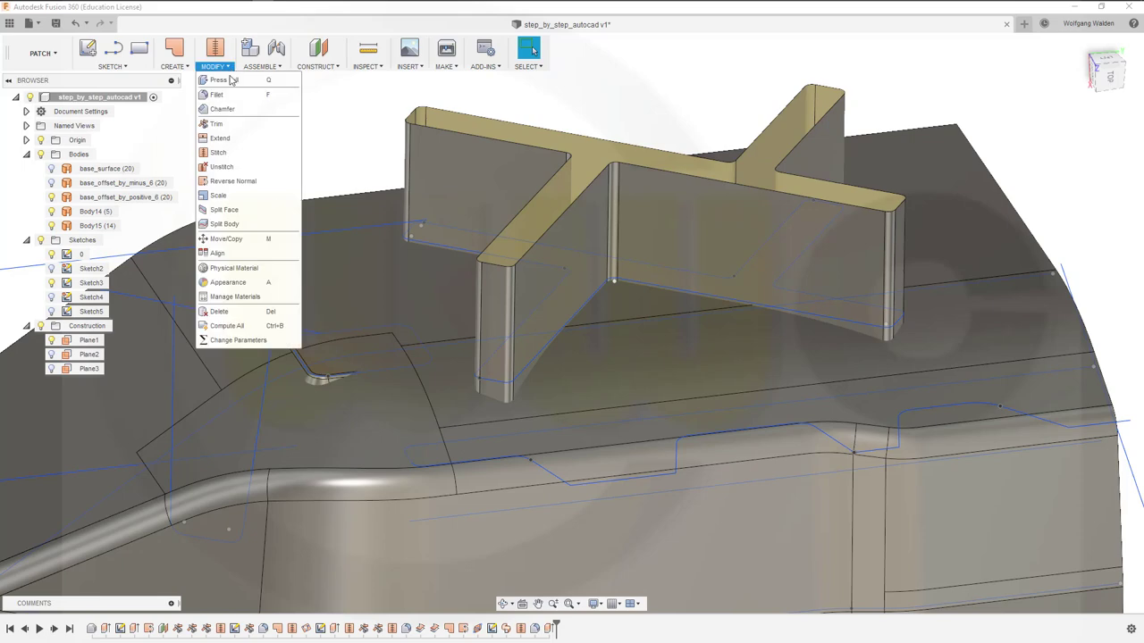
{"action": "left_click", "coordinate": [229, 100]}
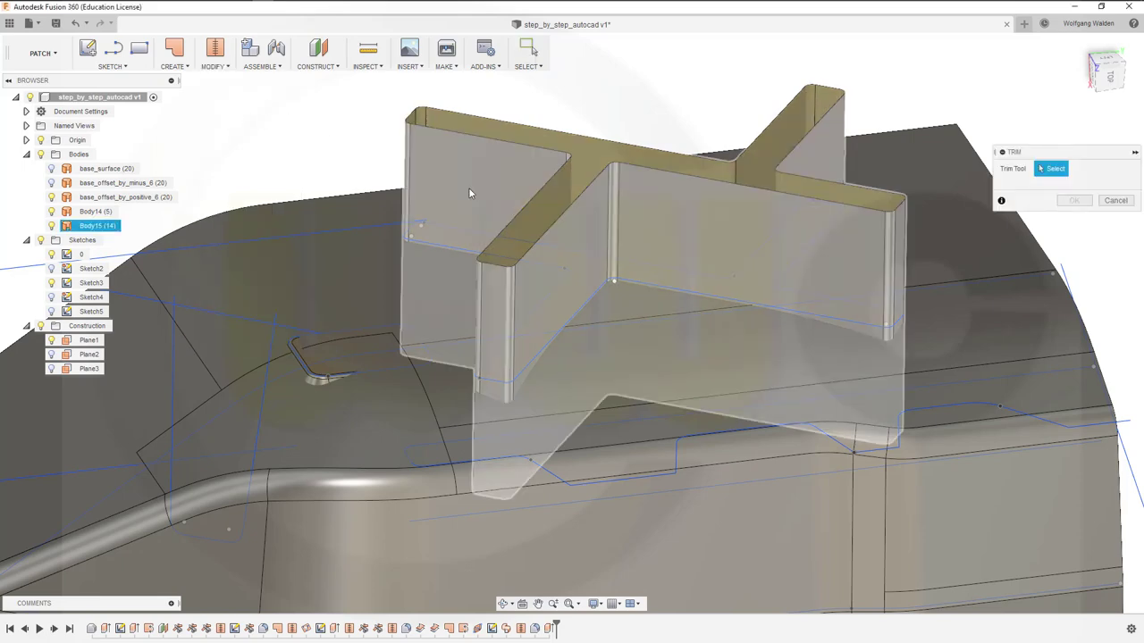
{"action": "left_click", "coordinate": [468, 188]}
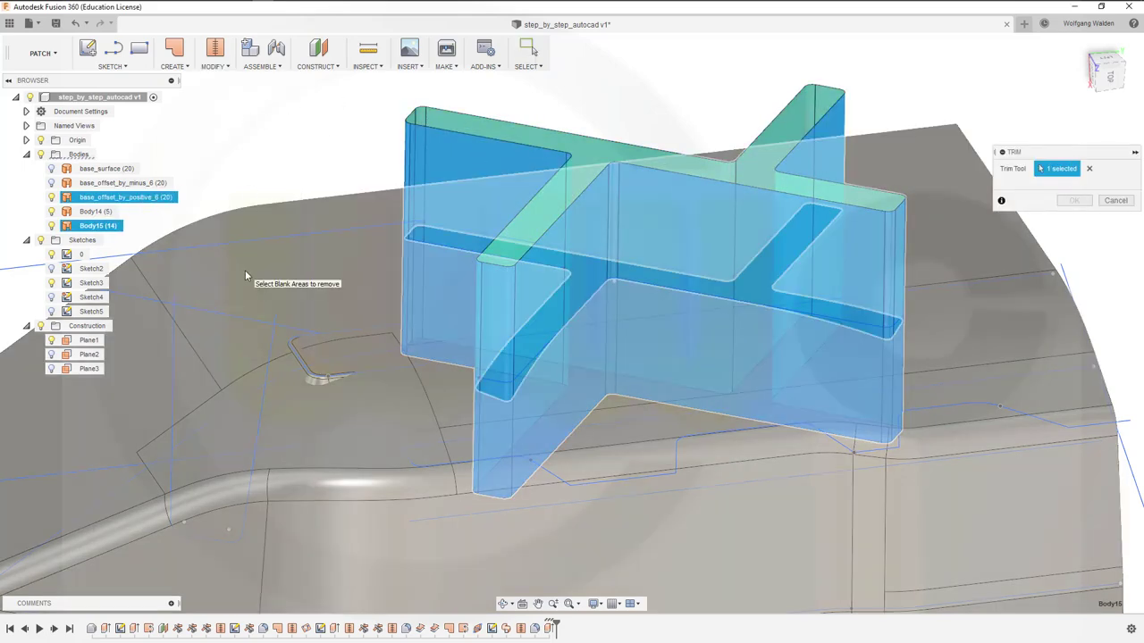
{"action": "left_click", "coordinate": [246, 273]}
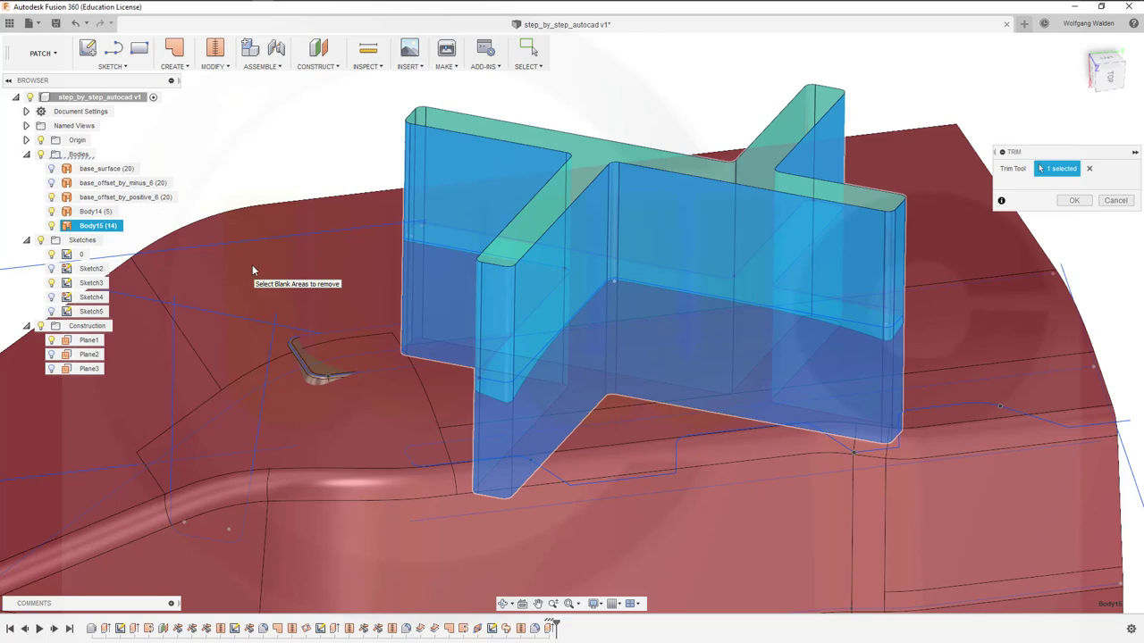
{"action": "left_click", "coordinate": [1077, 207]}
{"action": "middle_click_drag", "start_coordinate": [721, 313], "coordinate": [721, 411], "text": "shift"}
Step: Trim off Body15's cross walls above the cross-shaped cap surface
{"action": "right_click", "coordinate": [371, 115]}
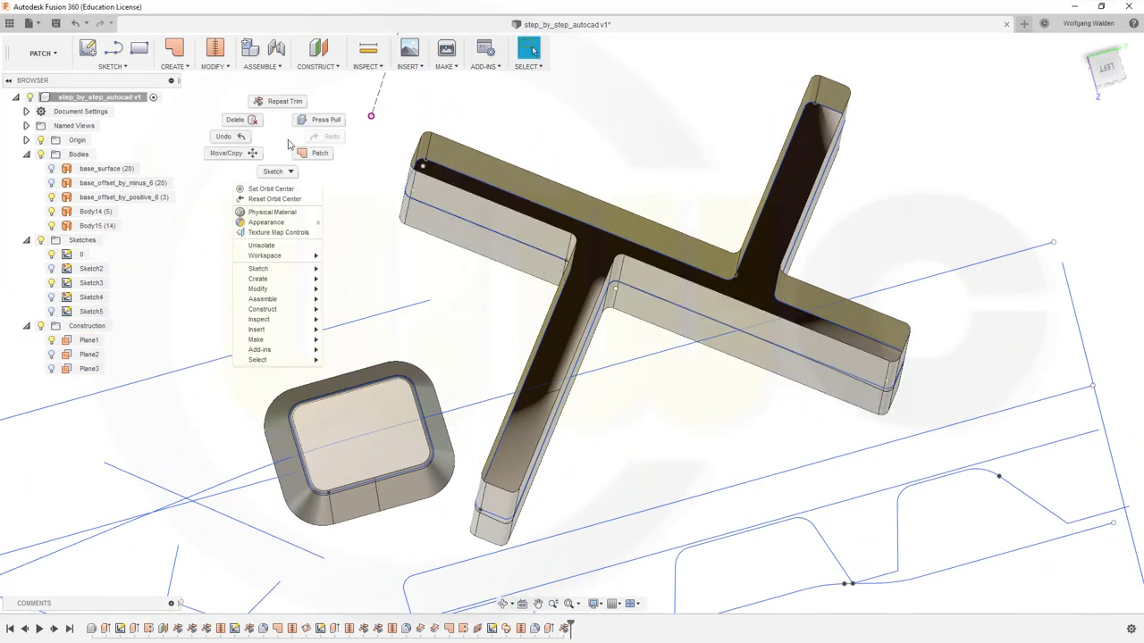
{"action": "left_click", "coordinate": [285, 102]}
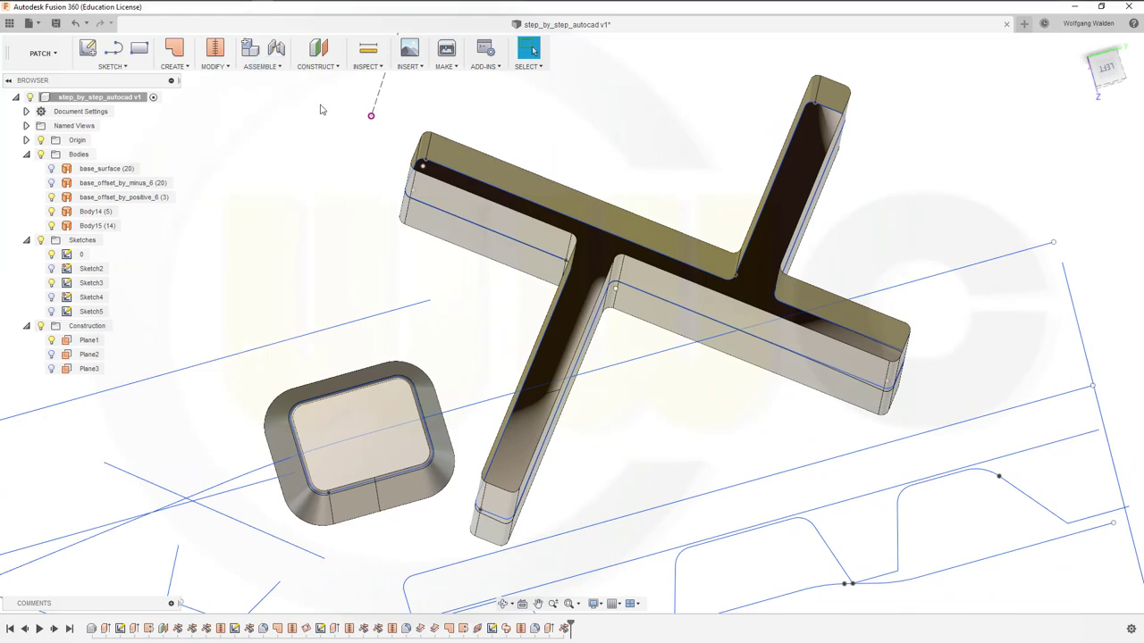
{"action": "left_click", "coordinate": [581, 301]}
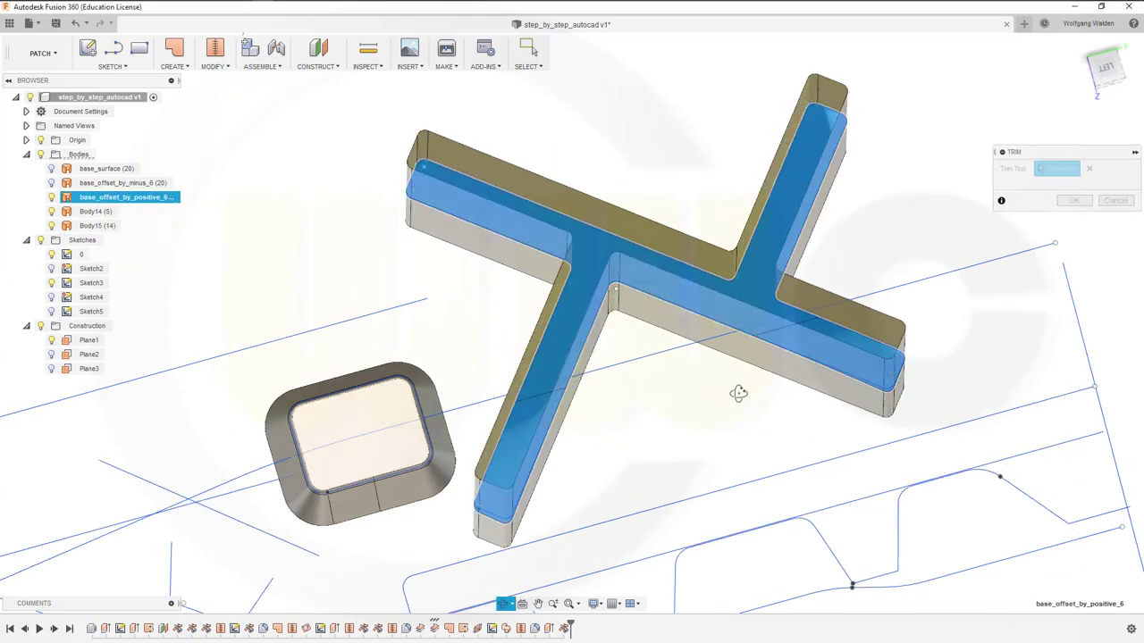
{"action": "middle_click_drag", "start_coordinate": [738, 393], "coordinate": [729, 269], "text": "shift"}
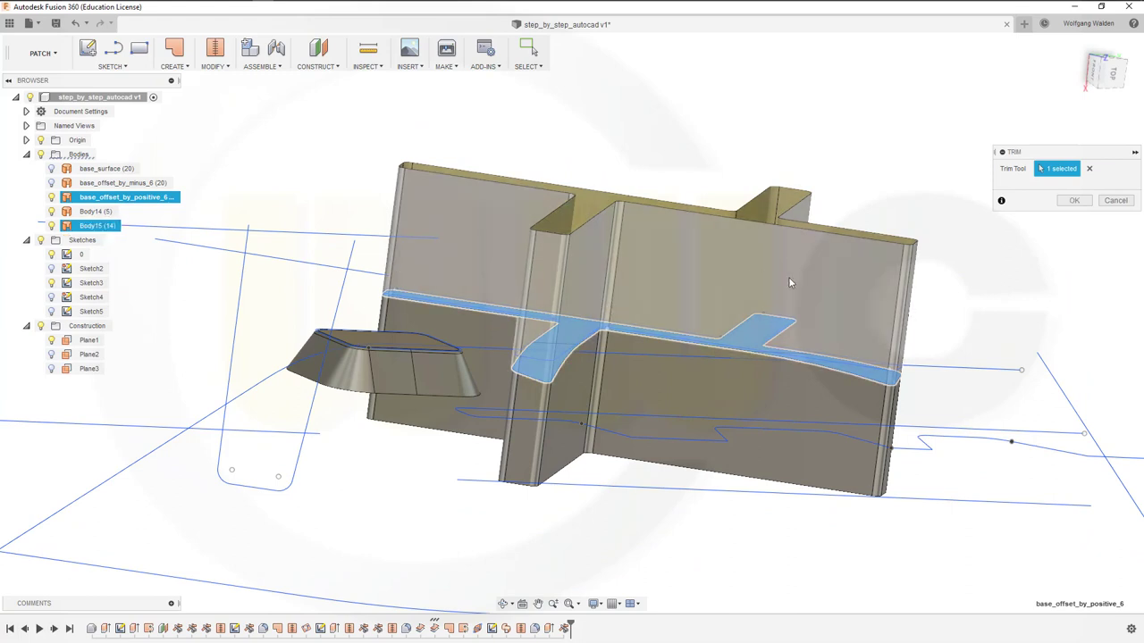
{"action": "left_click", "coordinate": [850, 290]}
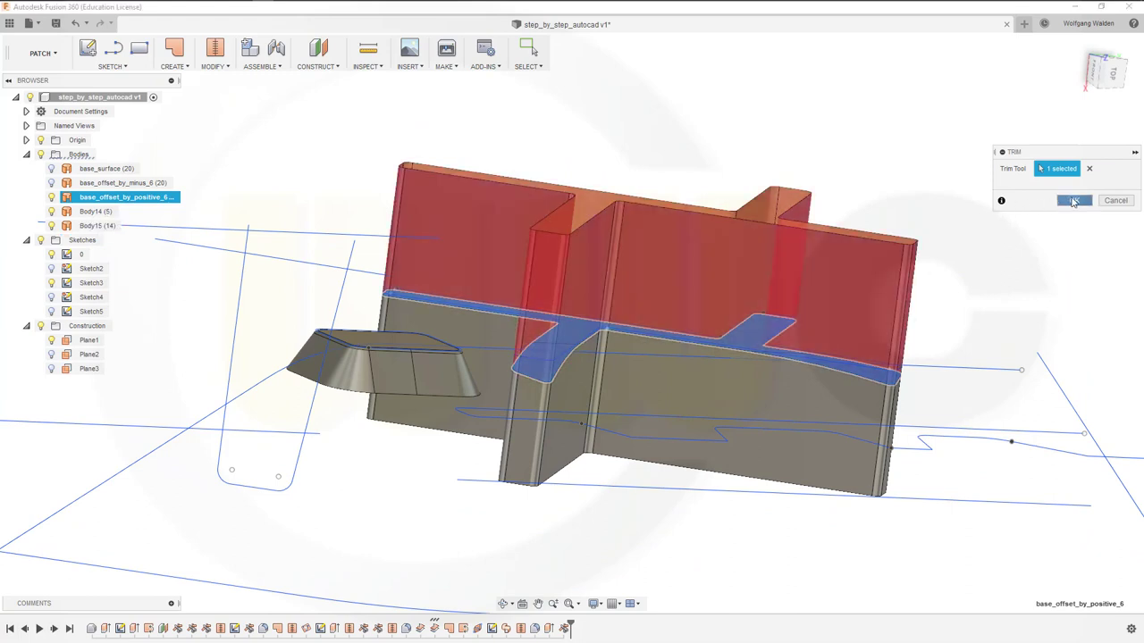
{"action": "left_click", "coordinate": [1074, 200]}
{"action": "middle_click_drag", "start_coordinate": [671, 297], "coordinate": [702, 262]}
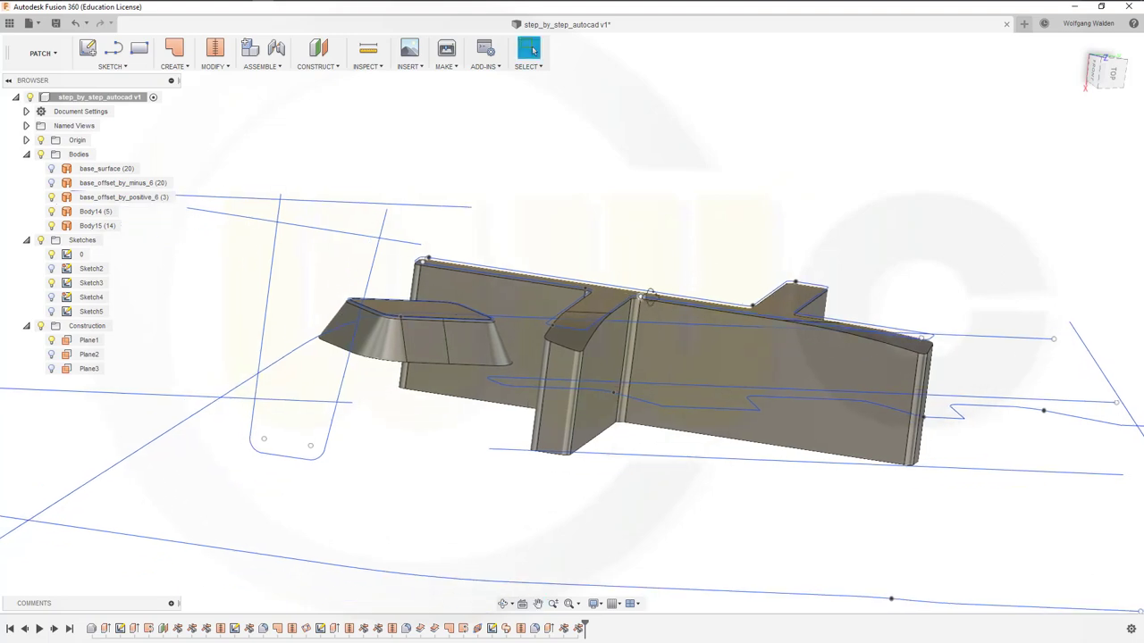
{"action": "middle_click_drag", "start_coordinate": [636, 304], "coordinate": [681, 146], "text": "shift"}
Step: Stitch the trimmed cross walls and cap at 0.10 mm tolerance into 17-face solid Body16
{"action": "key", "text": "Escape"}
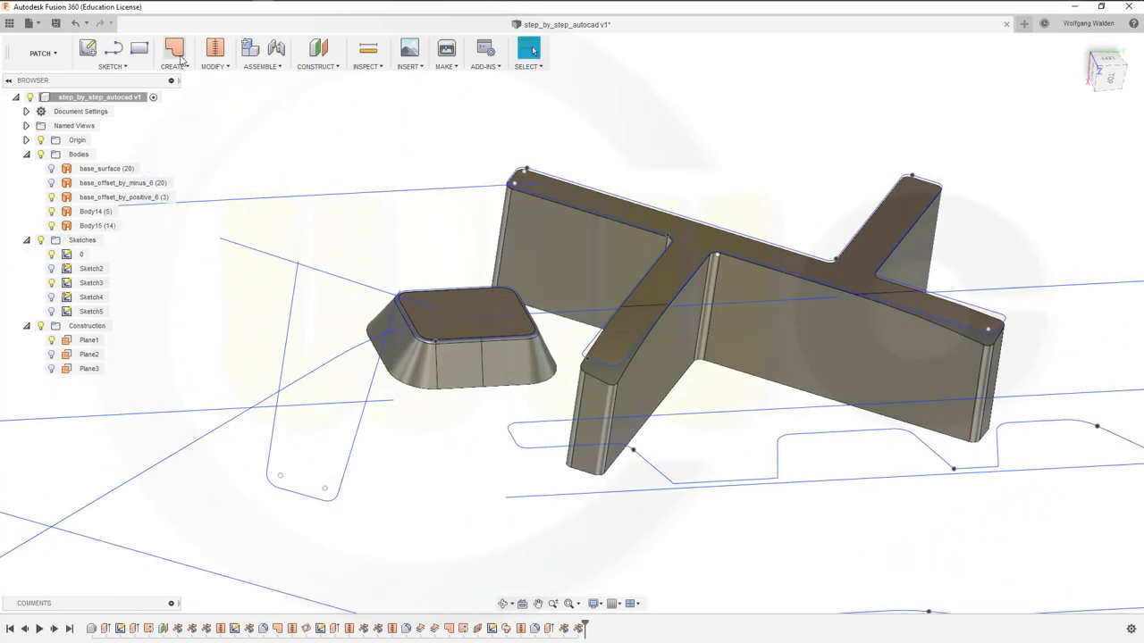
{"action": "left_click", "coordinate": [221, 68]}
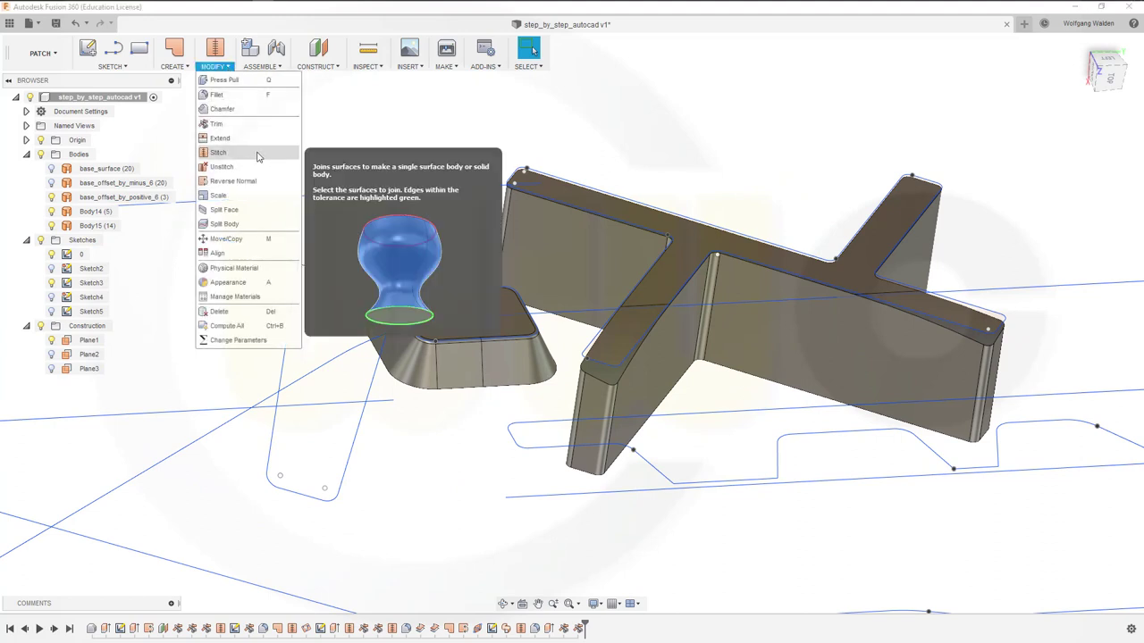
{"action": "left_click", "coordinate": [239, 149]}
{"action": "left_click", "coordinate": [585, 243]}
{"action": "left_click", "coordinate": [679, 246]}
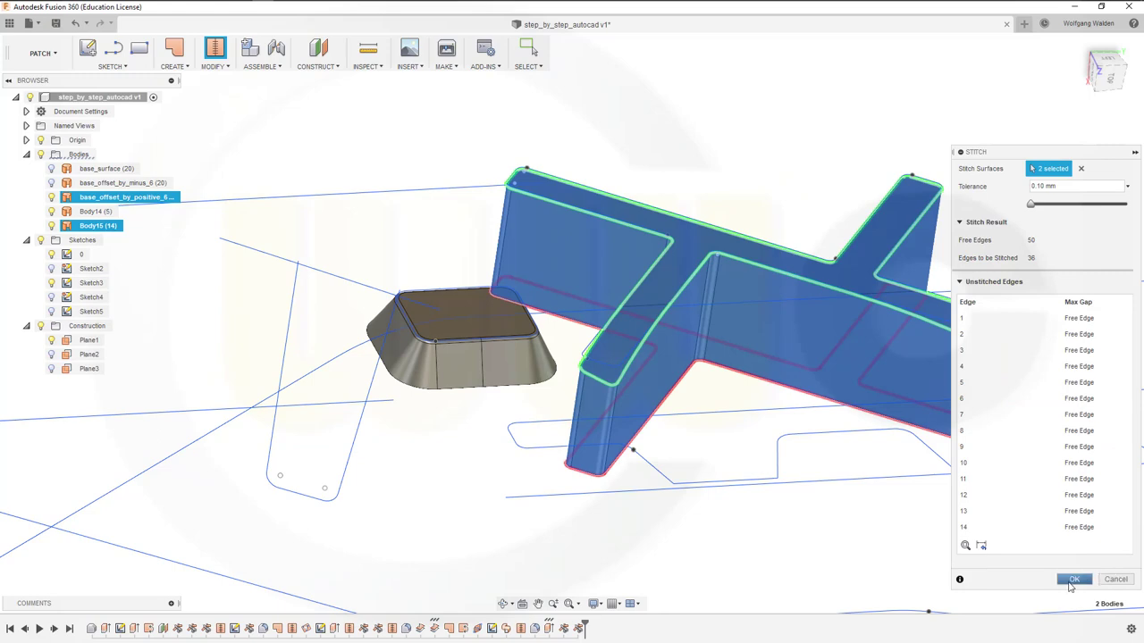
{"action": "left_click", "coordinate": [1074, 579]}
{"action": "middle_click_drag", "start_coordinate": [701, 294], "coordinate": [662, 358], "text": "shift"}
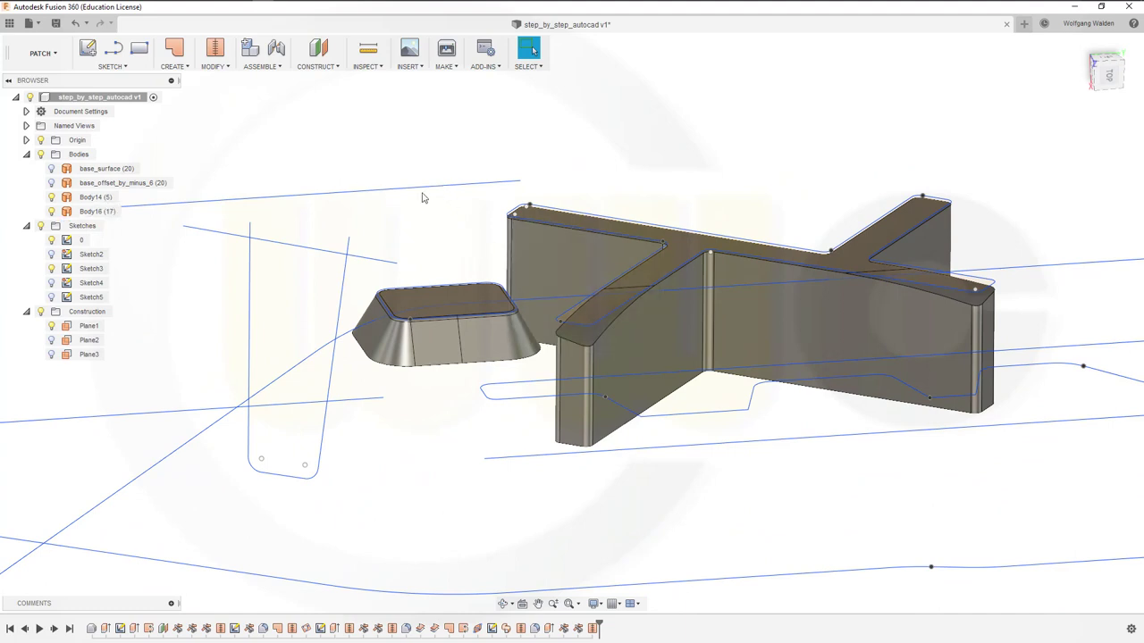
Step: Show base_surface and use it to trim away the part of rib Body16 below it
{"action": "left_click", "coordinate": [51, 168]}
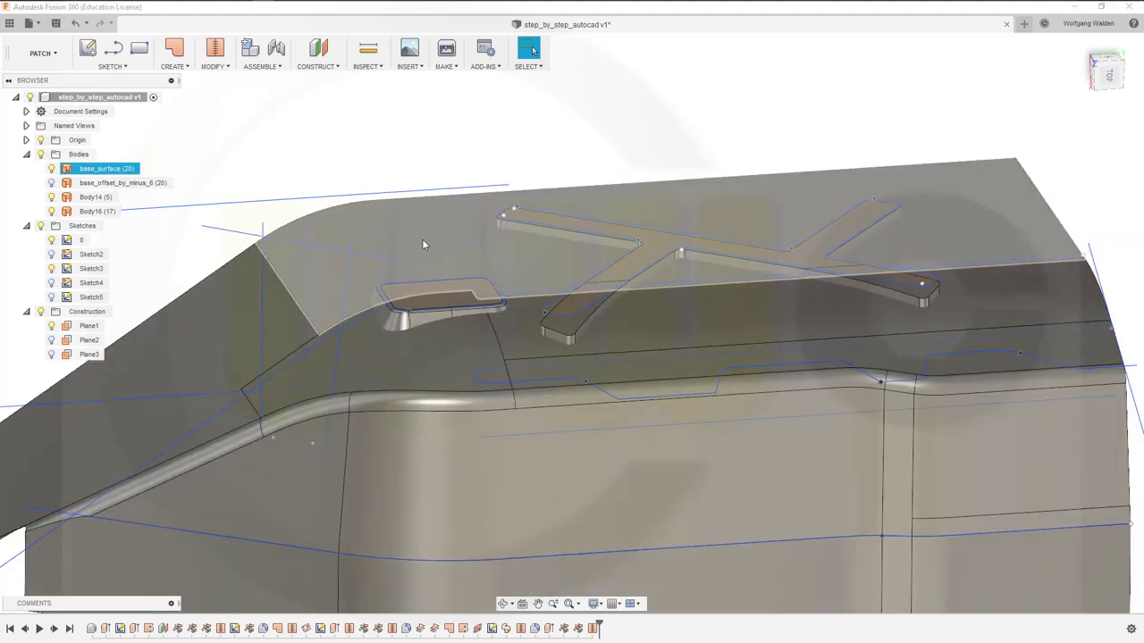
{"action": "key", "text": "Escape"}
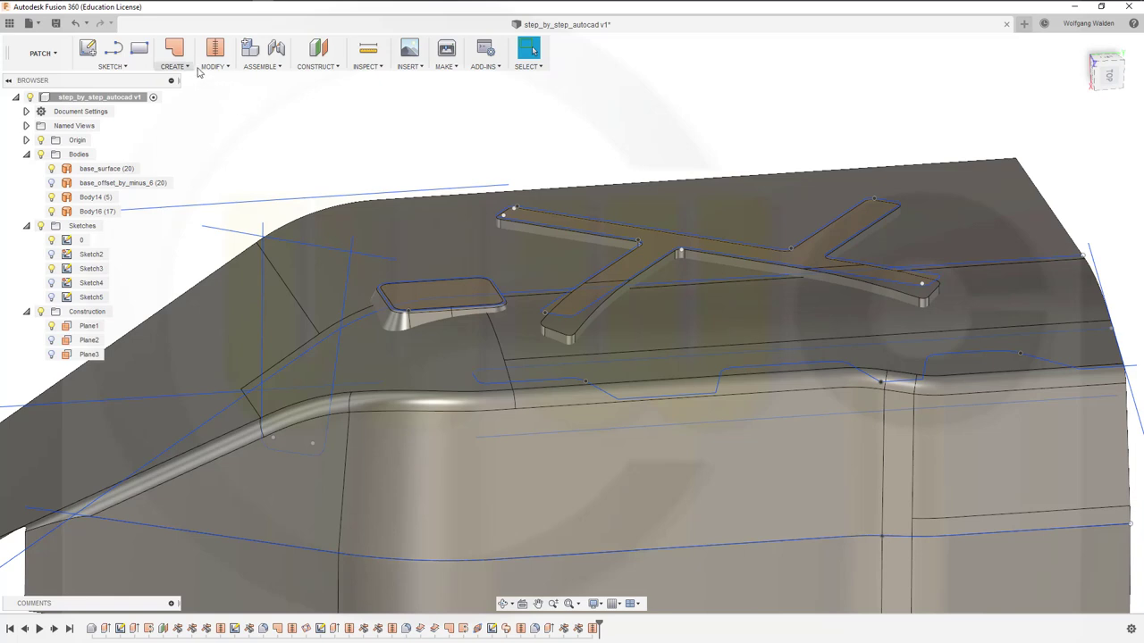
{"action": "left_click", "coordinate": [229, 67]}
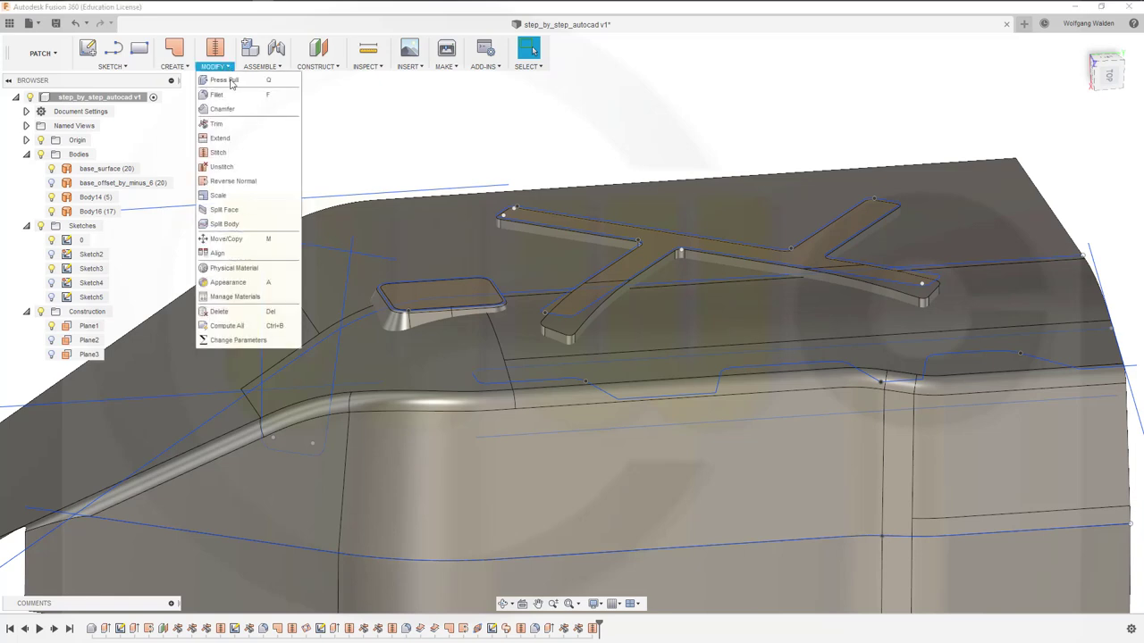
{"action": "left_click", "coordinate": [225, 125]}
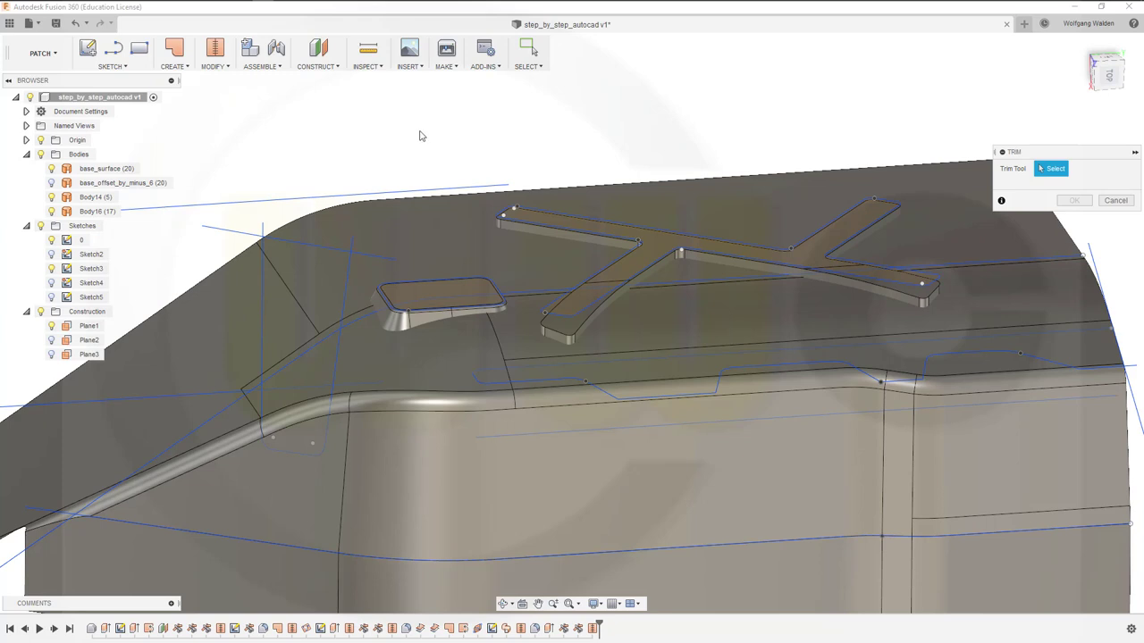
{"action": "left_click", "coordinate": [426, 234]}
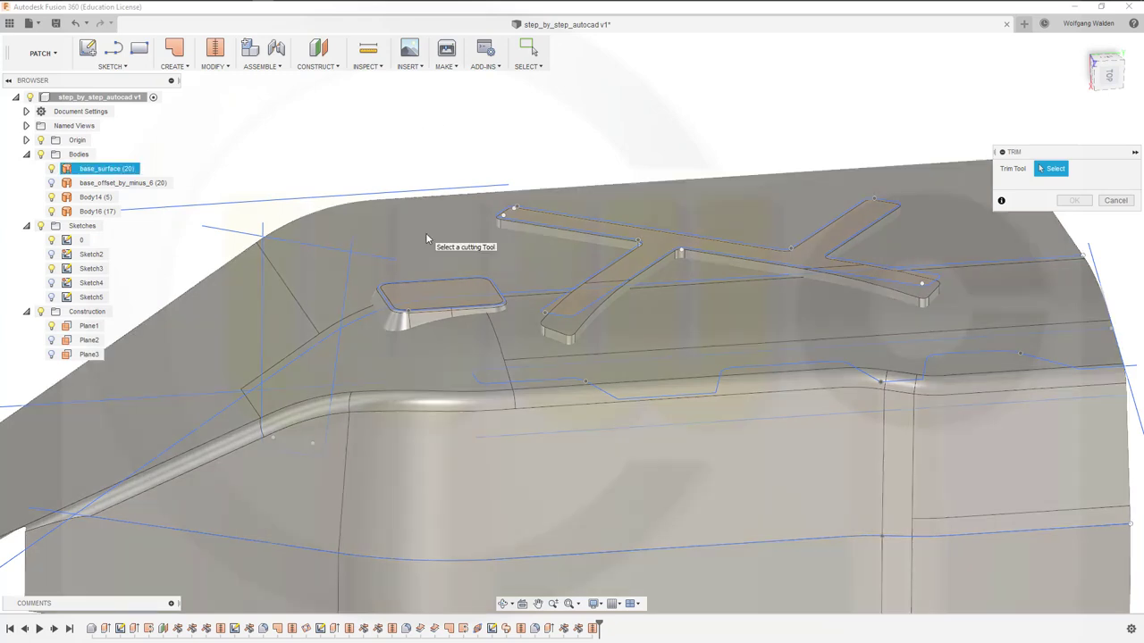
{"action": "left_click", "coordinate": [425, 236]}
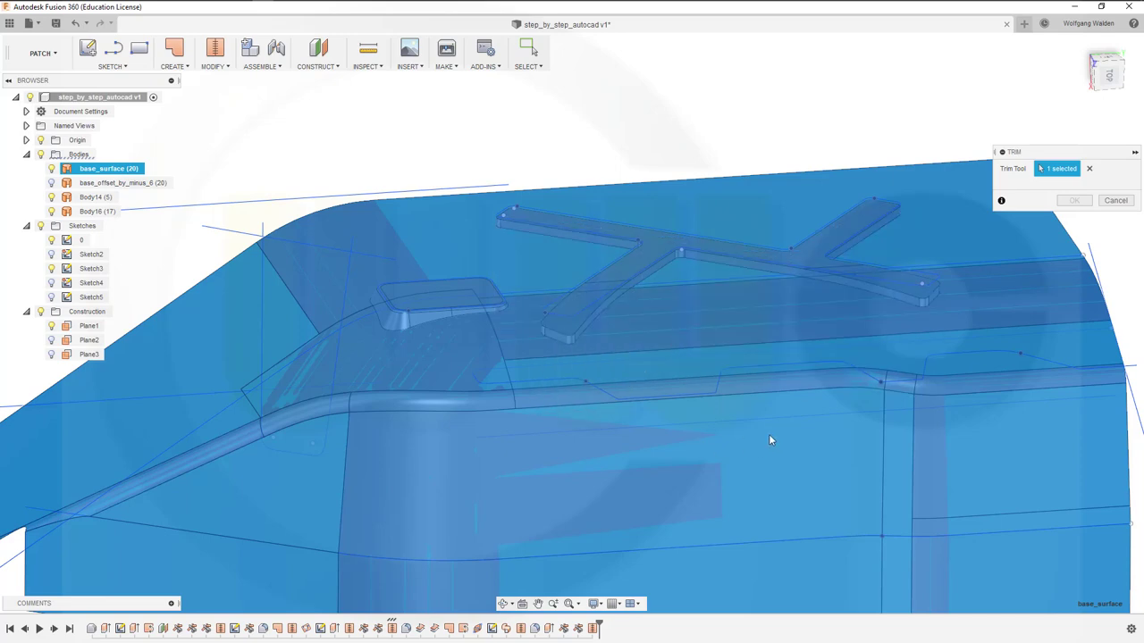
{"action": "middle_click_drag", "start_coordinate": [769, 434], "coordinate": [1099, 355], "text": "shift"}
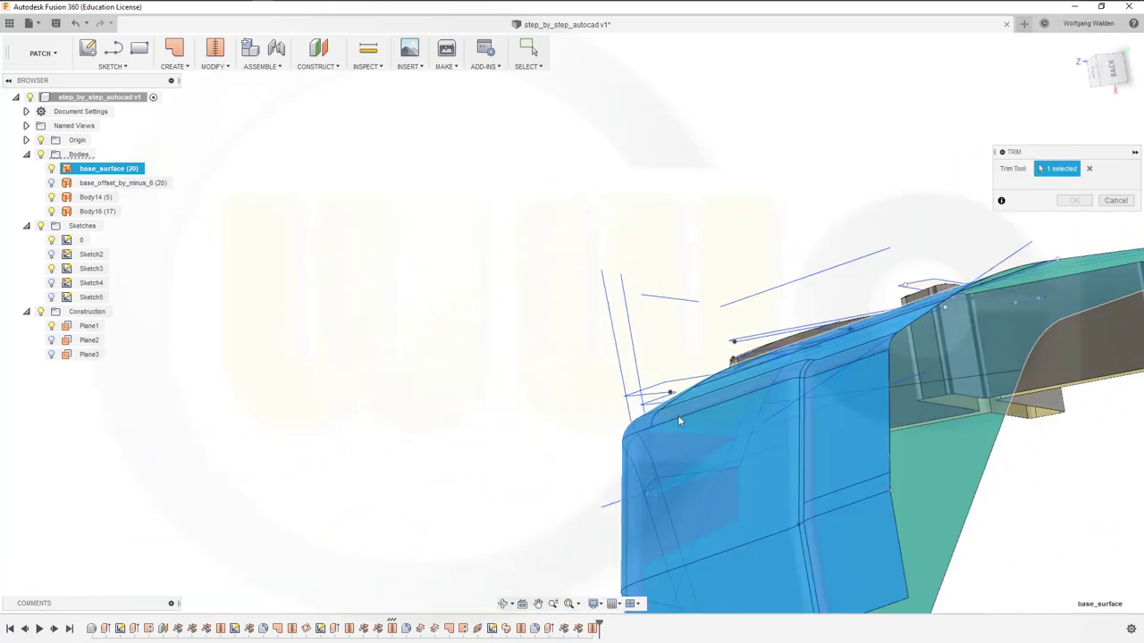
{"action": "left_click", "coordinate": [1098, 355]}
{"action": "left_click", "coordinate": [1083, 202]}
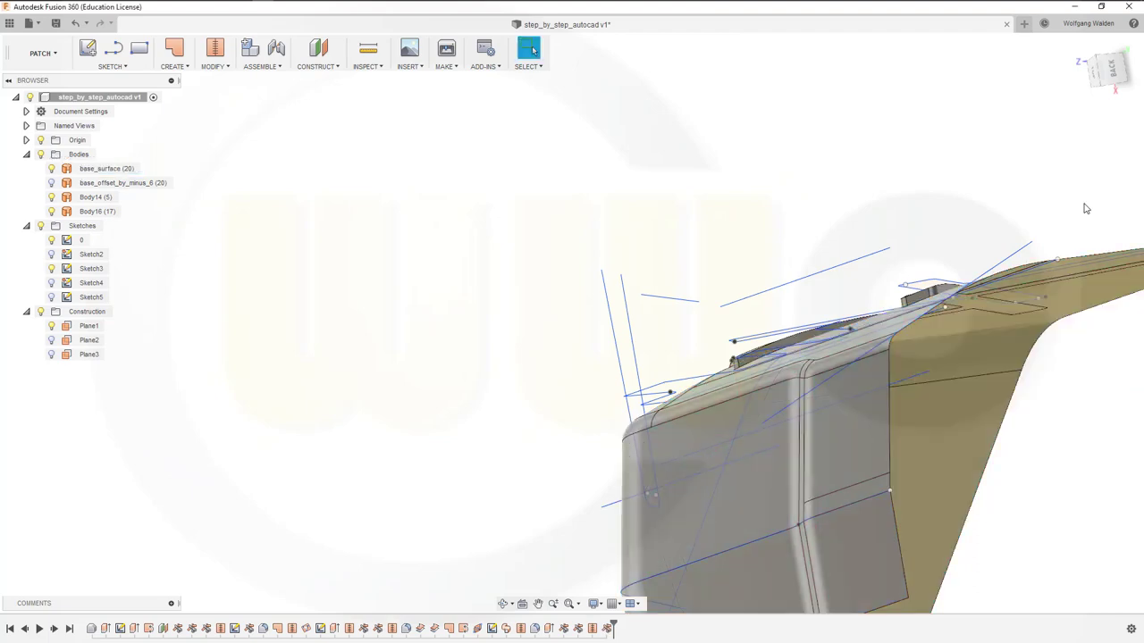
Step: Run the trim again with a body as the cutting tool and apply it
{"action": "right_click", "coordinate": [649, 124]}
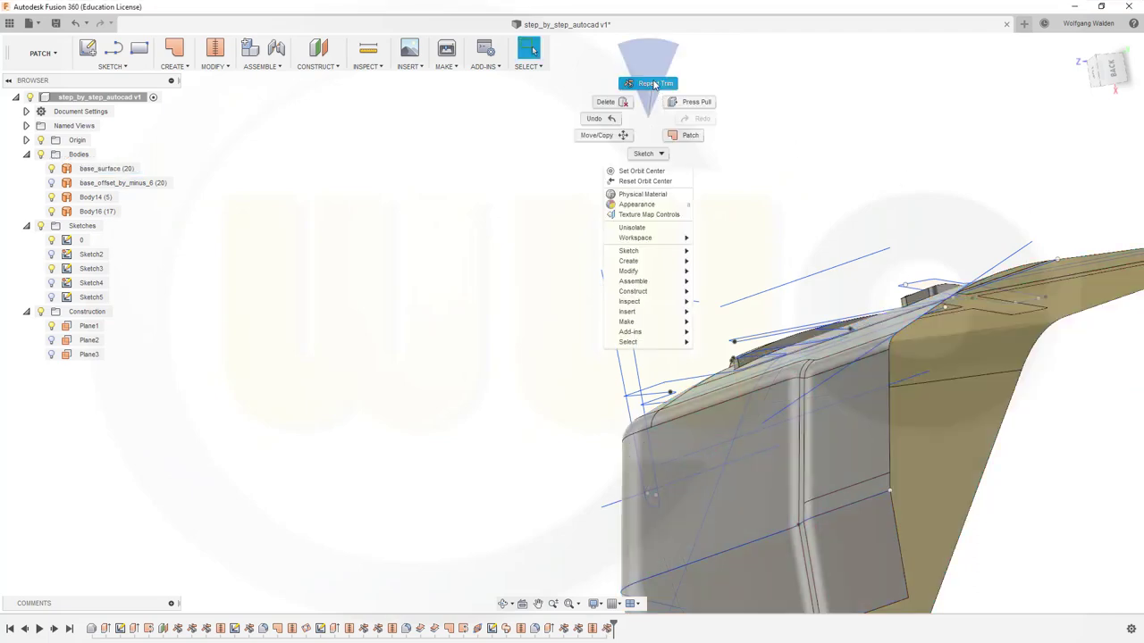
{"action": "left_click", "coordinate": [655, 84]}
{"action": "middle_click_drag", "start_coordinate": [549, 211], "coordinate": [701, 314], "text": "shift"}
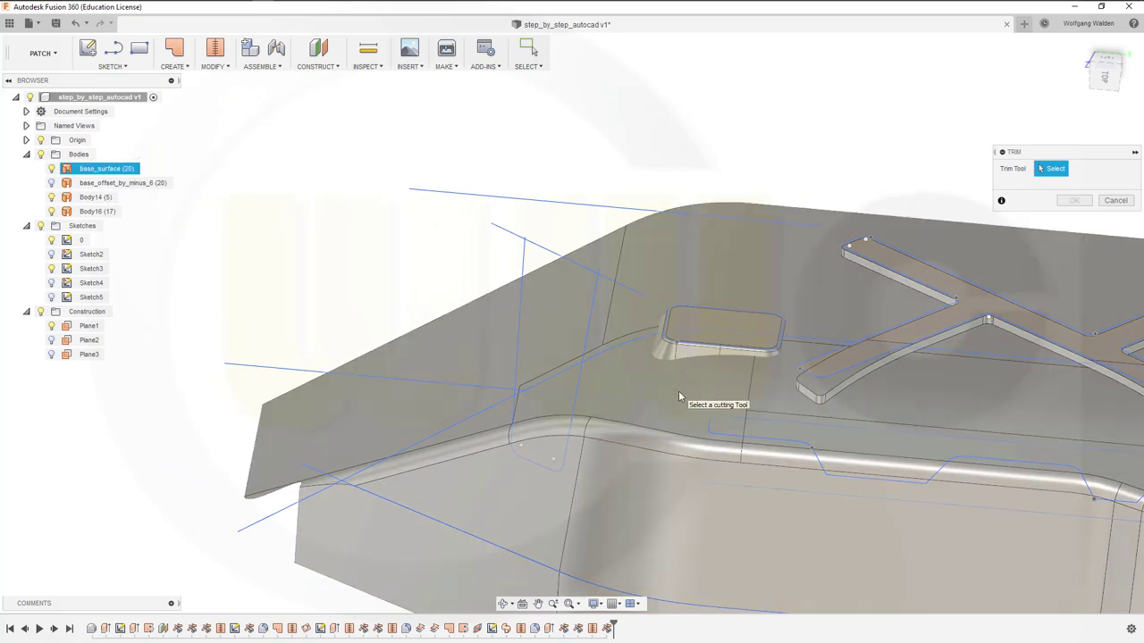
{"action": "left_click", "coordinate": [678, 390]}
{"action": "middle_click_drag", "start_coordinate": [681, 394], "coordinate": [729, 391], "text": "shift"}
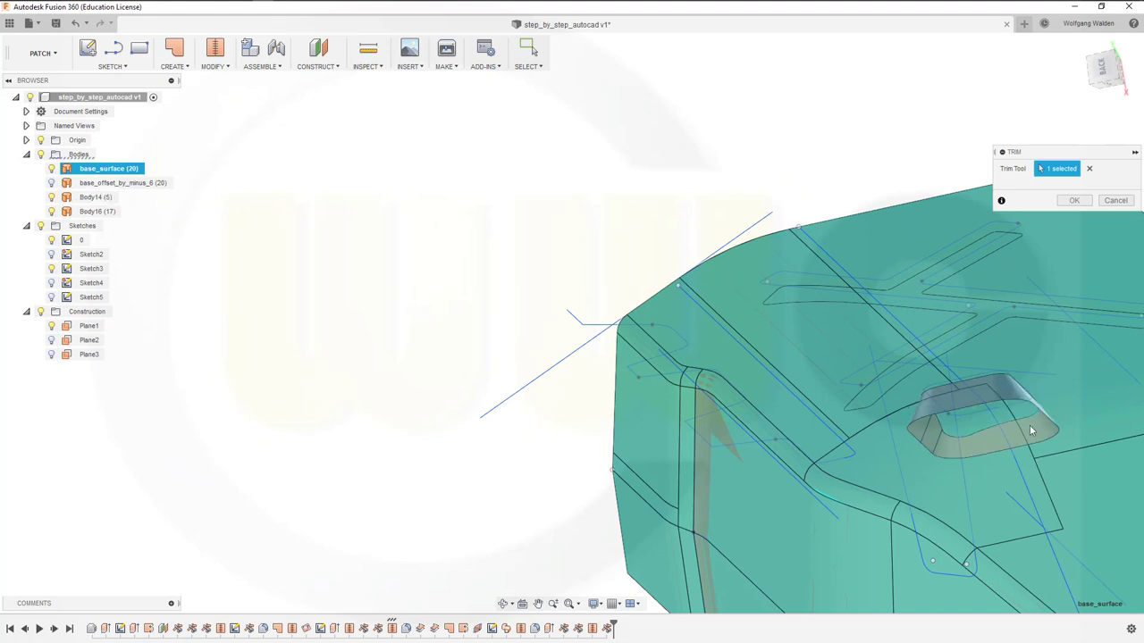
{"action": "middle_click_drag", "start_coordinate": [998, 437], "coordinate": [982, 490], "text": "shift"}
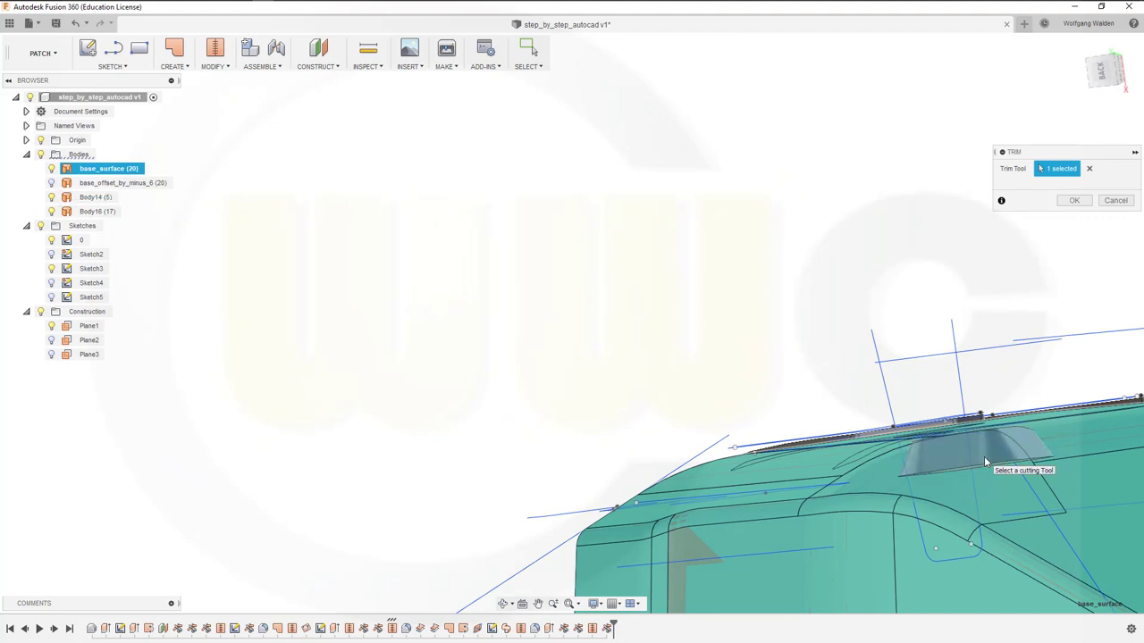
{"action": "left_click", "coordinate": [1074, 201]}
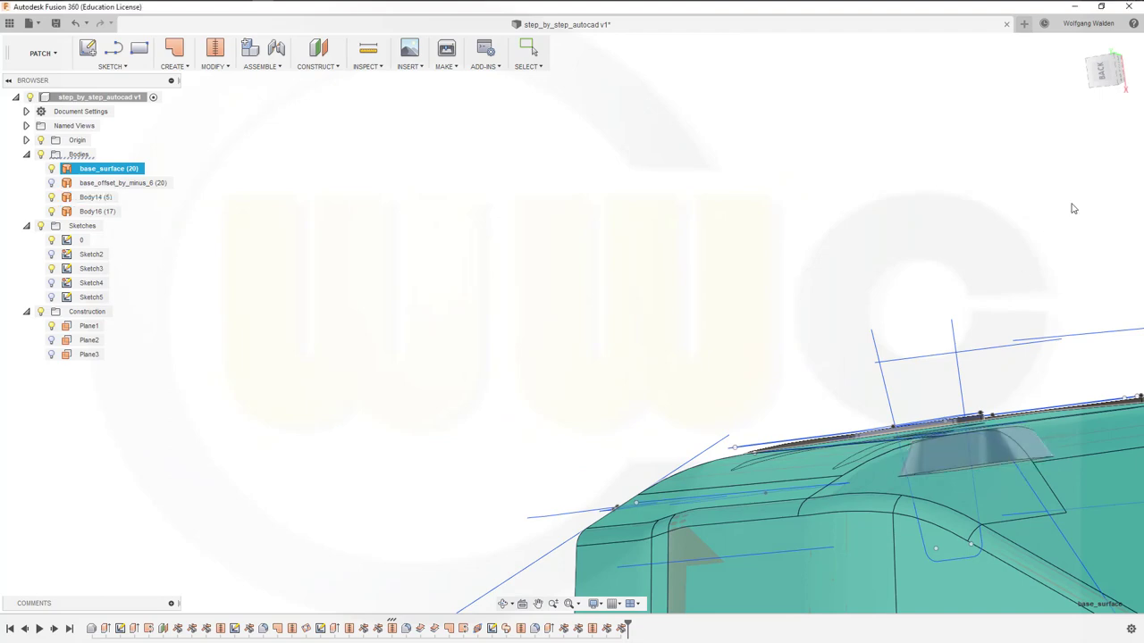
{"action": "middle_click_drag", "start_coordinate": [865, 371], "coordinate": [831, 333], "text": "shift"}
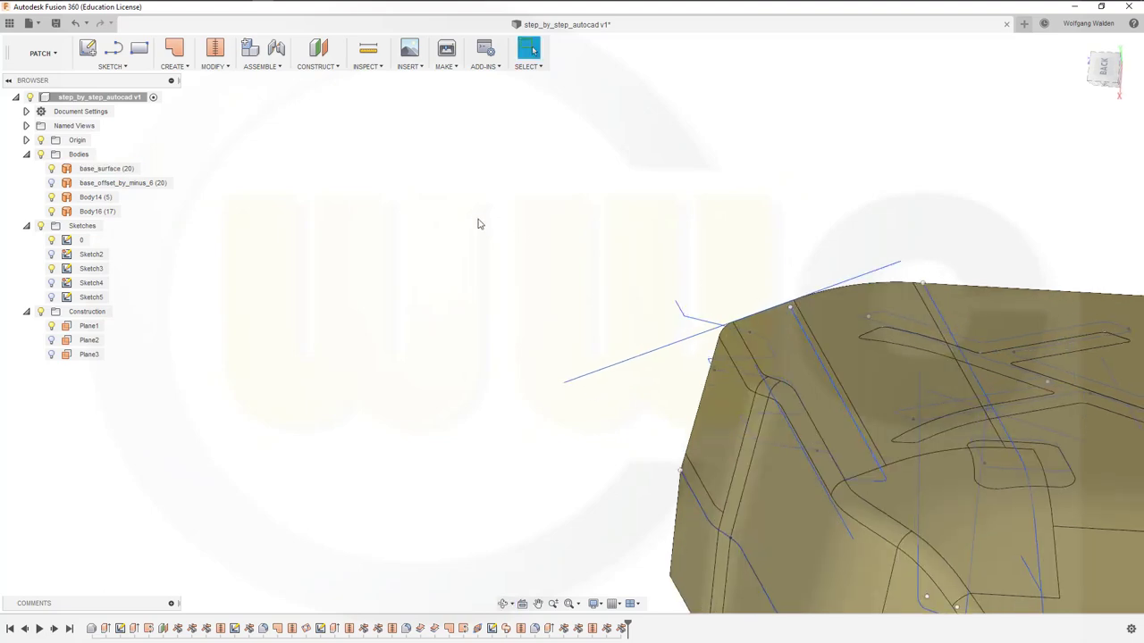
Step: Trim again with base_surface as the tool, removing the surface under the rib
{"action": "right_click", "coordinate": [462, 222]}
{"action": "left_click", "coordinate": [473, 186]}
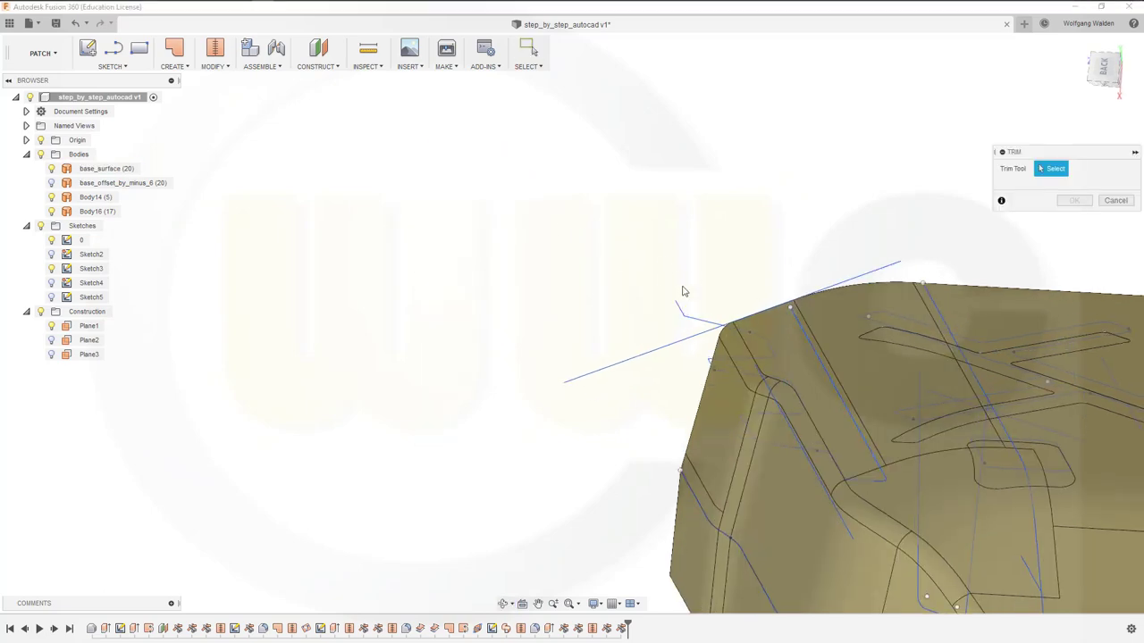
{"action": "middle_click_drag", "start_coordinate": [686, 292], "coordinate": [725, 332], "text": "shift"}
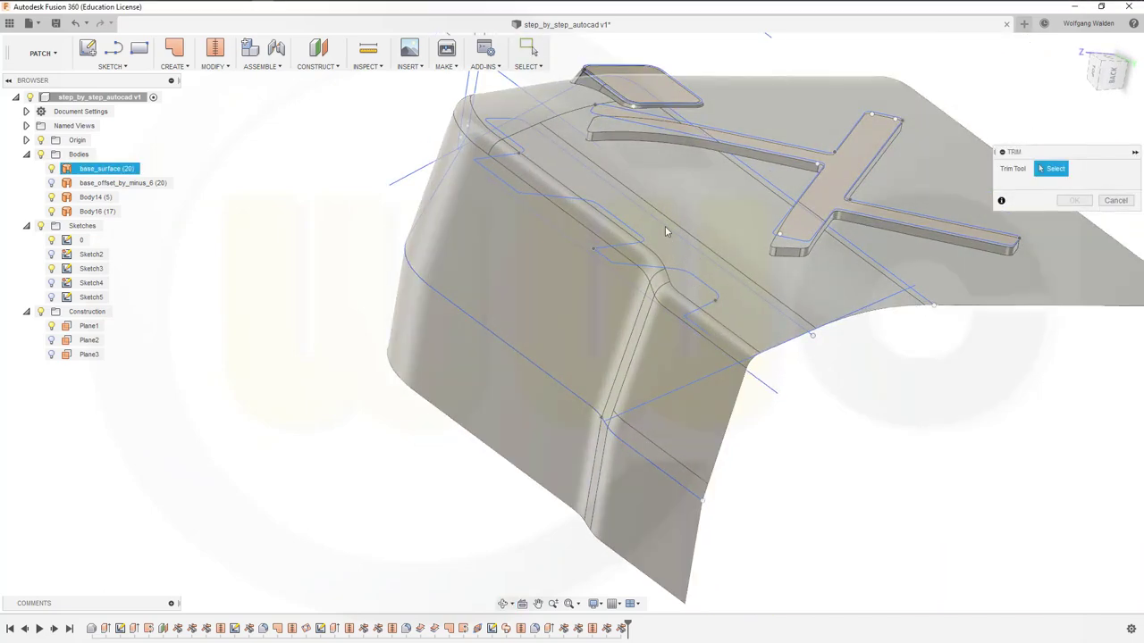
{"action": "scroll", "coordinate": [609, 166], "scroll_direction": "up", "scroll_amount": 5}
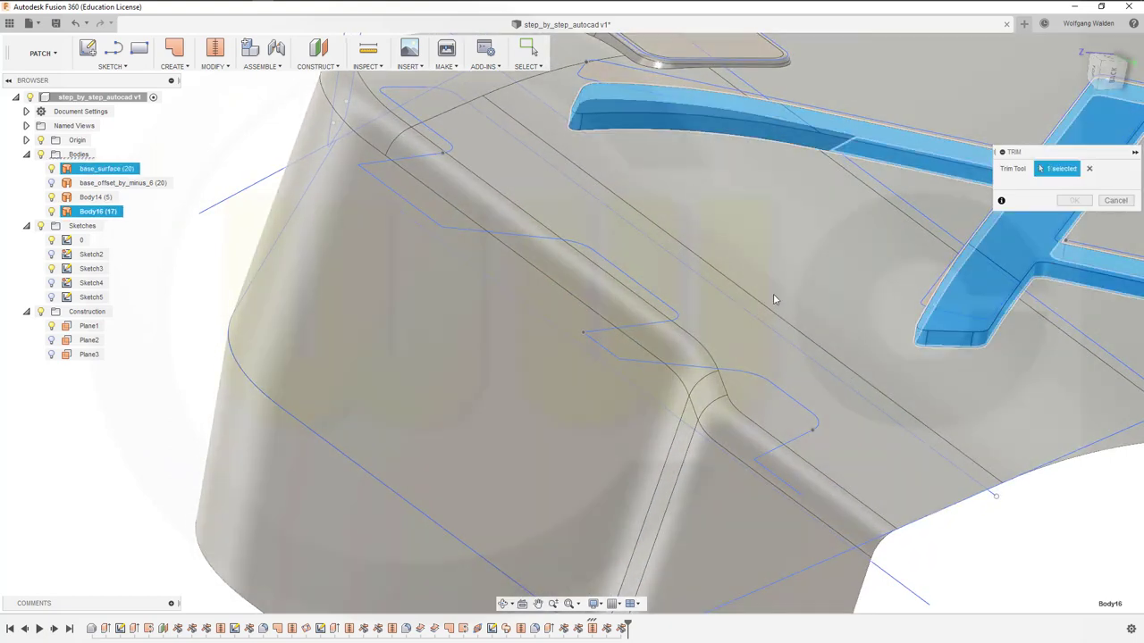
{"action": "left_click", "coordinate": [881, 391]}
{"action": "middle_click_drag", "start_coordinate": [881, 392], "coordinate": [875, 368], "text": "shift"}
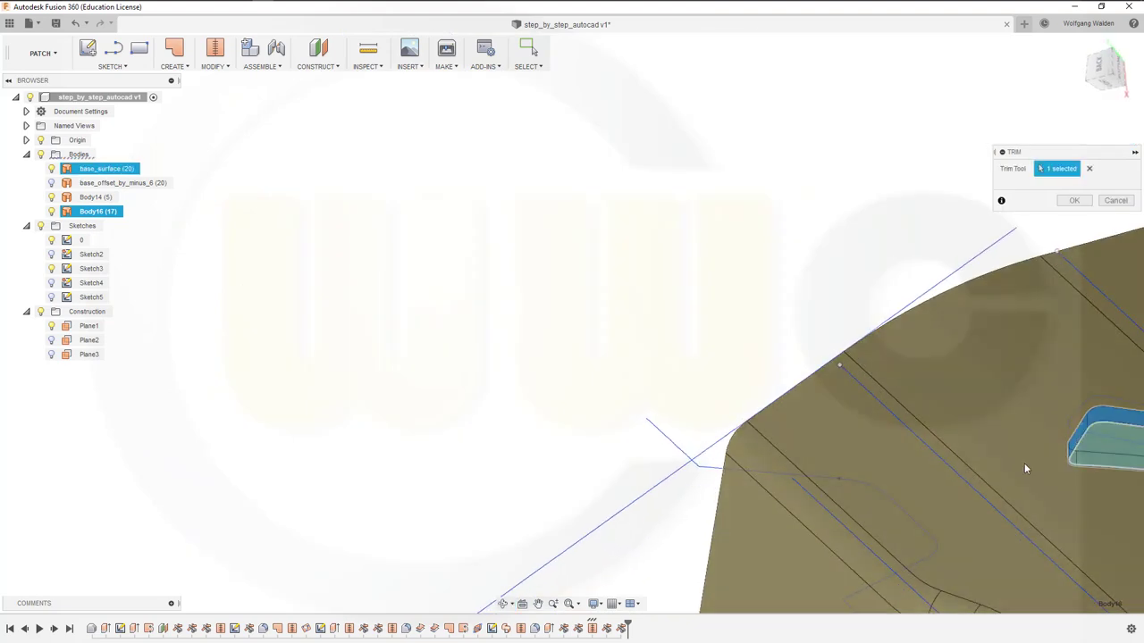
{"action": "middle_click_drag", "start_coordinate": [1026, 468], "coordinate": [580, 390]}
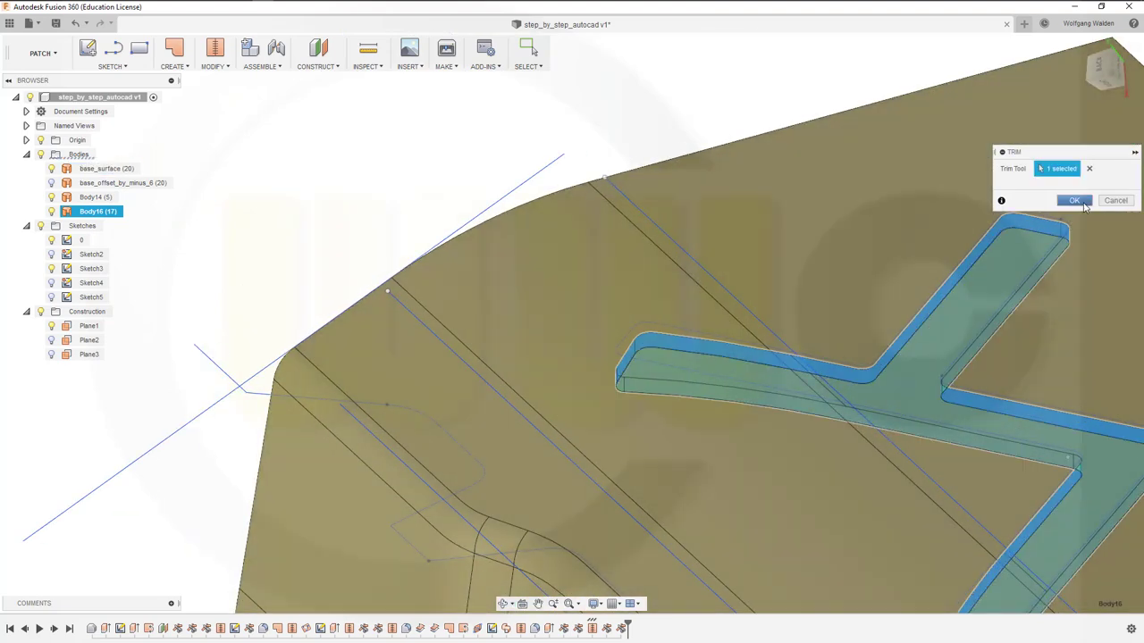
{"action": "left_click", "coordinate": [1074, 200]}
{"action": "middle_click_drag", "start_coordinate": [793, 273], "coordinate": [322, 112], "text": "shift"}
{"action": "left_click", "coordinate": [694, 355]}
Step: Trim away the base_surface region beneath the scoop pad, using the pad Body14 as the tool
{"action": "right_click", "coordinate": [326, 103]}
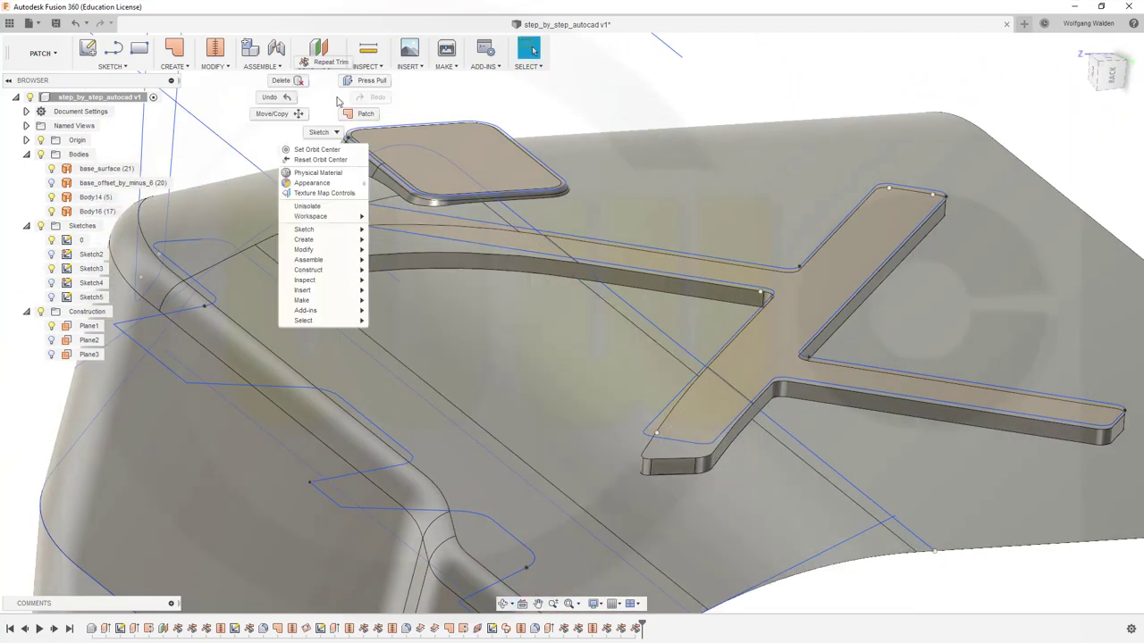
{"action": "left_click", "coordinate": [338, 62]}
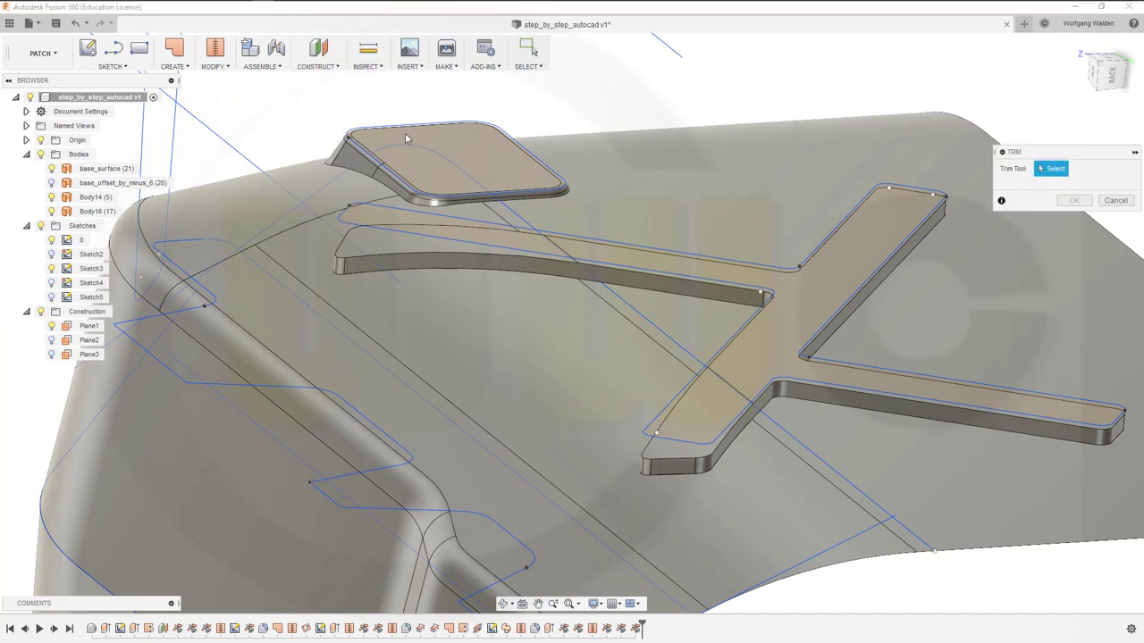
{"action": "left_click", "coordinate": [486, 163]}
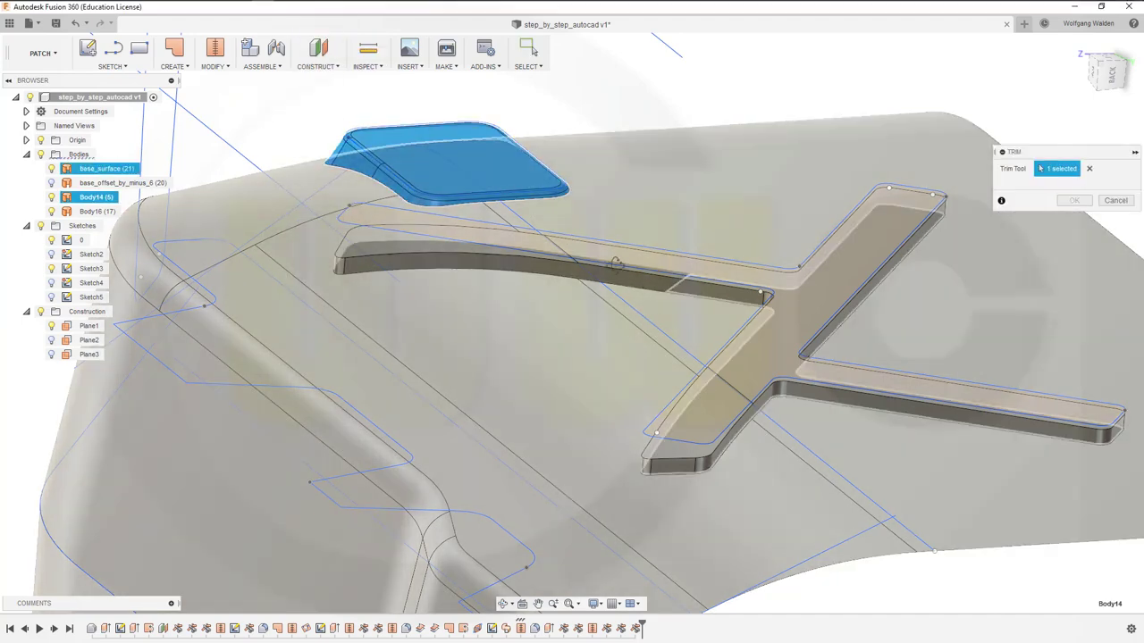
{"action": "middle_click_drag", "start_coordinate": [486, 163], "coordinate": [554, 215], "text": "shift"}
{"action": "middle_click_drag", "start_coordinate": [608, 249], "coordinate": [607, 331], "text": "shift"}
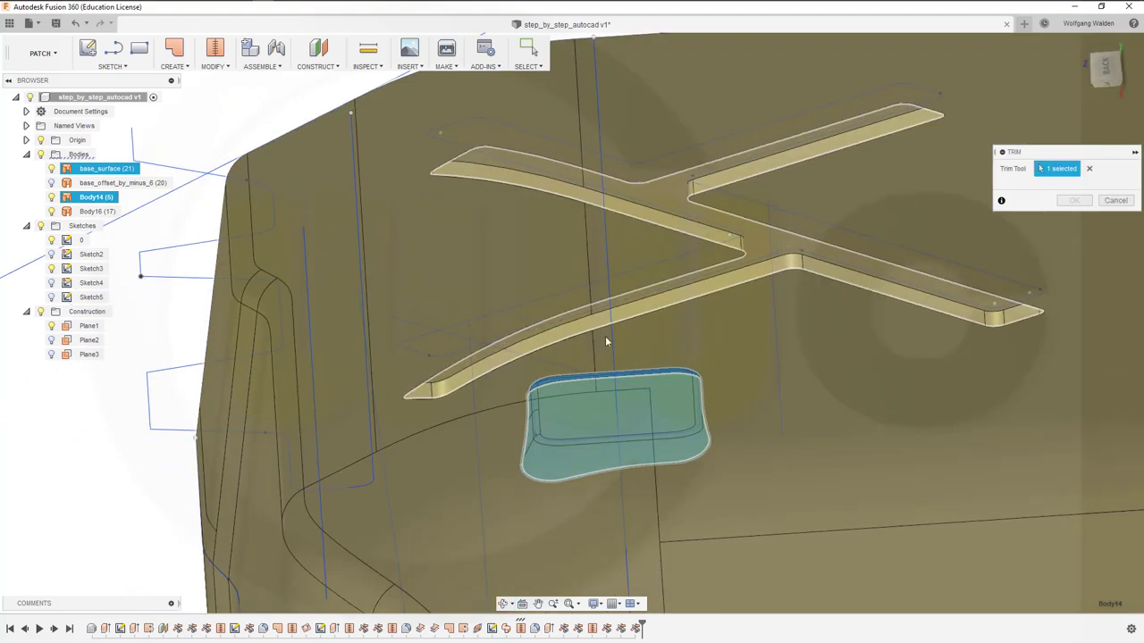
{"action": "middle_click_drag", "start_coordinate": [619, 425], "coordinate": [896, 319], "text": "shift"}
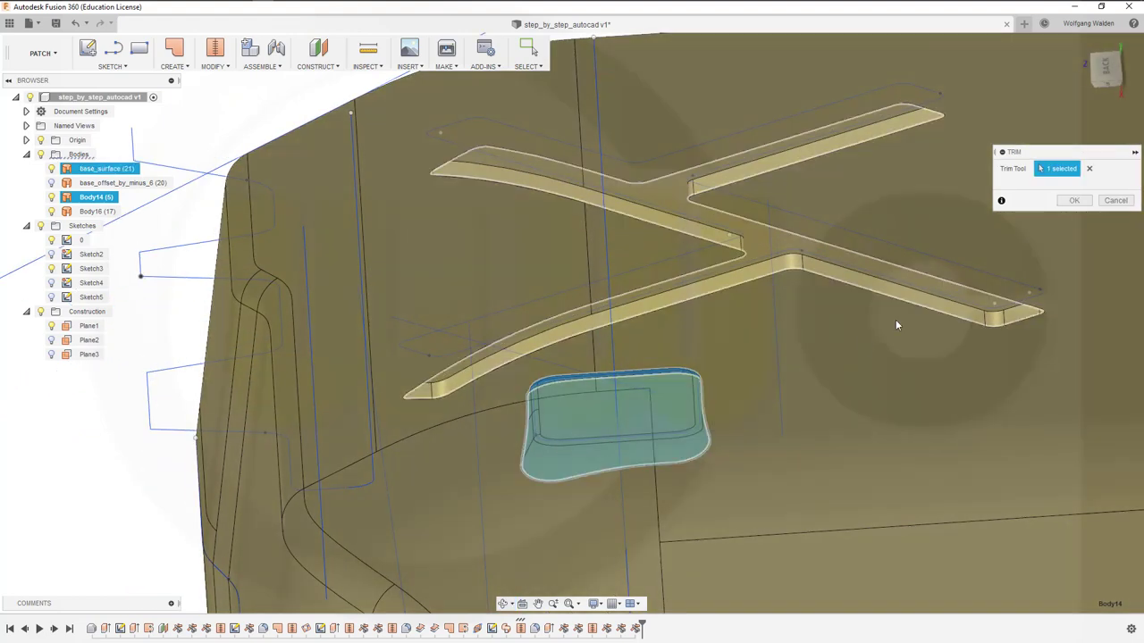
{"action": "left_click", "coordinate": [1054, 229]}
{"action": "left_click", "coordinate": [1075, 200]}
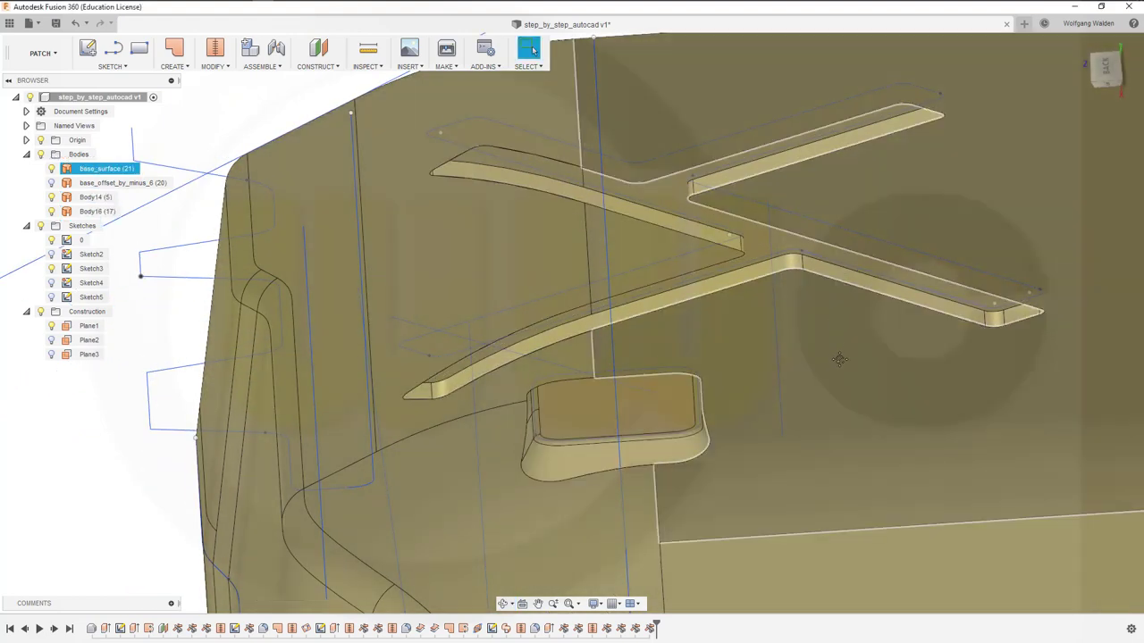
{"action": "middle_click_drag", "start_coordinate": [838, 359], "coordinate": [903, 451], "text": "shift"}
{"action": "key", "text": "Escape"}
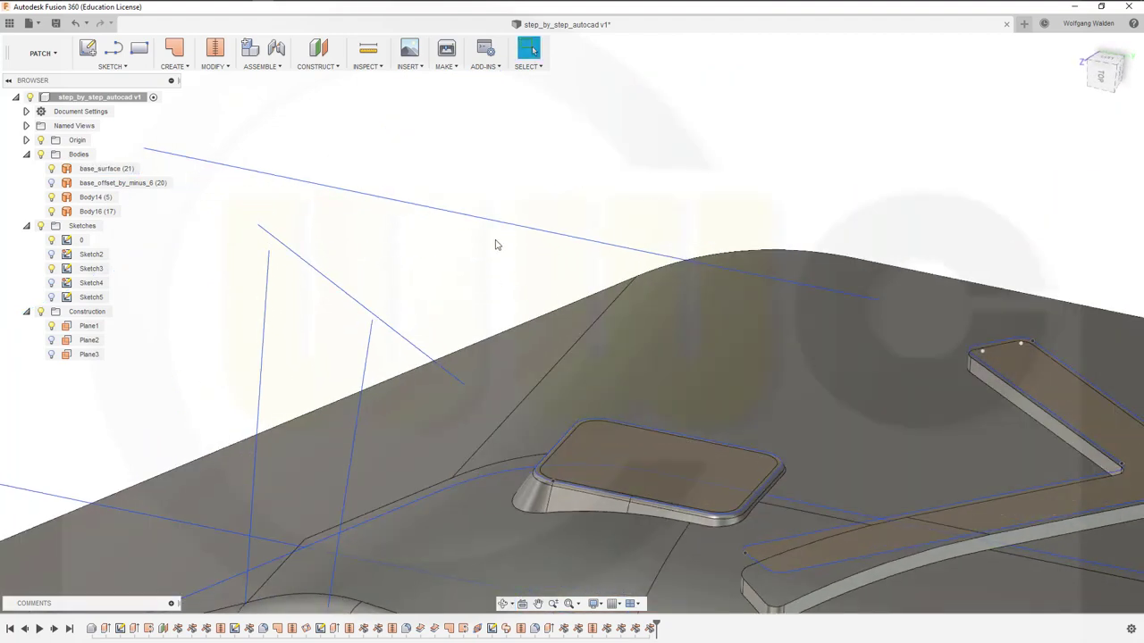
Step: Stitch base_surface, scoop pad Body14 and rib Body16 into the single Body17
{"action": "left_click", "coordinate": [215, 66]}
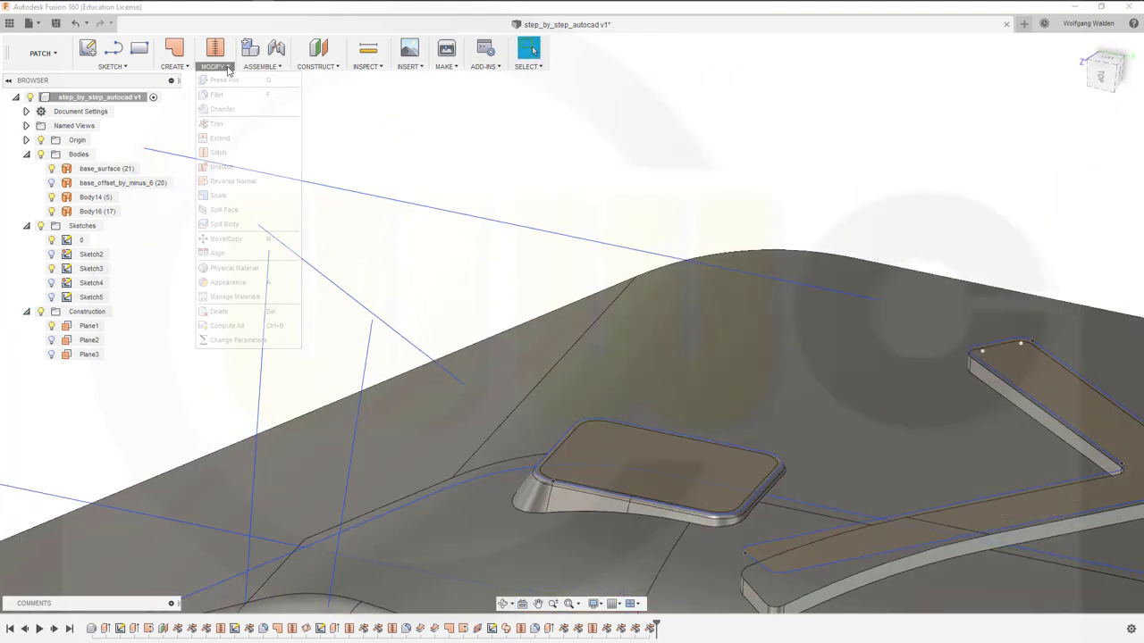
{"action": "left_click", "coordinate": [218, 152]}
{"action": "left_click", "coordinate": [679, 342]}
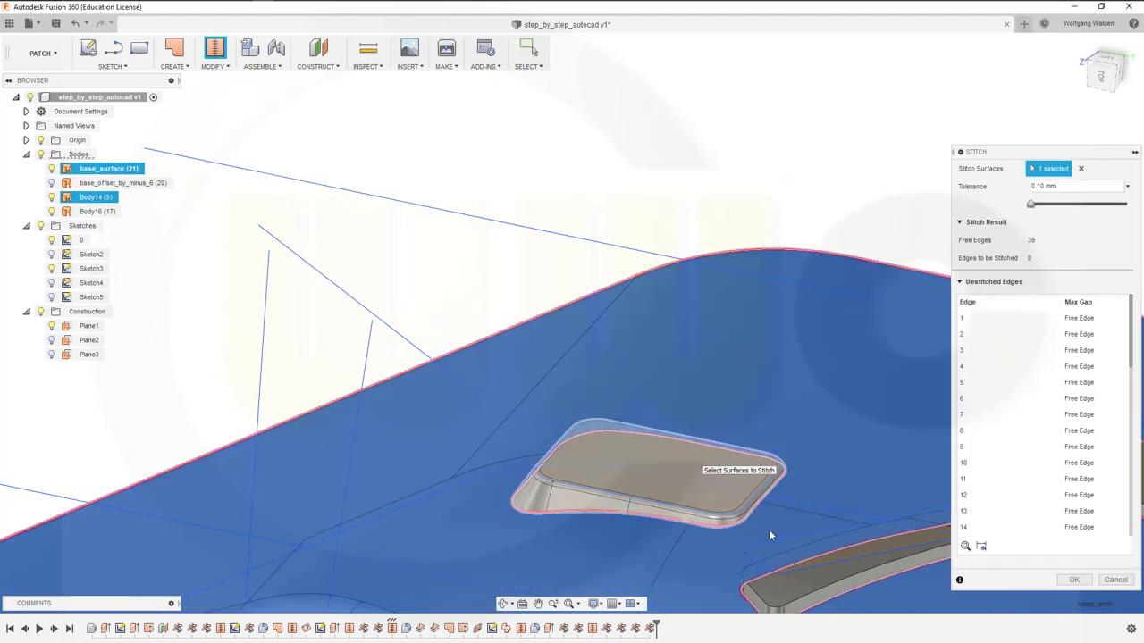
{"action": "left_click", "coordinate": [767, 525]}
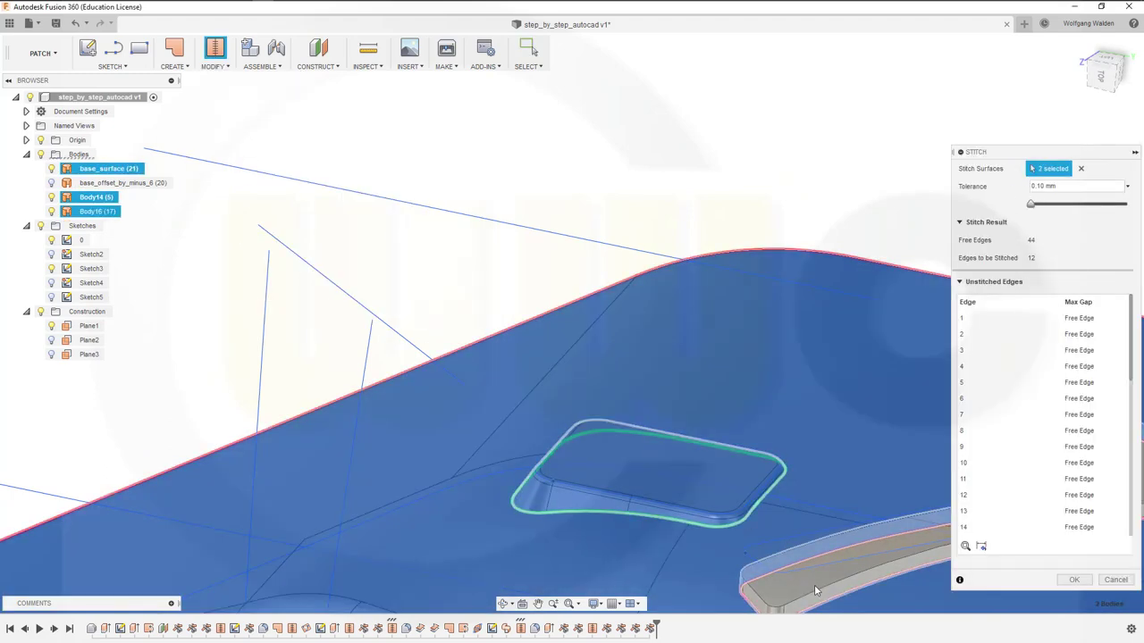
{"action": "left_click", "coordinate": [815, 590]}
{"action": "left_click", "coordinate": [1074, 580]}
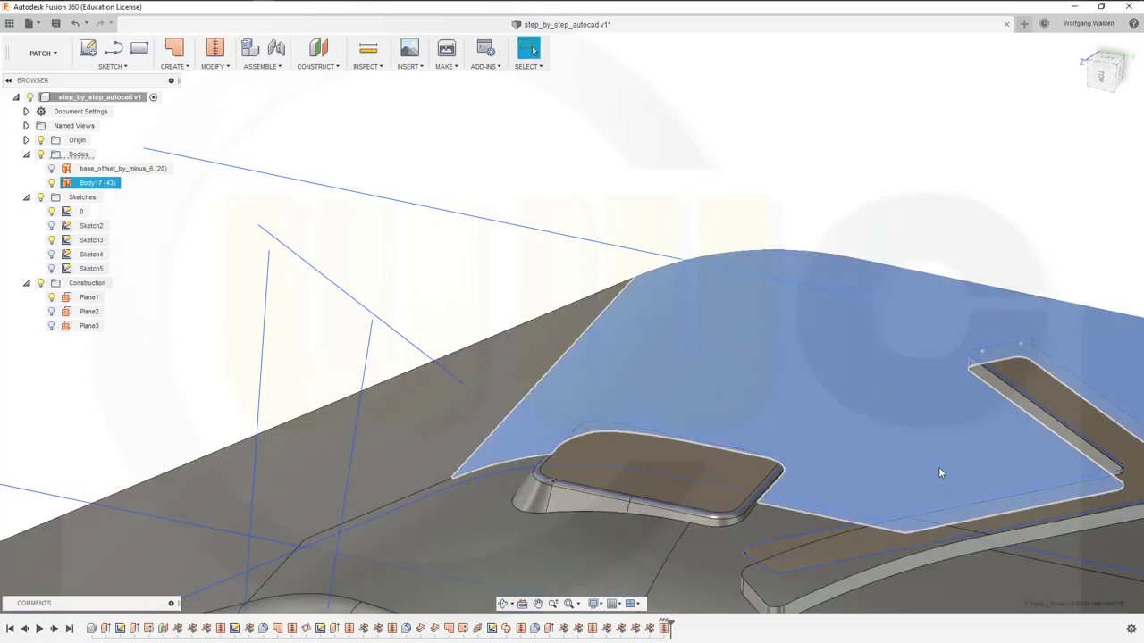
{"action": "mouse_move", "coordinate": [939, 470]}
{"action": "middle_mouse_down", "text": "shift"}
{"action": "mouse_move", "coordinate": [812, 474]}
{"action": "mouse_move", "coordinate": [930, 458]}
{"action": "mouse_move", "coordinate": [977, 477]}
{"action": "mouse_move", "coordinate": [975, 462]}
{"action": "mouse_move", "coordinate": [951, 483]}
{"action": "middle_mouse_up", "text": "shift"}
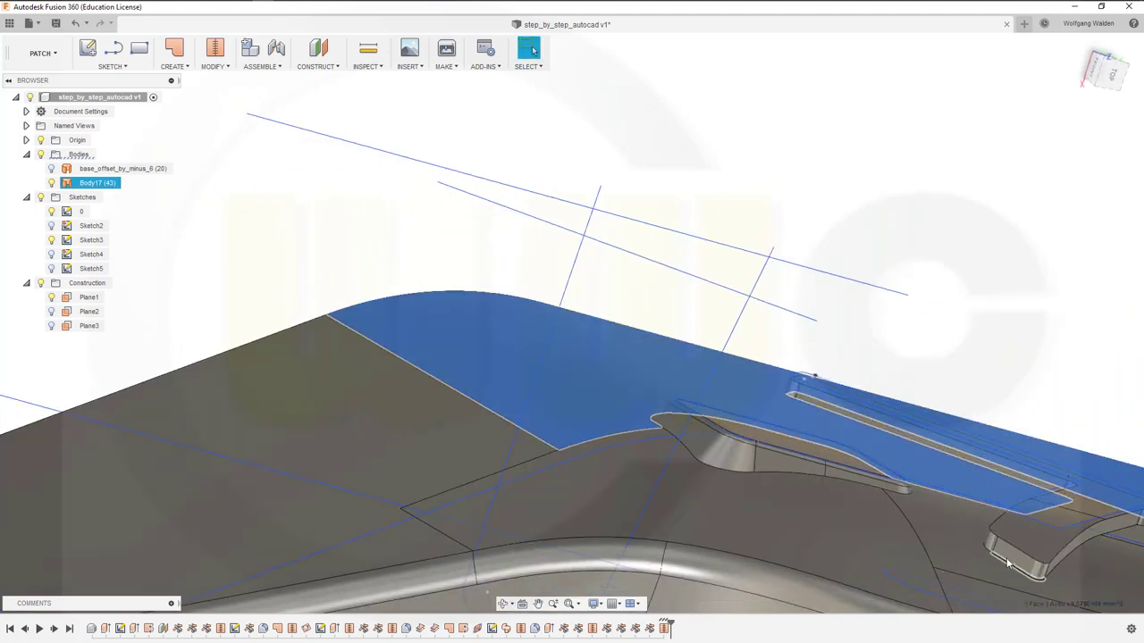
{"action": "left_click", "coordinate": [485, 252]}
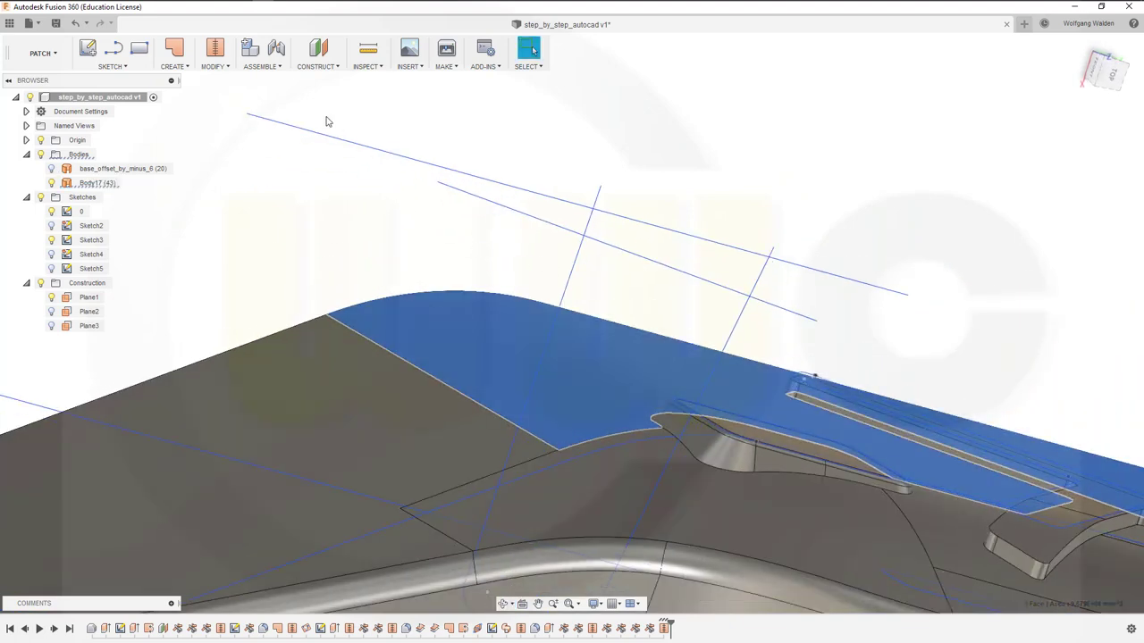
{"action": "left_click", "coordinate": [228, 70]}
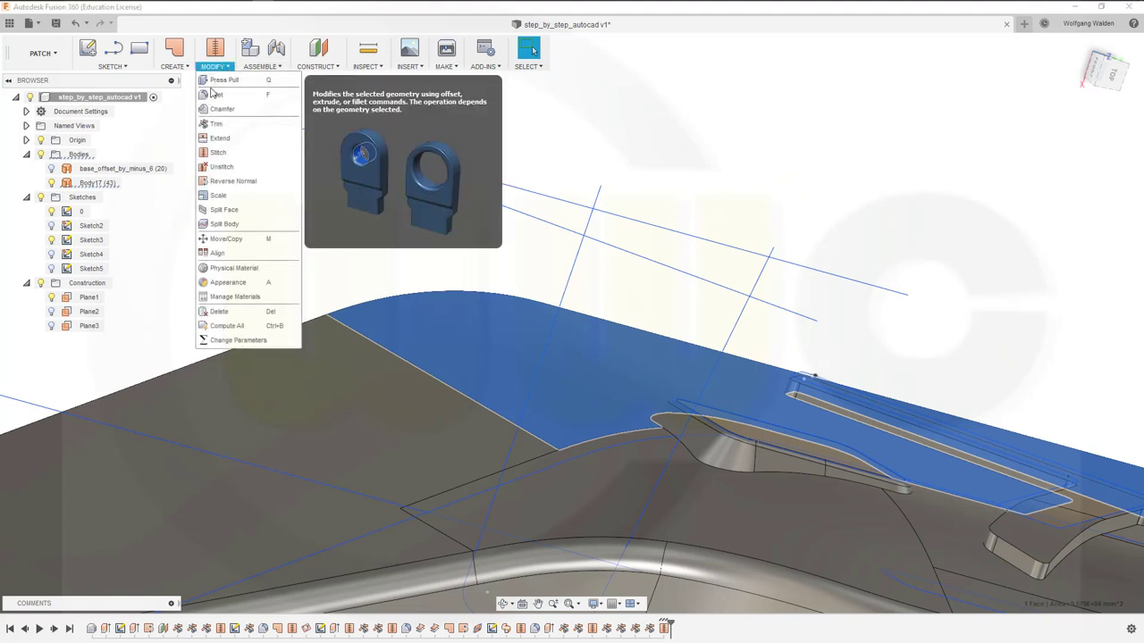
{"action": "left_click", "coordinate": [209, 97]}
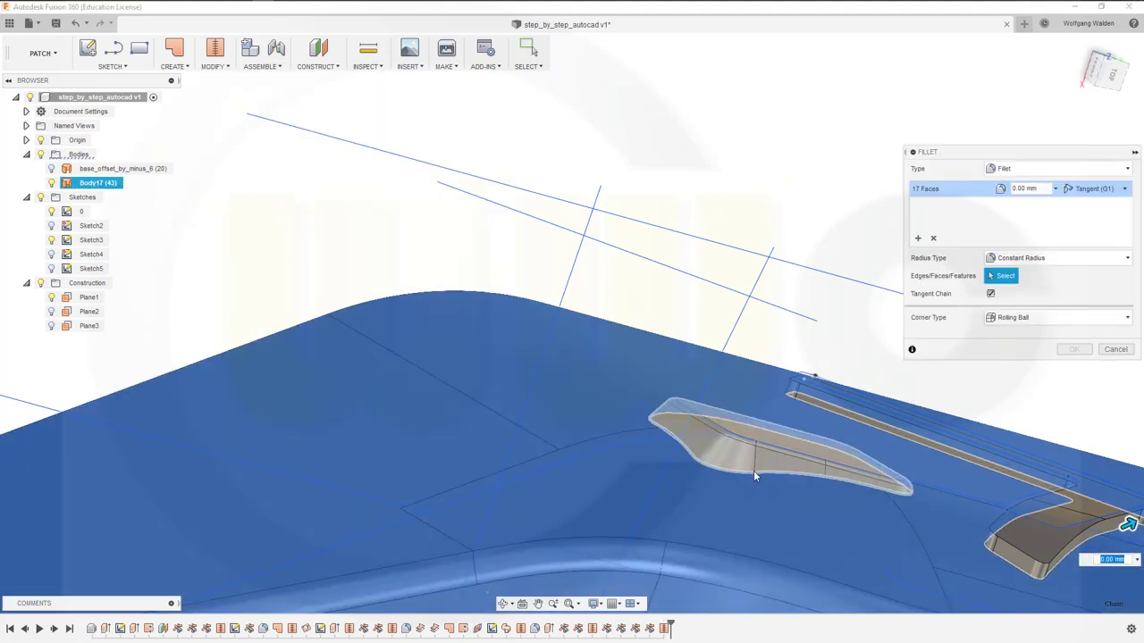
{"action": "left_click", "coordinate": [753, 471]}
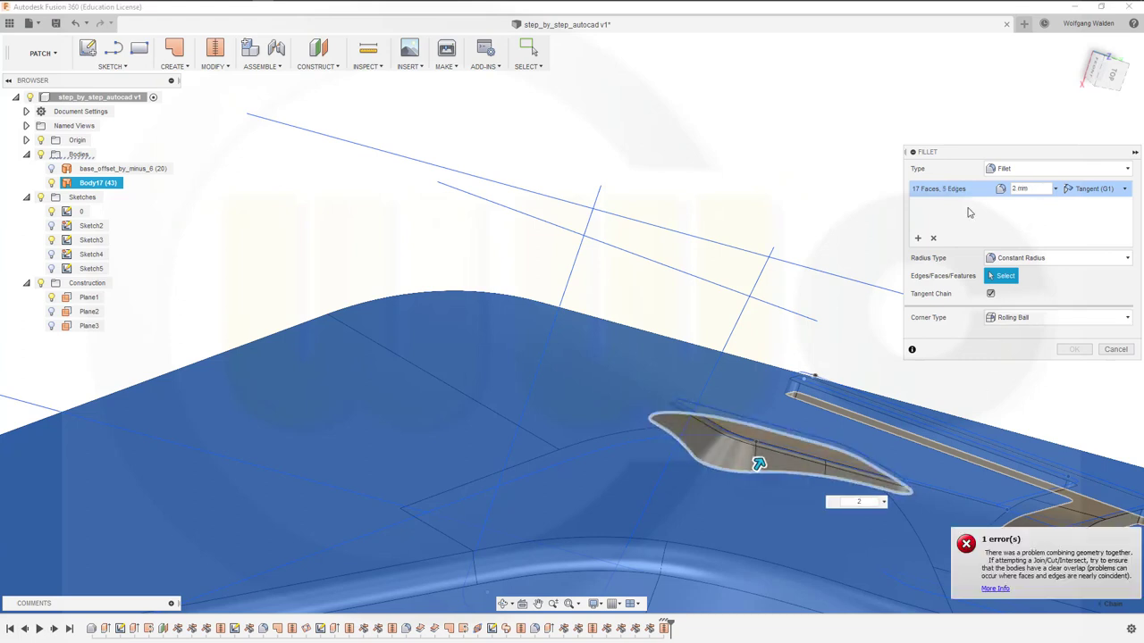
{"action": "key", "text": "Escape"}
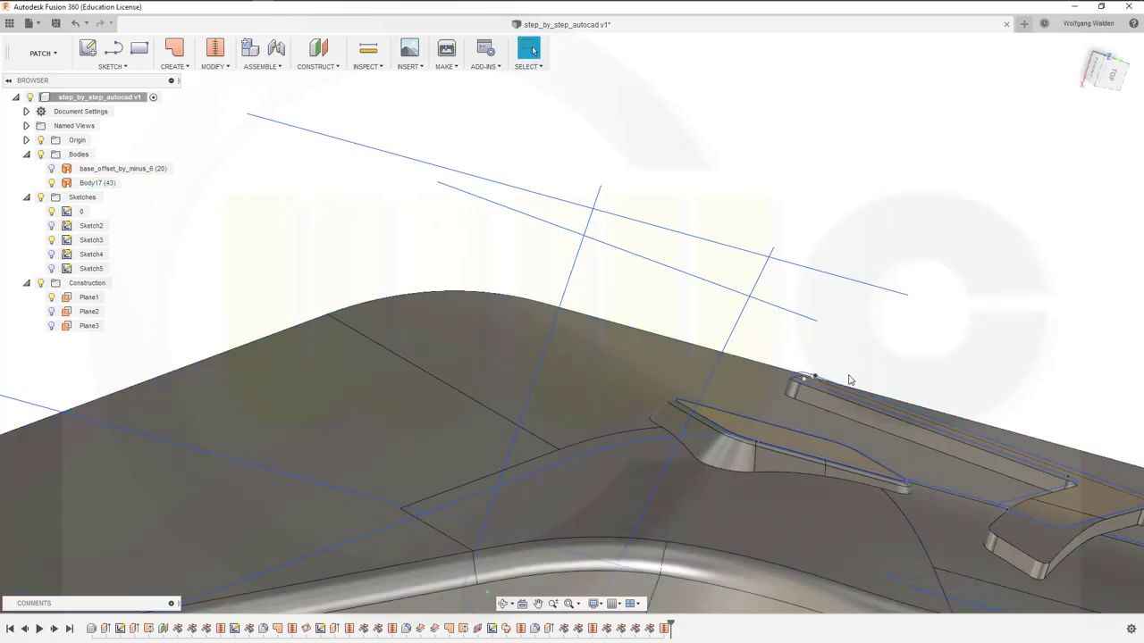
{"action": "middle_click_drag", "start_coordinate": [835, 361], "coordinate": [291, 248], "text": "shift"}
{"action": "key", "text": "Escape"}
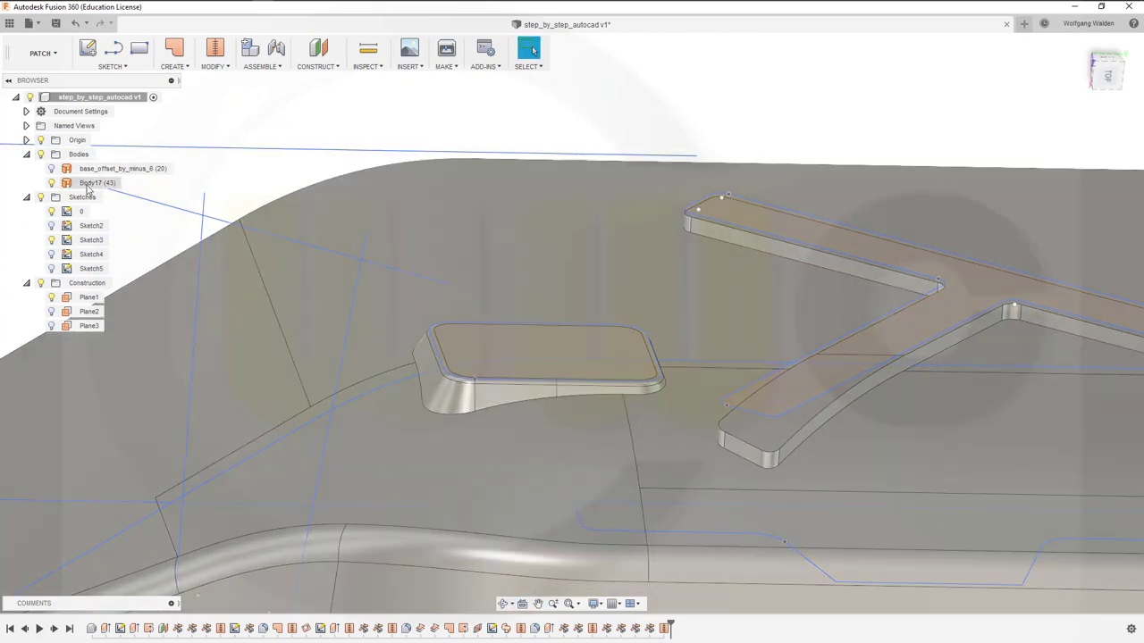
Step: Fillet the first edge chain of the X-shaped rib
{"action": "left_click", "coordinate": [94, 183]}
{"action": "left_click", "coordinate": [239, 125]}
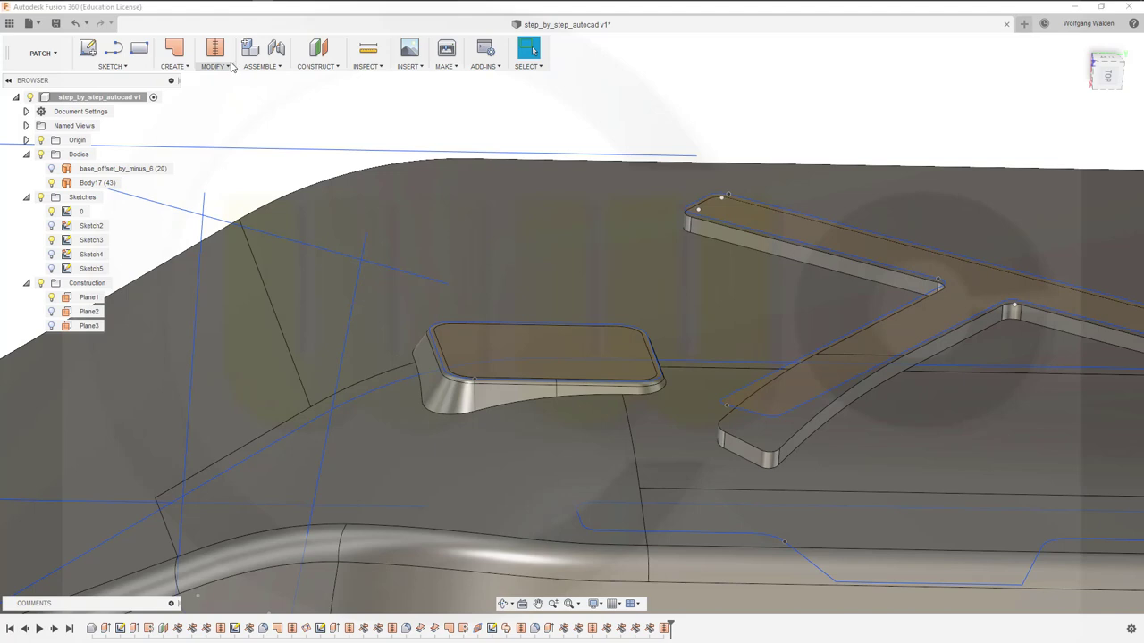
{"action": "left_click", "coordinate": [230, 69]}
{"action": "left_click", "coordinate": [235, 89]}
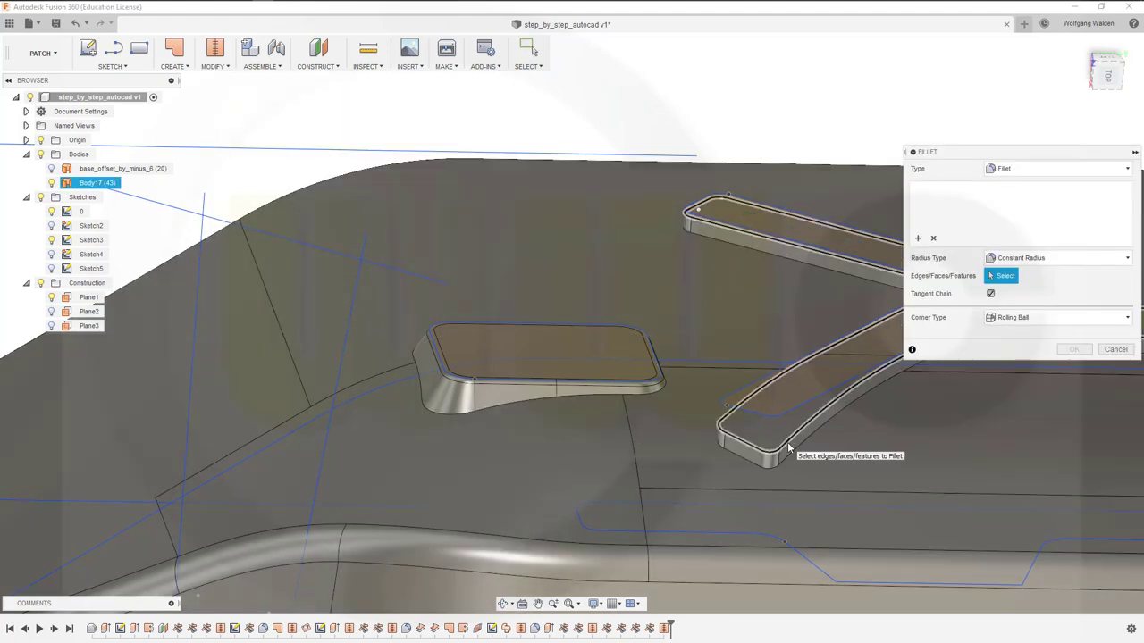
{"action": "left_click", "coordinate": [788, 442]}
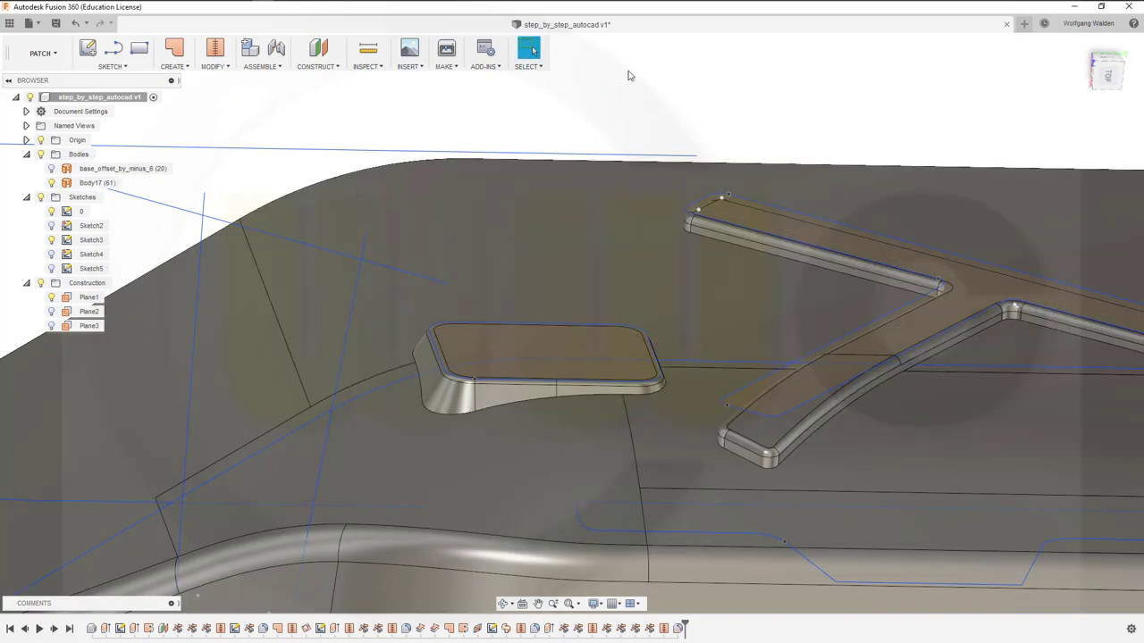
Step: Fillet the rib's other edge chain with a 2 mm radius
{"action": "right_click", "coordinate": [613, 97]}
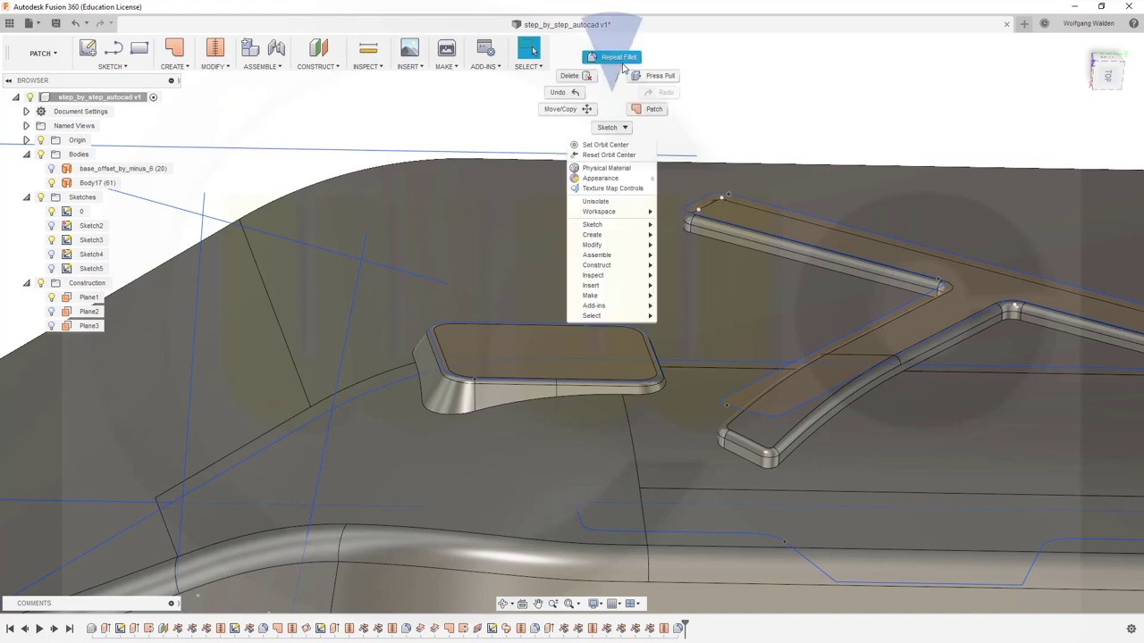
{"action": "left_click", "coordinate": [615, 58]}
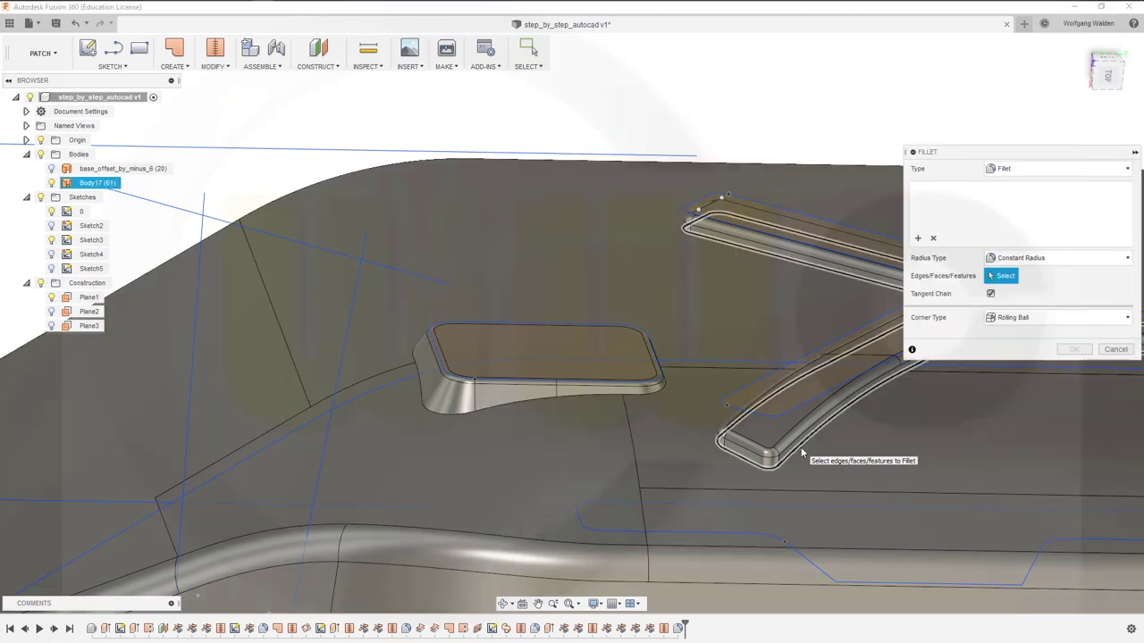
{"action": "left_click", "coordinate": [801, 449]}
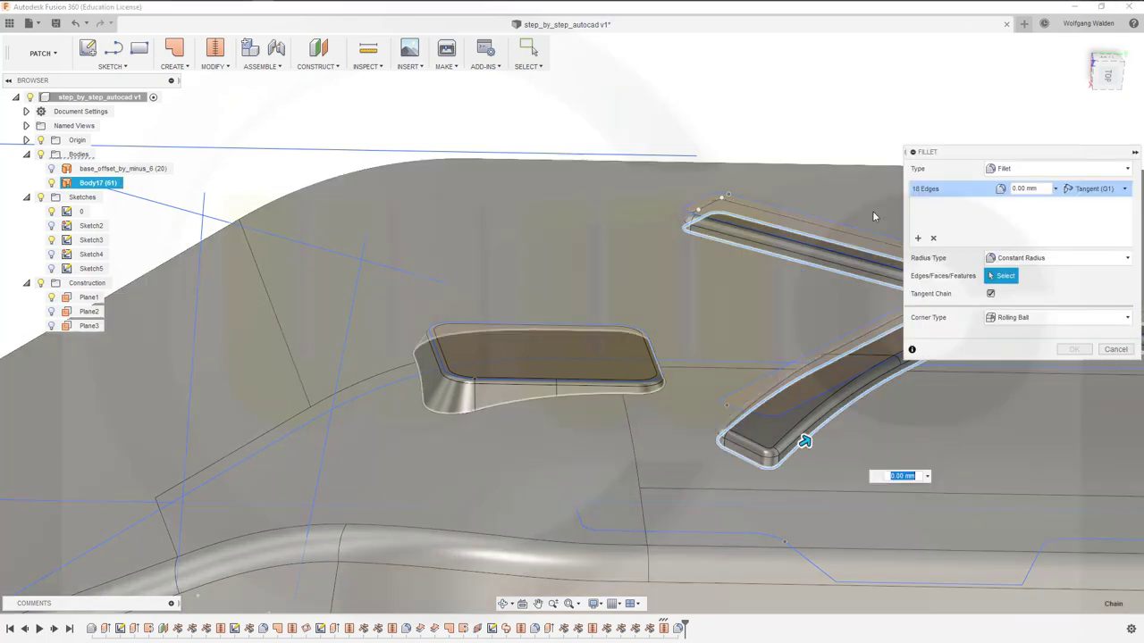
{"action": "left_click", "coordinate": [1032, 188]}
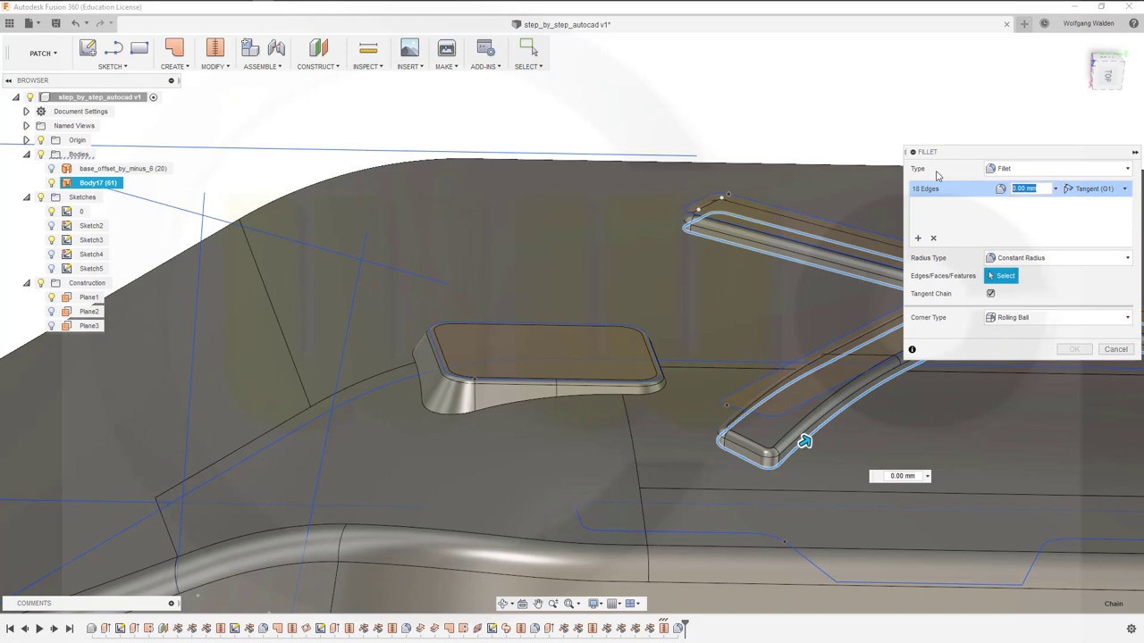
{"action": "type", "text": "2"}
{"action": "key", "text": "Return"}
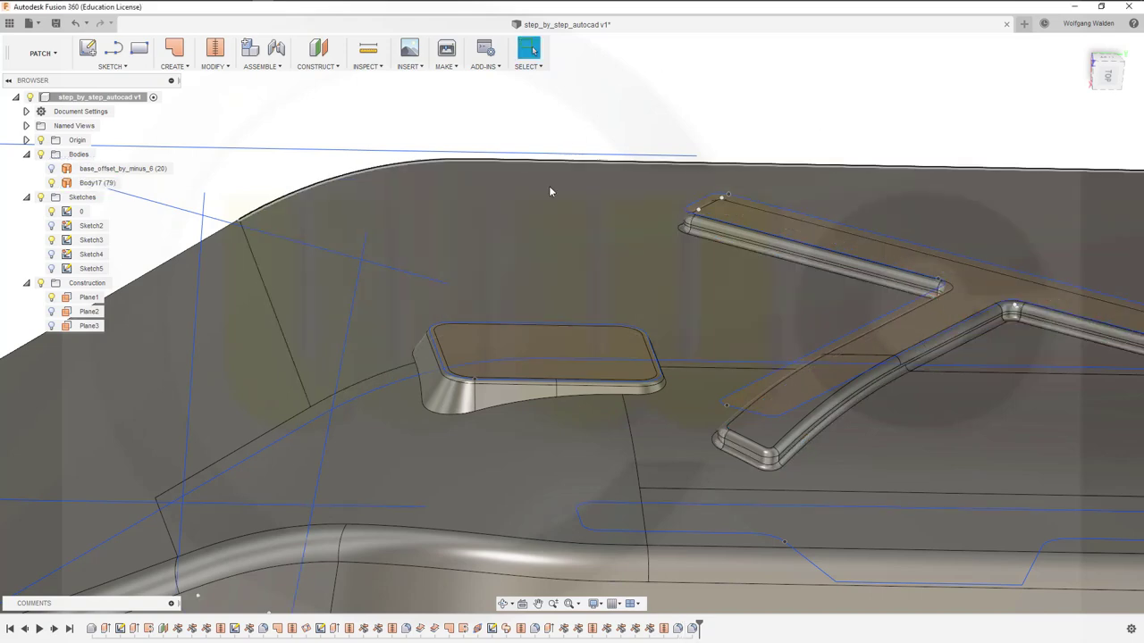
{"action": "middle_click_drag", "start_coordinate": [582, 381], "coordinate": [584, 435], "text": "shift"}
{"action": "scroll", "coordinate": [565, 464], "scroll_direction": "up", "scroll_amount": 2}
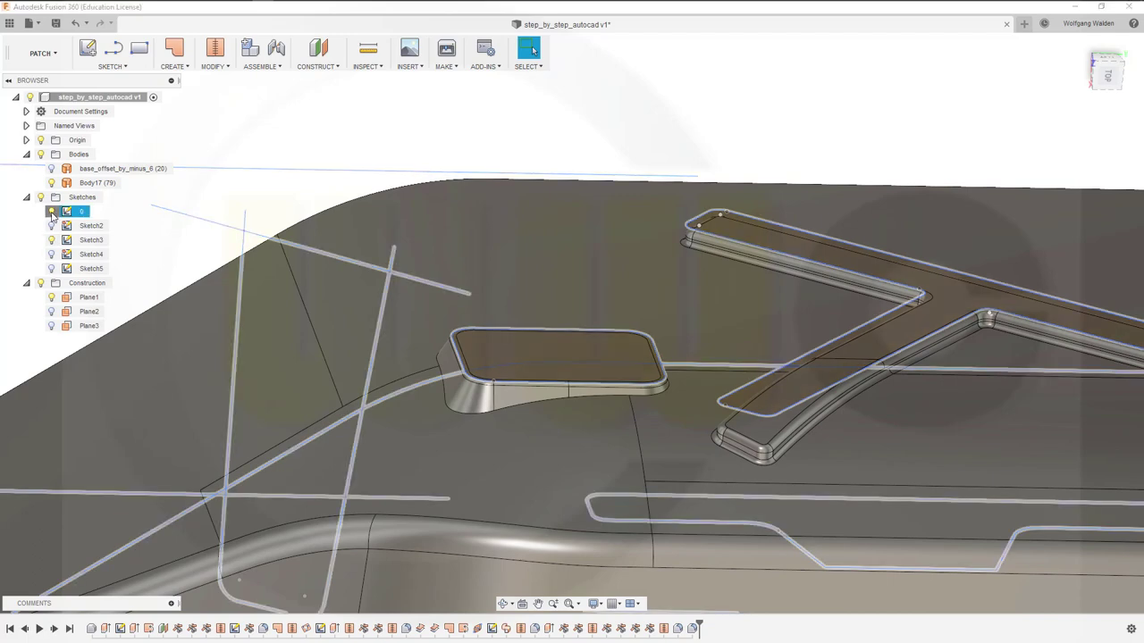
Step: Hide the sketch lines and fillet the scoop pad's edge loop at 1 mm
{"action": "left_click", "coordinate": [51, 211]}
{"action": "left_click", "coordinate": [545, 481]}
{"action": "scroll", "coordinate": [548, 480], "scroll_direction": "up", "scroll_amount": 2}
{"action": "middle_click_drag", "start_coordinate": [587, 454], "coordinate": [471, 292], "text": "shift"}
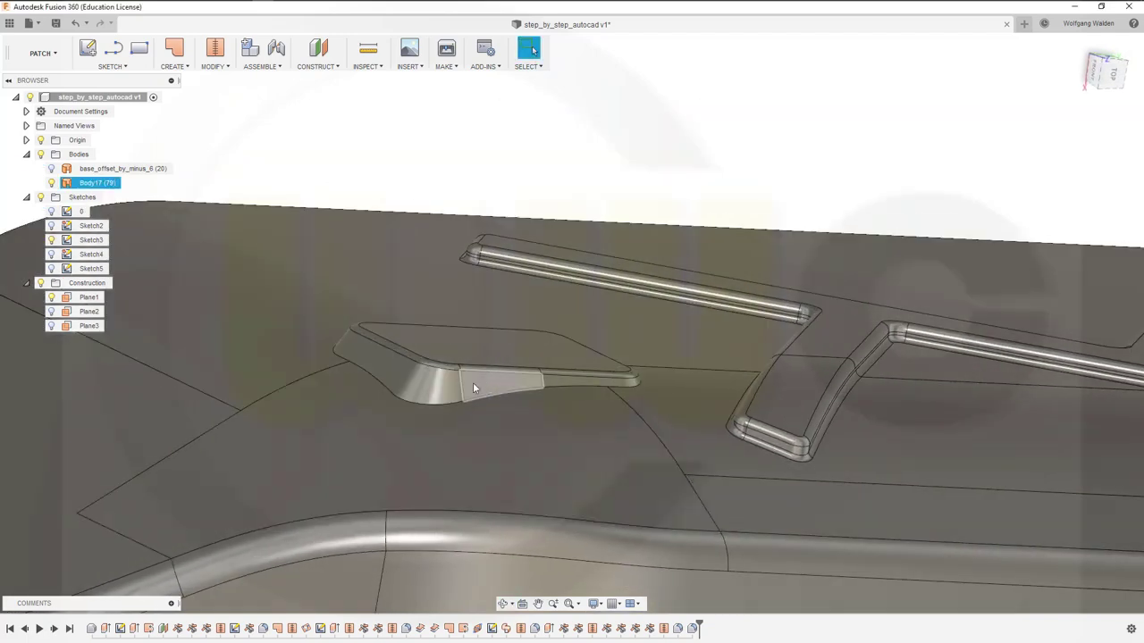
{"action": "left_click", "coordinate": [290, 82]}
{"action": "left_click", "coordinate": [229, 68]}
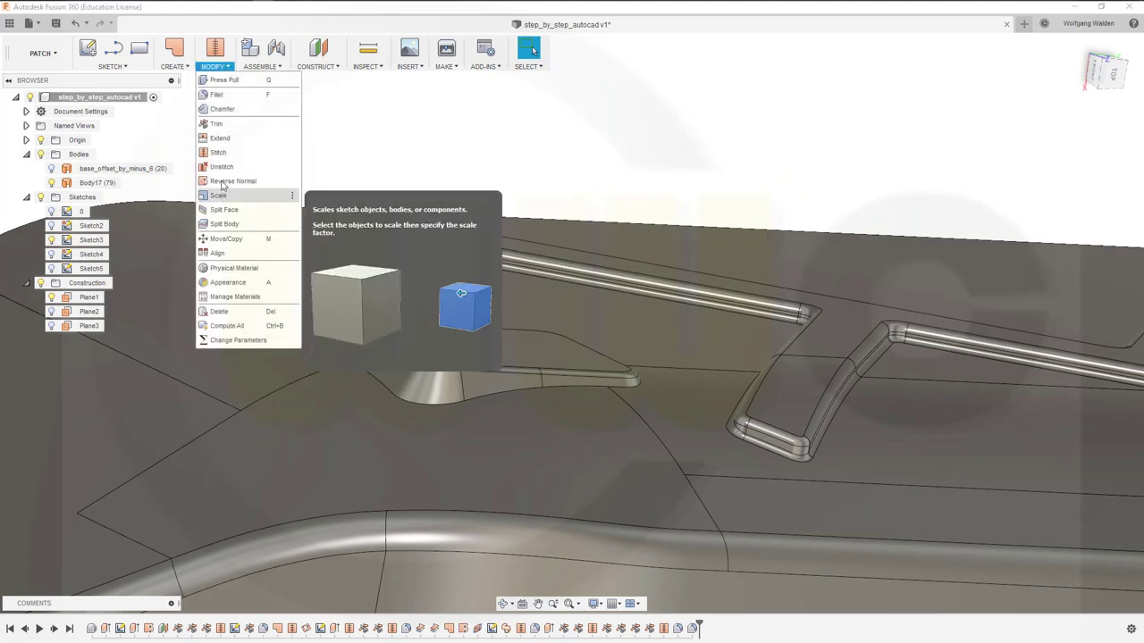
{"action": "left_click", "coordinate": [216, 94]}
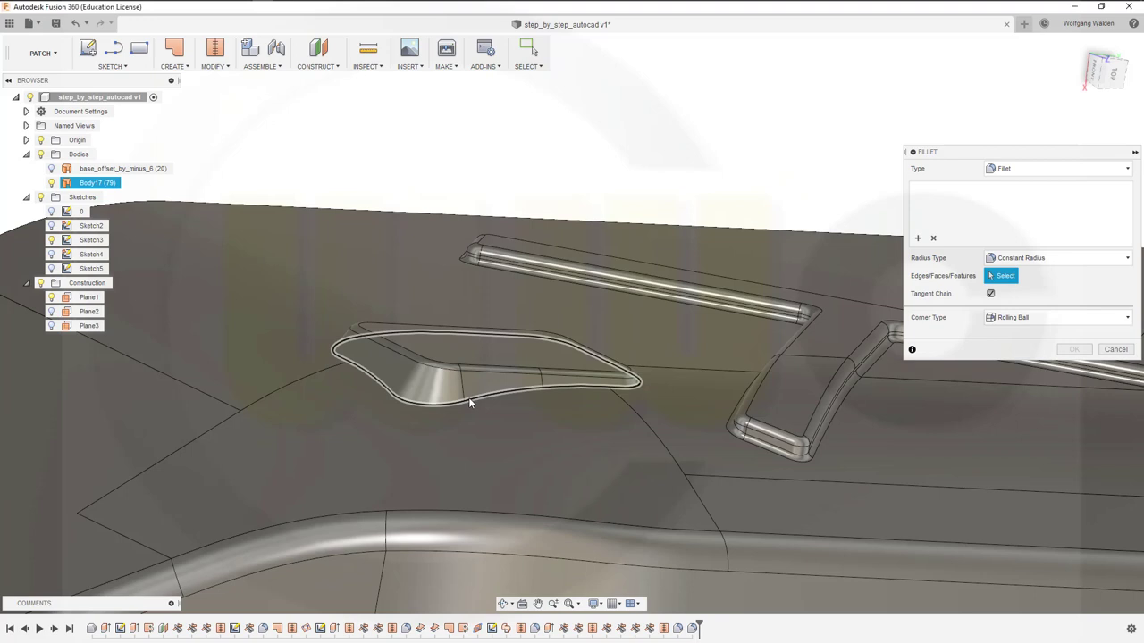
{"action": "left_click", "coordinate": [469, 397]}
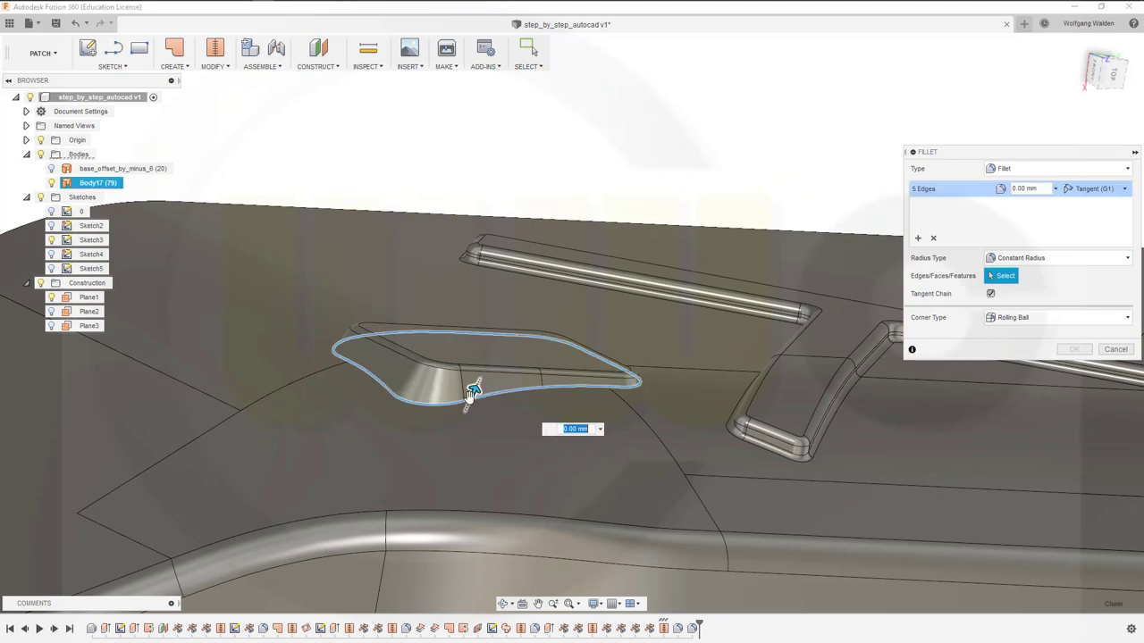
{"action": "left_click", "coordinate": [1043, 189]}
{"action": "type", "text": "1"}
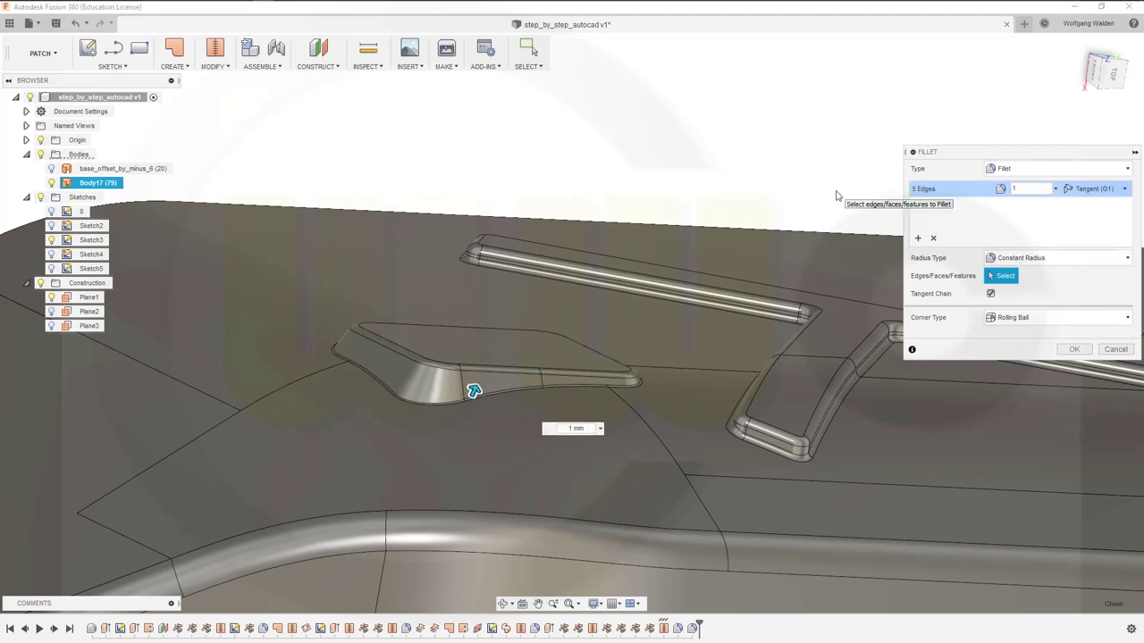
{"action": "key", "text": "Return"}
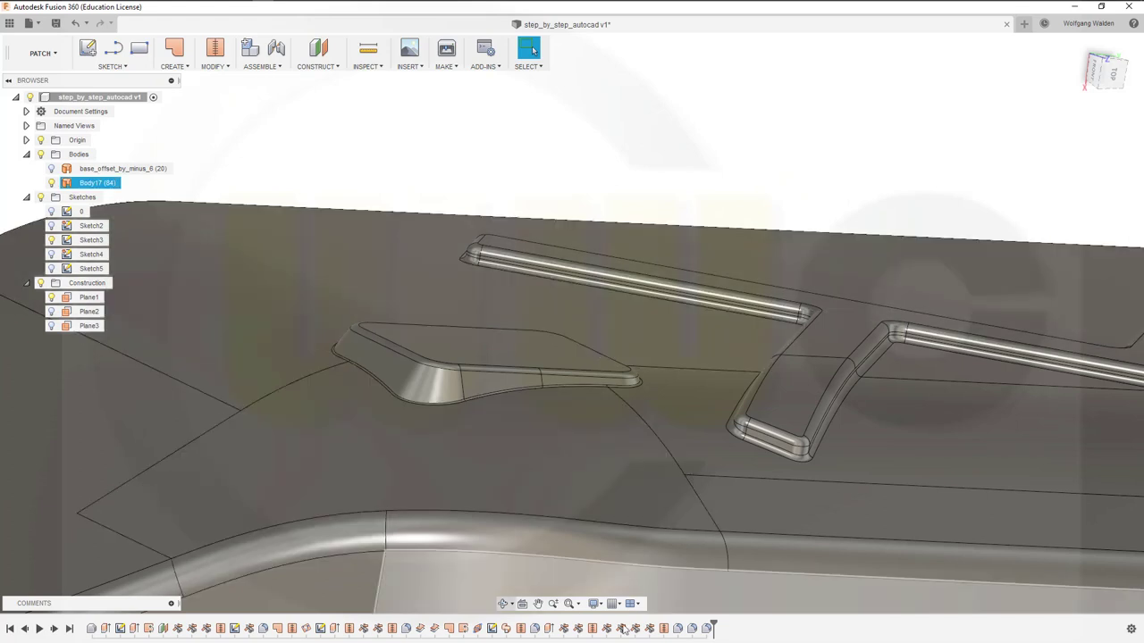
Step: Edit the scoop fillet from the timeline, changing its radius to 2 mm
{"action": "double_click", "coordinate": [708, 629]}
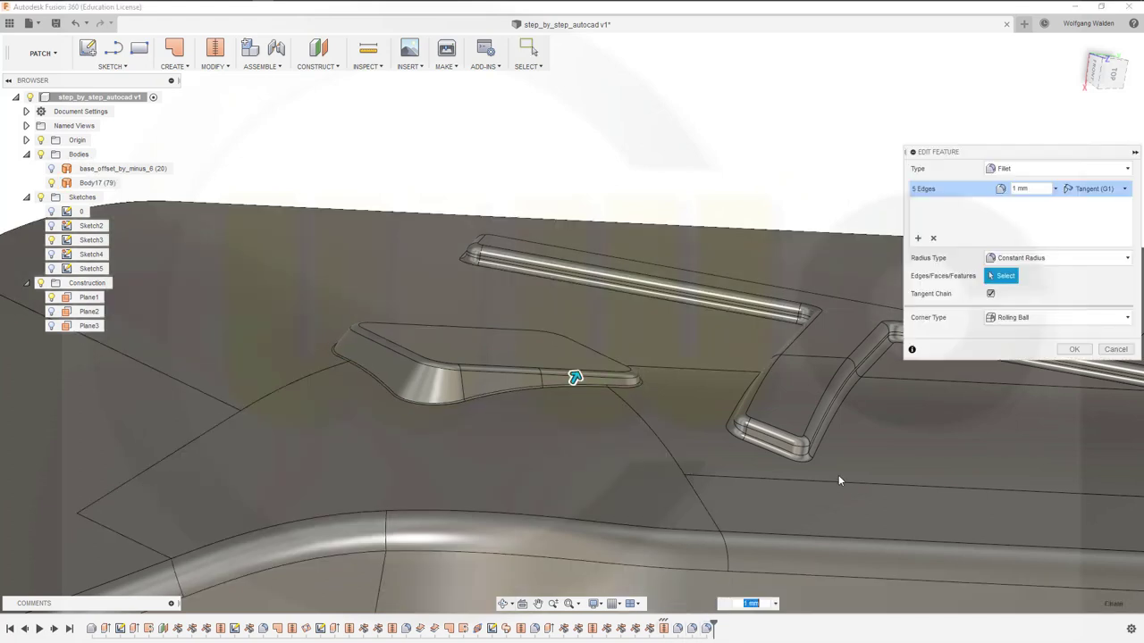
{"action": "left_click", "coordinate": [1028, 189]}
{"action": "type", "text": "2"}
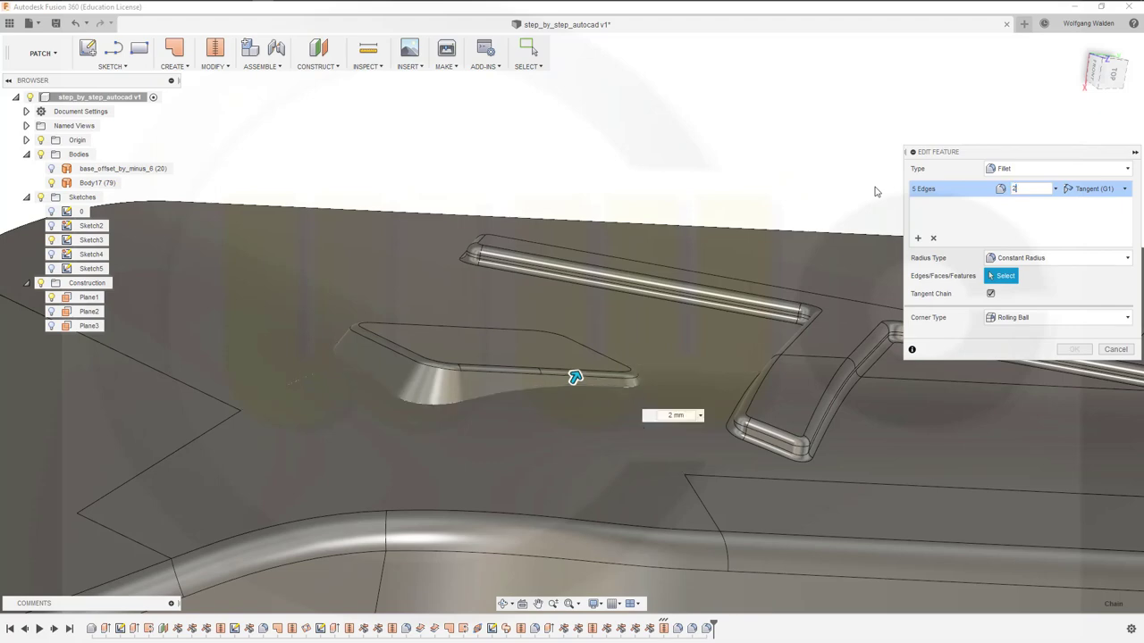
{"action": "scroll", "coordinate": [490, 440], "scroll_direction": "up", "scroll_amount": 2}
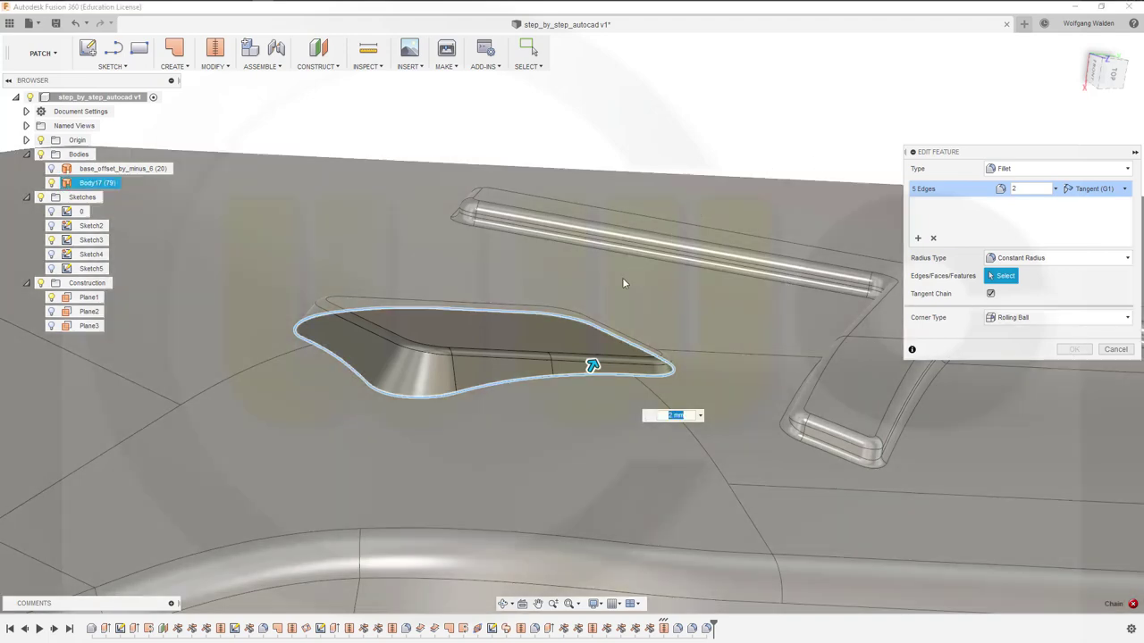
{"action": "key", "text": "Escape"}
{"action": "middle_click_drag", "start_coordinate": [503, 405], "coordinate": [602, 390], "text": "shift"}
{"action": "middle_click_drag", "start_coordinate": [584, 462], "coordinate": [621, 460], "text": "shift"}
Step: Zoom out to the whole car body and turn sketch 0's curves back on
{"action": "scroll", "coordinate": [625, 460], "scroll_direction": "down", "scroll_amount": 5}
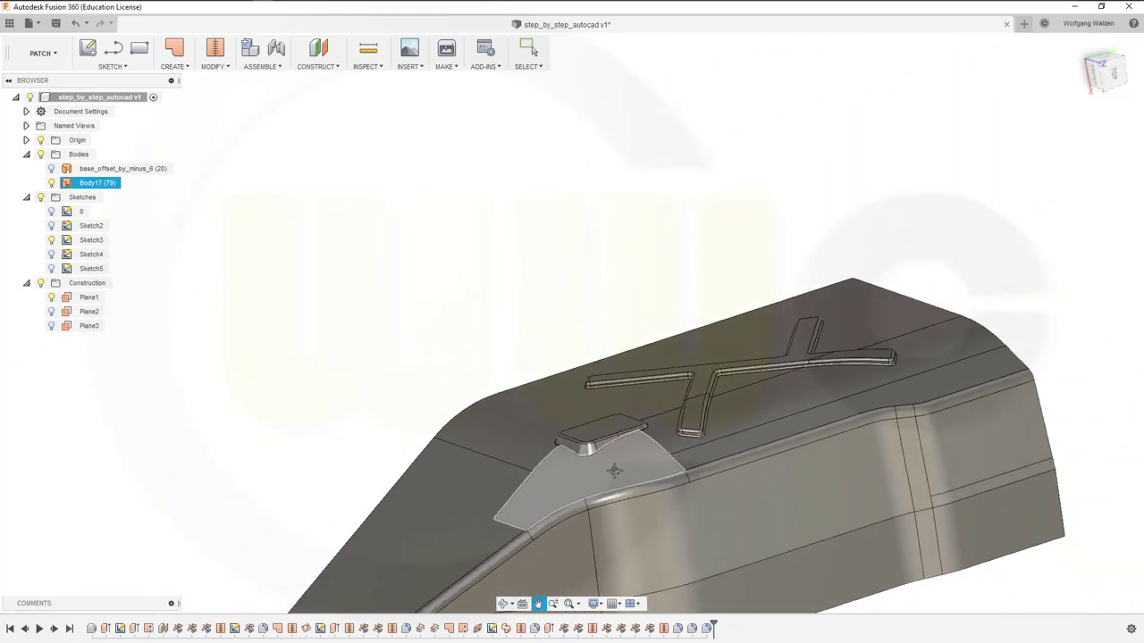
{"action": "middle_click_drag", "start_coordinate": [714, 404], "coordinate": [679, 420], "text": "shift"}
{"action": "left_click", "coordinate": [185, 356]}
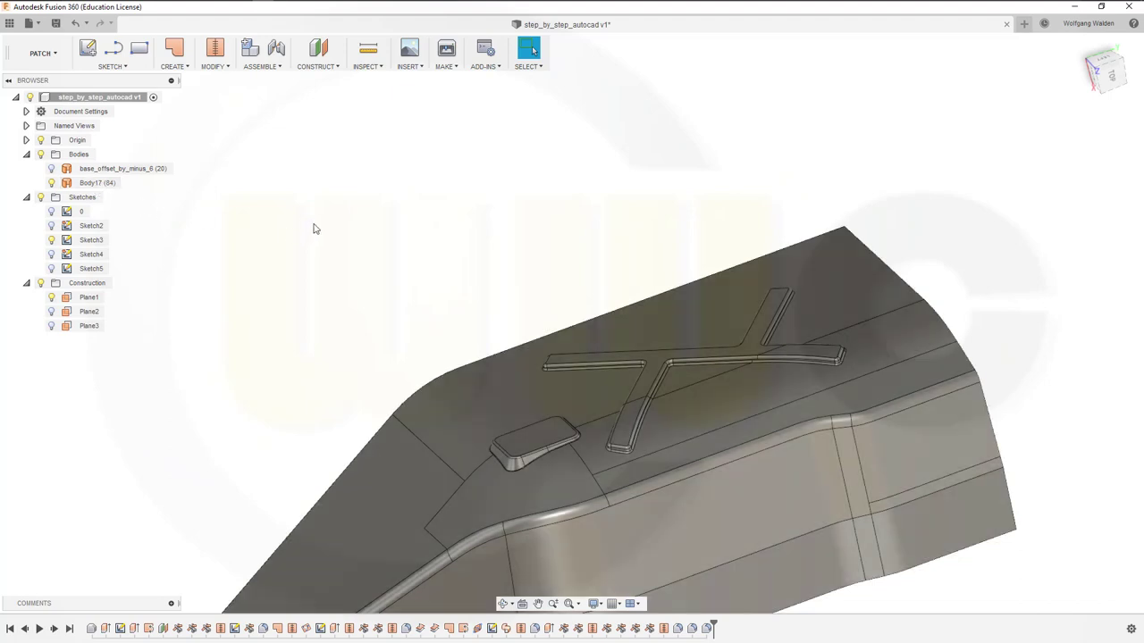
{"action": "middle_click_drag", "start_coordinate": [715, 513], "coordinate": [328, 314]}
{"action": "left_click", "coordinate": [51, 211]}
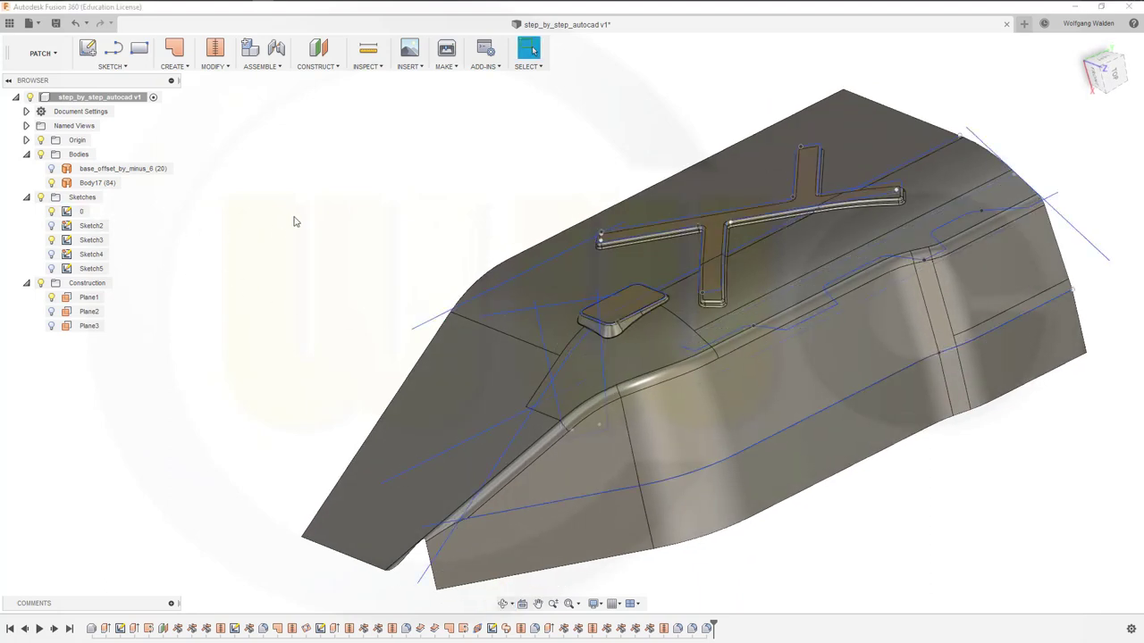
{"action": "middle_click_drag", "start_coordinate": [295, 221], "coordinate": [412, 238]}
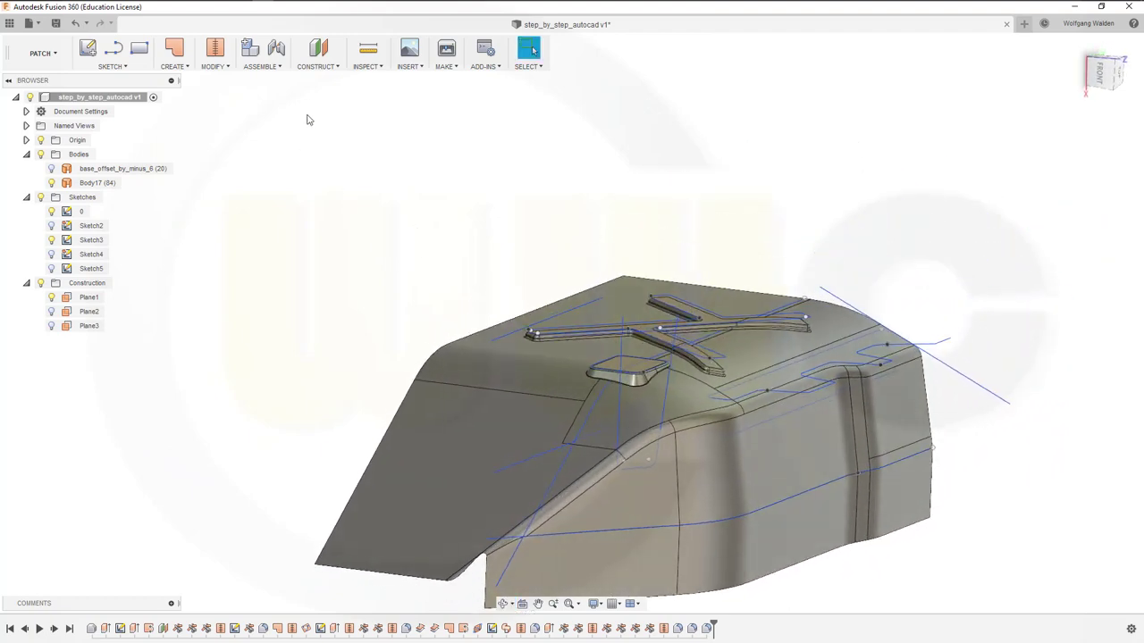
Step: Create Plane4 at a 90° angle, hinged on the 285 mm sketch line above the roof
{"action": "left_click", "coordinate": [337, 70]}
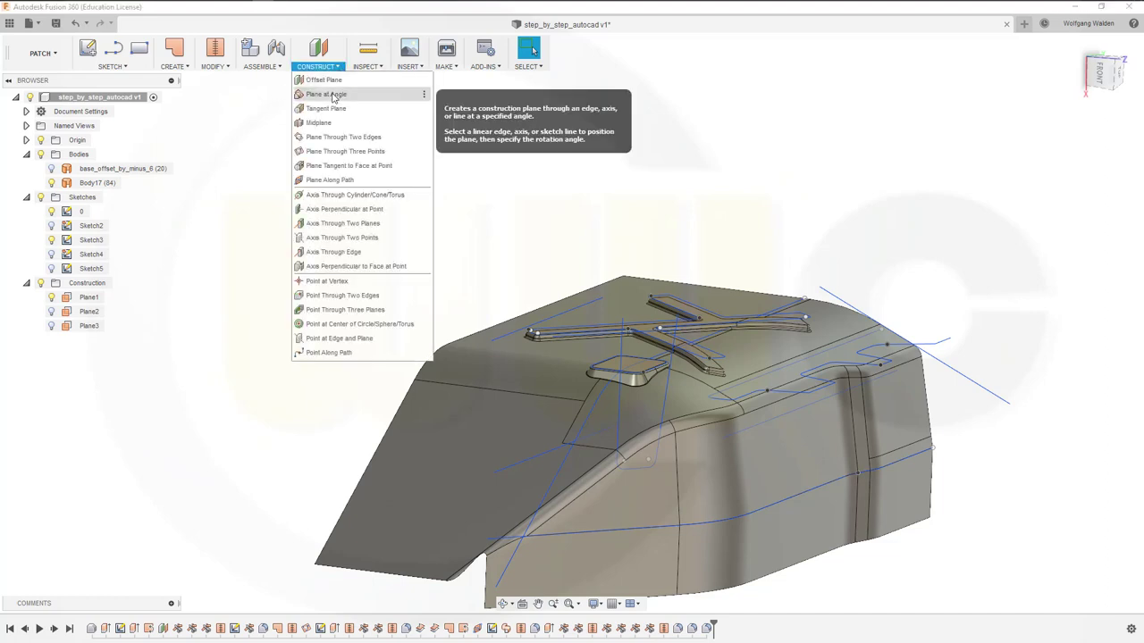
{"action": "left_click", "coordinate": [332, 95]}
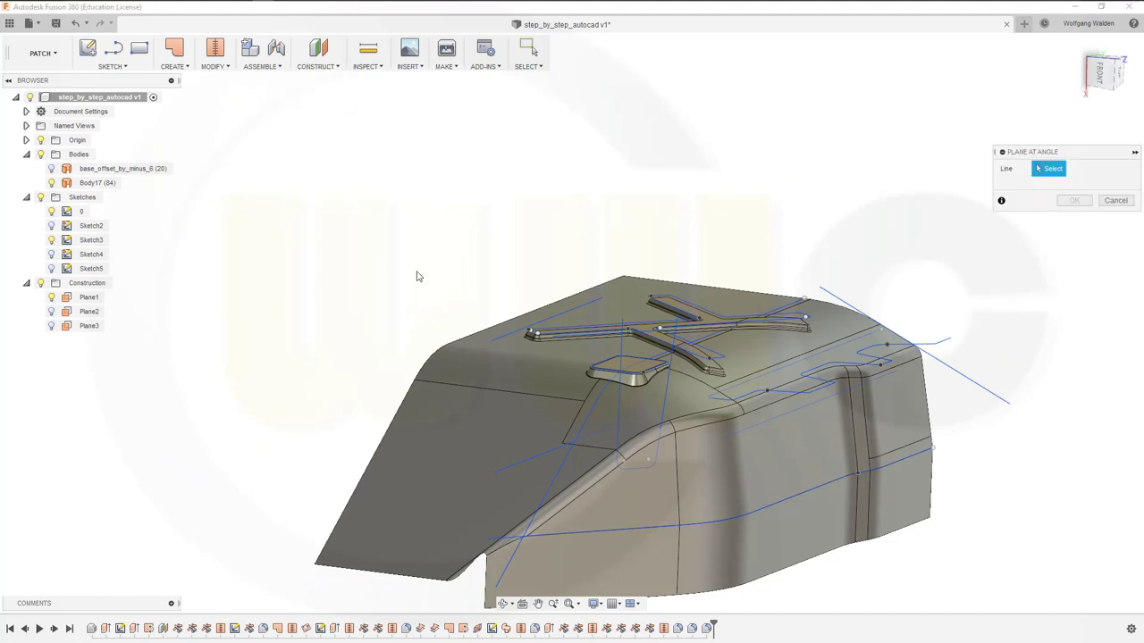
{"action": "left_click", "coordinate": [498, 340]}
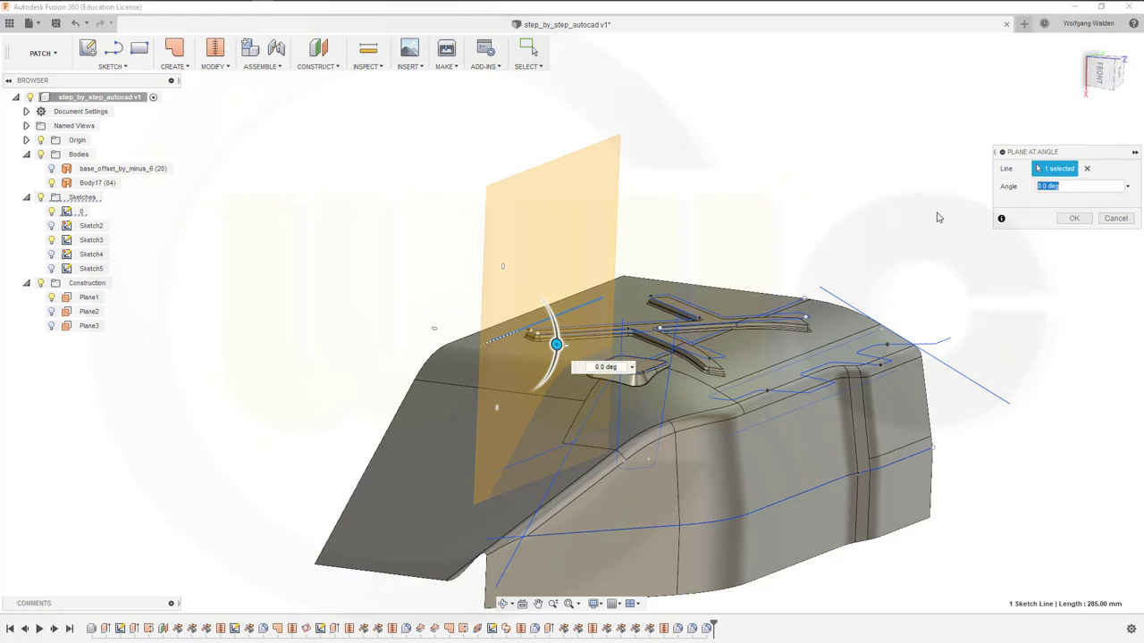
{"action": "key", "text": "Return"}
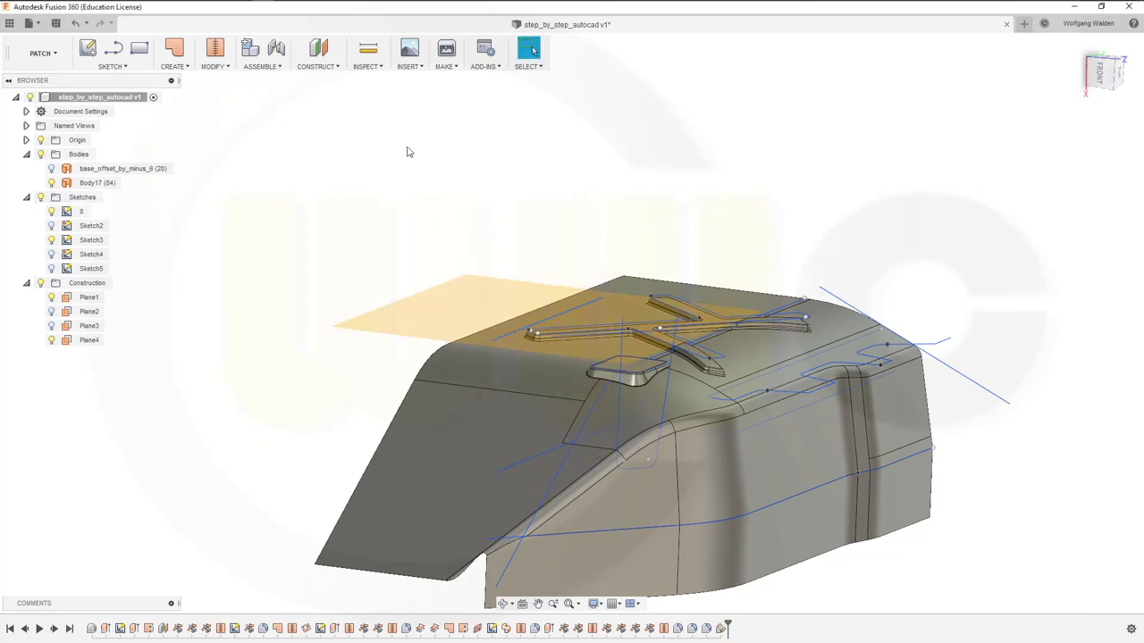
Step: Sketch on Plane4, project the 285 mm line into it, and finish Sketch6
{"action": "left_click", "coordinate": [88, 48]}
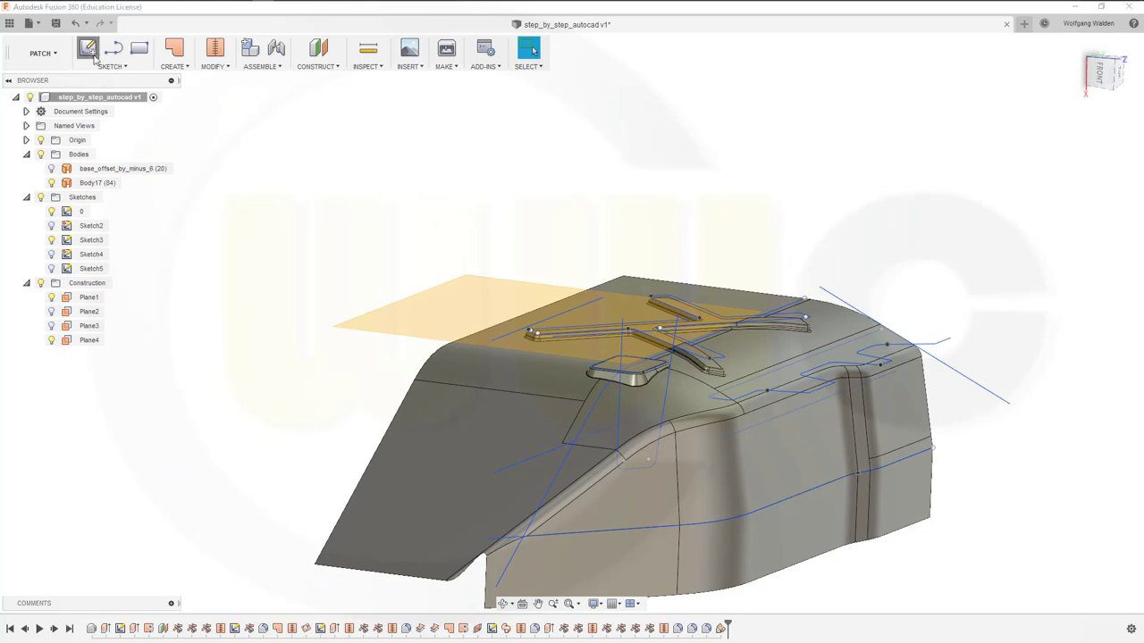
{"action": "left_click", "coordinate": [372, 327]}
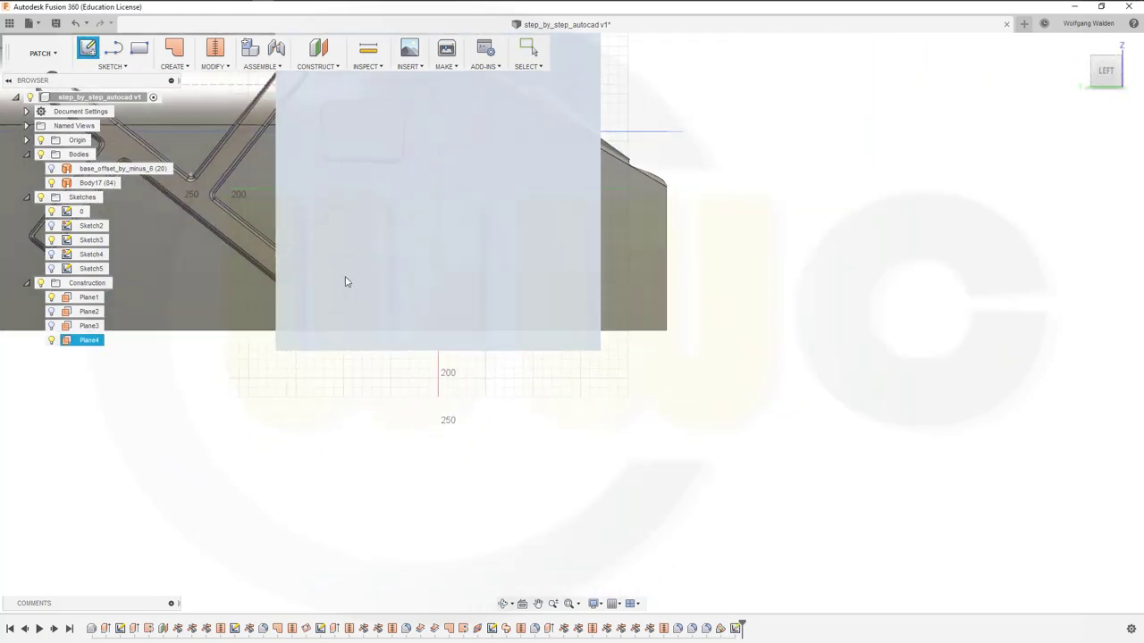
{"action": "middle_click_drag", "start_coordinate": [472, 493], "coordinate": [429, 464], "text": "shift"}
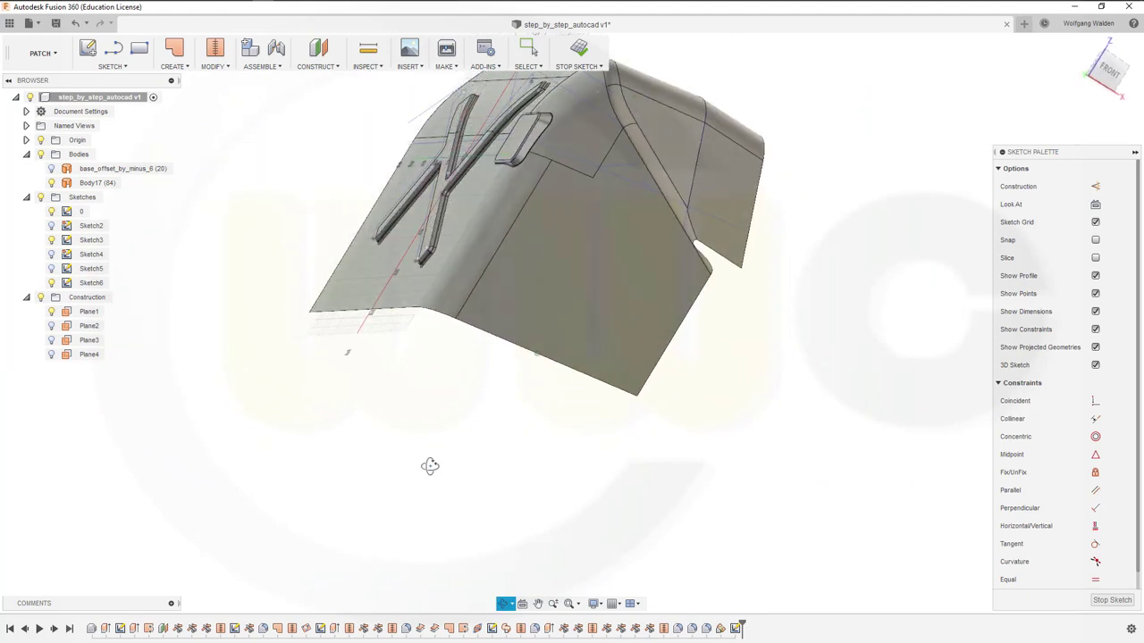
{"action": "key", "text": "p"}
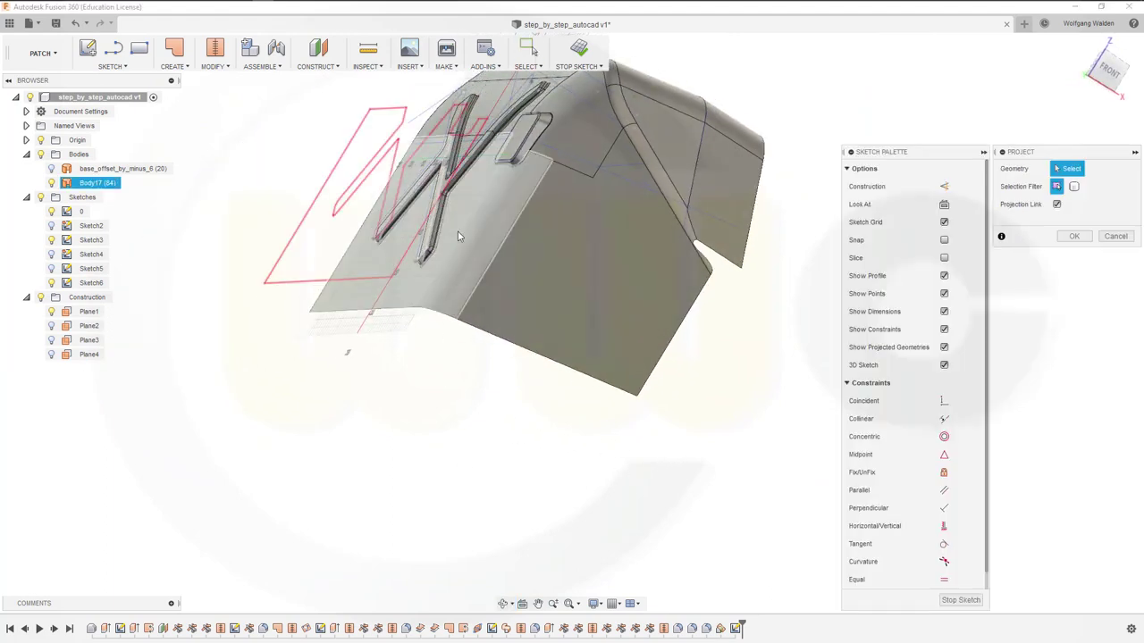
{"action": "left_click", "coordinate": [478, 169]}
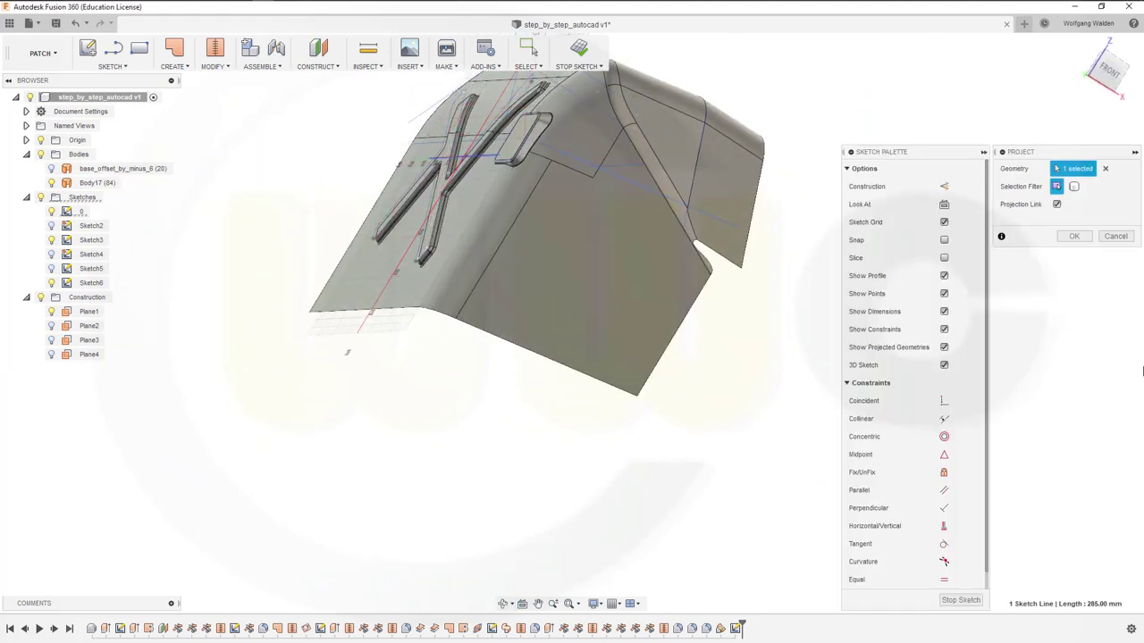
{"action": "left_click", "coordinate": [1075, 237]}
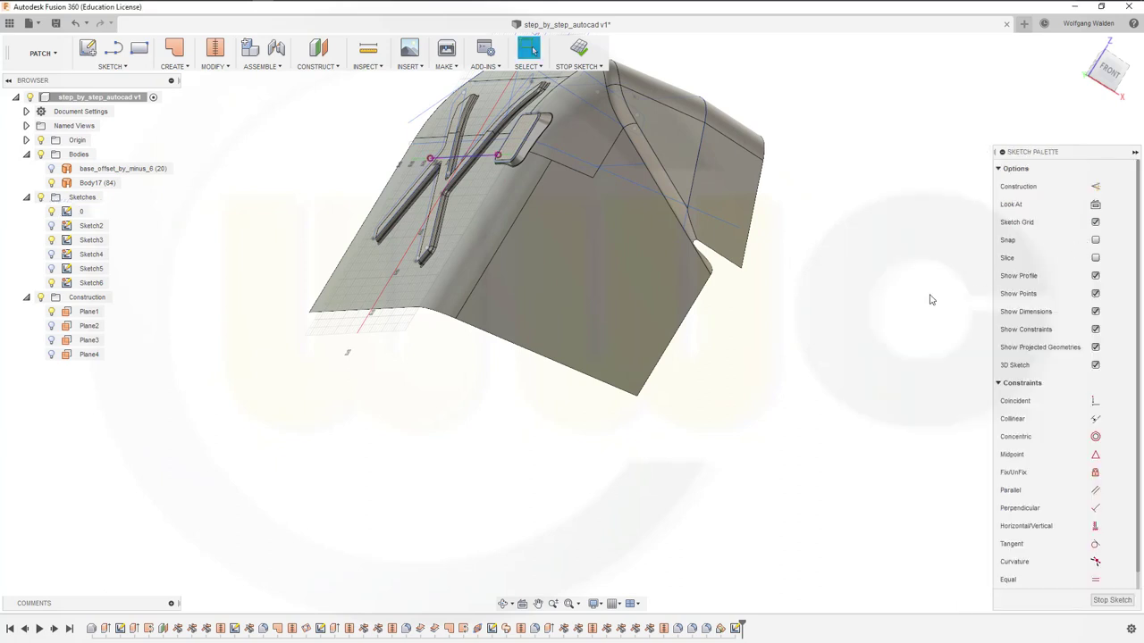
{"action": "left_click", "coordinate": [1112, 600]}
{"action": "mouse_move", "coordinate": [814, 434]}
{"action": "middle_mouse_down", "text": "shift"}
{"action": "mouse_move", "coordinate": [733, 438]}
{"action": "mouse_move", "coordinate": [717, 454]}
{"action": "middle_mouse_up", "text": "shift"}
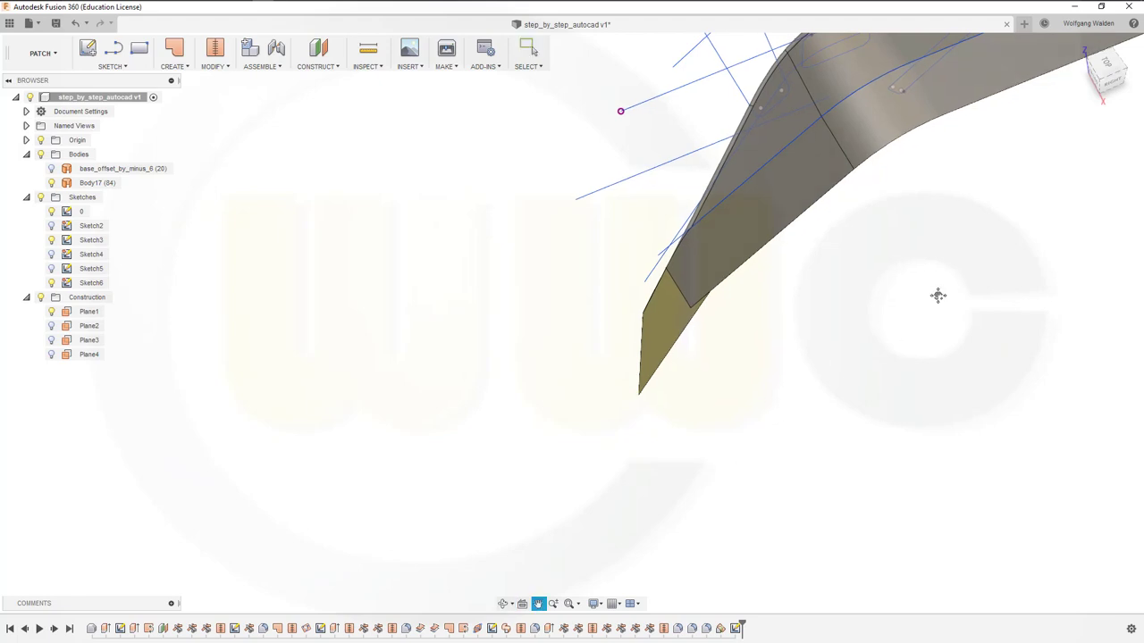
{"action": "middle_click_drag", "start_coordinate": [938, 294], "coordinate": [733, 475], "text": "shift"}
{"action": "middle_click_drag", "start_coordinate": [750, 358], "coordinate": [749, 393], "text": "shift"}
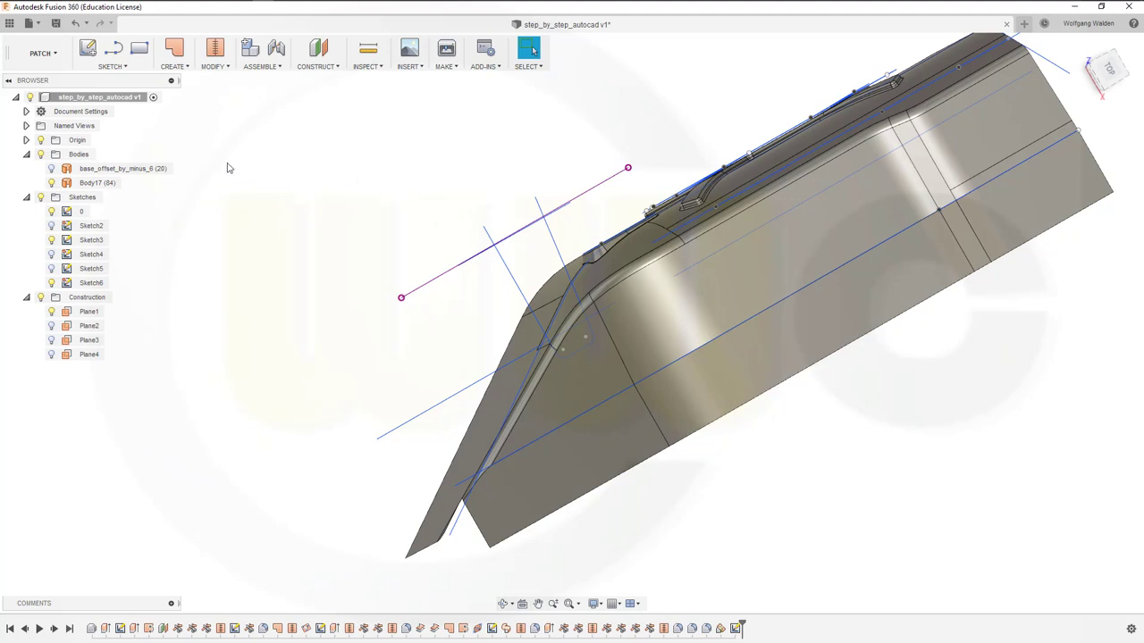
Step: Abandon a first extrusion attempt and hide sketch 0's curves
{"action": "left_click", "coordinate": [186, 67]}
{"action": "left_click", "coordinate": [183, 94]}
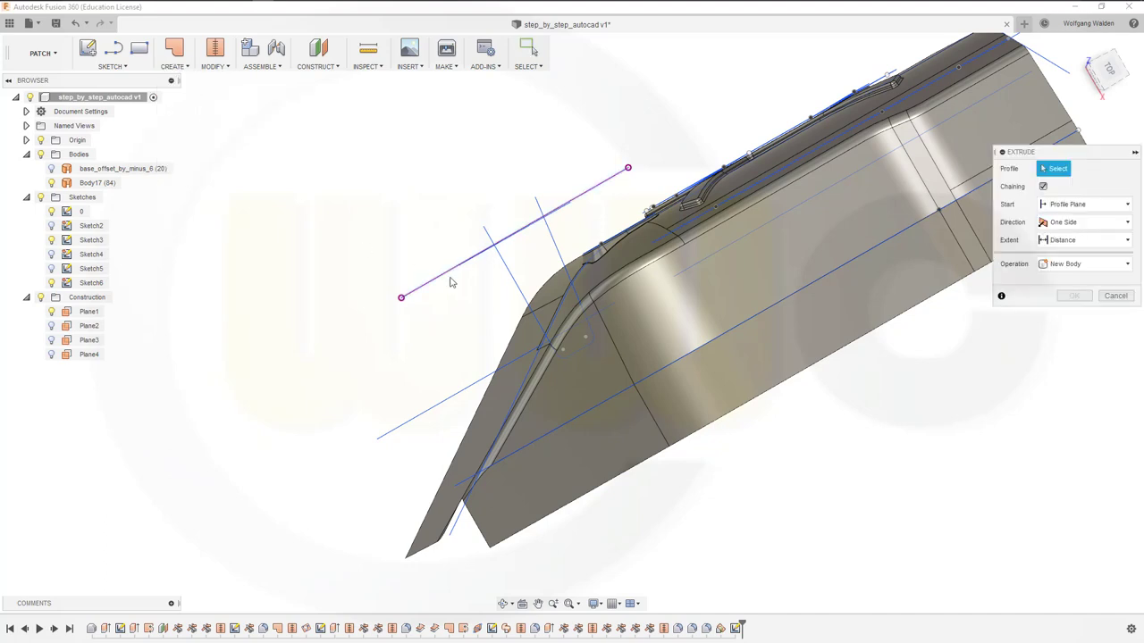
{"action": "left_click", "coordinate": [452, 271]}
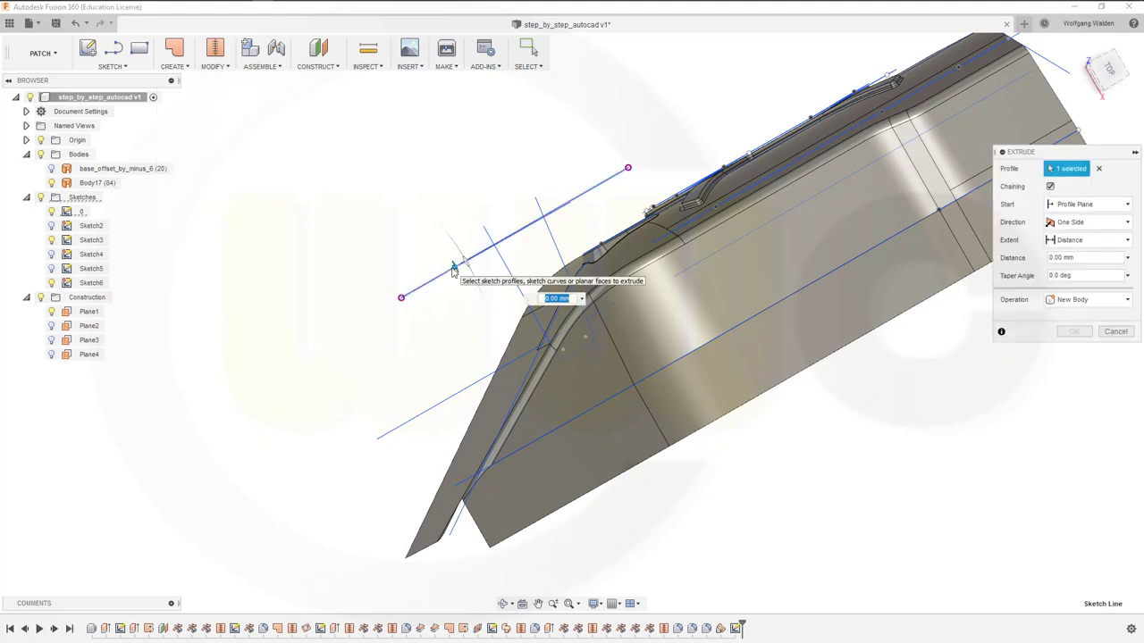
{"action": "left_click", "coordinate": [1117, 332]}
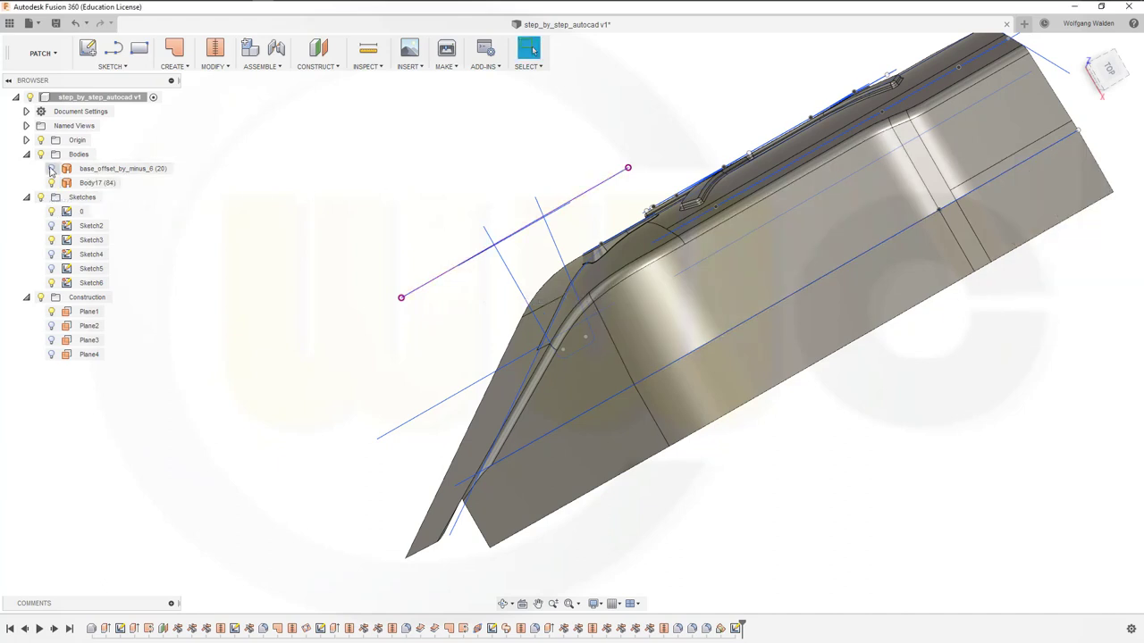
{"action": "left_click", "coordinate": [54, 214]}
{"action": "left_click", "coordinate": [567, 212]}
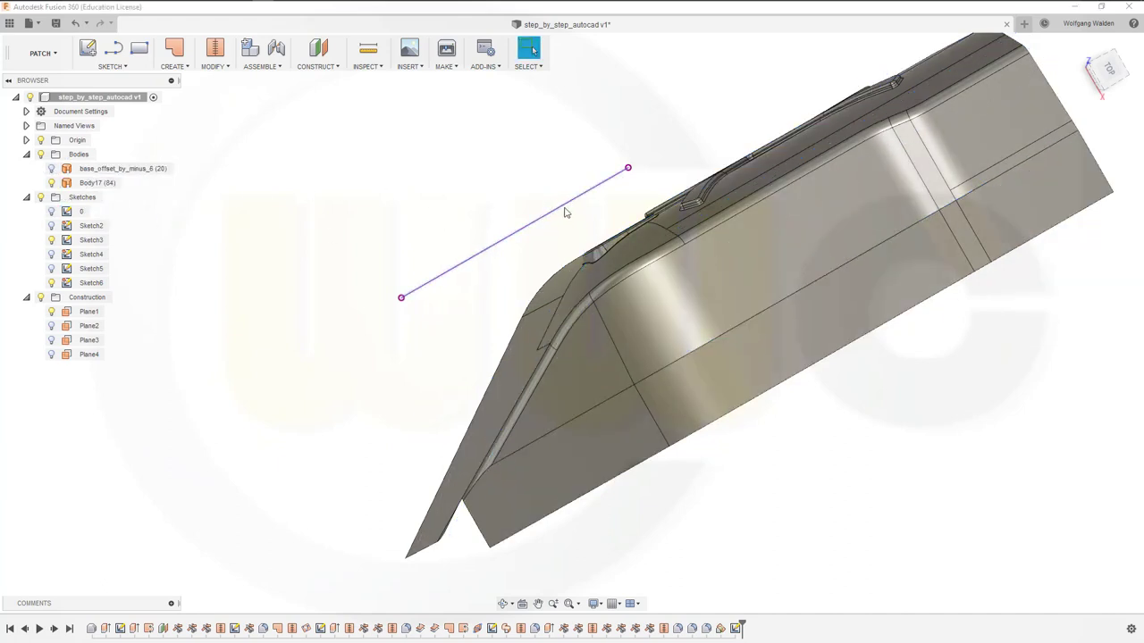
{"action": "mouse_move", "coordinate": [566, 212]}
{"action": "middle_mouse_down", "text": "shift"}
{"action": "mouse_move", "coordinate": [546, 278]}
{"action": "mouse_move", "coordinate": [508, 308]}
{"action": "middle_mouse_up", "text": "shift"}
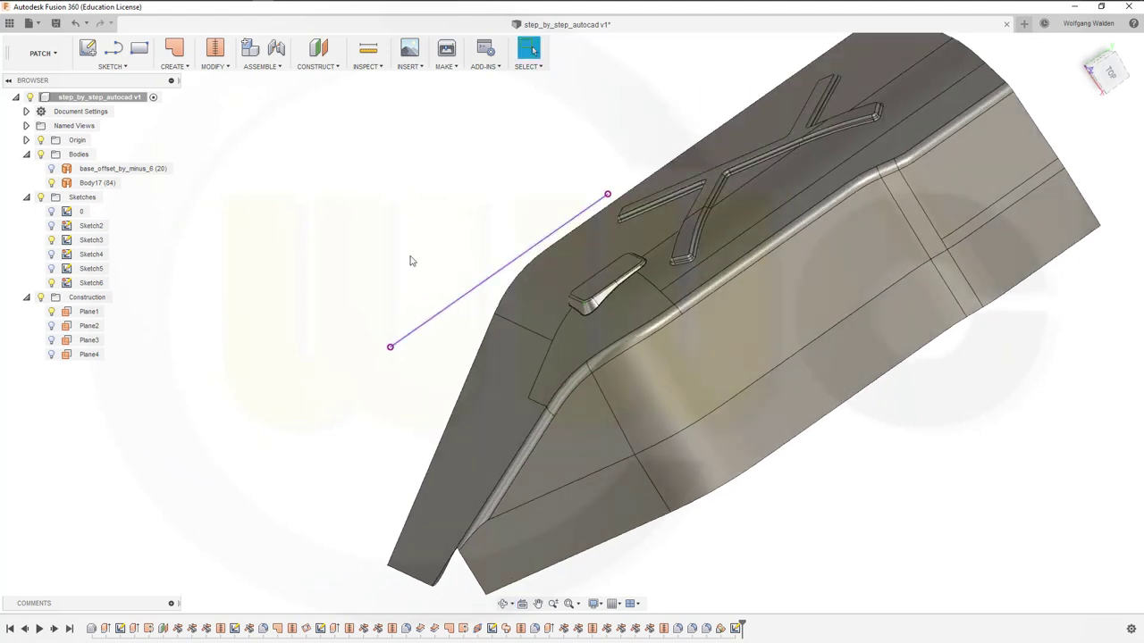
Step: Extrude the projected line 240 mm down the hood as new surface Body18
{"action": "left_click", "coordinate": [183, 66]}
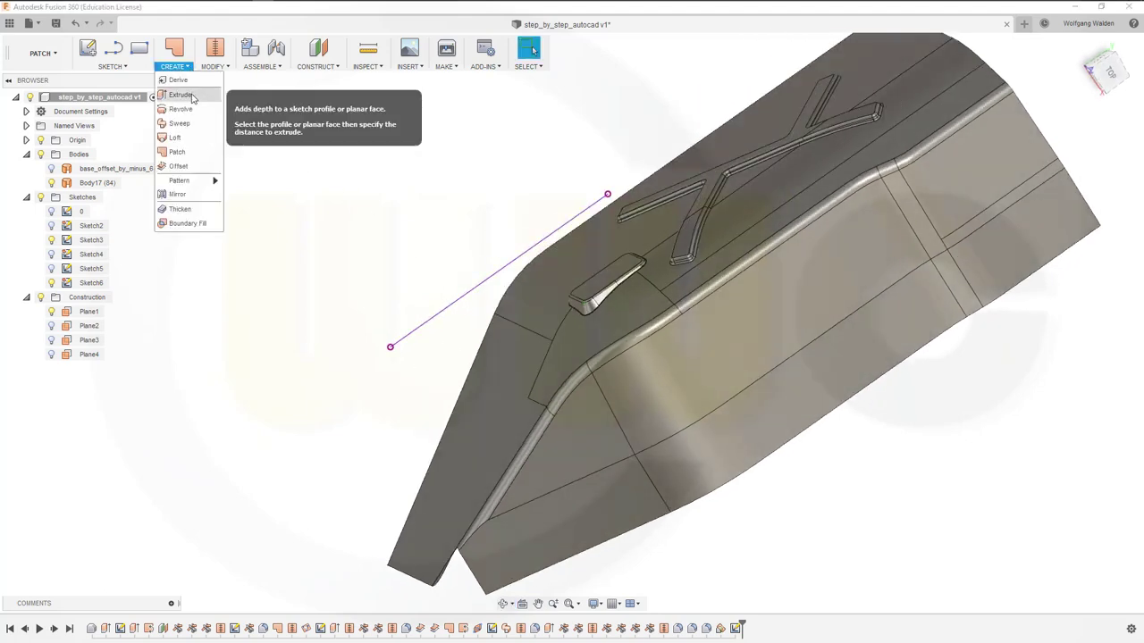
{"action": "left_click", "coordinate": [178, 87]}
{"action": "left_click", "coordinate": [433, 320]}
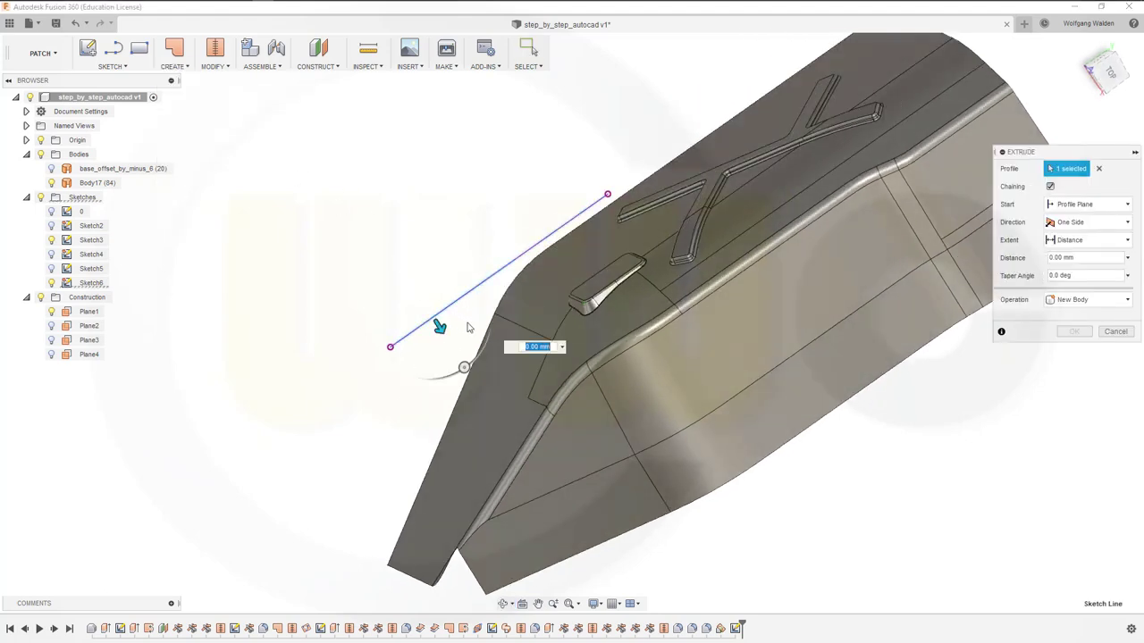
{"action": "mouse_move", "coordinate": [458, 349]}
{"action": "left_mouse_down"}
{"action": "mouse_move", "coordinate": [547, 511]}
{"action": "mouse_move", "coordinate": [539, 527]}
{"action": "left_mouse_up"}
{"action": "middle_click_drag", "start_coordinate": [775, 572], "coordinate": [702, 510], "text": "shift"}
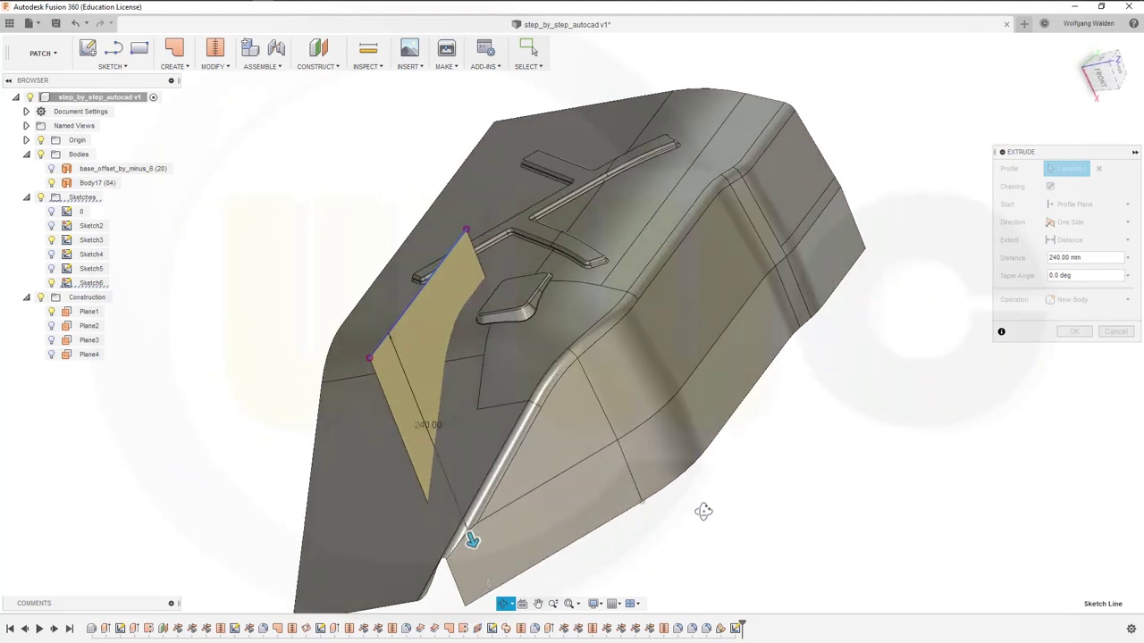
{"action": "left_click", "coordinate": [1075, 332]}
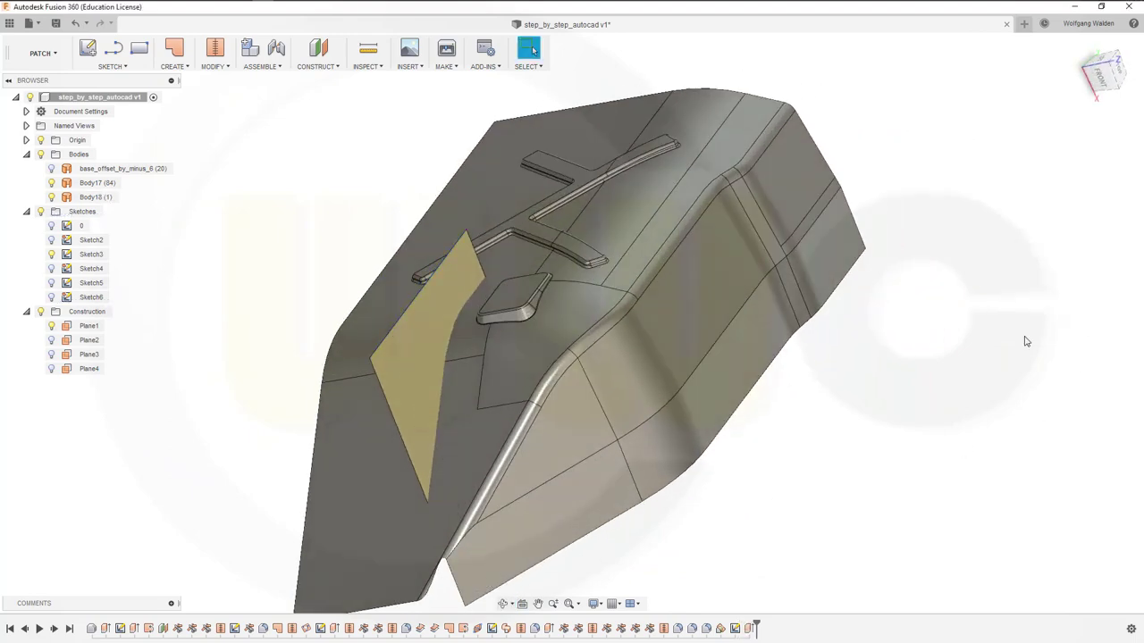
Step: Orbit the model to inspect Body18, then clear the selection
{"action": "middle_click_drag", "start_coordinate": [1024, 340], "coordinate": [558, 386], "text": "shift"}
{"action": "left_click_drag", "start_coordinate": [560, 410], "coordinate": [453, 384]}
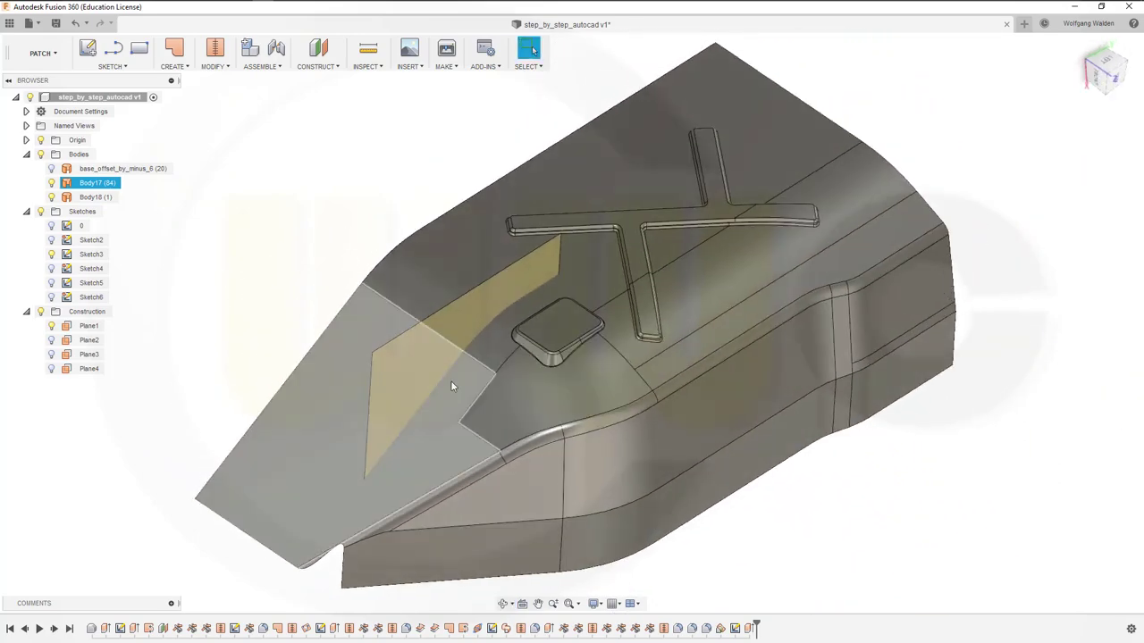
{"action": "key", "text": "Escape"}
{"action": "left_click", "coordinate": [394, 444]}
{"action": "left_click", "coordinate": [276, 255]}
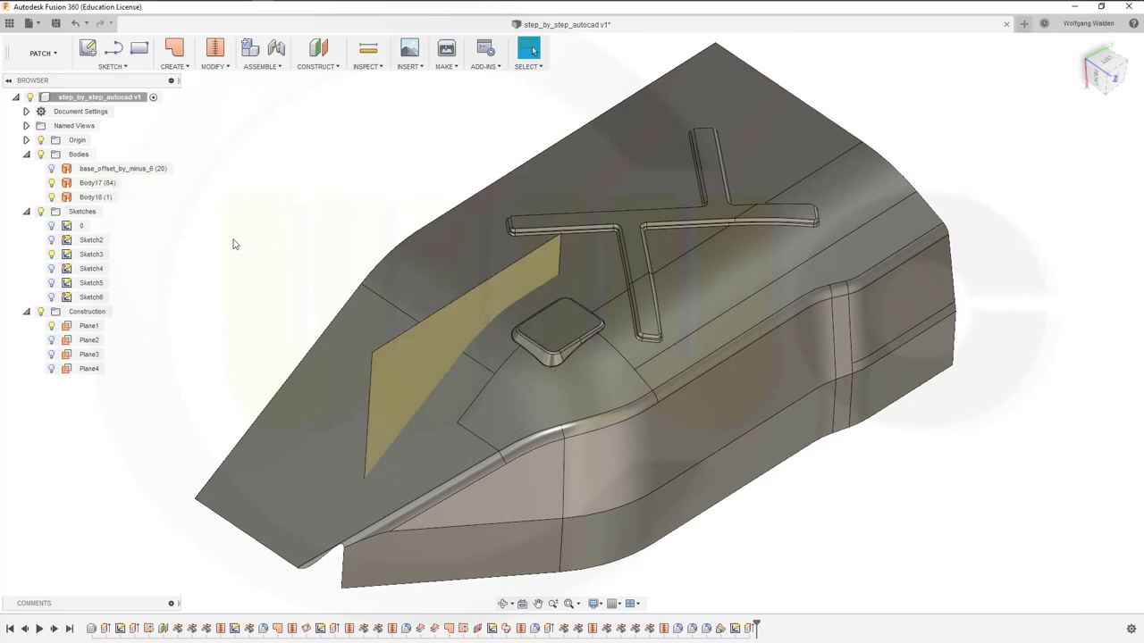
Step: Trim Body18 with Body17 as the tool, cutting away the part inside the car body
{"action": "middle_click_drag", "start_coordinate": [233, 244], "coordinate": [314, 286], "text": "shift"}
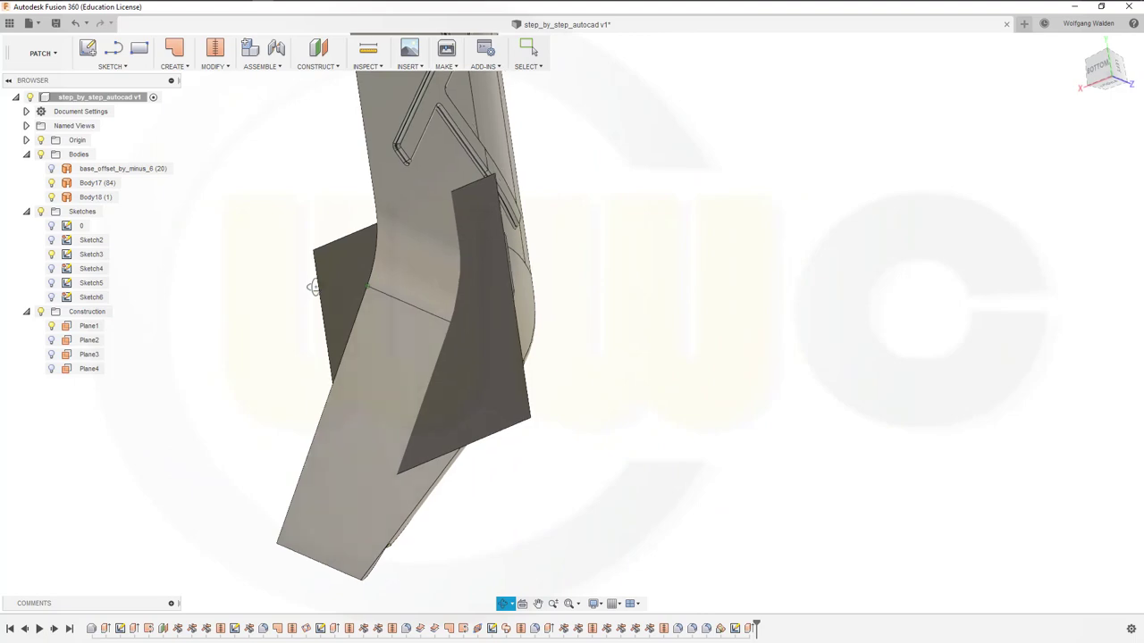
{"action": "middle_click_drag", "start_coordinate": [313, 286], "coordinate": [243, 250], "text": "shift"}
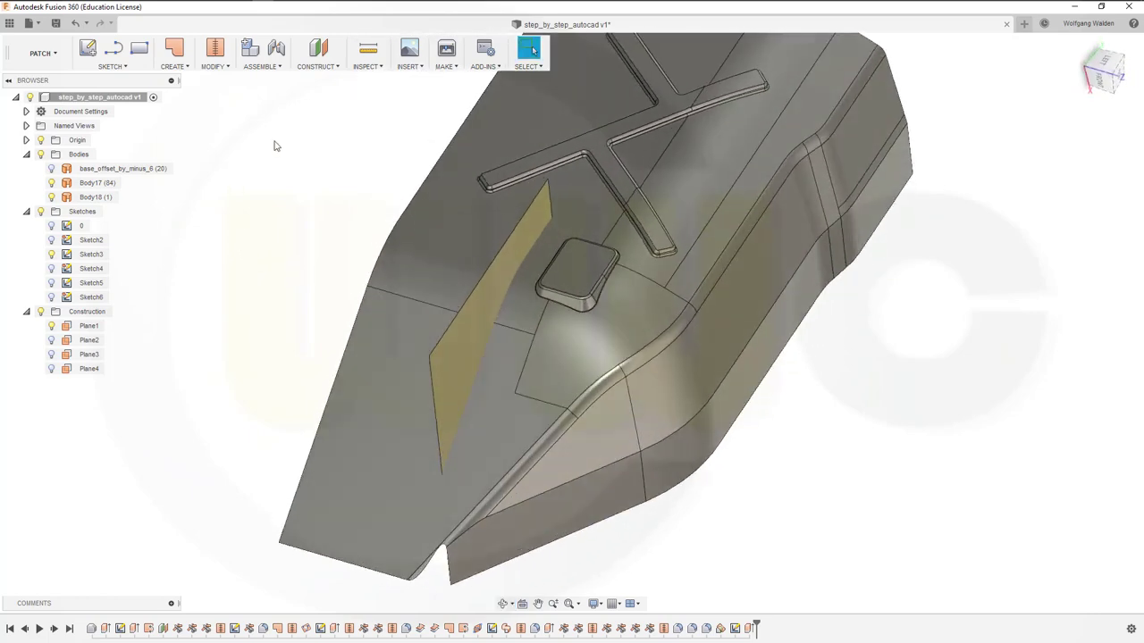
{"action": "left_click", "coordinate": [226, 68]}
{"action": "left_click", "coordinate": [227, 133]}
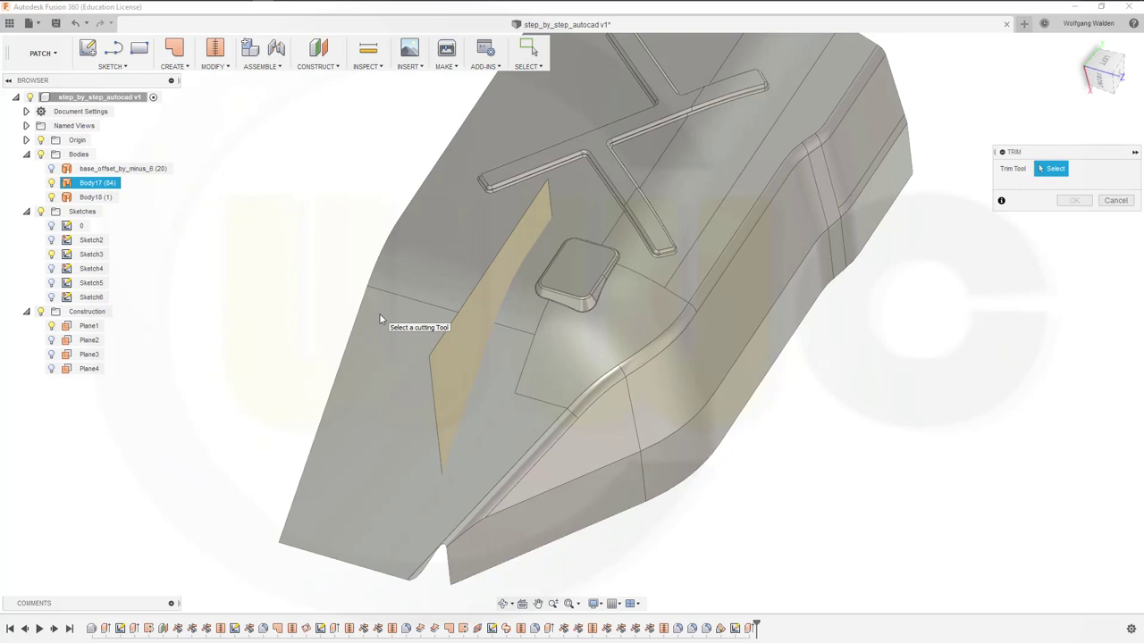
{"action": "left_click", "coordinate": [378, 313]}
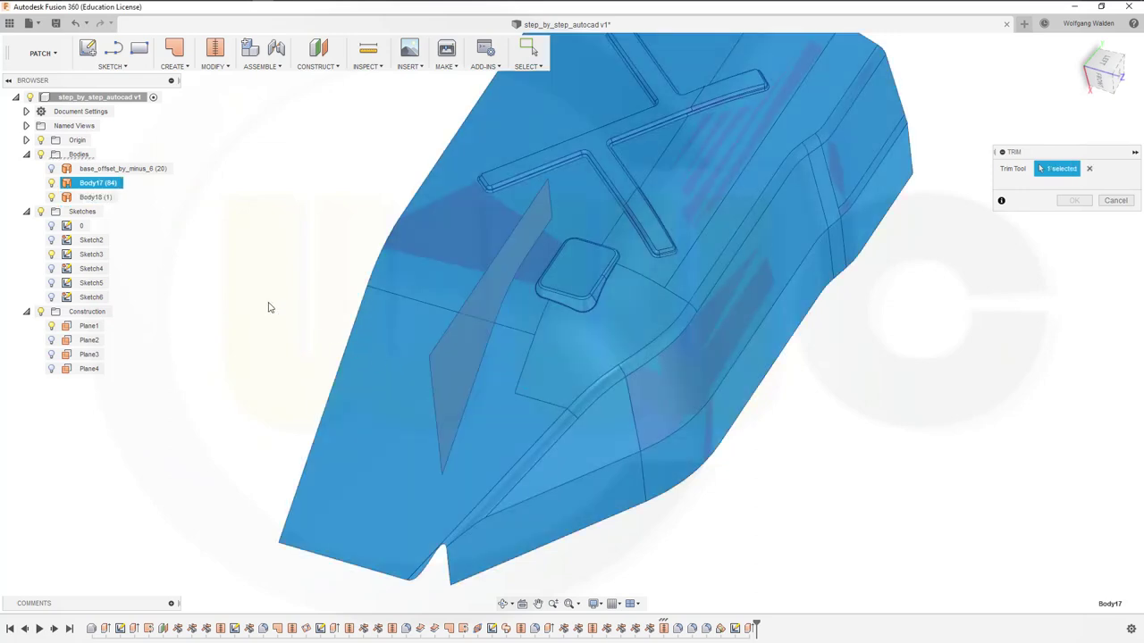
{"action": "middle_click_drag", "start_coordinate": [269, 307], "coordinate": [340, 342], "text": "shift"}
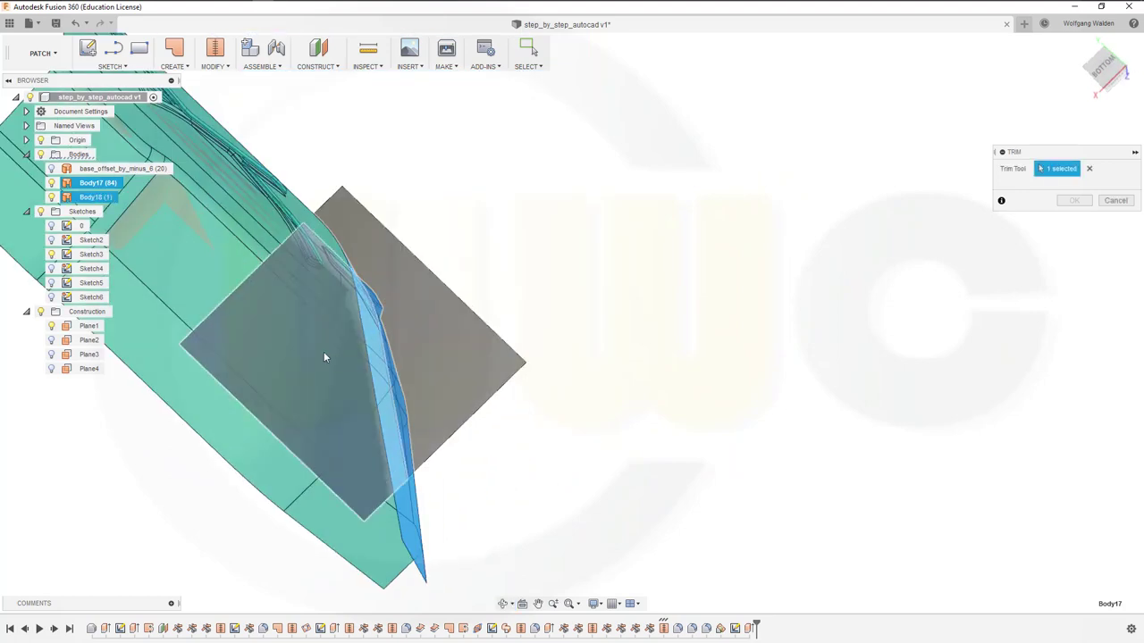
{"action": "left_click", "coordinate": [323, 354]}
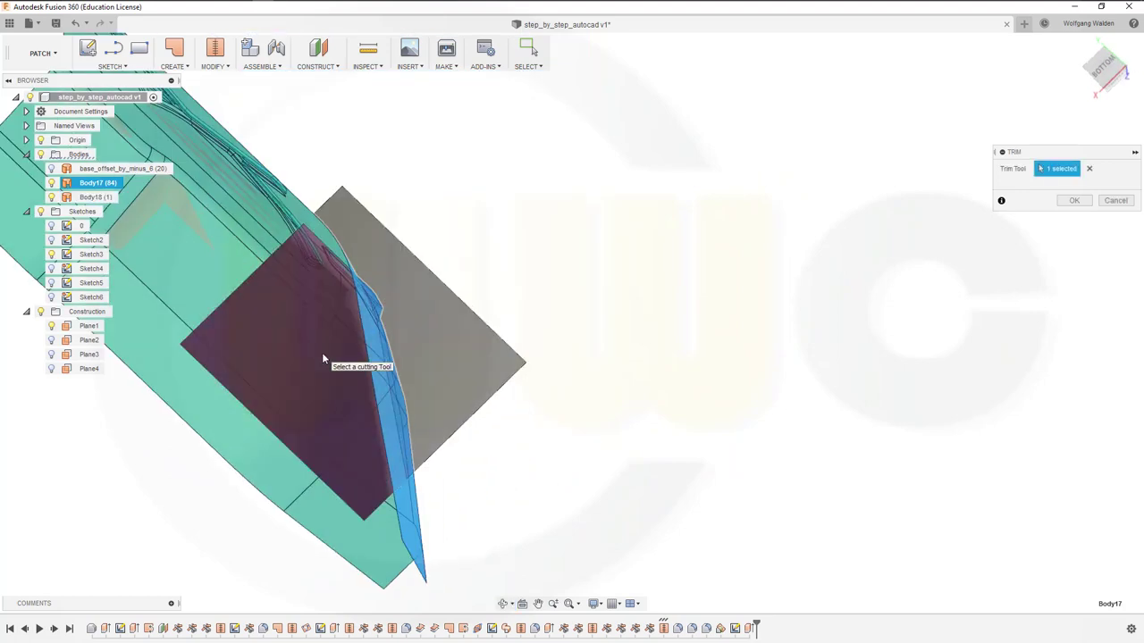
{"action": "left_click", "coordinate": [1074, 201]}
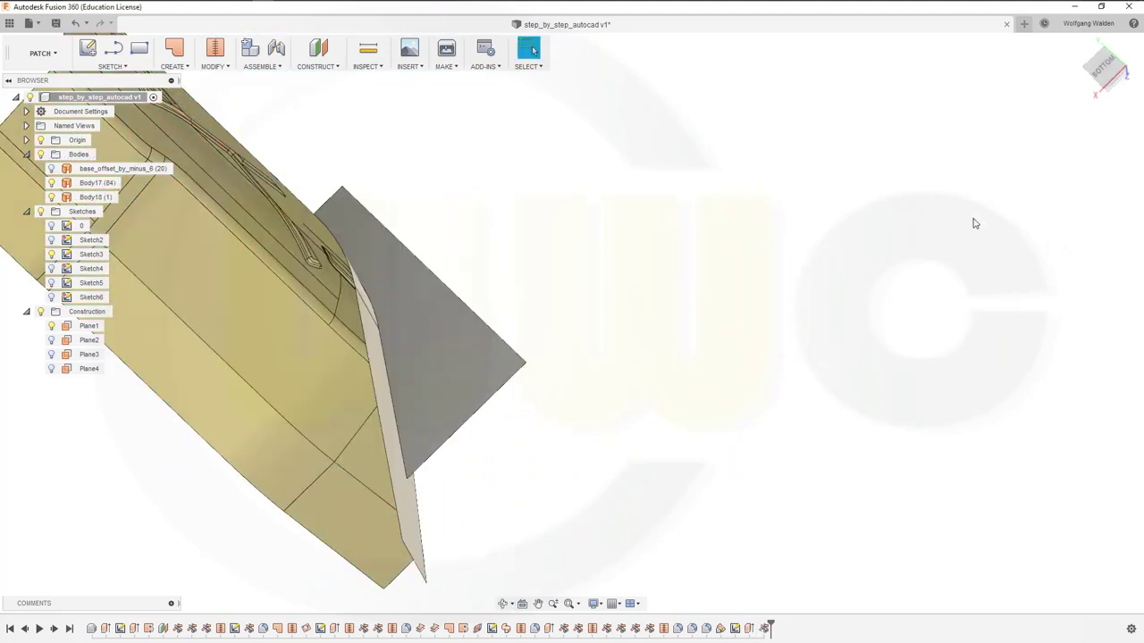
{"action": "scroll", "coordinate": [718, 334], "scroll_direction": "up", "scroll_amount": 4}
{"action": "middle_click_drag", "start_coordinate": [762, 384], "coordinate": [373, 210], "text": "shift"}
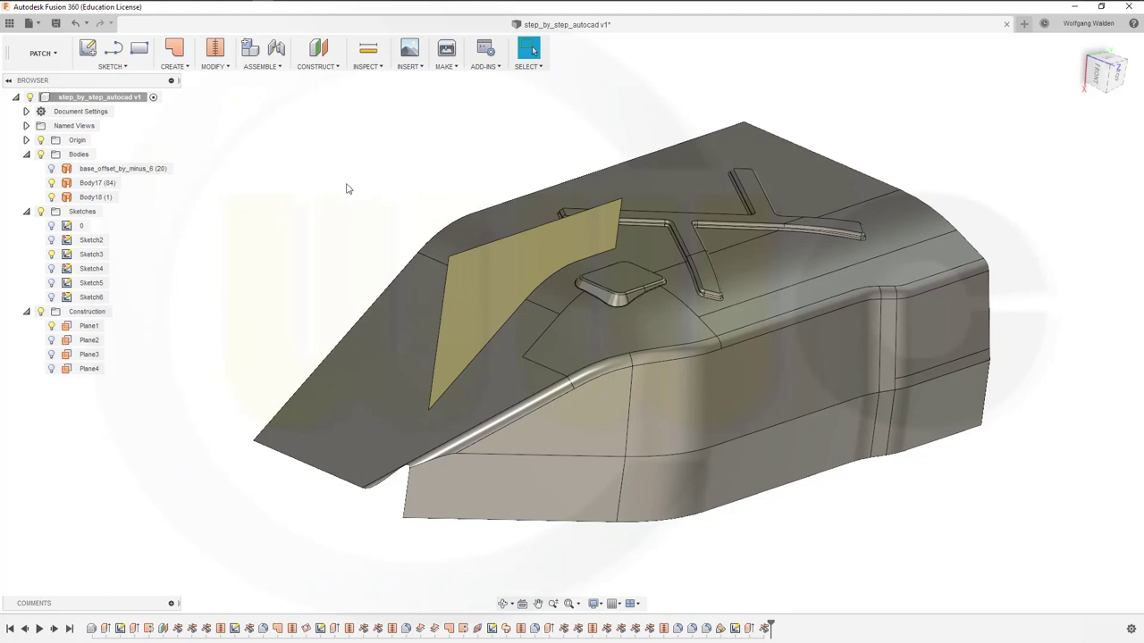
Step: Show Sketch2, hide Body18, and create Plane5 at 0° on the hood sketch line
{"action": "left_click", "coordinate": [51, 240]}
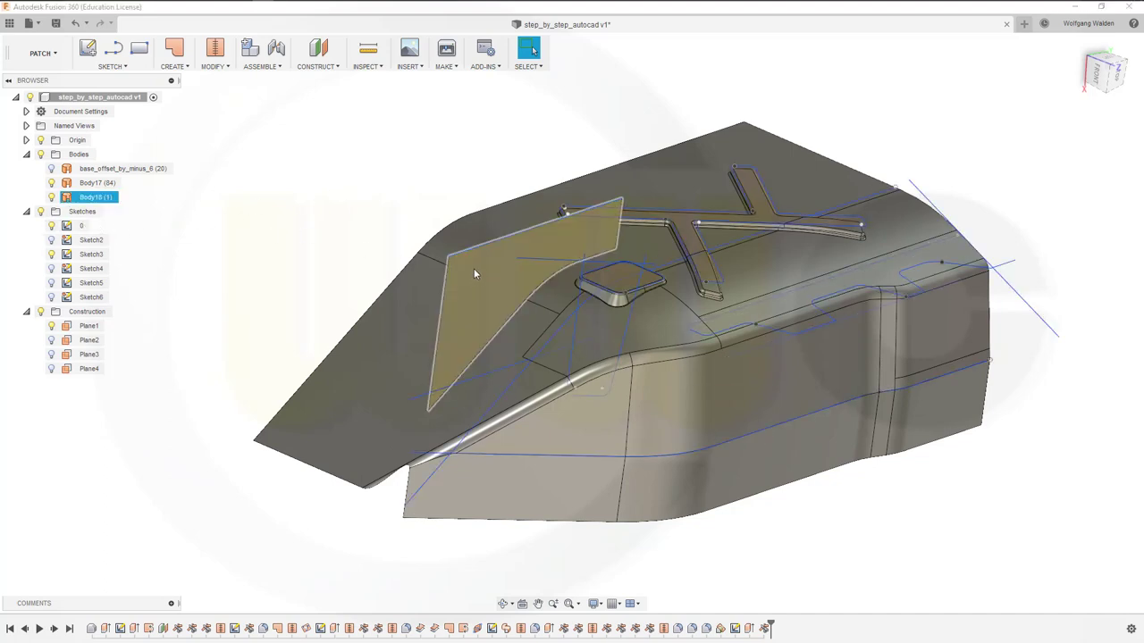
{"action": "left_click", "coordinate": [324, 56]}
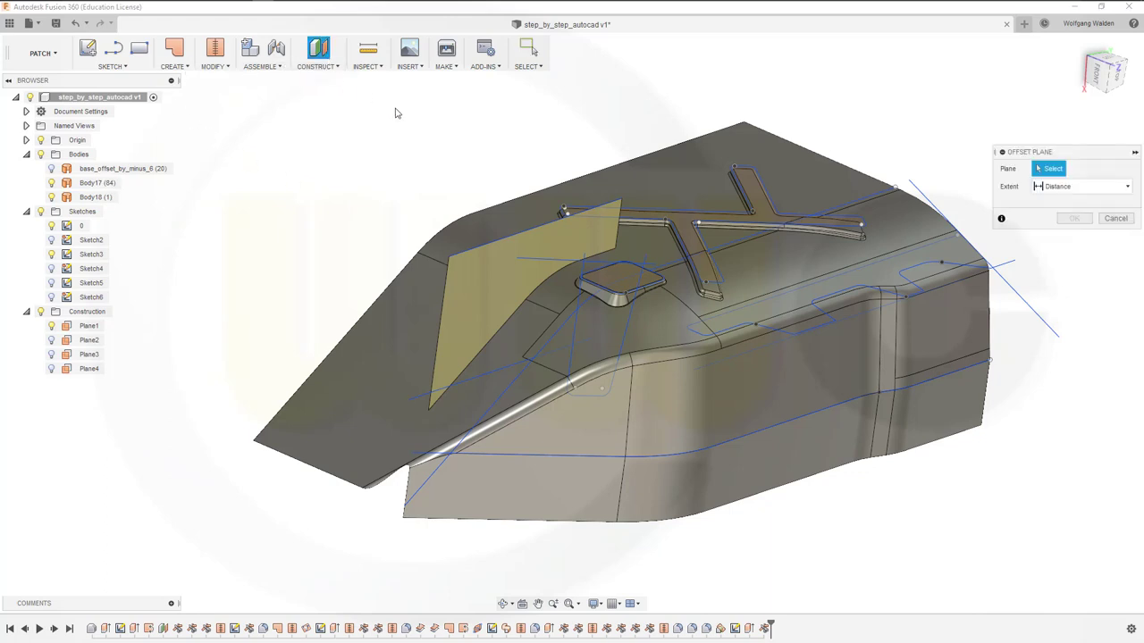
{"action": "left_click", "coordinate": [337, 66]}
{"action": "left_click", "coordinate": [333, 96]}
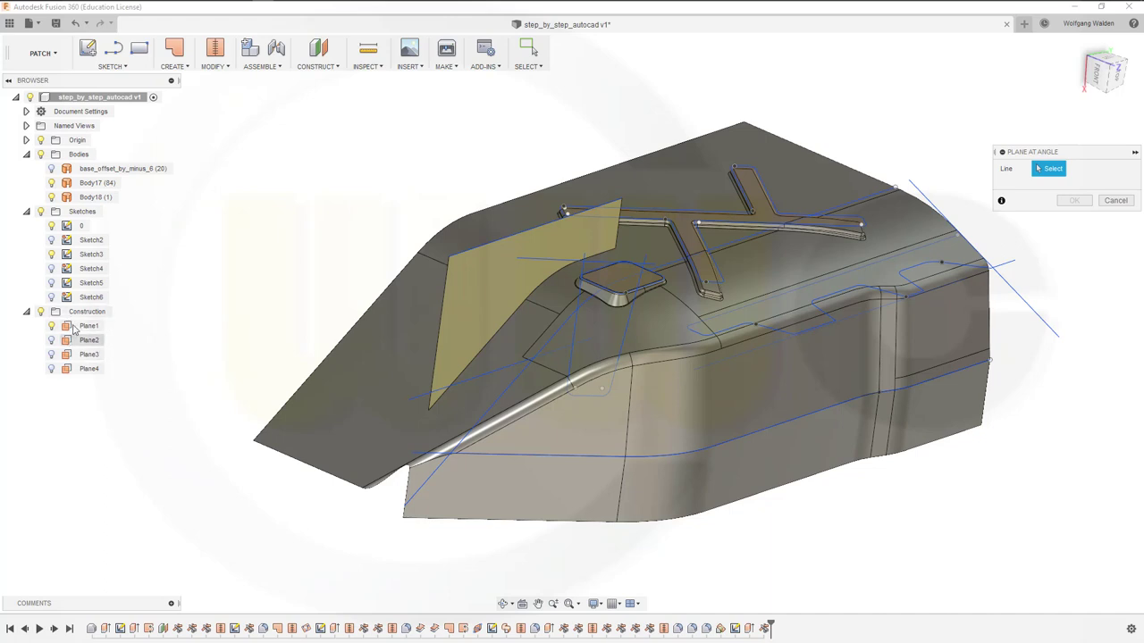
{"action": "left_click", "coordinate": [52, 183]}
{"action": "left_click", "coordinate": [52, 183]}
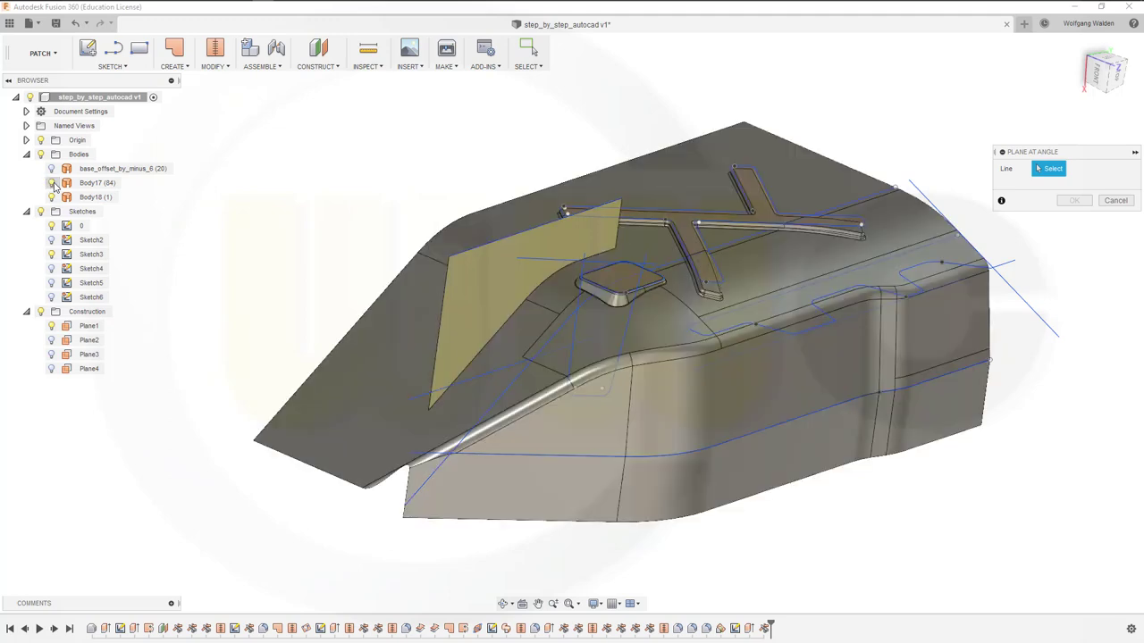
{"action": "left_click", "coordinate": [51, 198]}
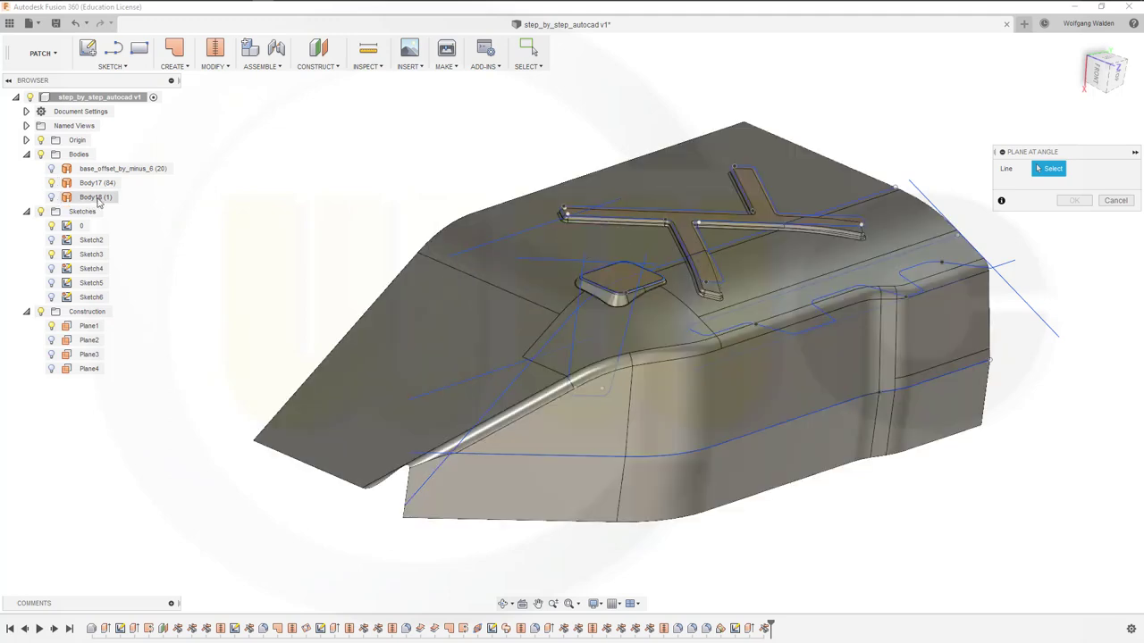
{"action": "left_click", "coordinate": [482, 251]}
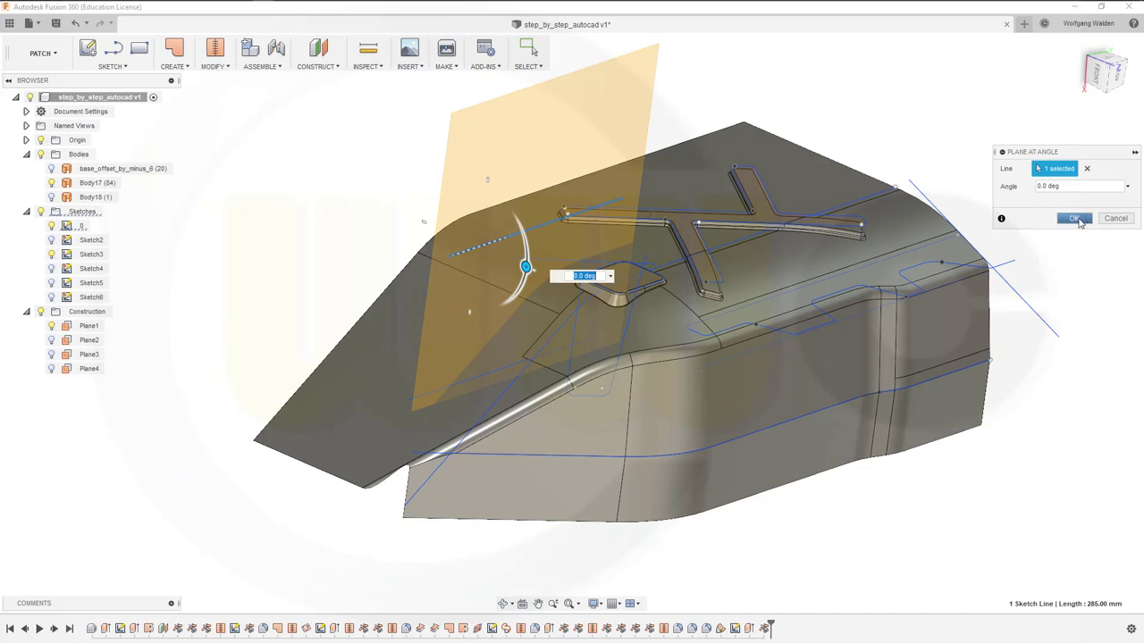
{"action": "left_click", "coordinate": [1075, 219]}
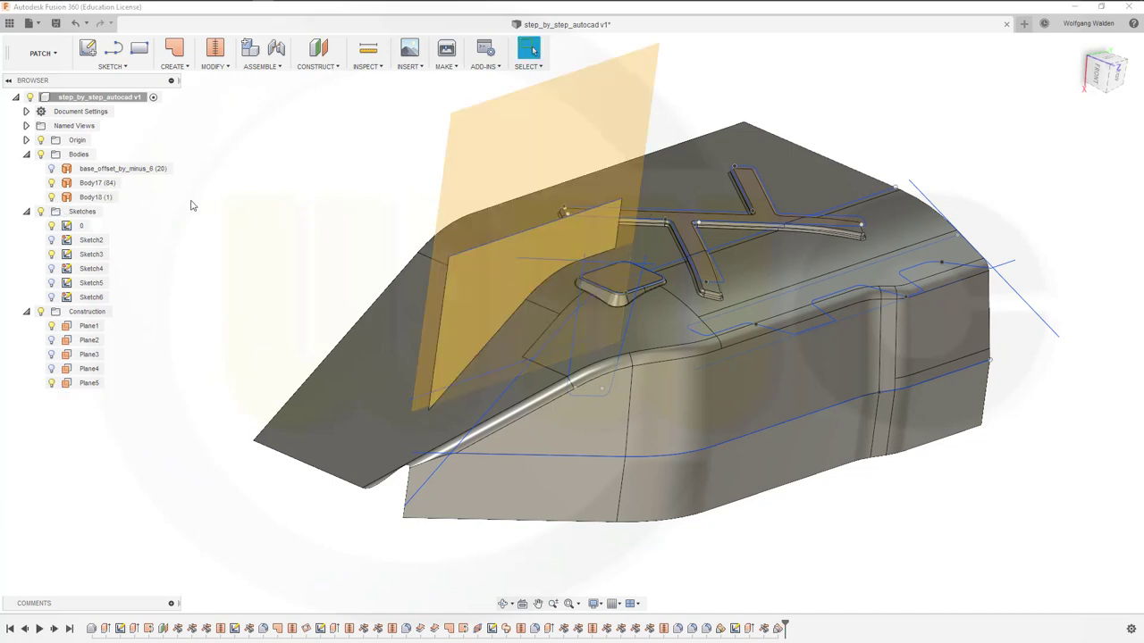
Step: Hide car body Body17 and start a new sketch
{"action": "left_click", "coordinate": [57, 183]}
{"action": "left_click", "coordinate": [52, 183]}
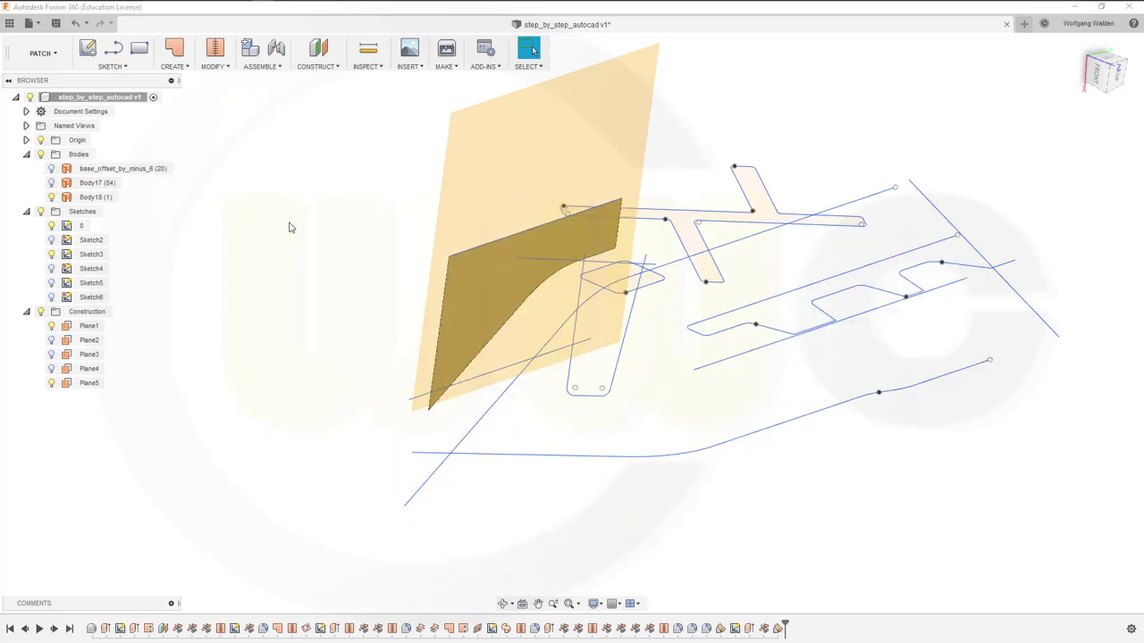
{"action": "left_click", "coordinate": [89, 48]}
Step: Project the trimmed surface's two edges into Sketch7 on Plane5 and finish the sketch
{"action": "left_click", "coordinate": [88, 382]}
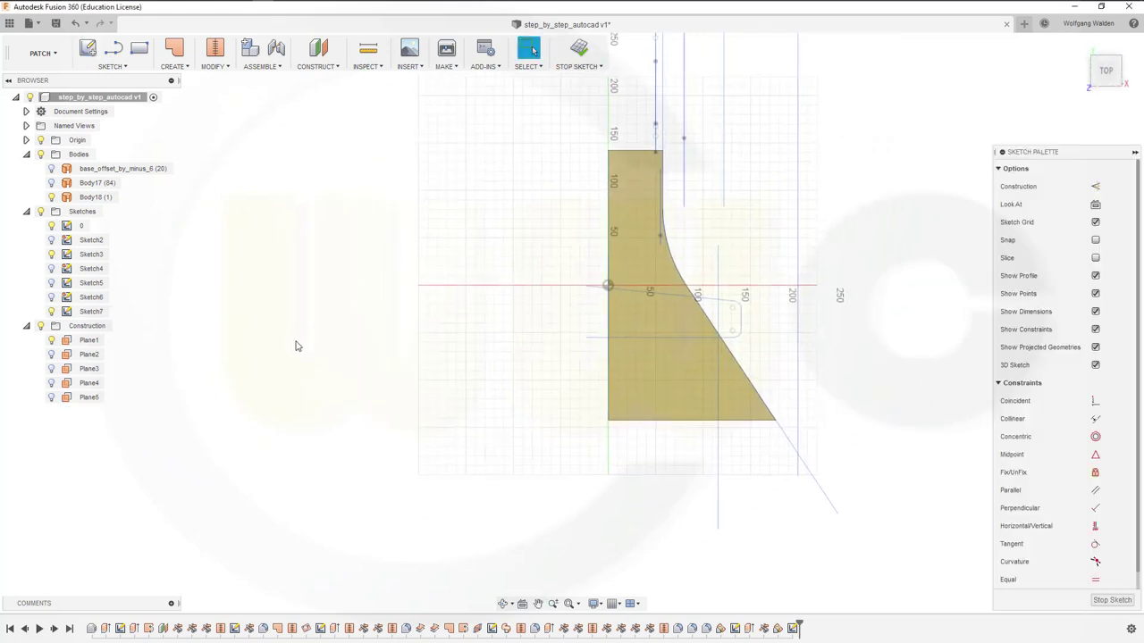
{"action": "key", "text": "p"}
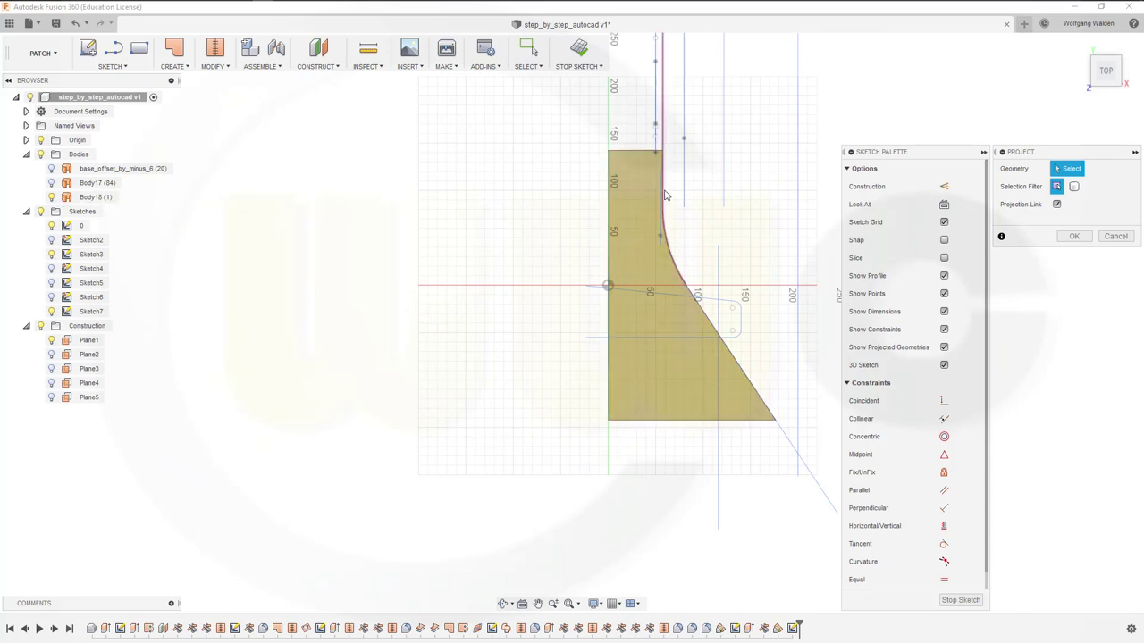
{"action": "middle_click_drag", "start_coordinate": [515, 262], "coordinate": [441, 278]}
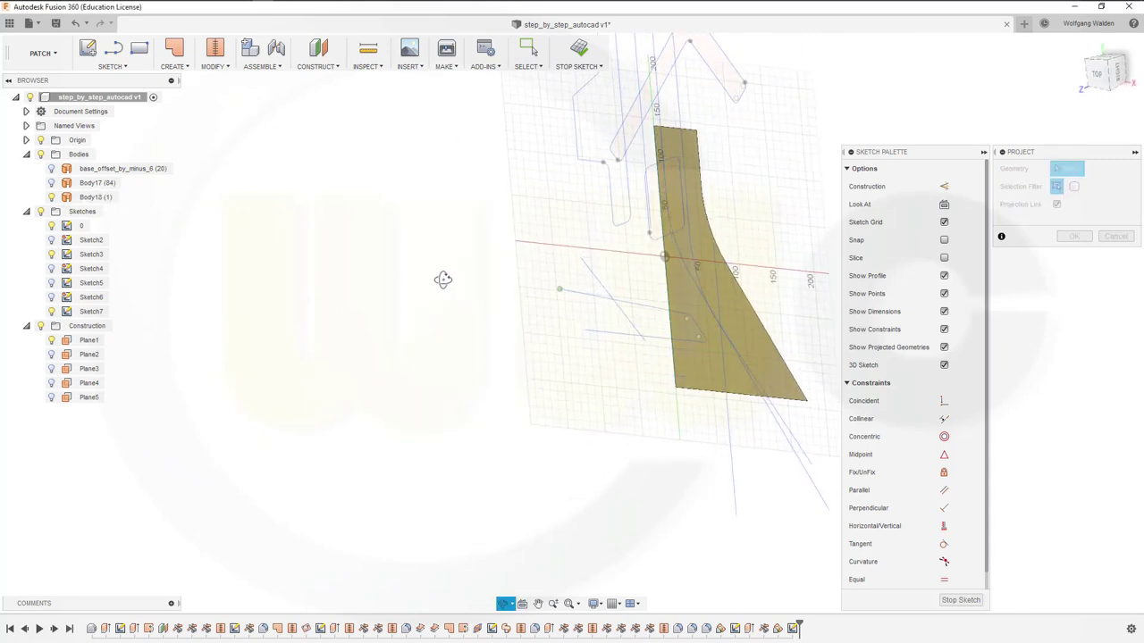
{"action": "left_click", "coordinate": [772, 335]}
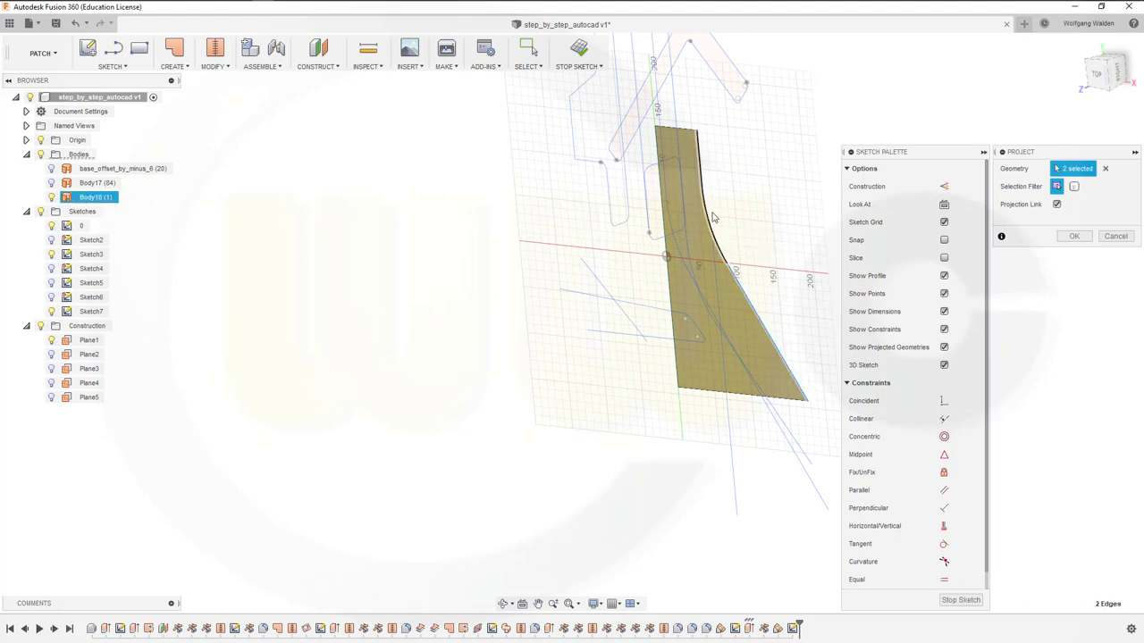
{"action": "left_click", "coordinate": [1079, 238]}
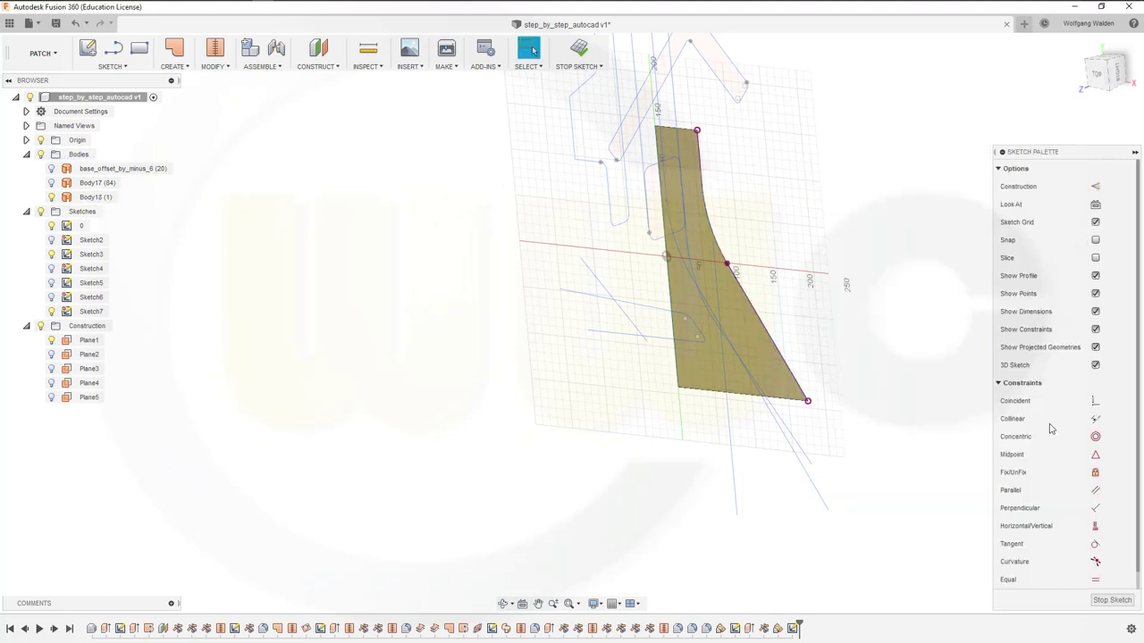
{"action": "left_click", "coordinate": [1112, 601]}
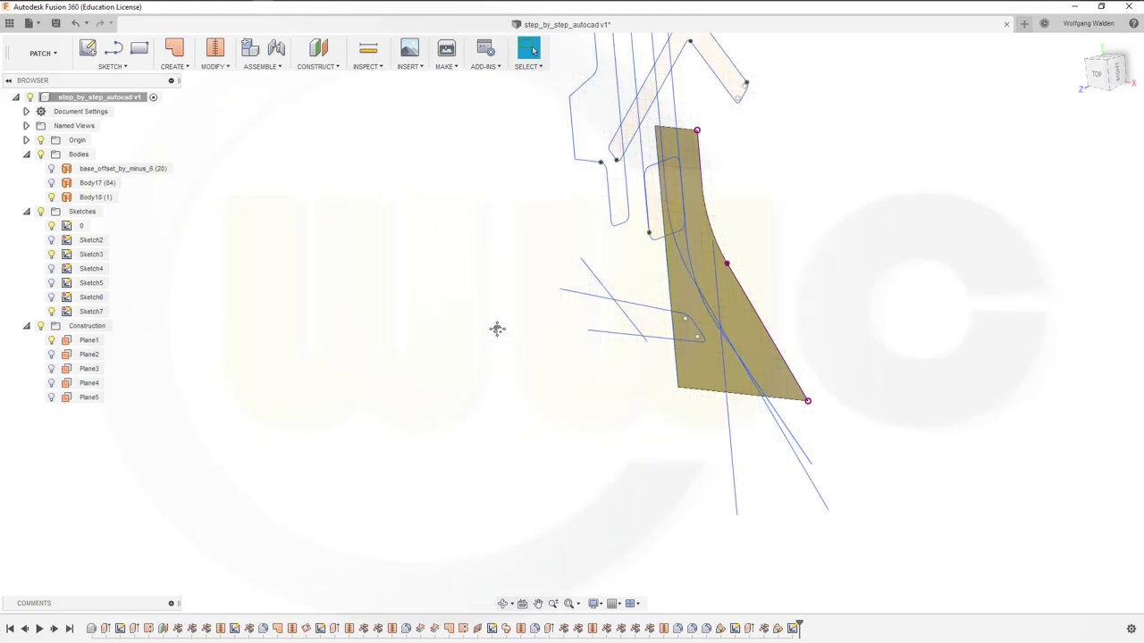
Step: Extrude the Sketch7 profile symmetrically by 10 mm as a new thin body, Body19
{"action": "middle_click_drag", "start_coordinate": [497, 329], "coordinate": [603, 211], "text": "shift"}
{"action": "left_click", "coordinate": [185, 68]}
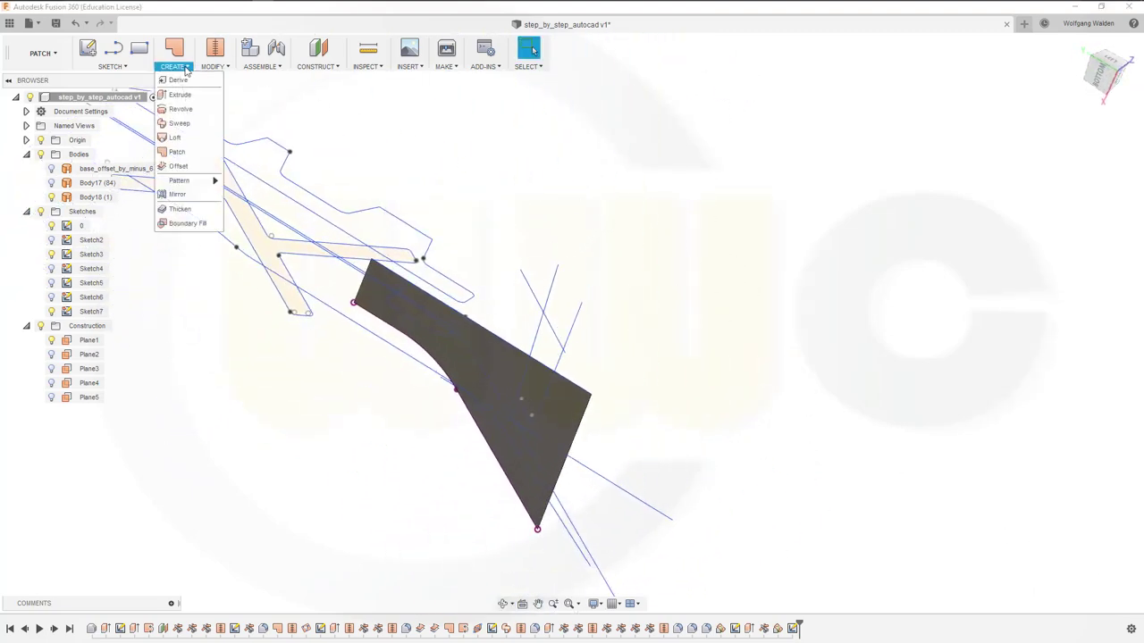
{"action": "left_click", "coordinate": [180, 95]}
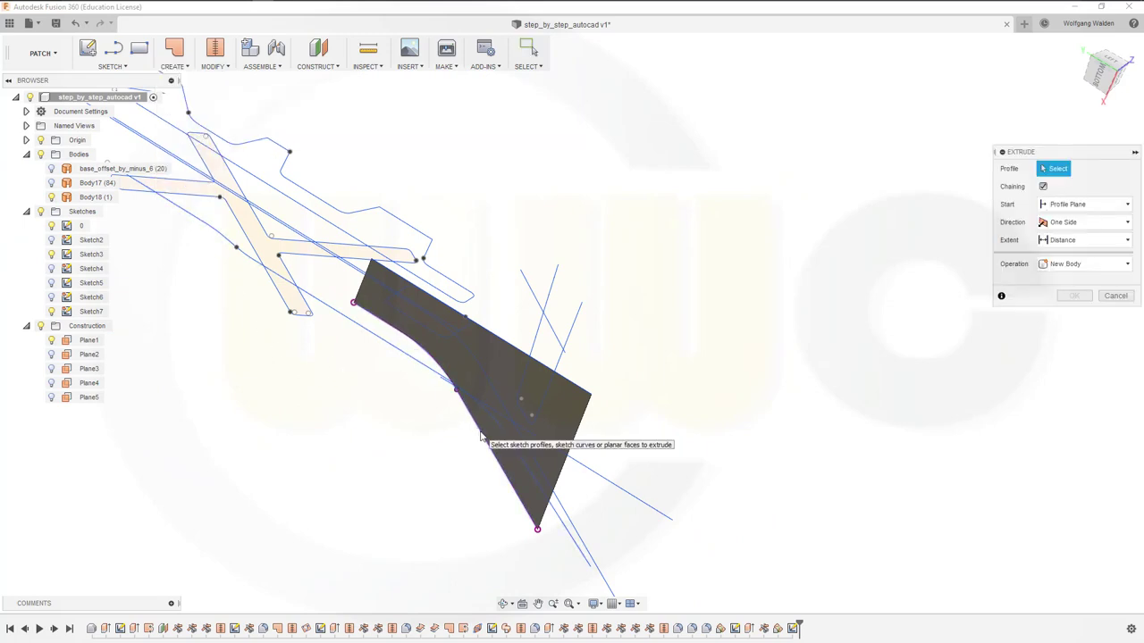
{"action": "left_click", "coordinate": [51, 225]}
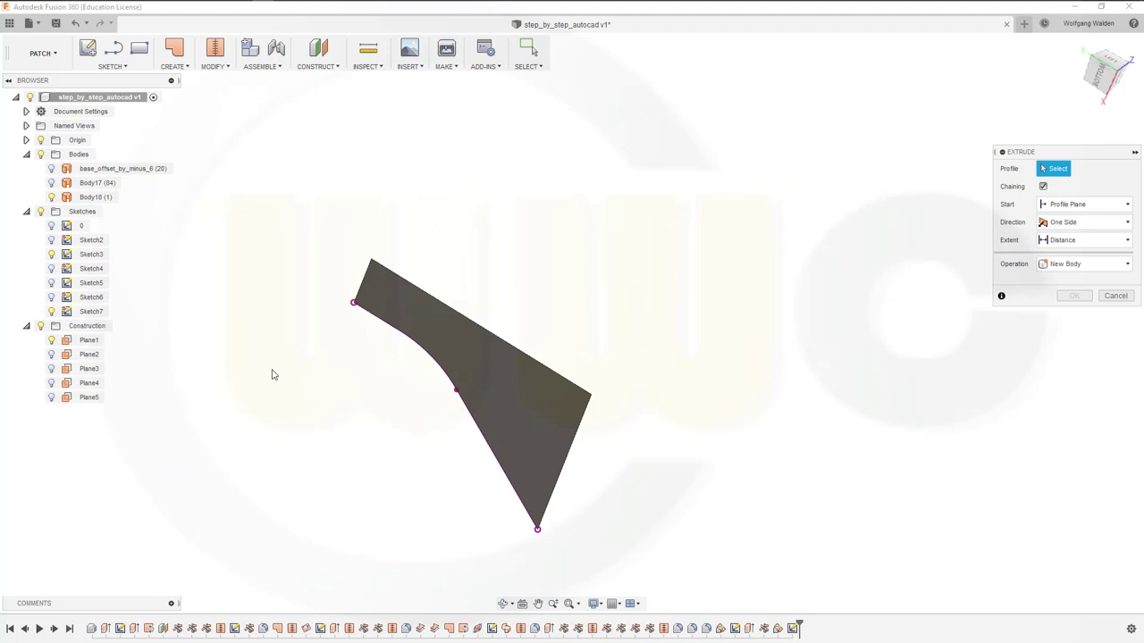
{"action": "left_click", "coordinate": [474, 428]}
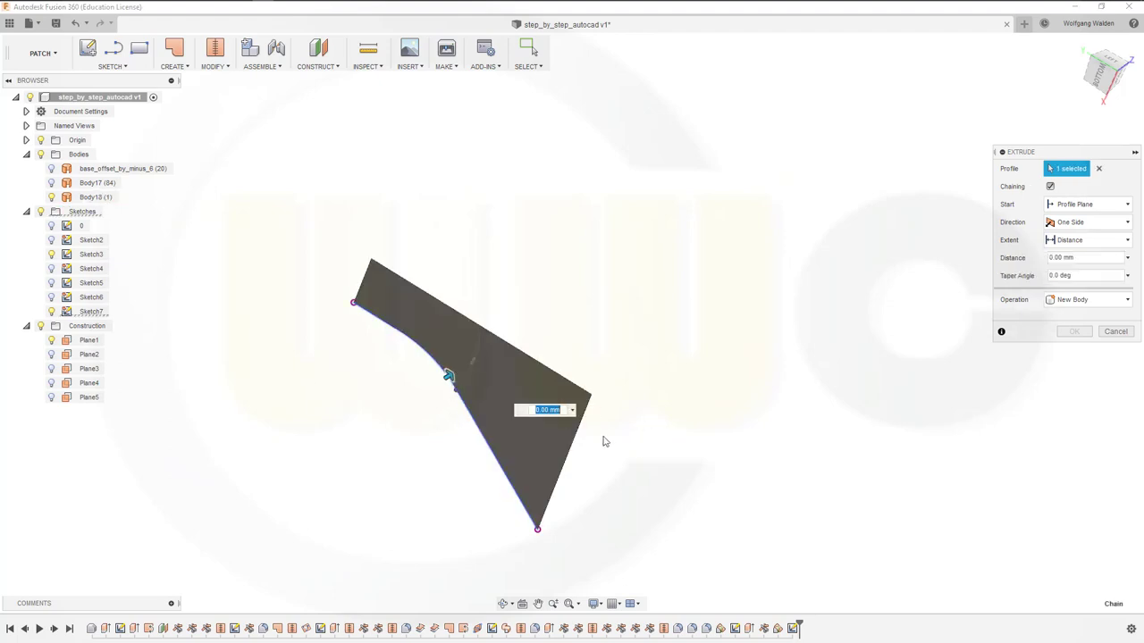
{"action": "middle_click_drag", "start_coordinate": [605, 439], "coordinate": [487, 417], "text": "shift"}
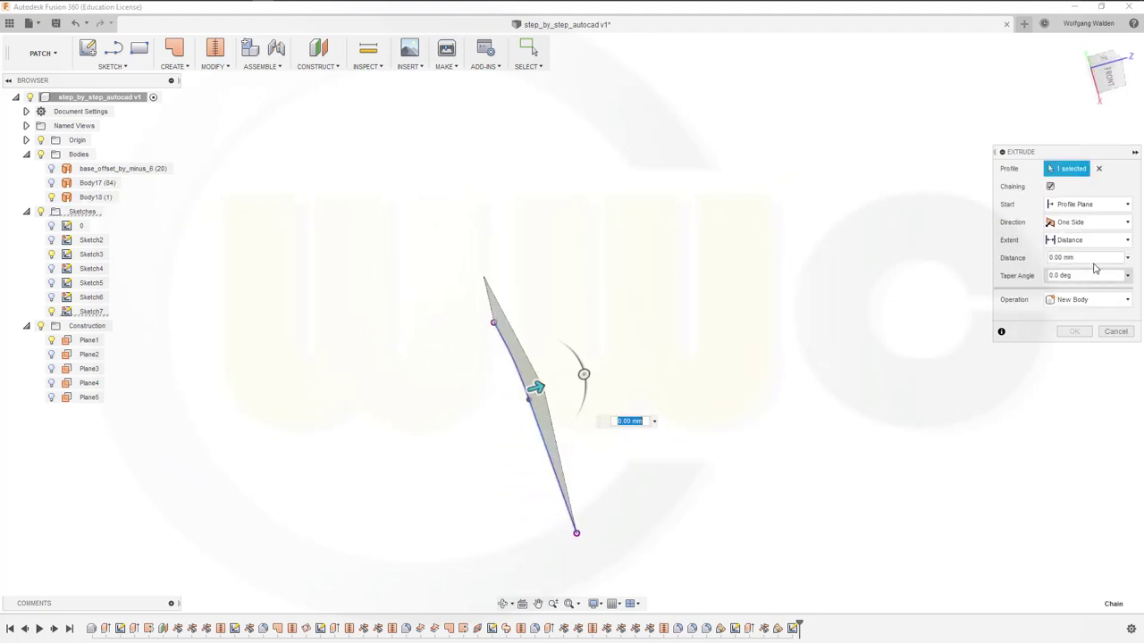
{"action": "left_click", "coordinate": [1129, 225]}
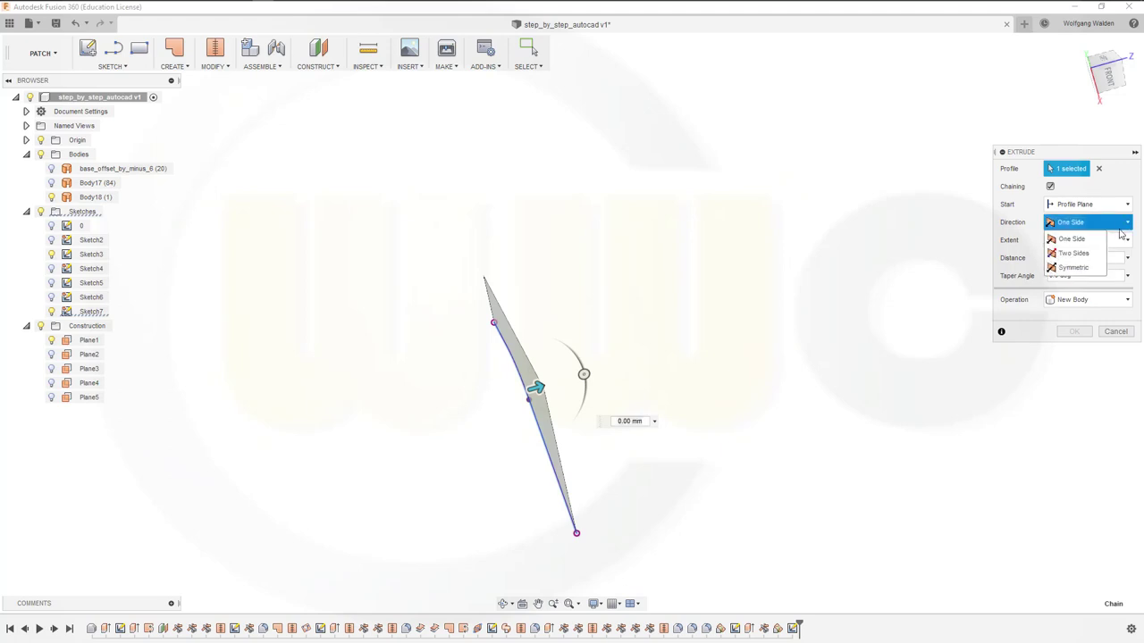
{"action": "left_click", "coordinate": [1073, 264]}
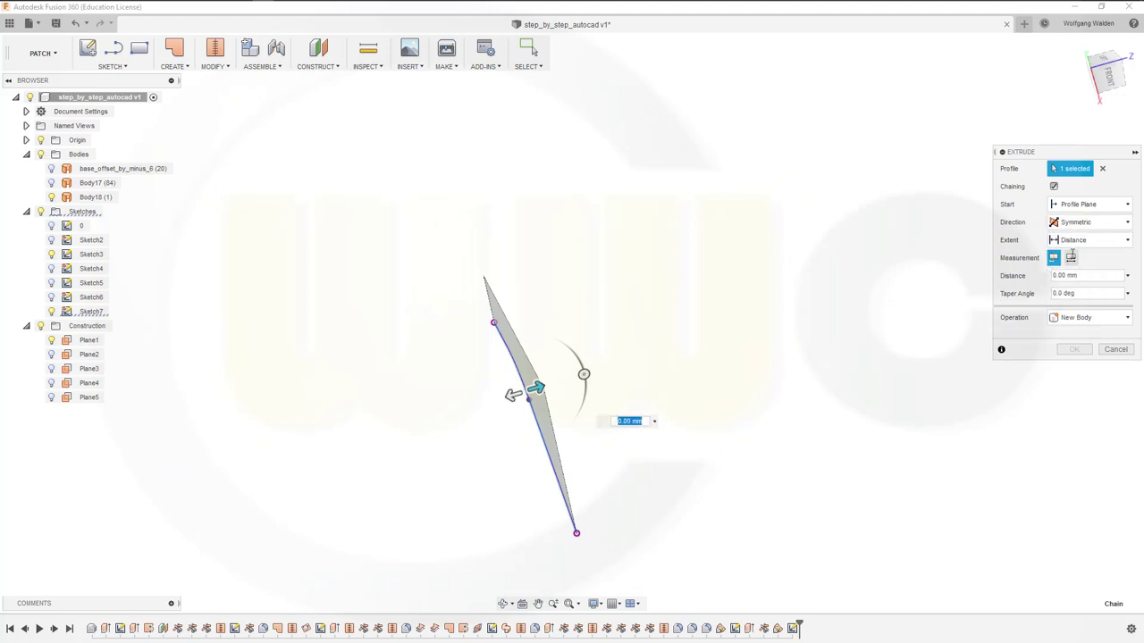
{"action": "left_click", "coordinate": [1077, 275]}
{"action": "type", "text": "1"}
{"action": "key", "text": "Return"}
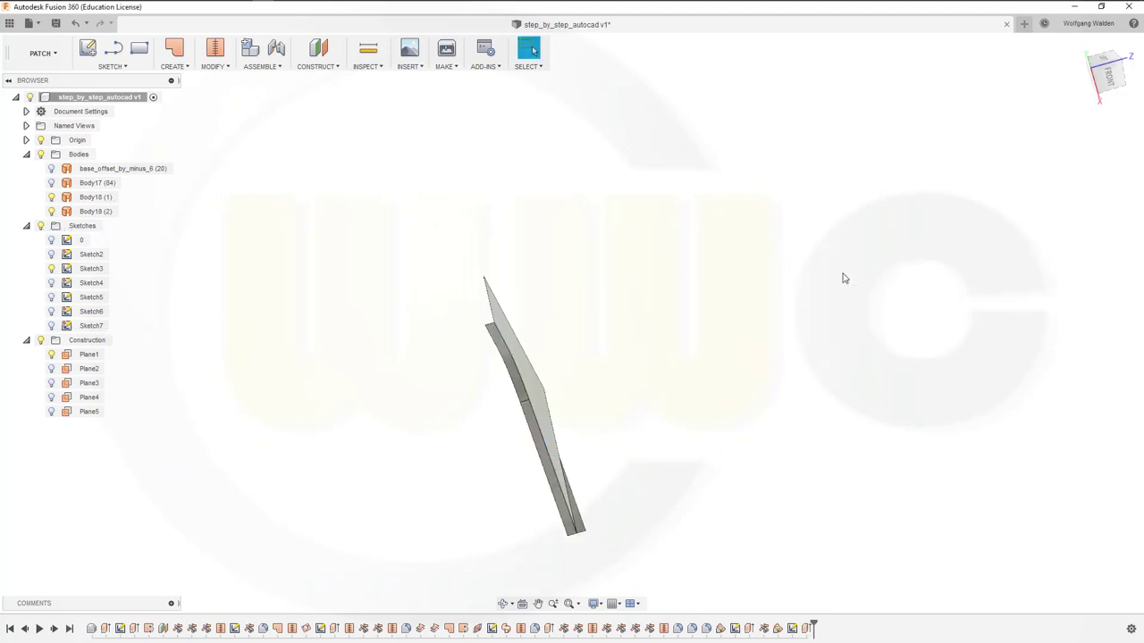
Step: Edit the extrusion to change how its symmetric distance is measured
{"action": "middle_click_drag", "start_coordinate": [637, 295], "coordinate": [649, 273]}
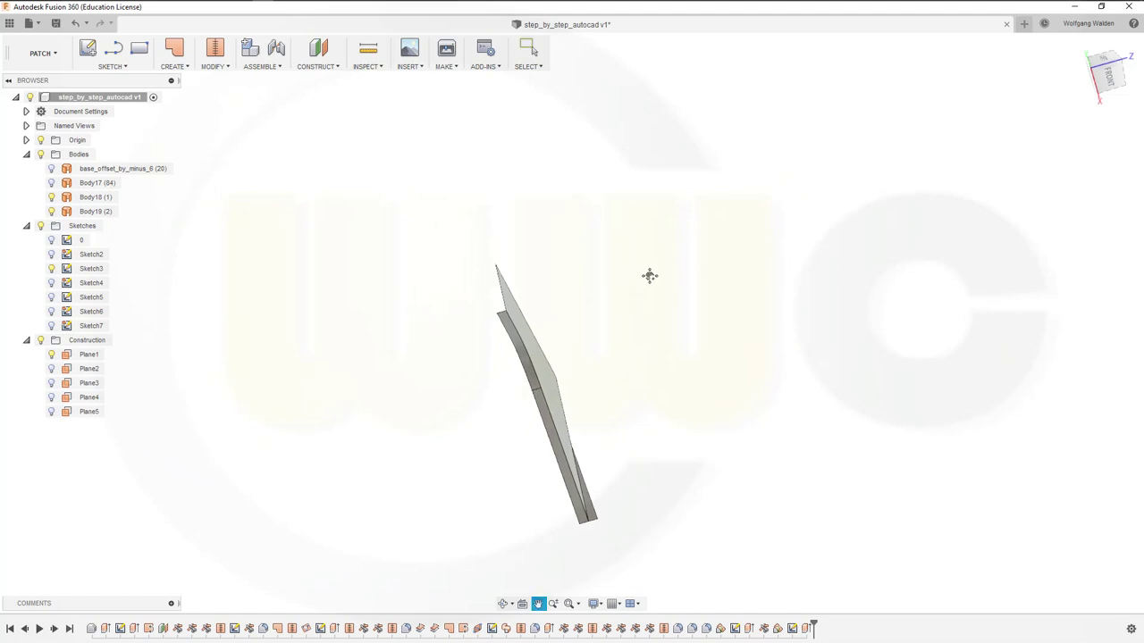
{"action": "middle_click_drag", "start_coordinate": [582, 256], "coordinate": [631, 230]}
{"action": "left_click_drag", "start_coordinate": [631, 230], "coordinate": [638, 230]}
{"action": "key", "text": "Escape"}
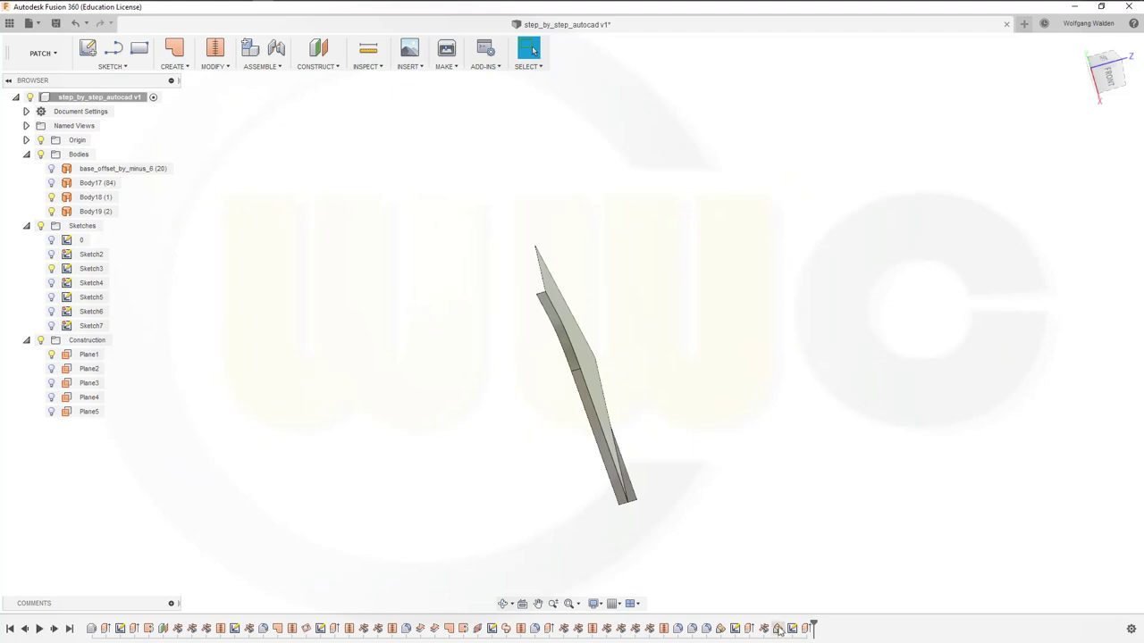
{"action": "double_click", "coordinate": [806, 630]}
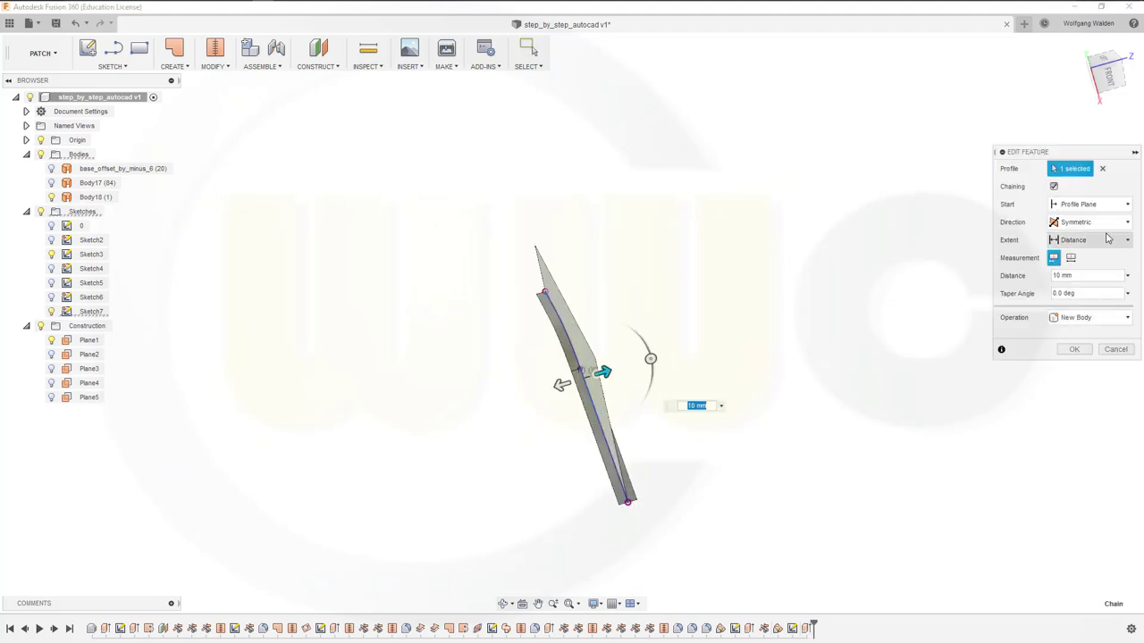
{"action": "left_click", "coordinate": [1071, 257]}
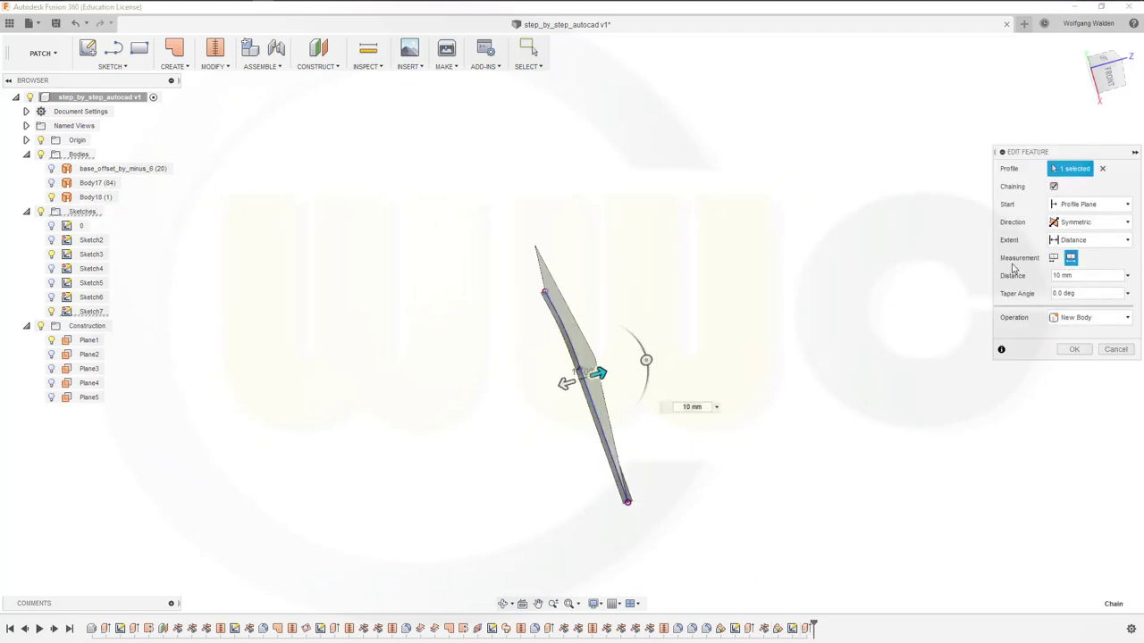
{"action": "left_click", "coordinate": [1075, 351]}
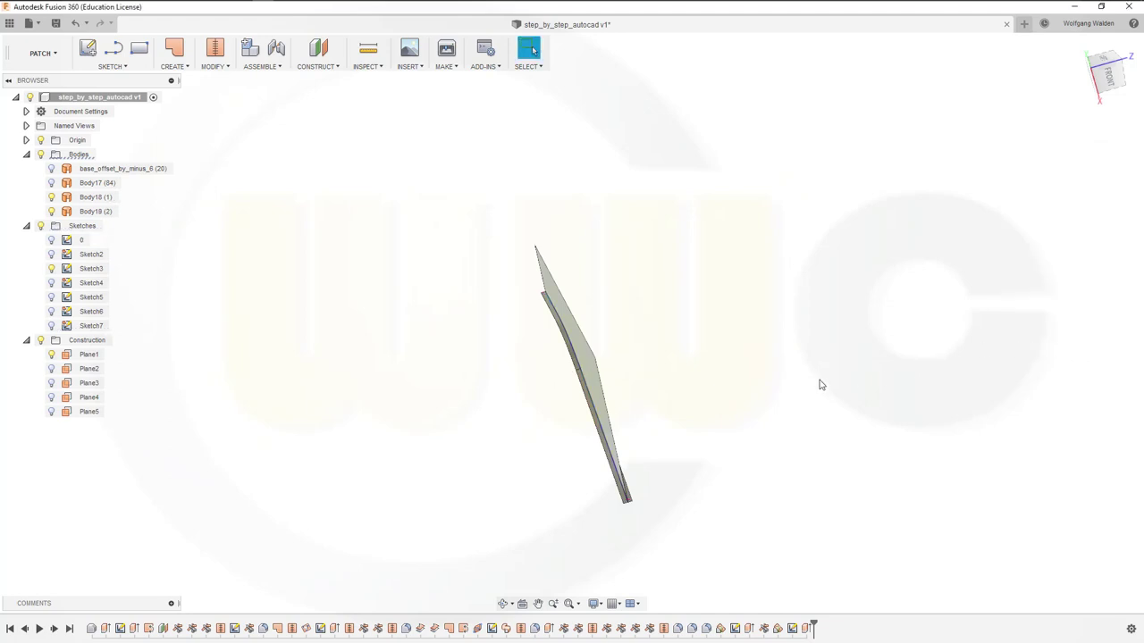
Step: Hide the olive surface Body18 and view the remaining Body19 strip from above
{"action": "middle_click_drag", "start_coordinate": [736, 412], "coordinate": [658, 450], "text": "shift"}
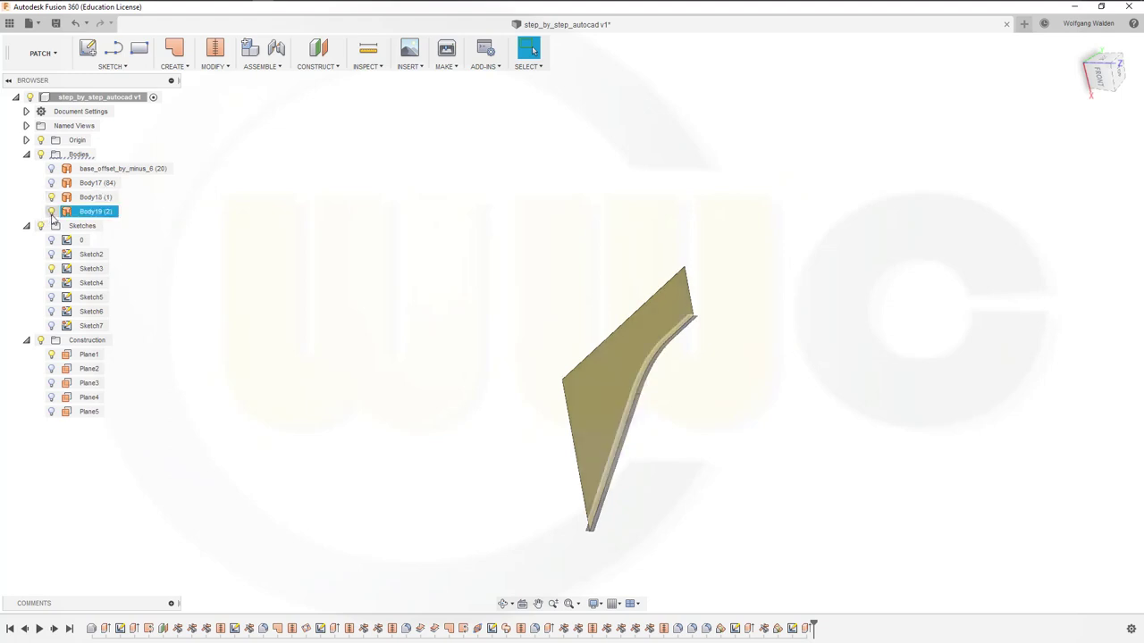
{"action": "left_click", "coordinate": [51, 212]}
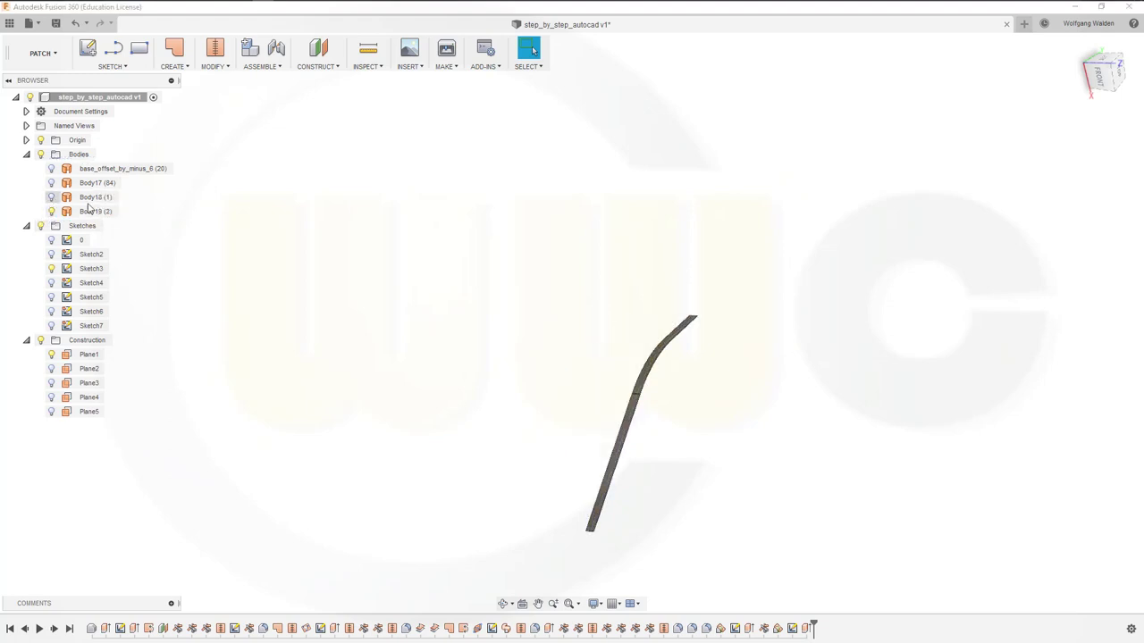
{"action": "middle_click_drag", "start_coordinate": [562, 385], "coordinate": [556, 429]}
{"action": "scroll", "coordinate": [451, 394], "scroll_direction": "down", "scroll_amount": 1}
{"action": "scroll", "coordinate": [580, 477], "scroll_direction": "down", "scroll_amount": 2}
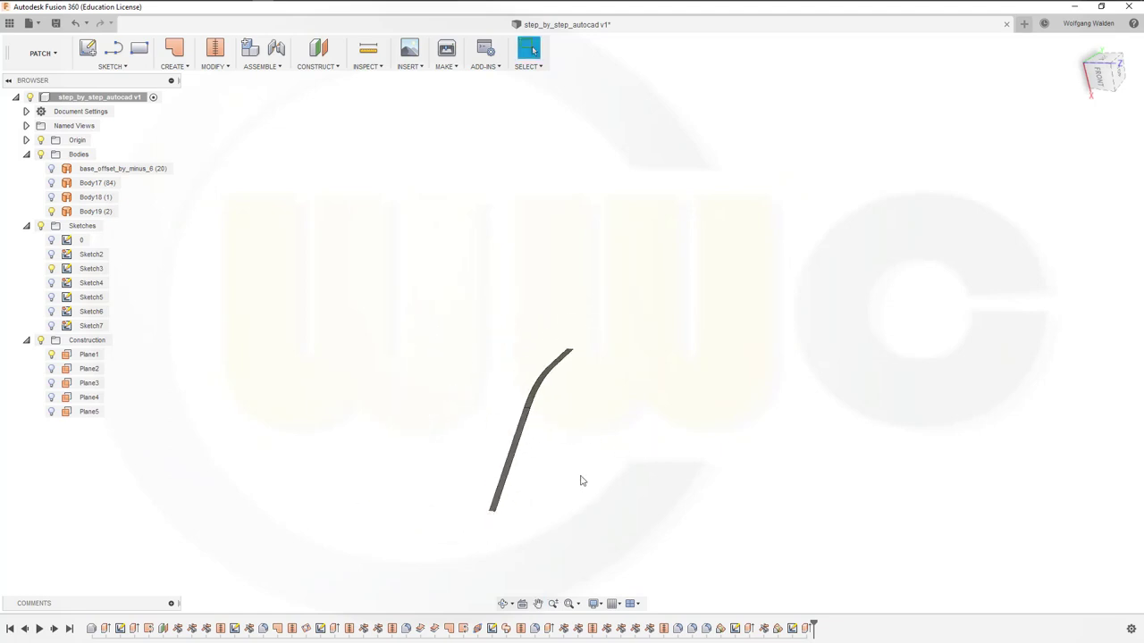
{"action": "mouse_move", "coordinate": [574, 484]}
{"action": "middle_mouse_down", "text": "shift"}
{"action": "mouse_move", "coordinate": [538, 488]}
{"action": "mouse_move", "coordinate": [541, 549]}
{"action": "mouse_move", "coordinate": [568, 497]}
{"action": "middle_mouse_up", "text": "shift"}
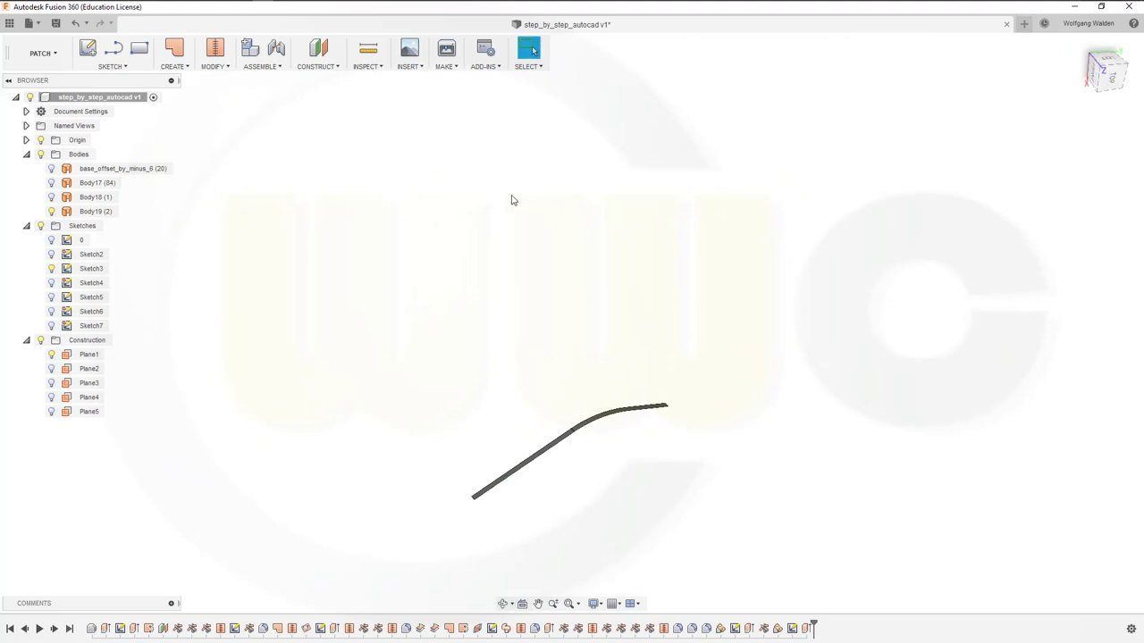
Step: Start a Move/Copy on bodies and select the thin curved Body19
{"action": "left_click", "coordinate": [230, 67]}
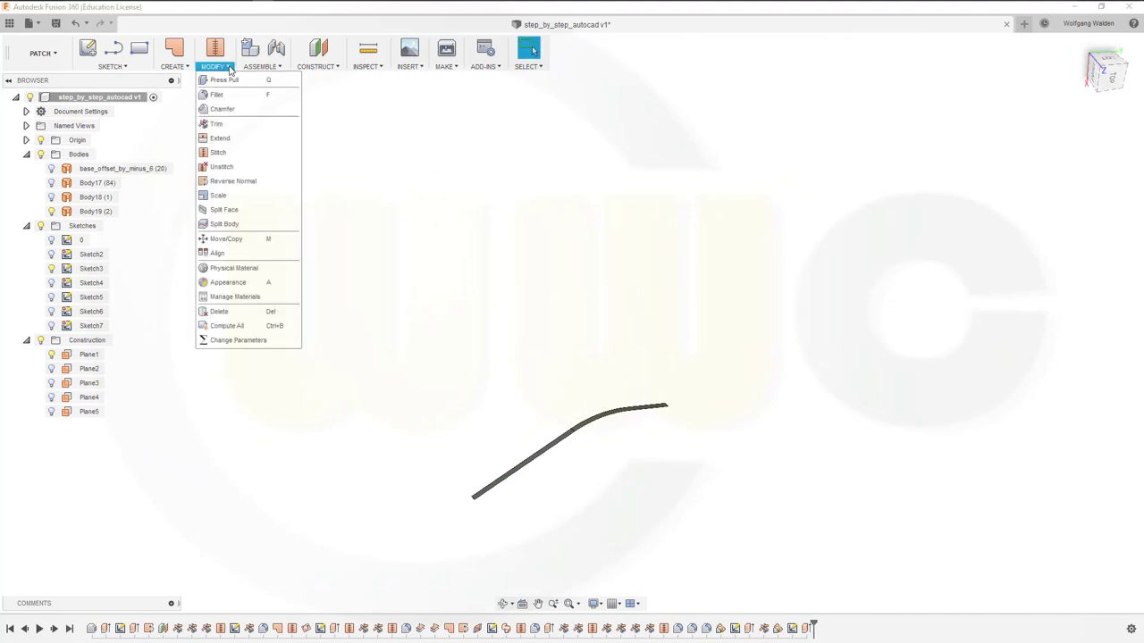
{"action": "left_click", "coordinate": [226, 238]}
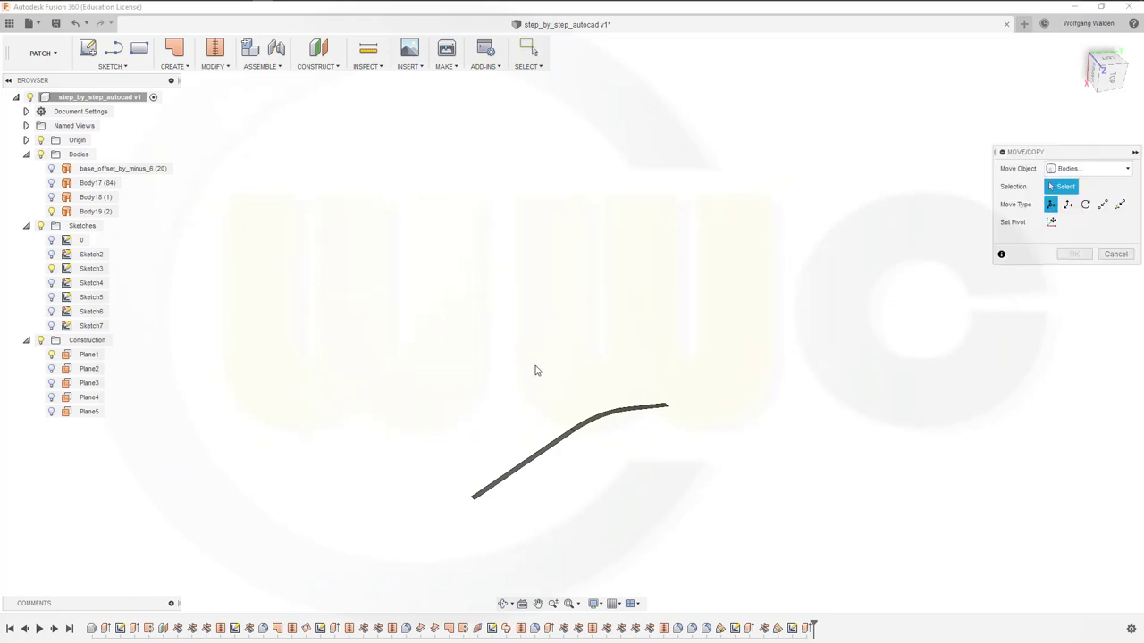
{"action": "left_click", "coordinate": [545, 454]}
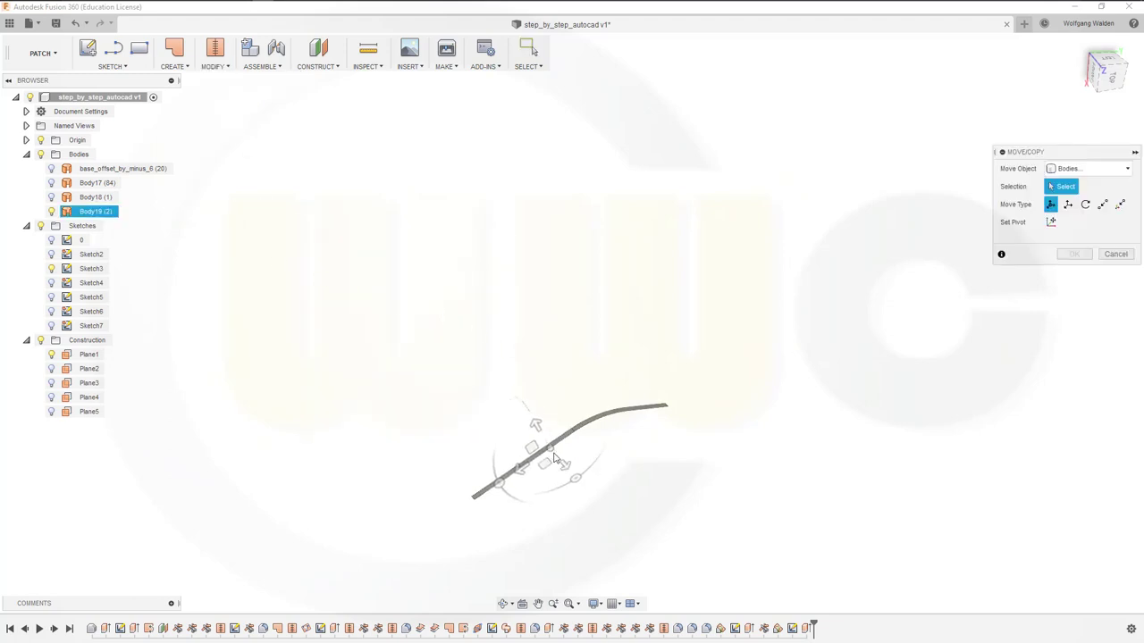
{"action": "left_click", "coordinate": [563, 459]}
{"action": "scroll", "coordinate": [566, 460], "scroll_direction": "up", "scroll_amount": 2}
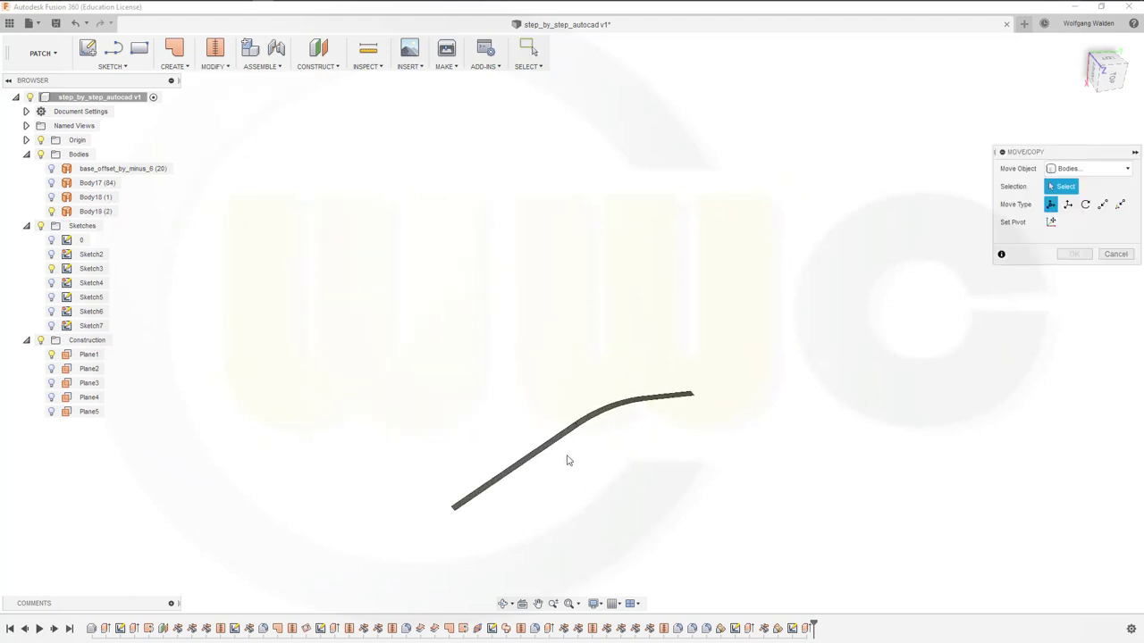
{"action": "left_click", "coordinate": [1131, 172]}
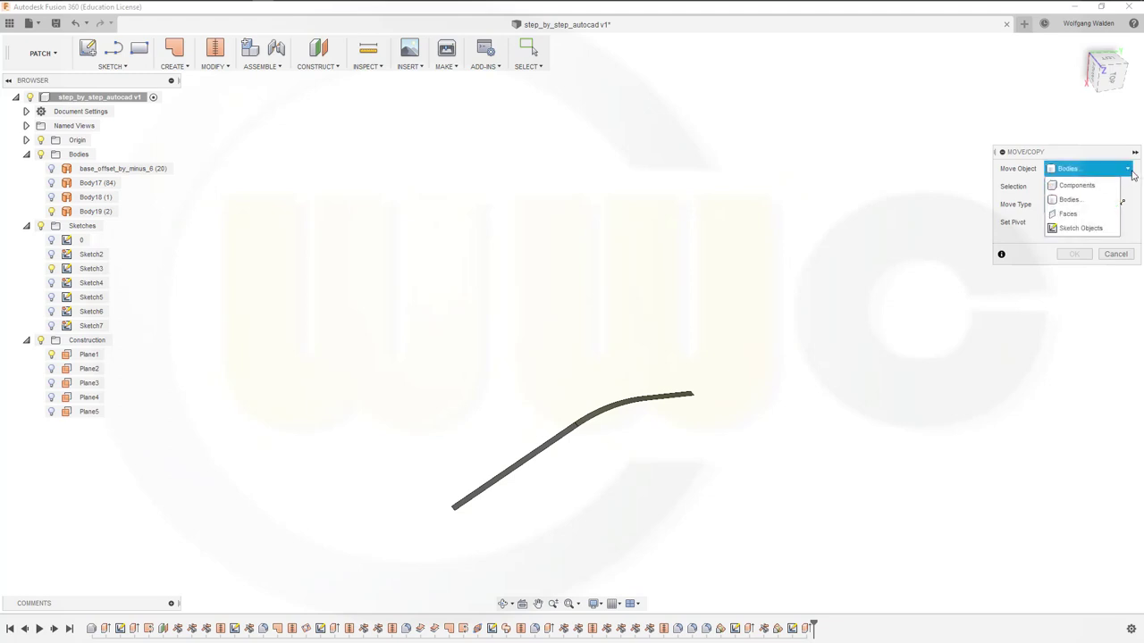
{"action": "left_click", "coordinate": [1072, 199]}
{"action": "left_click", "coordinate": [591, 419]}
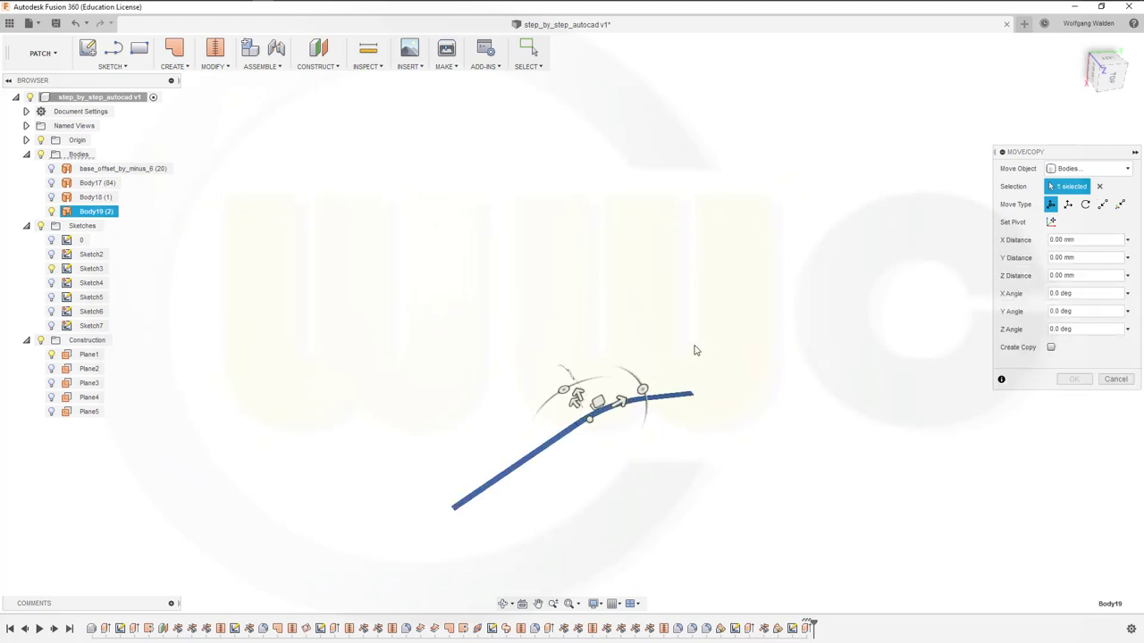
{"action": "middle_click_drag", "start_coordinate": [622, 283], "coordinate": [658, 276], "text": "shift"}
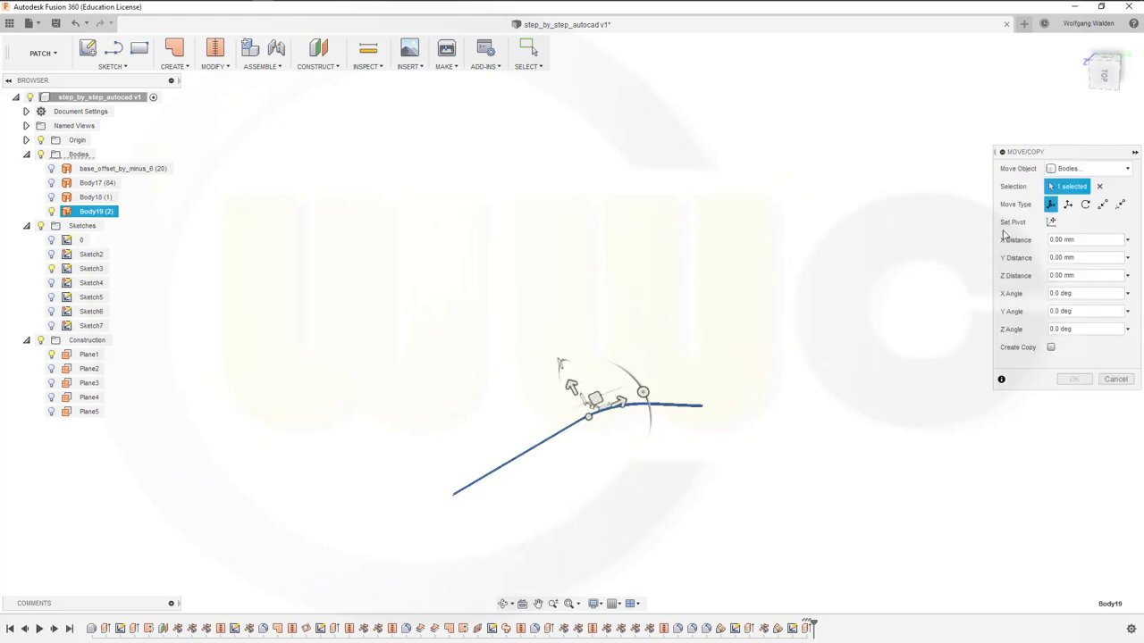
Step: Translate Body19 by an X distance of -6 and confirm the move
{"action": "left_click", "coordinate": [1074, 240]}
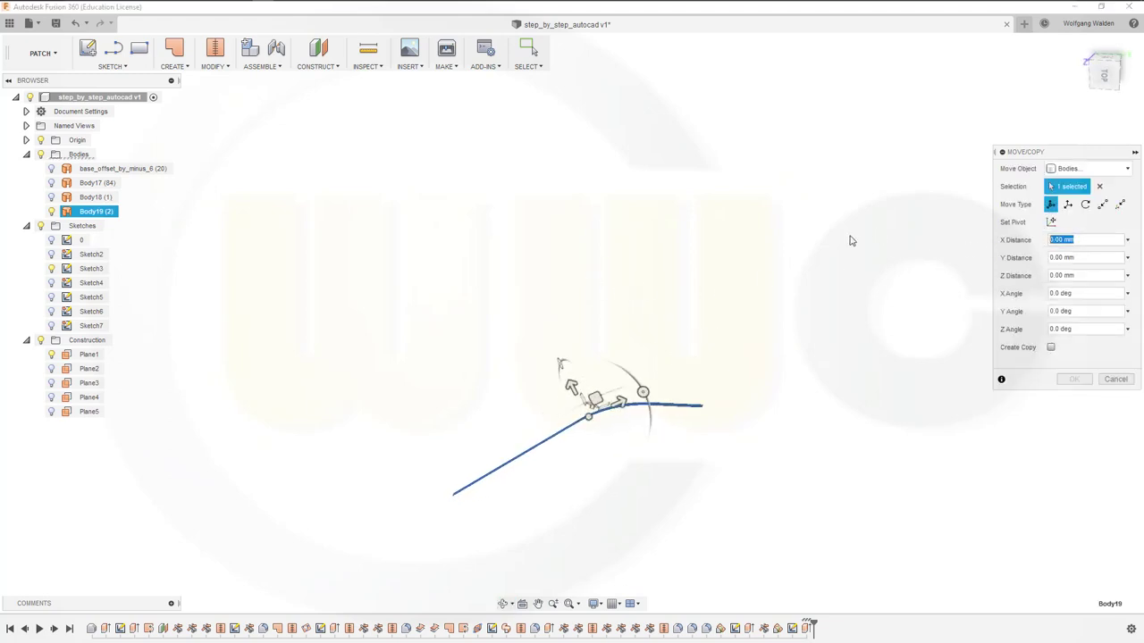
{"action": "type", "text": "-6"}
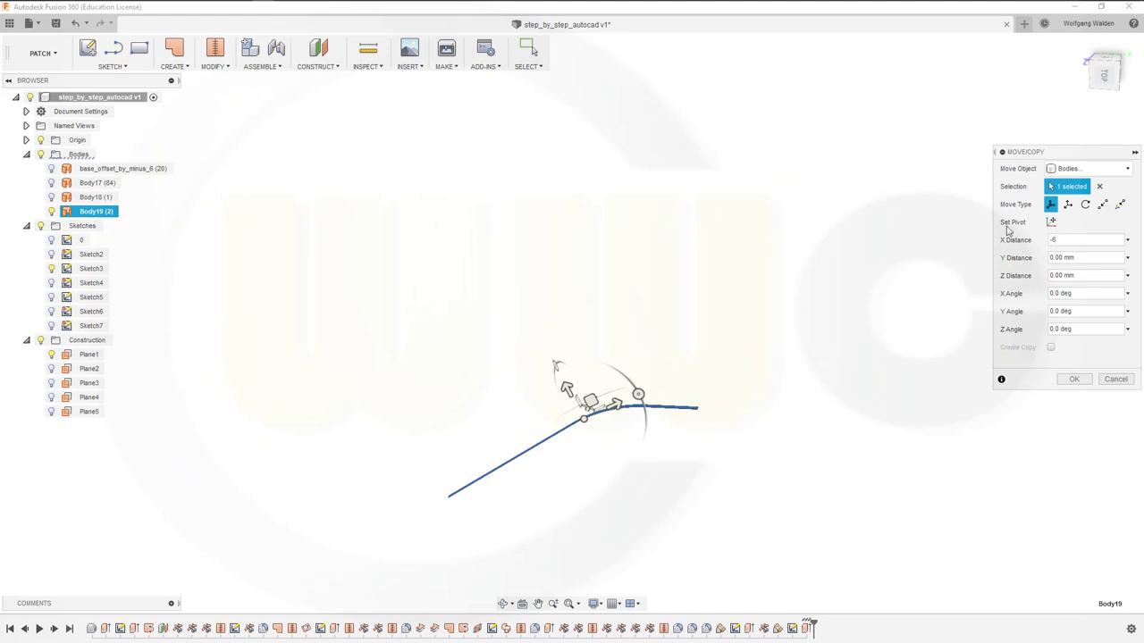
{"action": "left_click", "coordinate": [1070, 204]}
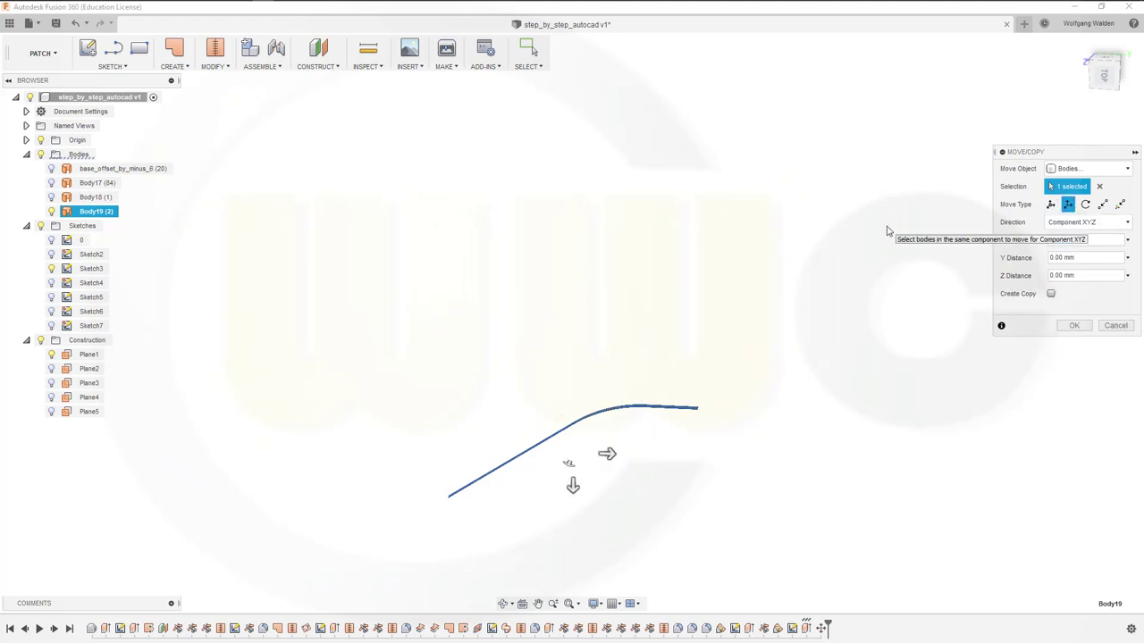
{"action": "key", "text": "Return"}
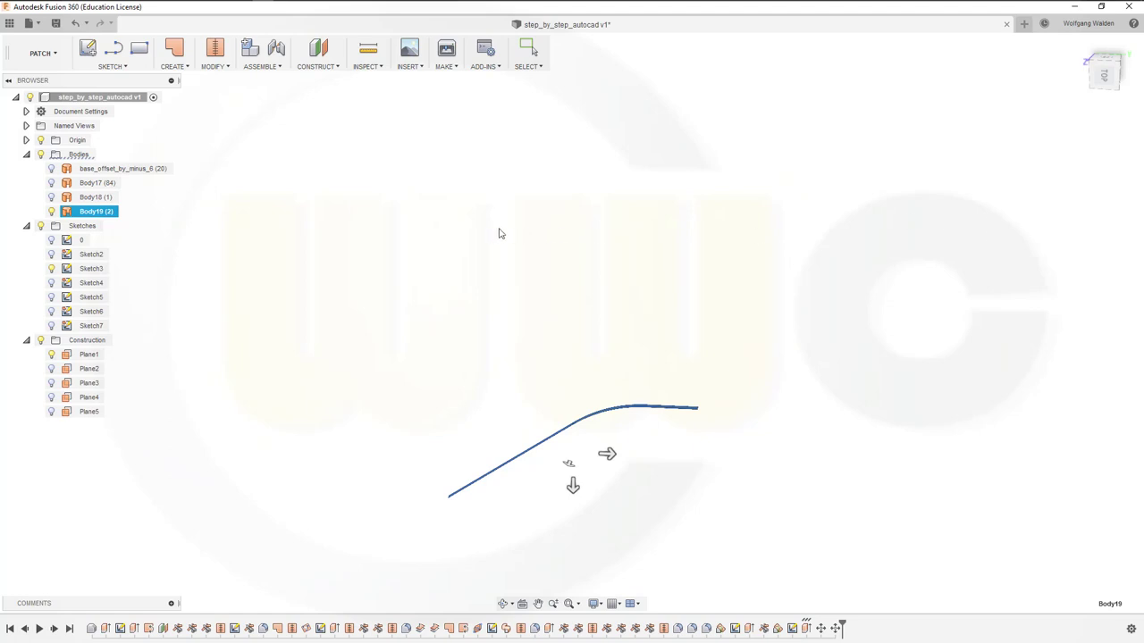
{"action": "key", "text": "Escape"}
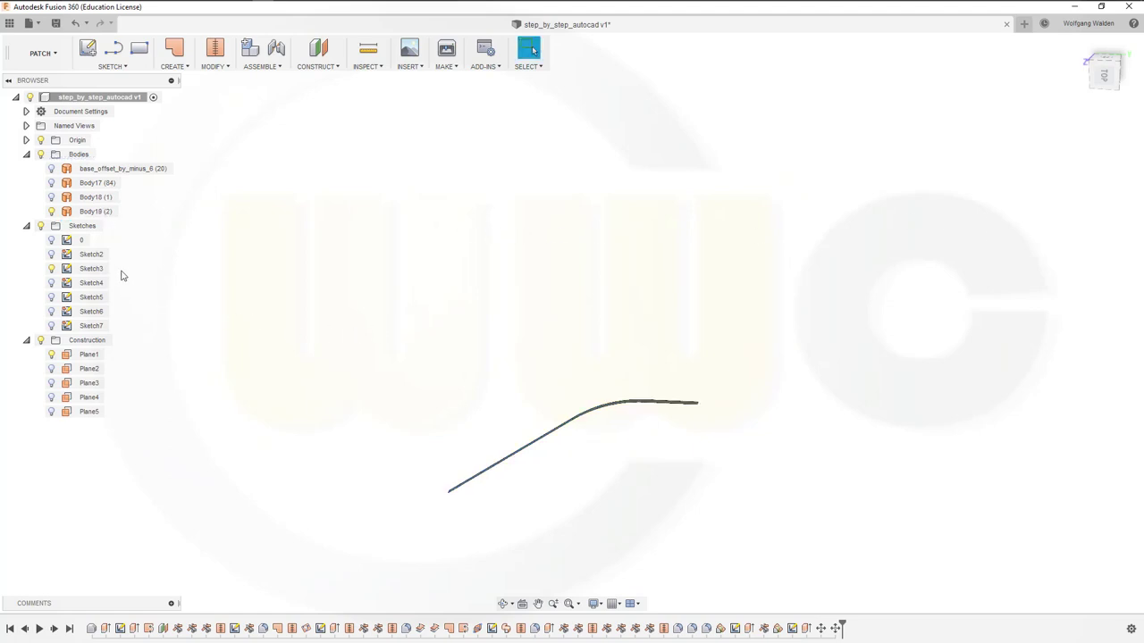
{"action": "left_click", "coordinate": [56, 183]}
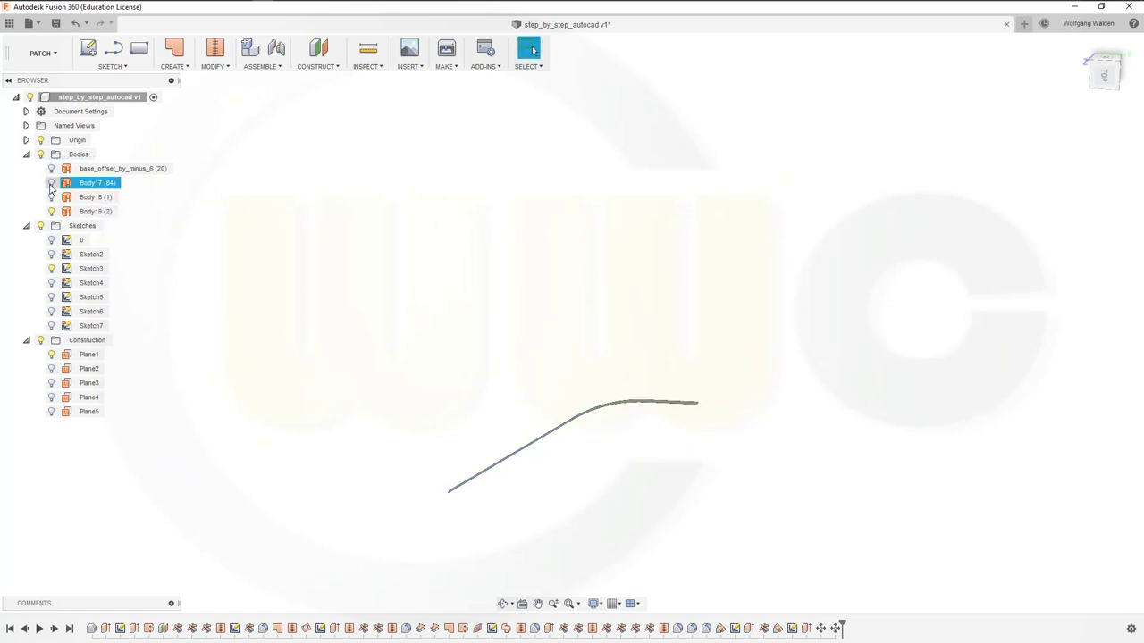
{"action": "left_click", "coordinate": [51, 184]}
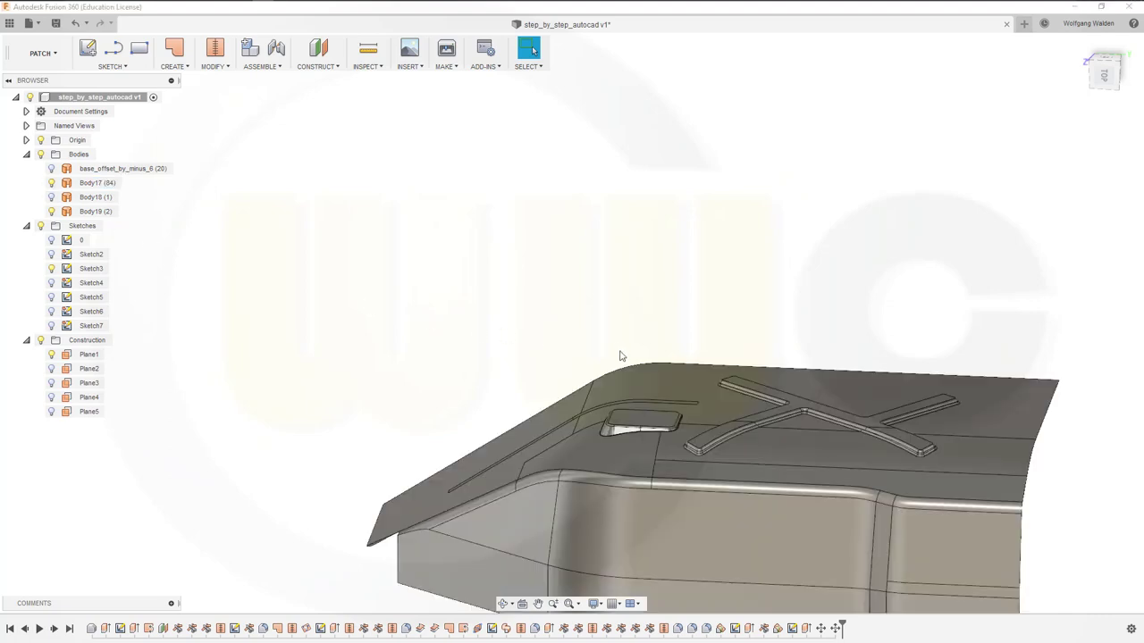
{"action": "left_click", "coordinate": [590, 365]}
{"action": "middle_click_drag", "start_coordinate": [589, 366], "coordinate": [596, 363], "text": "shift"}
{"action": "scroll", "coordinate": [572, 420], "scroll_direction": "up", "scroll_amount": 5}
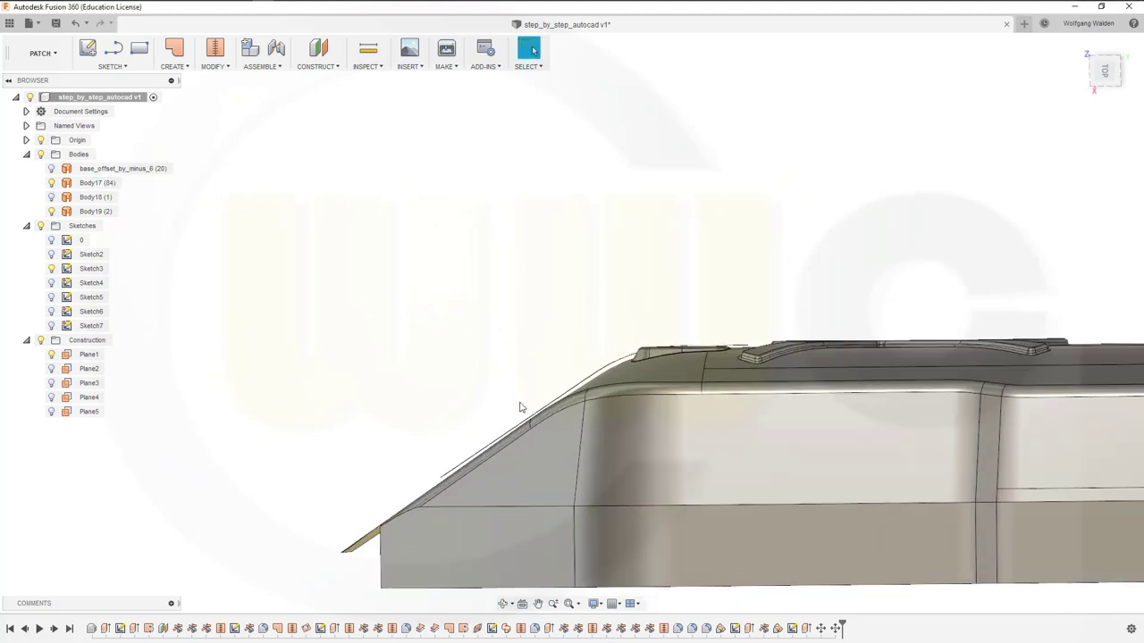
{"action": "middle_click_drag", "start_coordinate": [601, 444], "coordinate": [663, 401], "text": "shift"}
{"action": "key", "text": "Escape"}
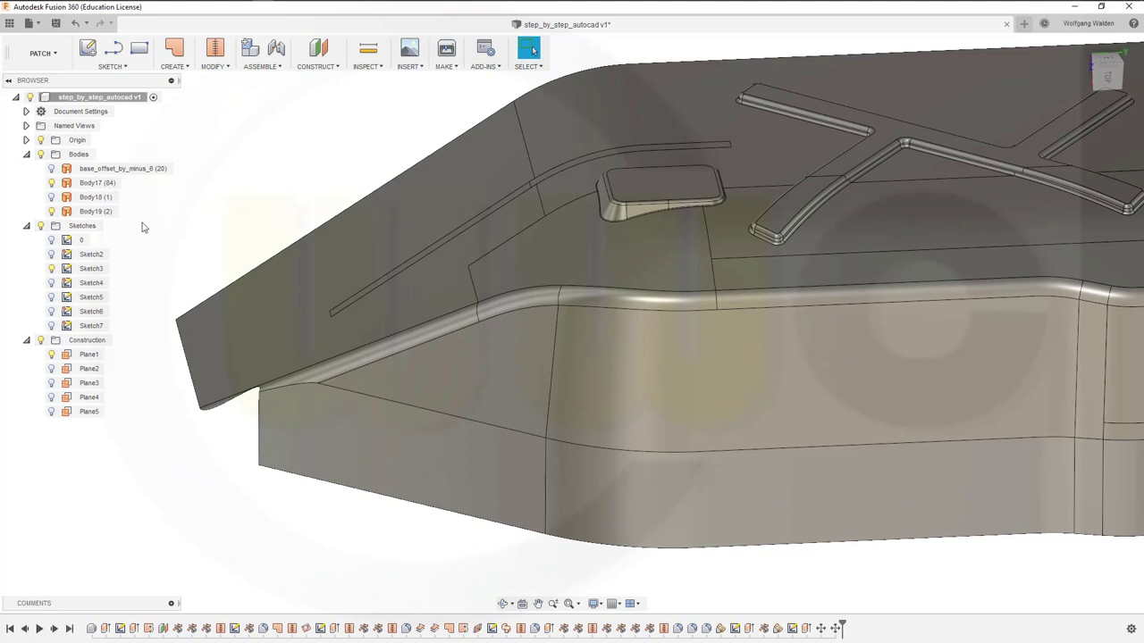
{"action": "left_click", "coordinate": [64, 184]}
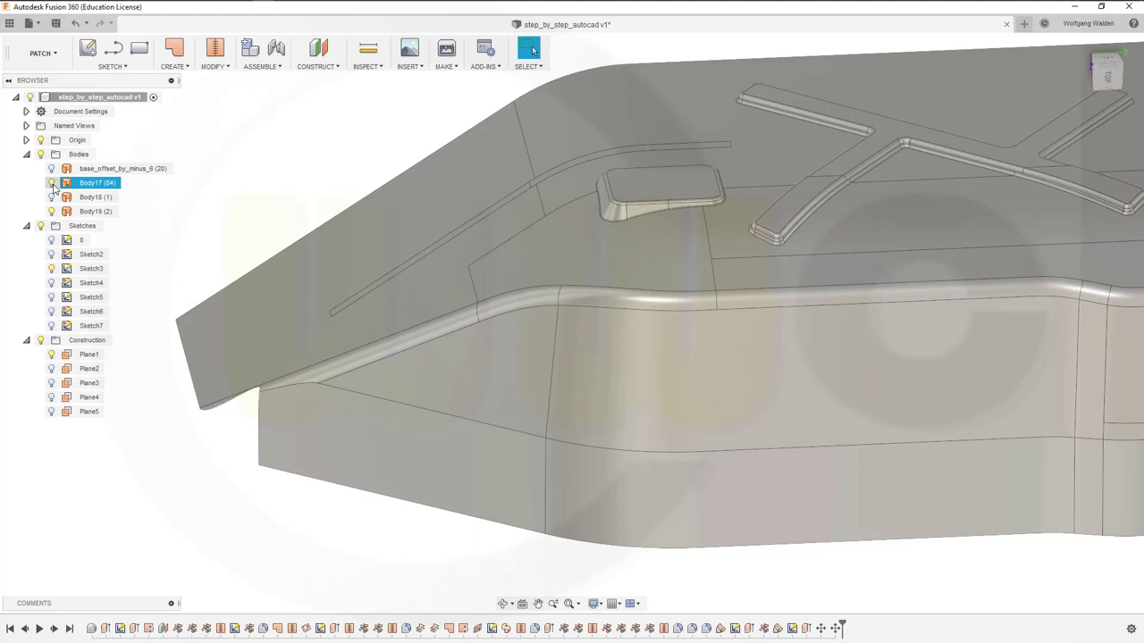
{"action": "left_click", "coordinate": [51, 183]}
{"action": "mouse_move", "coordinate": [510, 324]}
{"action": "middle_mouse_down"}
{"action": "mouse_move", "coordinate": [741, 479]}
{"action": "mouse_move", "coordinate": [762, 427]}
{"action": "middle_mouse_up"}
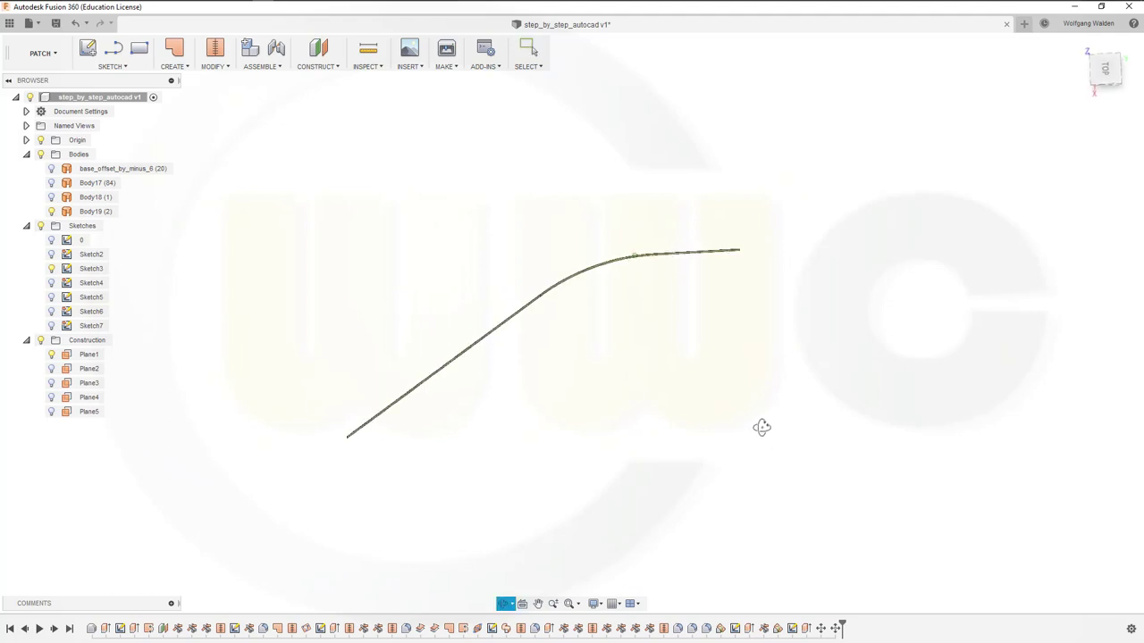
{"action": "left_click_drag", "start_coordinate": [761, 427], "coordinate": [791, 447]}
{"action": "key", "text": "Escape"}
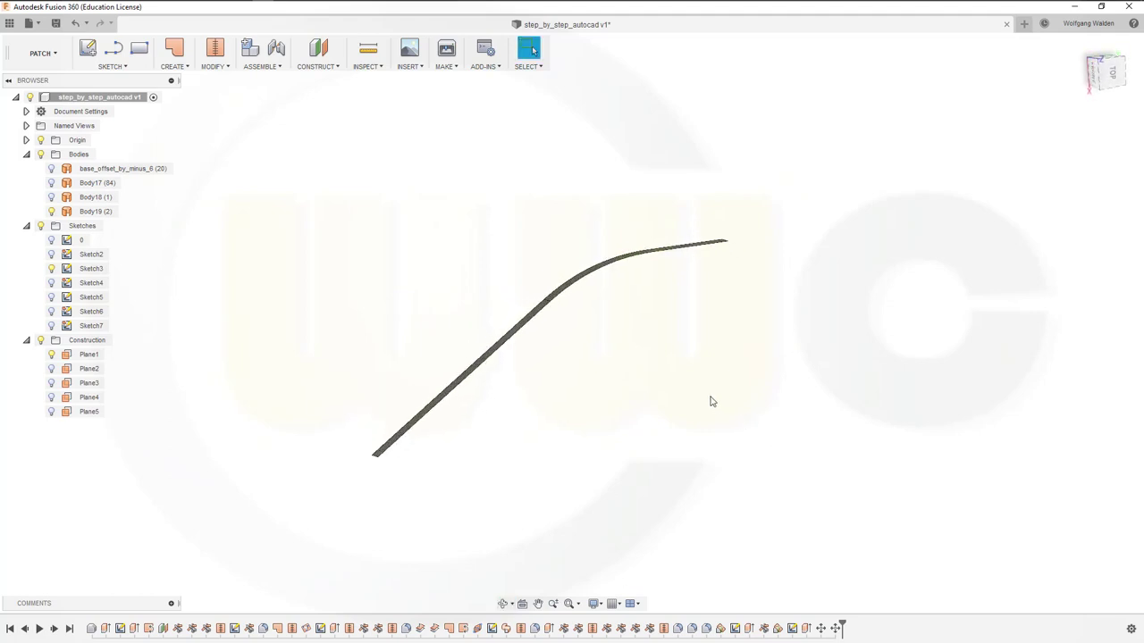